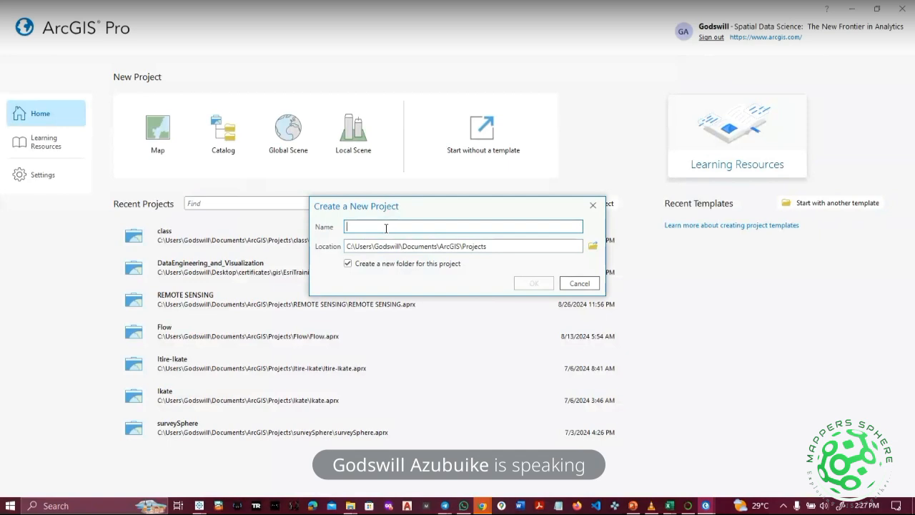
Name the new map project 'GIS INTRO' and create it.
text(GIS INT)
key(BackSpace)
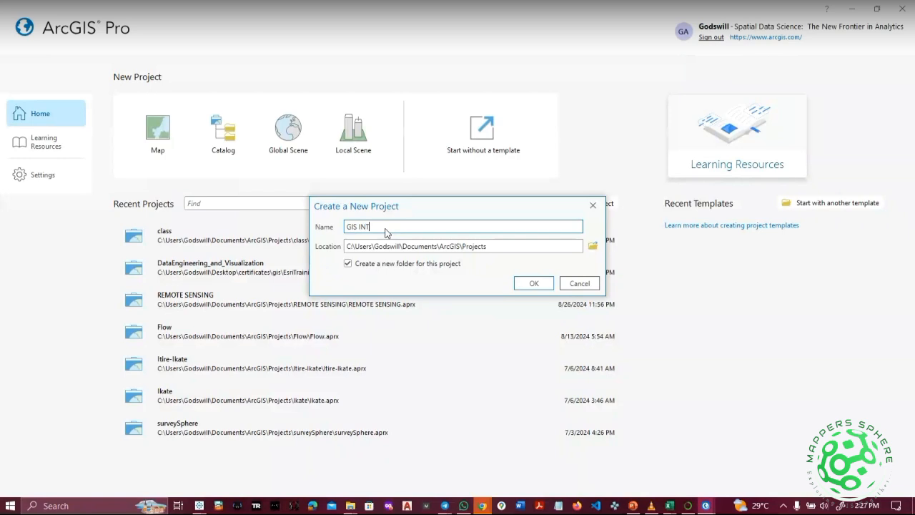
click(534, 283)
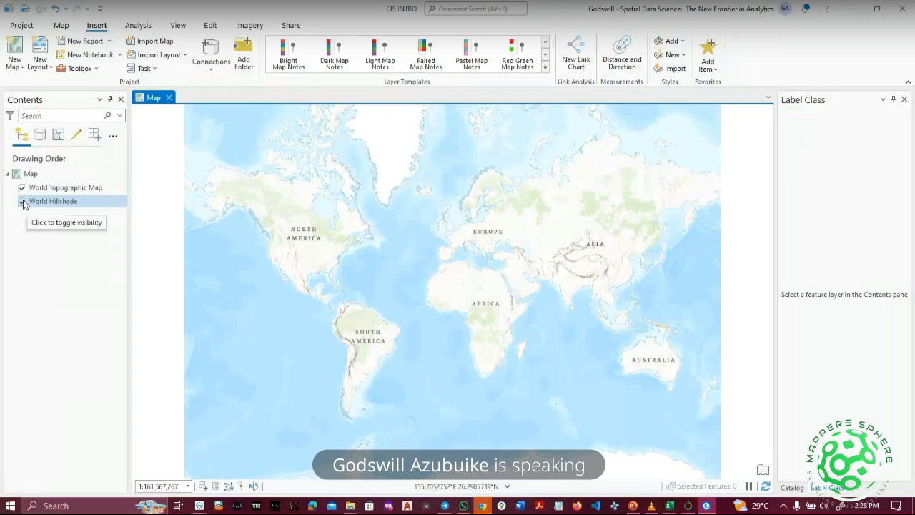
Zoom from the world view into West Africa and the Gulf of Guinea.
scroll(453, 286, up, 2)
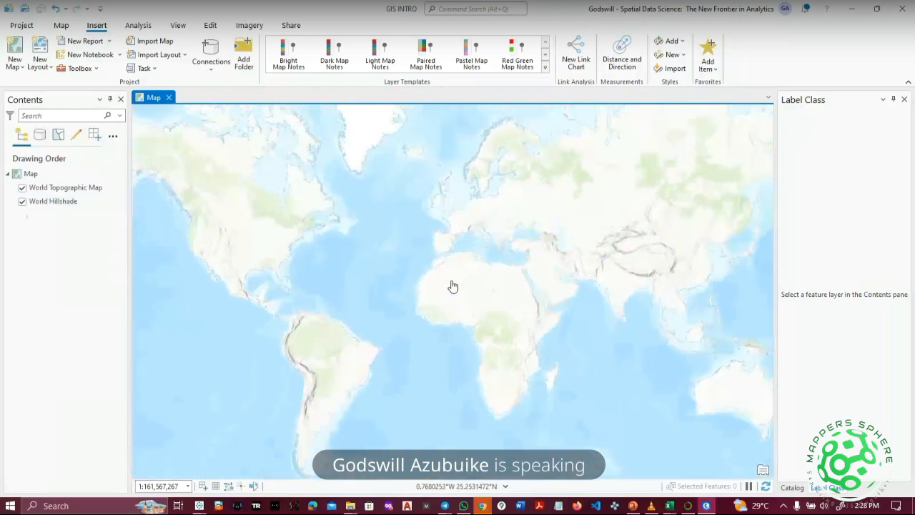
scroll(453, 286, up, 5)
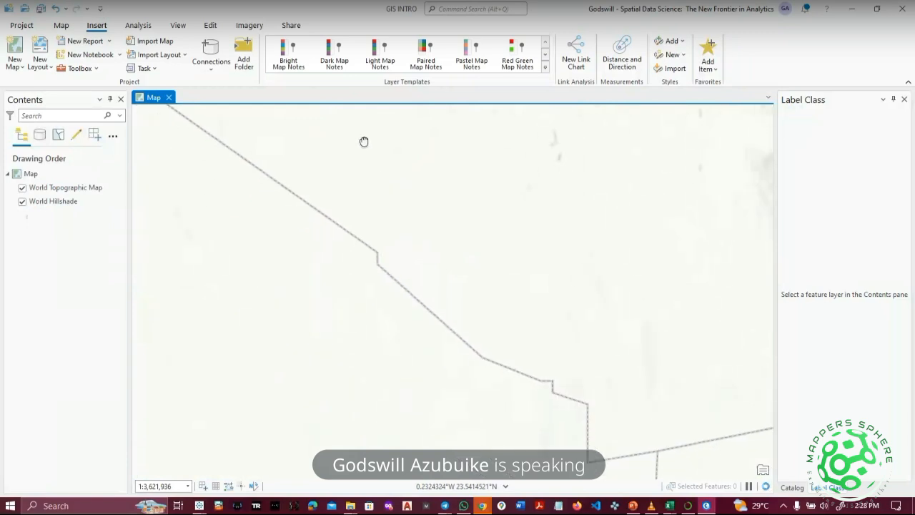
scroll(363, 143, down, 8)
scroll(363, 143, up, 4)
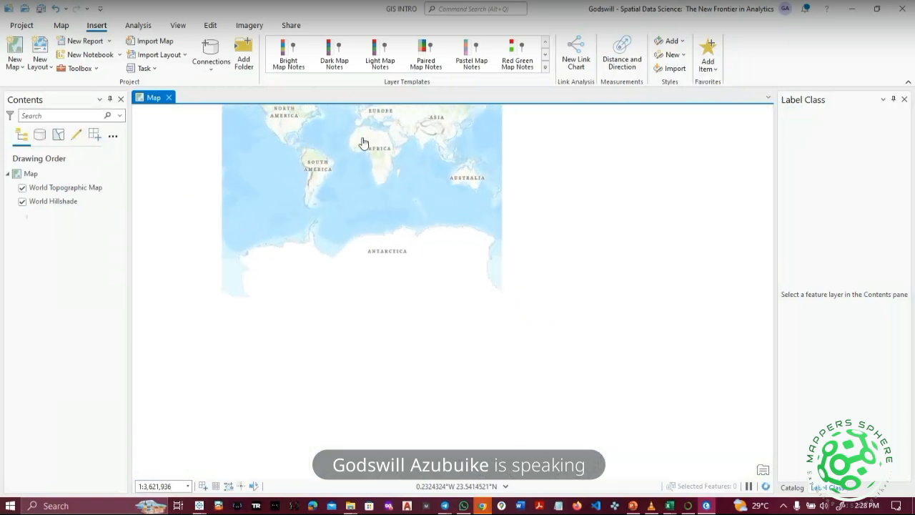
scroll(363, 144, up, 4)
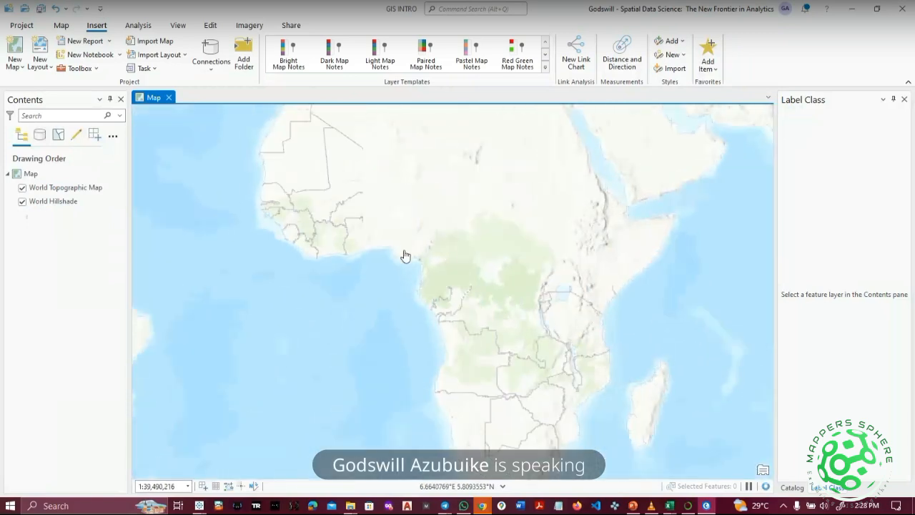
drag(405, 255, 397, 339)
scroll(400, 319, up, 8)
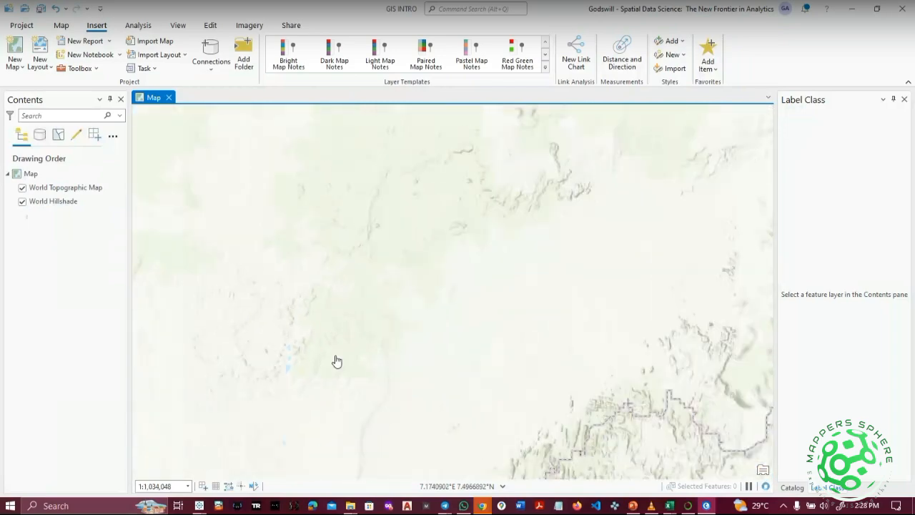
scroll(337, 361, down, 2)
Zoom into Lagos and frame Lagos Island, Ikoyi and Victoria Island.
drag(298, 375, 452, 315)
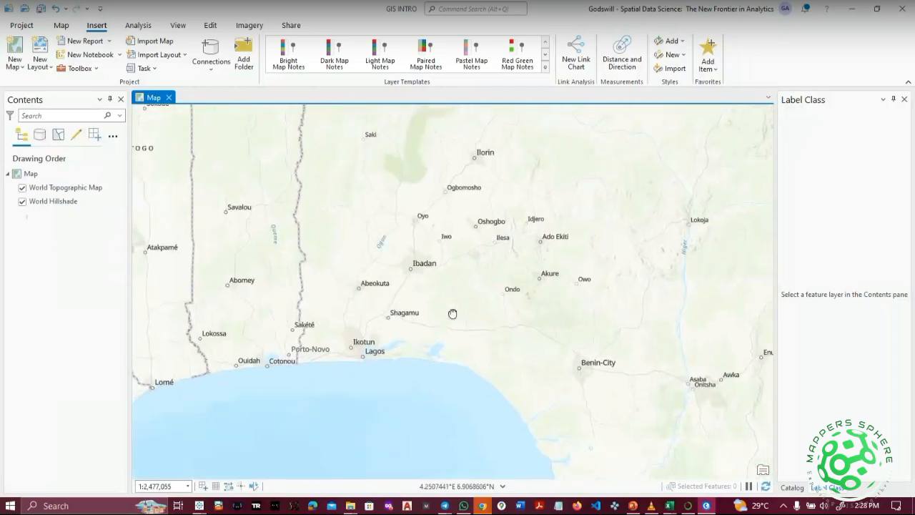
scroll(375, 353, up, 10)
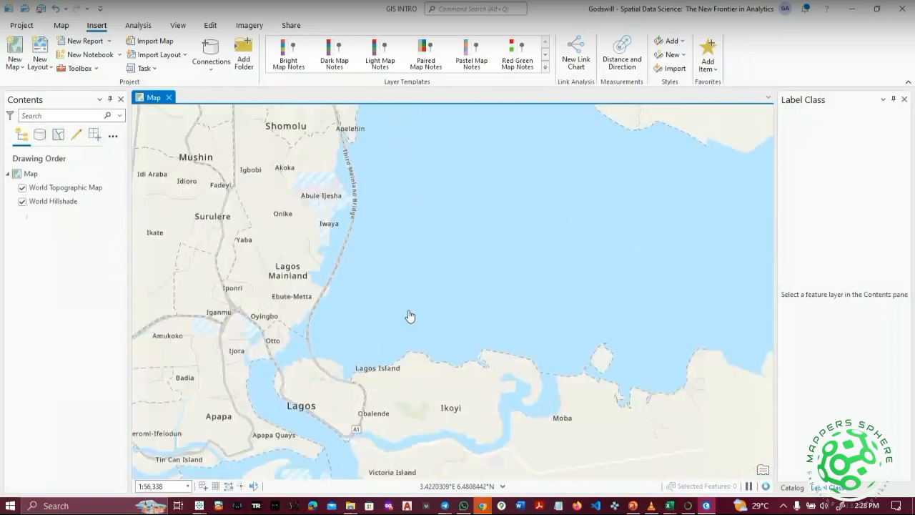
scroll(409, 316, up, 3)
drag(407, 389, 479, 284)
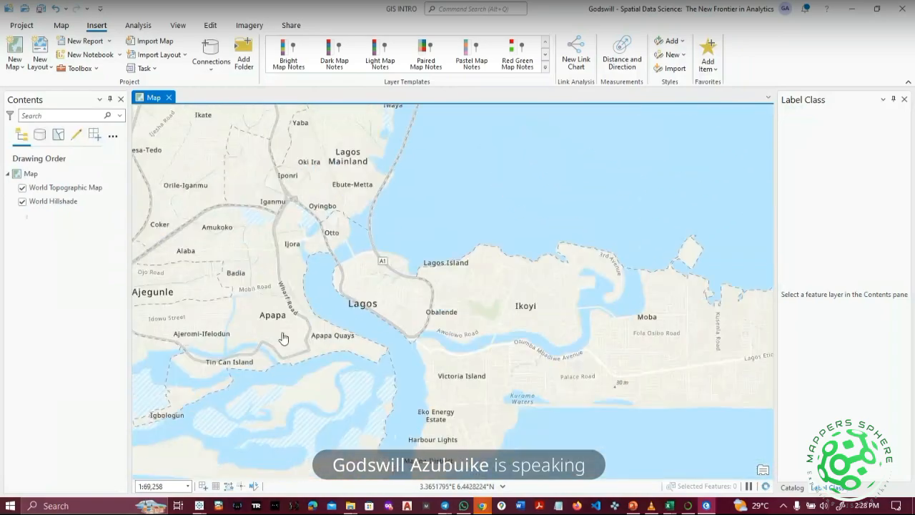
drag(284, 339, 493, 424)
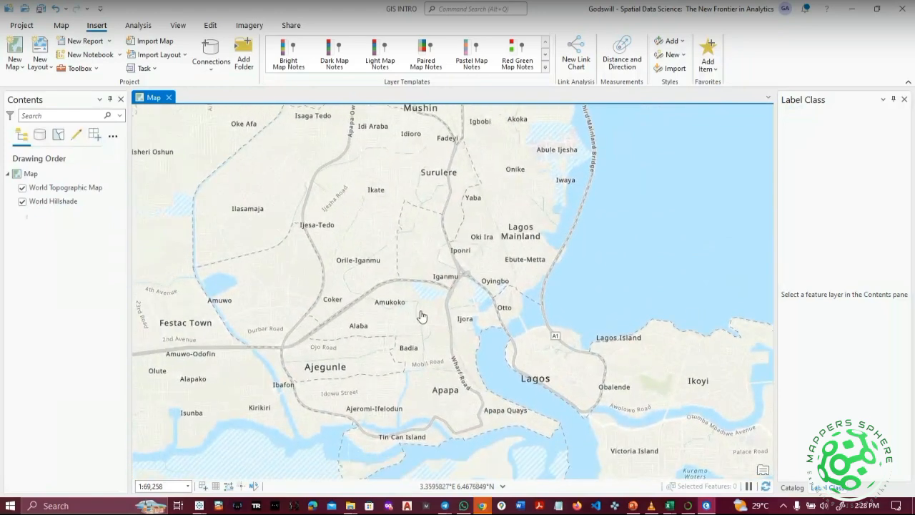
drag(569, 371, 505, 313)
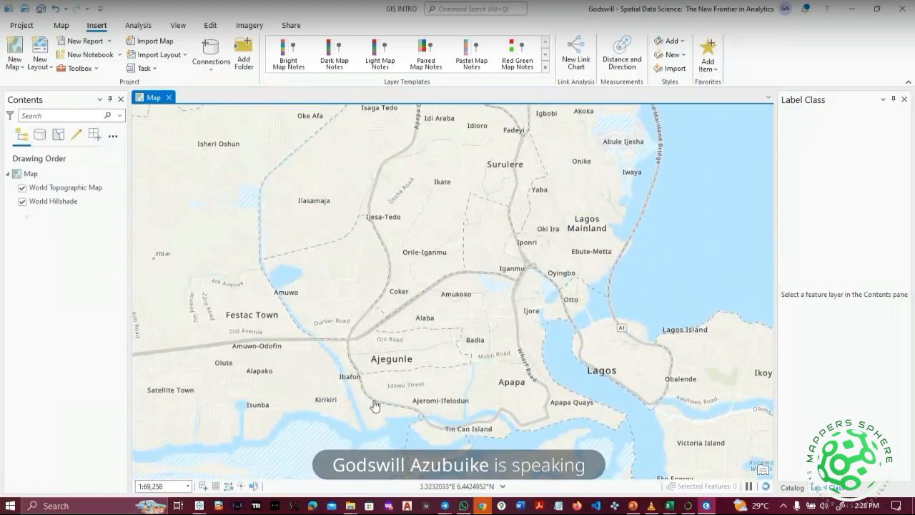
drag(379, 337, 216, 268)
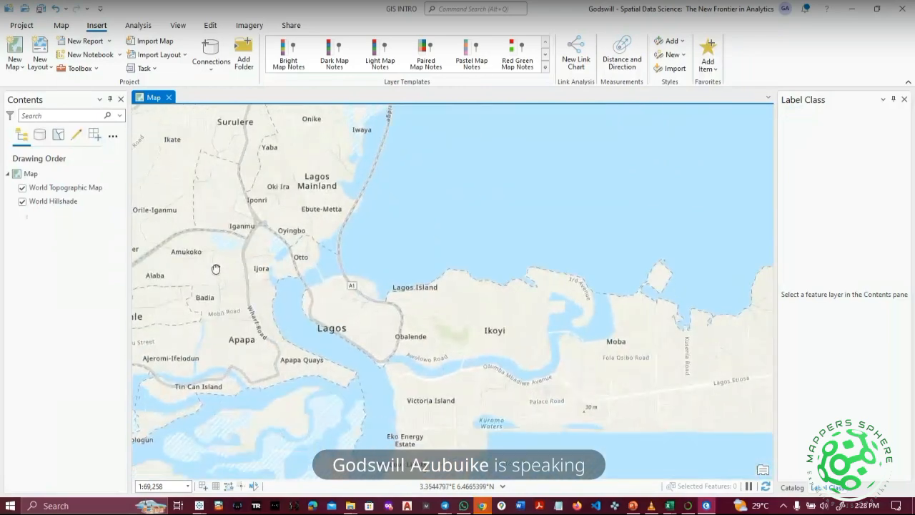
drag(388, 364, 413, 288)
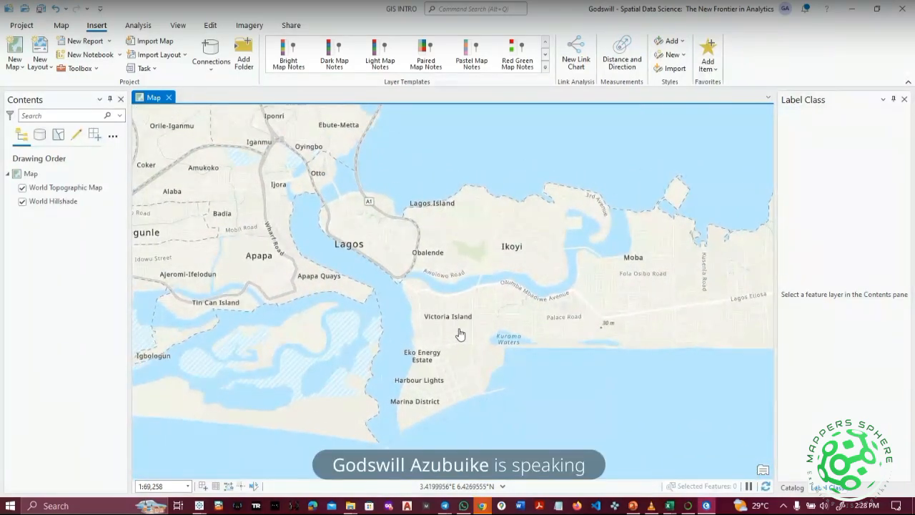
scroll(454, 333, up, 5)
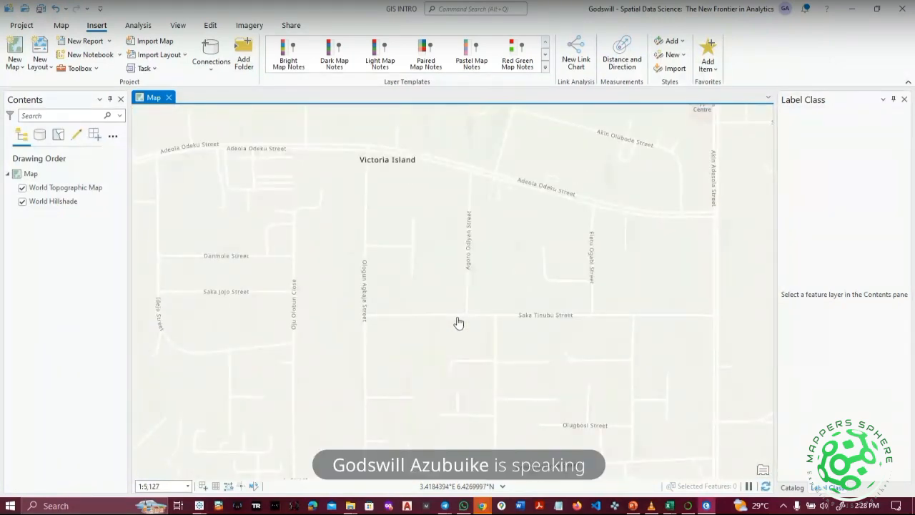
scroll(459, 323, down, 2)
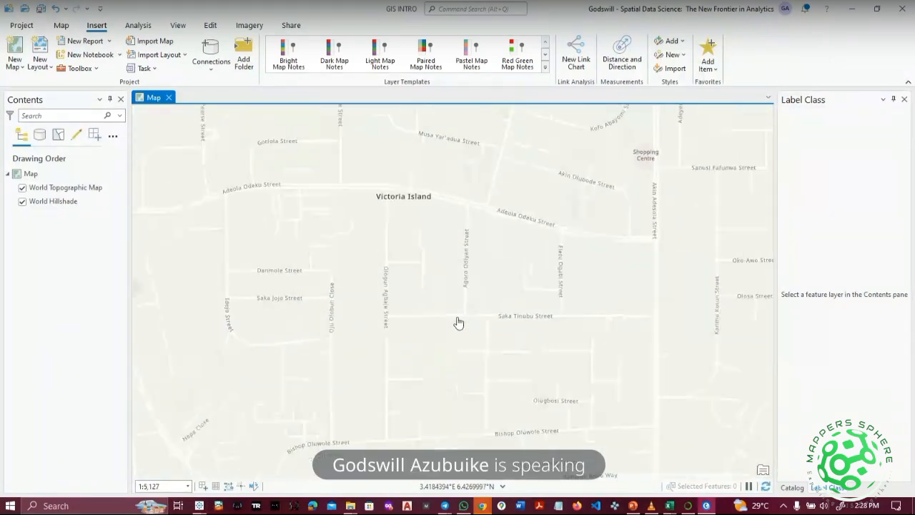
Select the World Hillshade layer and pan around Lagos Island and the lagoon to its north.
click(23, 203)
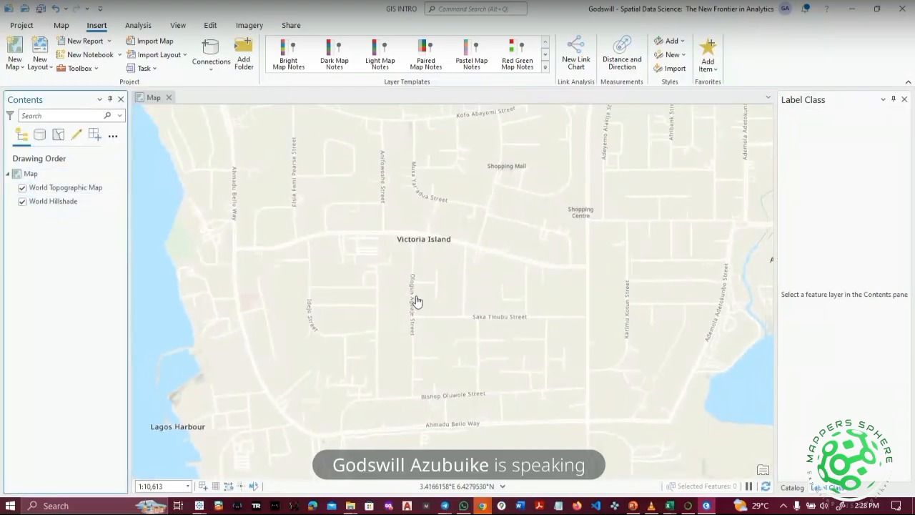
scroll(417, 301, up, 1)
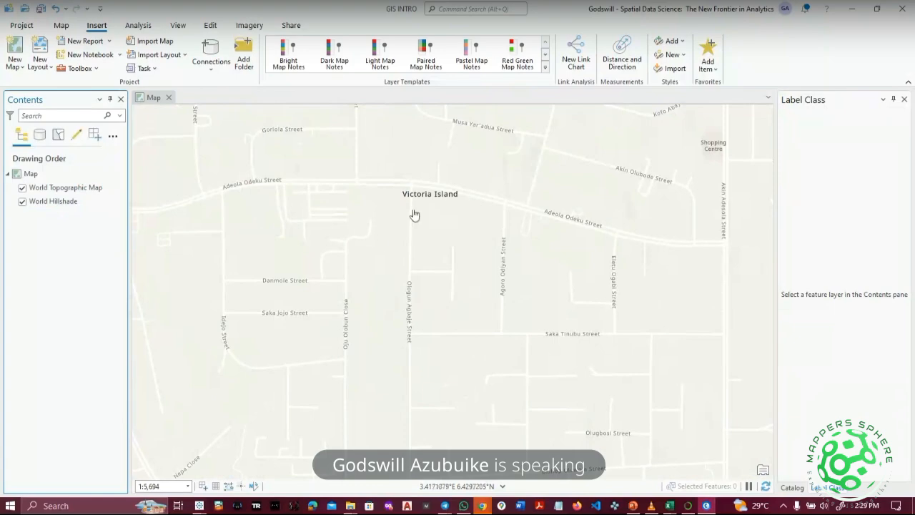
scroll(403, 356, down, 2)
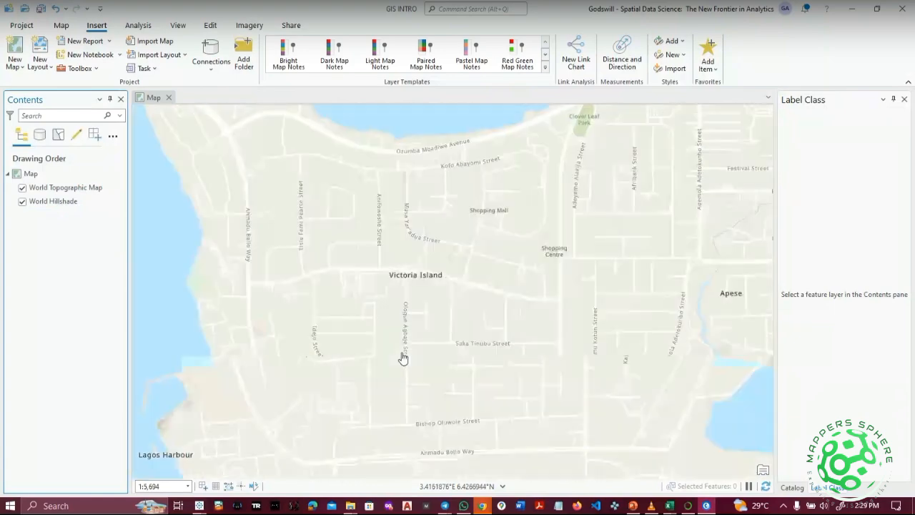
drag(513, 318, 605, 480)
drag(452, 369, 571, 506)
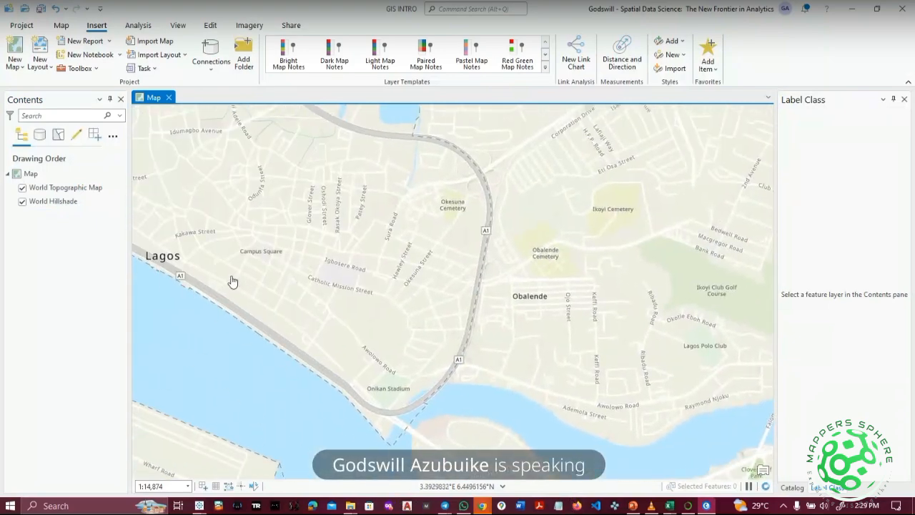
drag(493, 332, 571, 367)
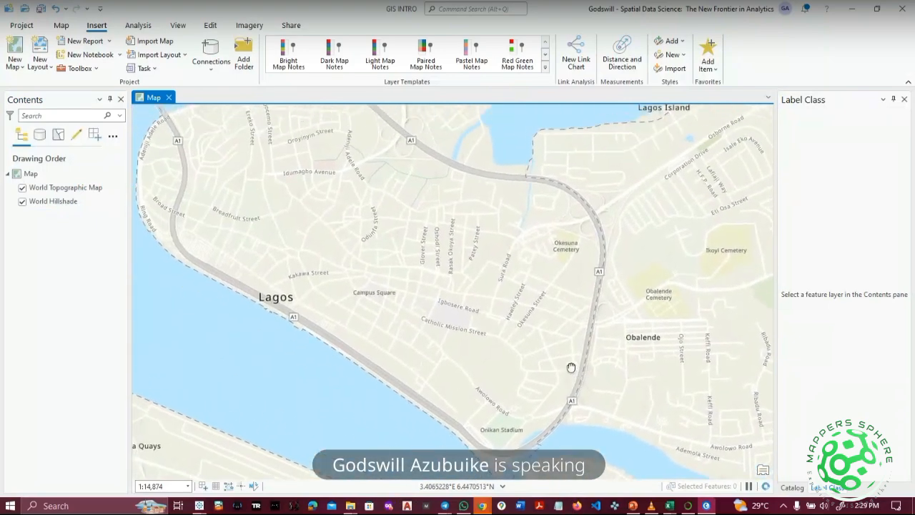
drag(241, 222, 305, 427)
drag(465, 372, 382, 328)
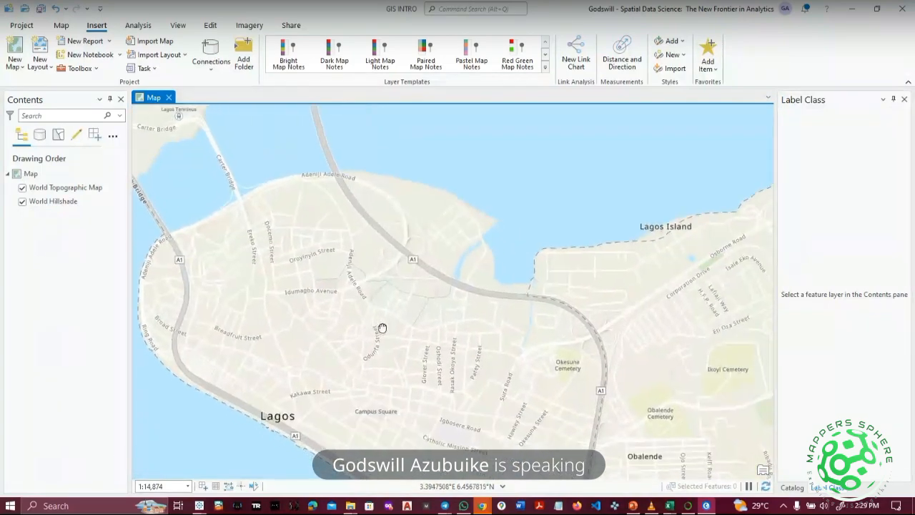
Switch the map's basemap to World Imagery.
click(61, 28)
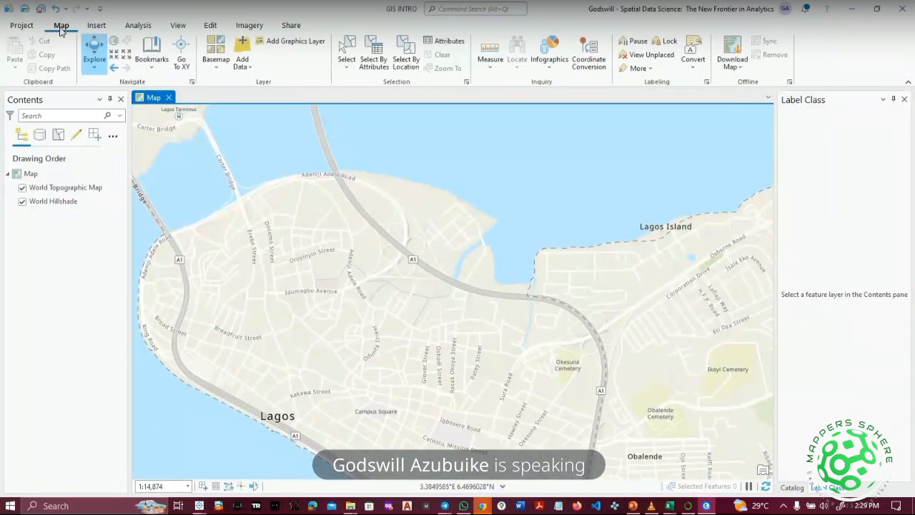
click(217, 65)
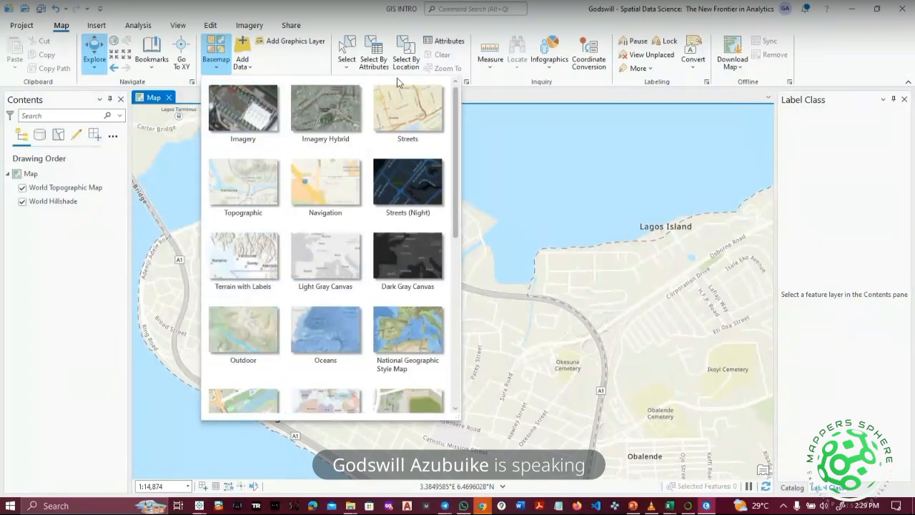
click(256, 119)
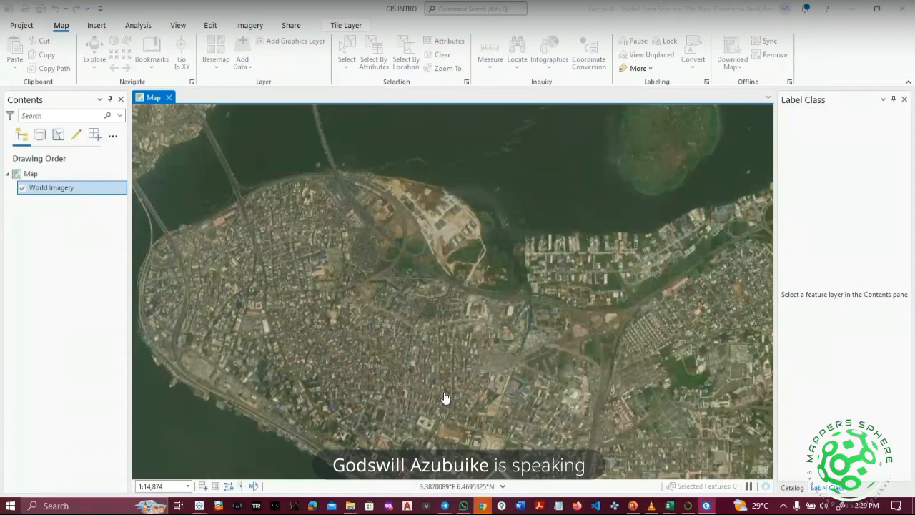
Browse the Lagos satellite imagery around the stadium and bring up the basemap gallery.
scroll(445, 392, up, 4)
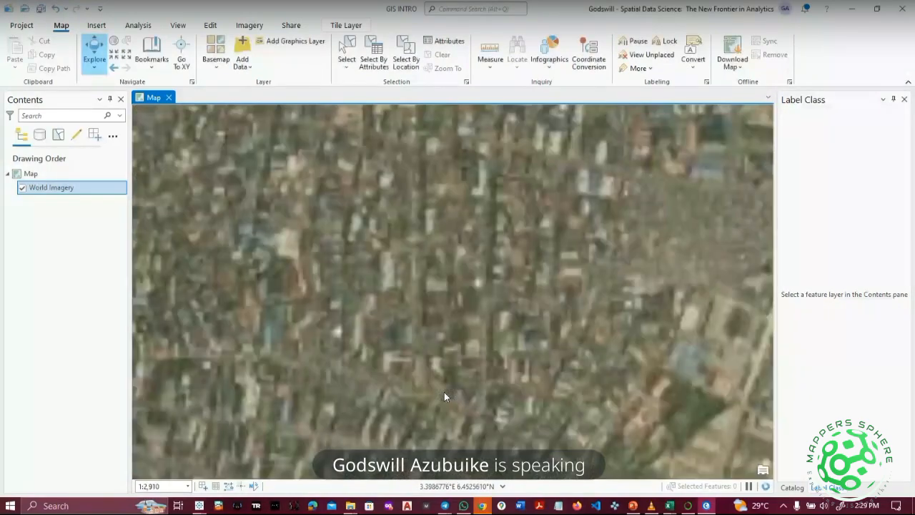
scroll(444, 392, down, 1)
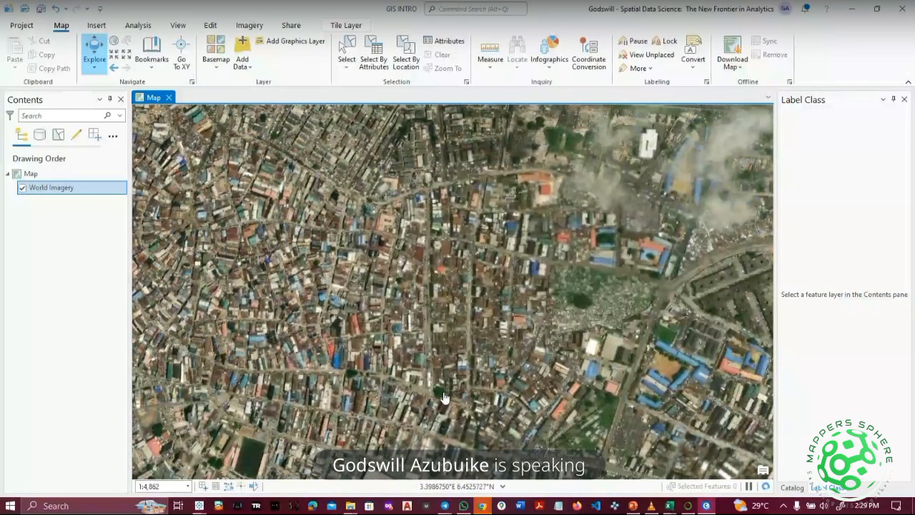
drag(444, 395, 500, 292)
drag(394, 377, 209, 304)
drag(452, 414, 487, 205)
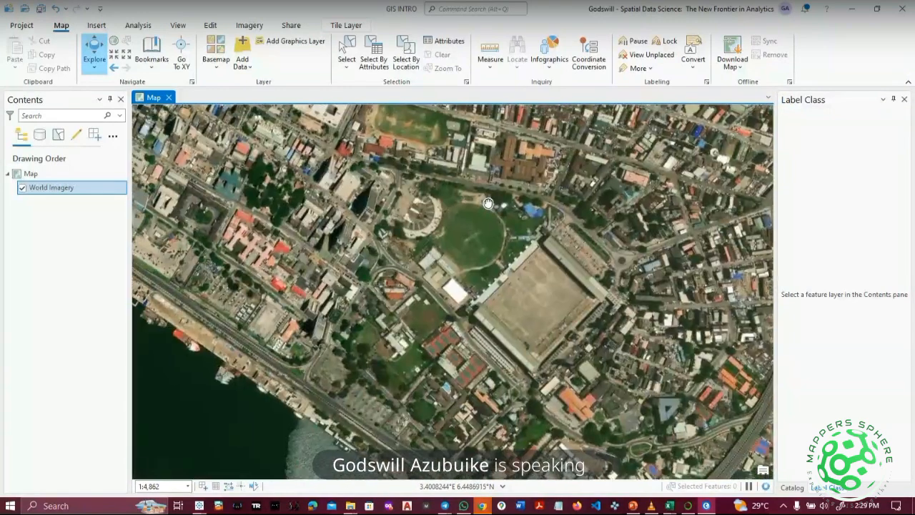
drag(436, 351, 513, 408)
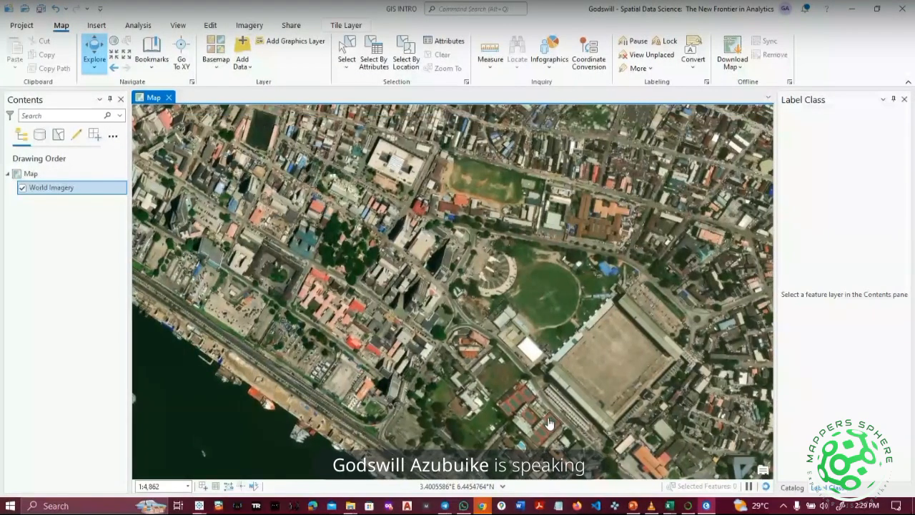
click(216, 52)
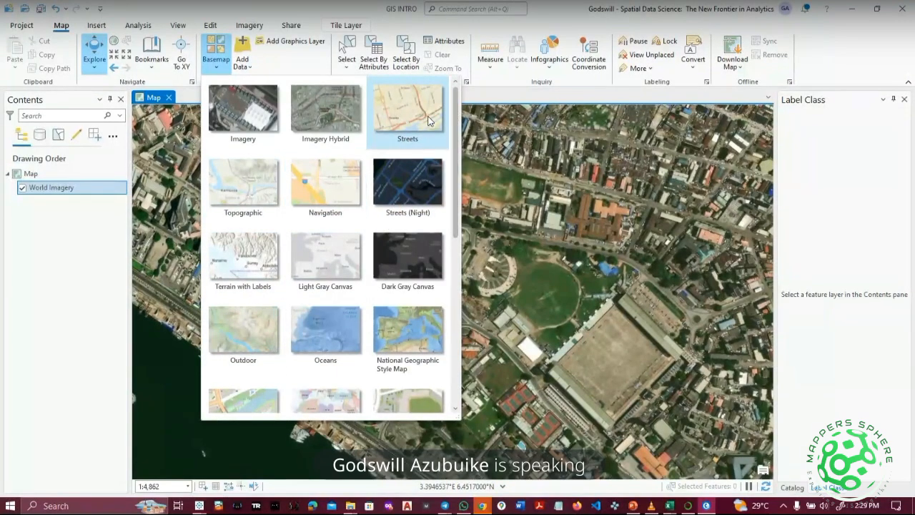
Pan the imagery so the stadium sits further right, then switch the basemap to Streets.
click(465, 300)
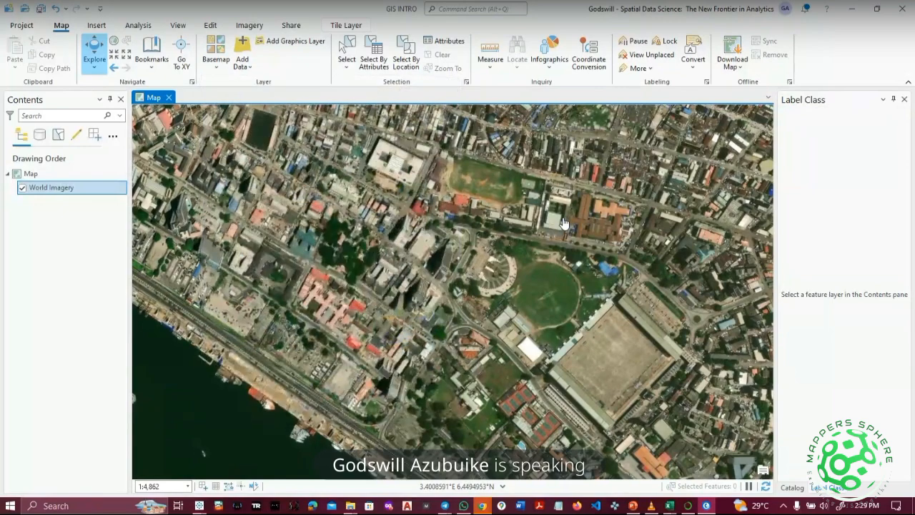
drag(463, 299, 379, 421)
drag(478, 357, 568, 329)
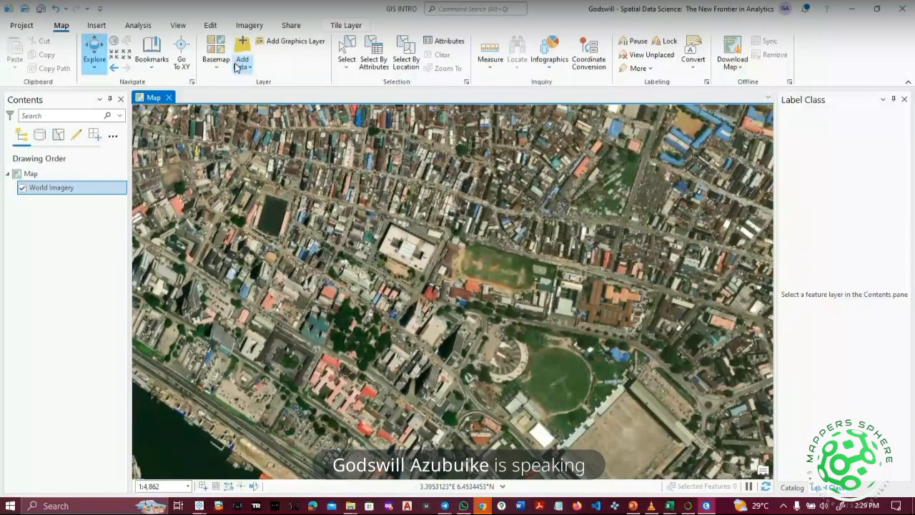
click(243, 67)
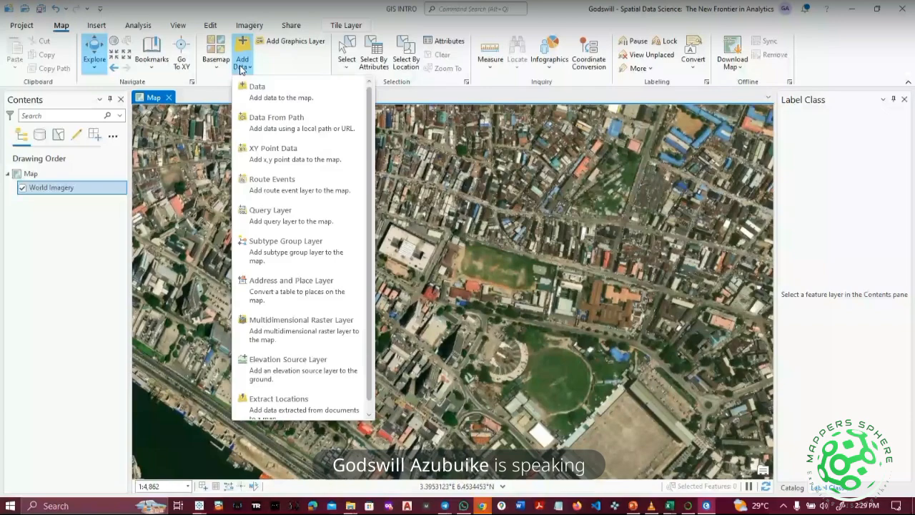
click(216, 57)
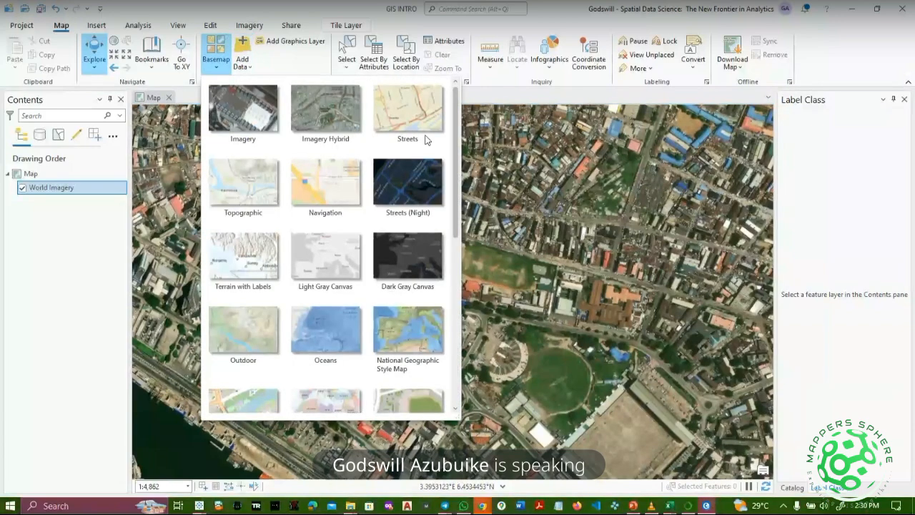
click(432, 237)
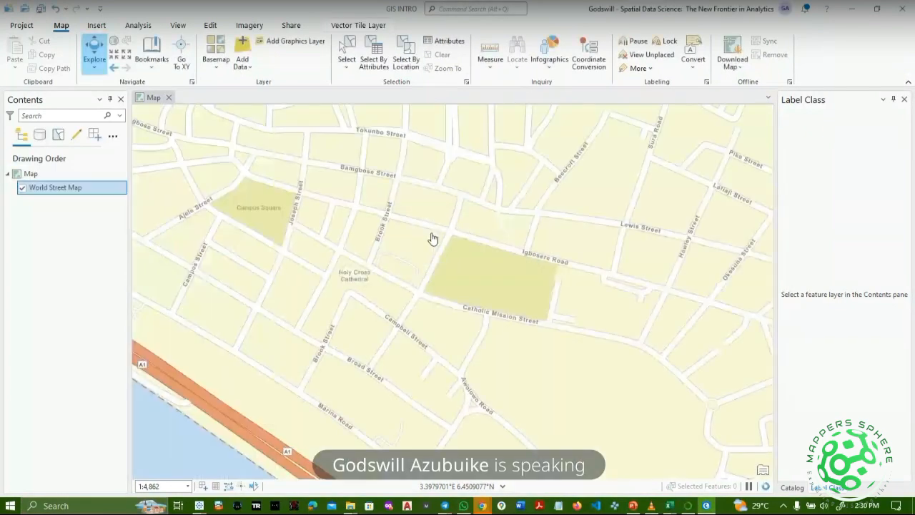
Pan the street map, then switch the basemap back to Imagery.
drag(363, 222, 501, 325)
click(217, 66)
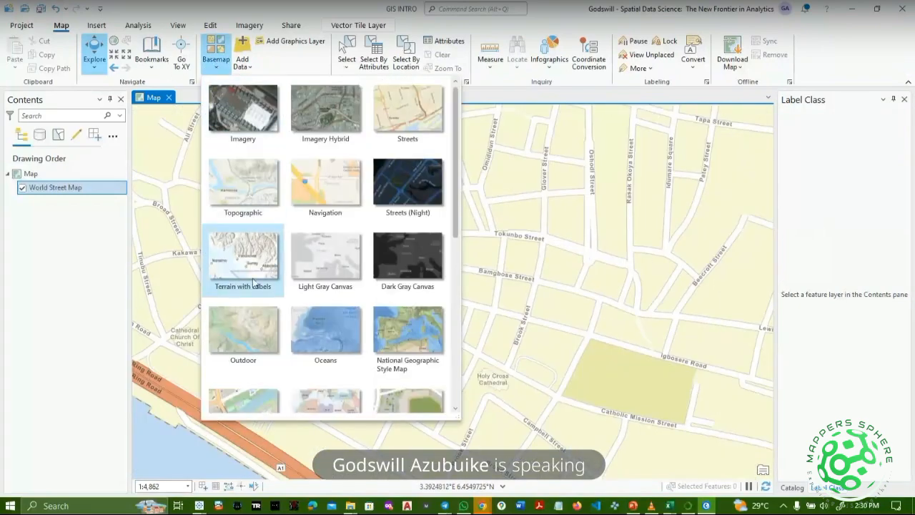
scroll(321, 346, down, 5)
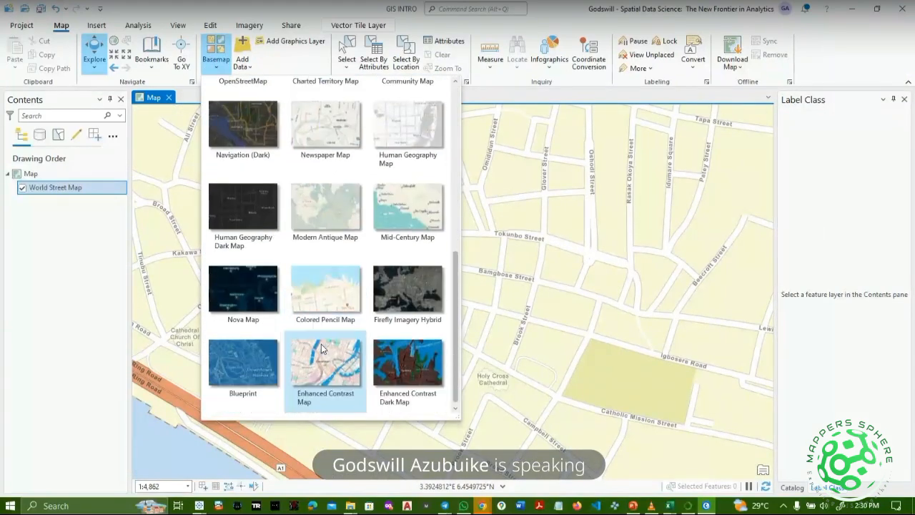
scroll(321, 344, up, 6)
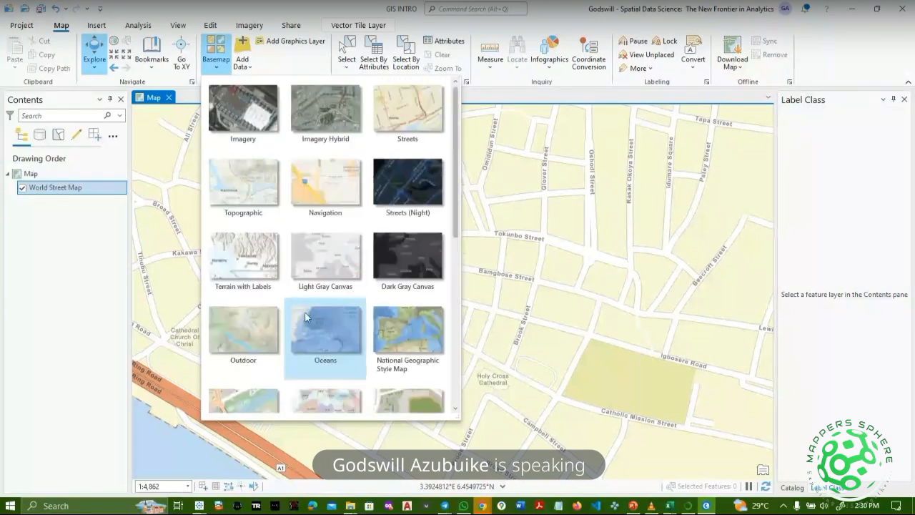
click(269, 134)
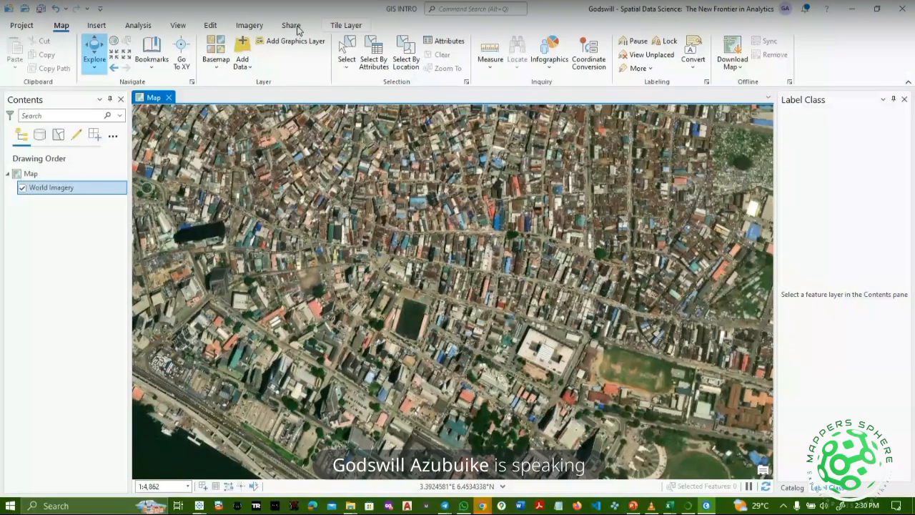
Choose the Topographic basemap and go to the project backstage pages.
click(216, 50)
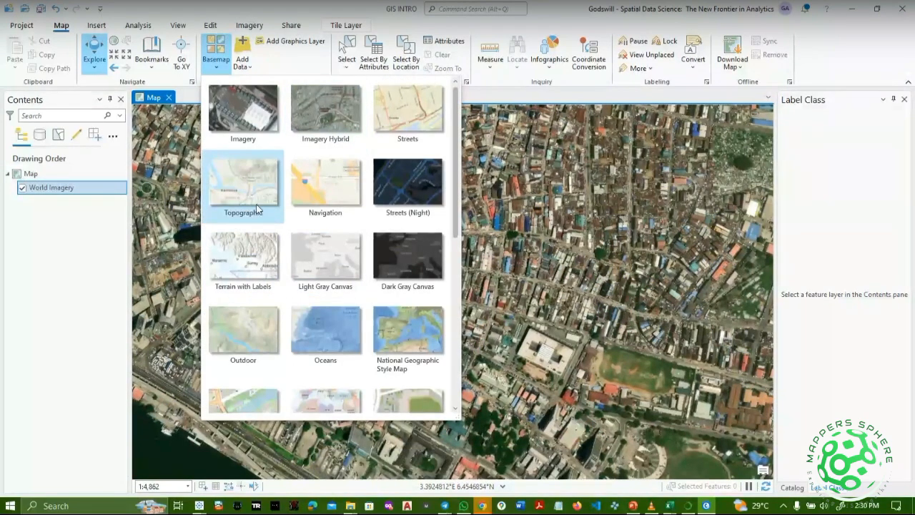
key(Escape)
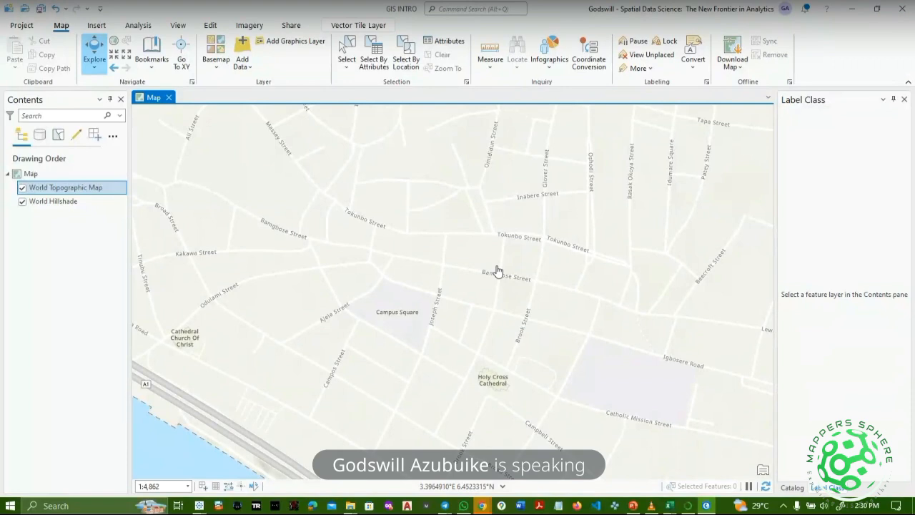
click(18, 26)
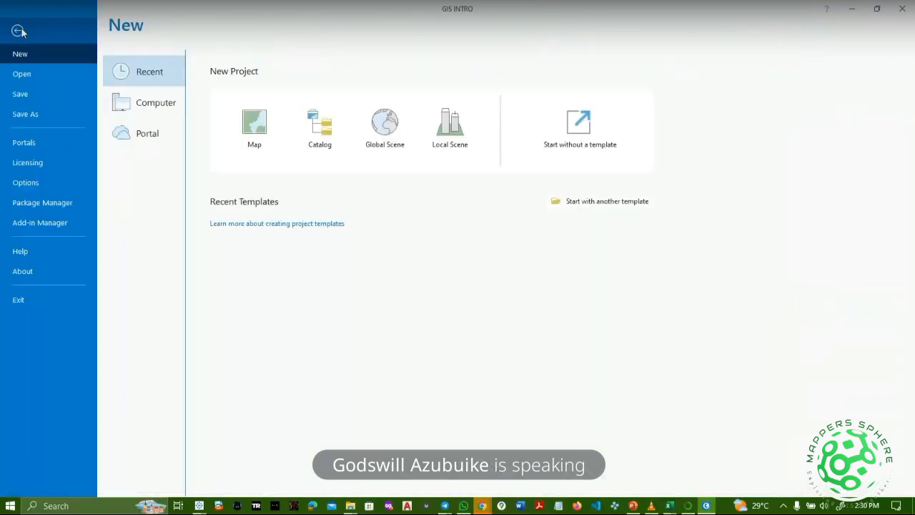
click(26, 148)
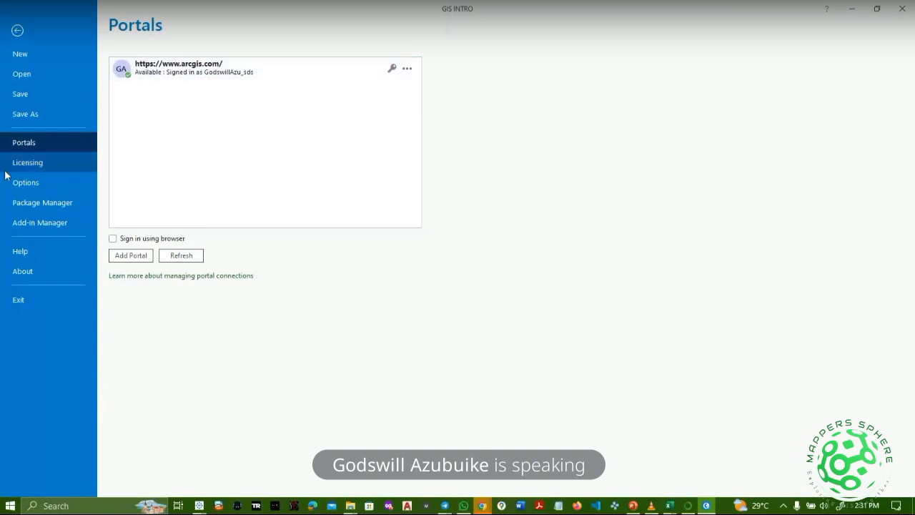
click(48, 168)
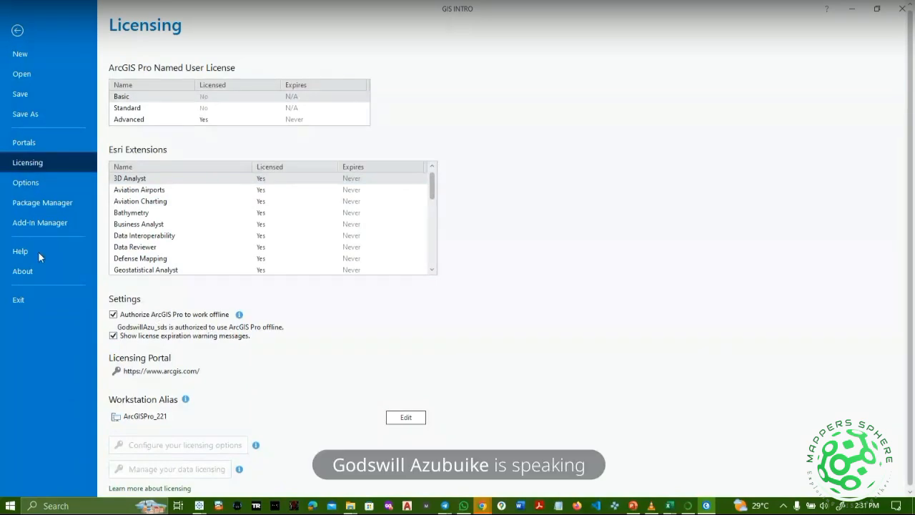
scroll(180, 237, down, 8)
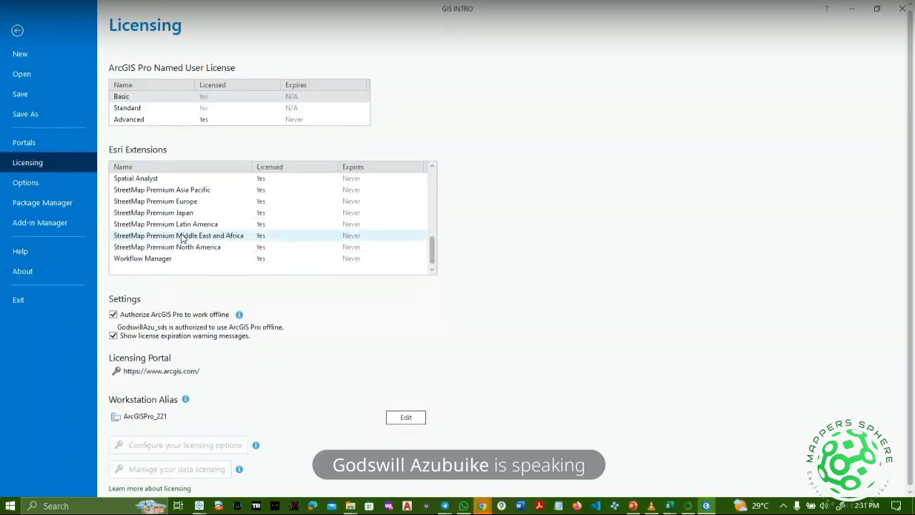
scroll(181, 237, up, 8)
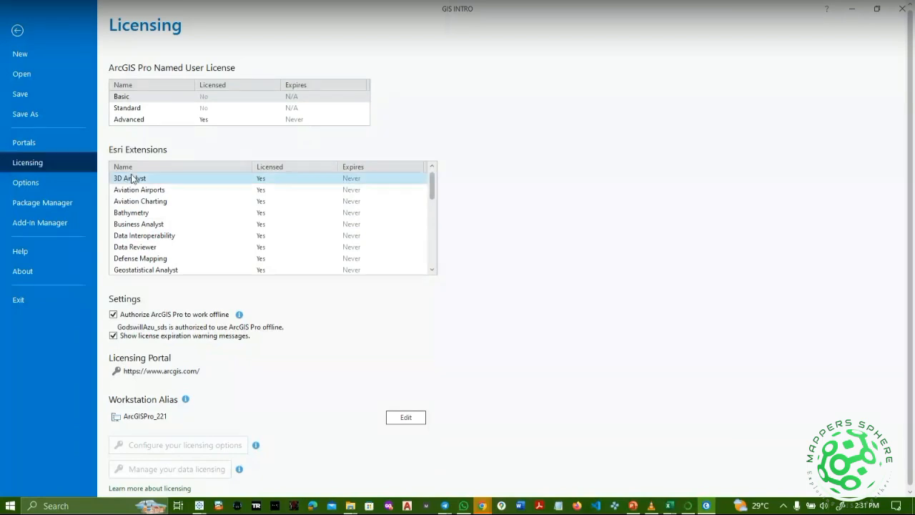
click(48, 185)
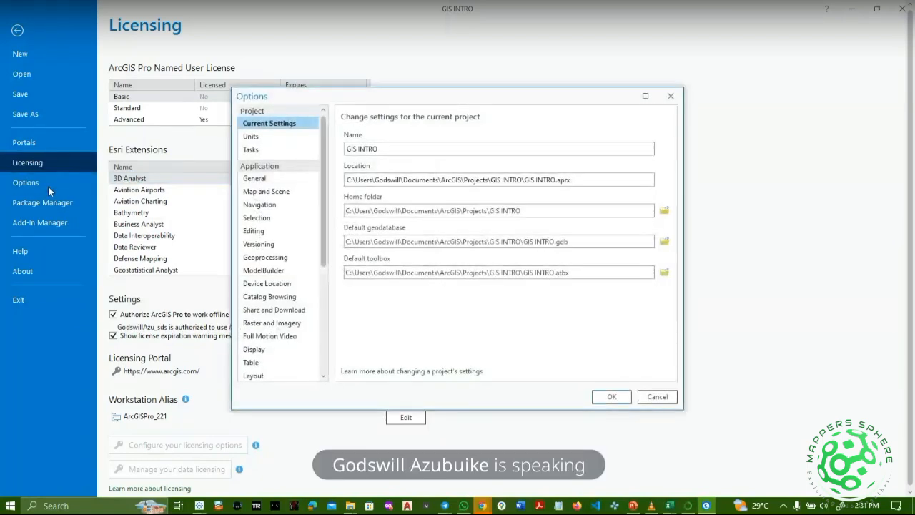
click(671, 96)
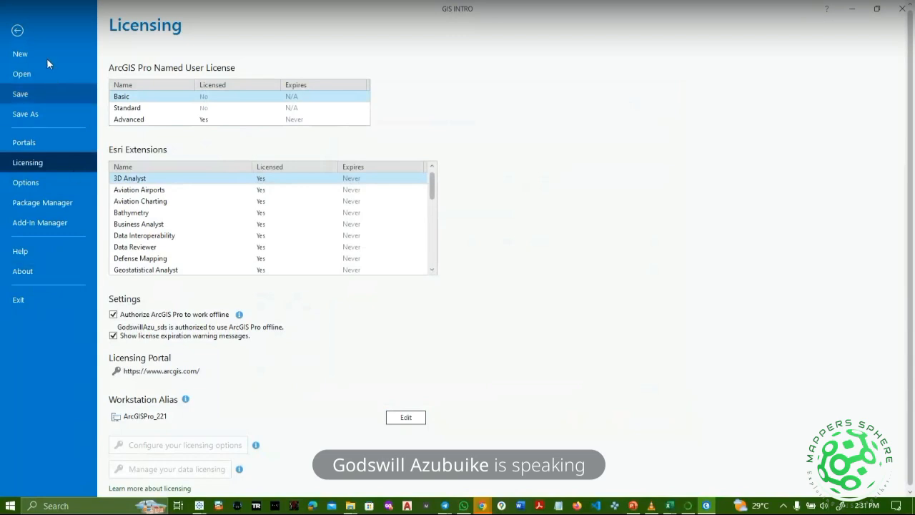
click(17, 31)
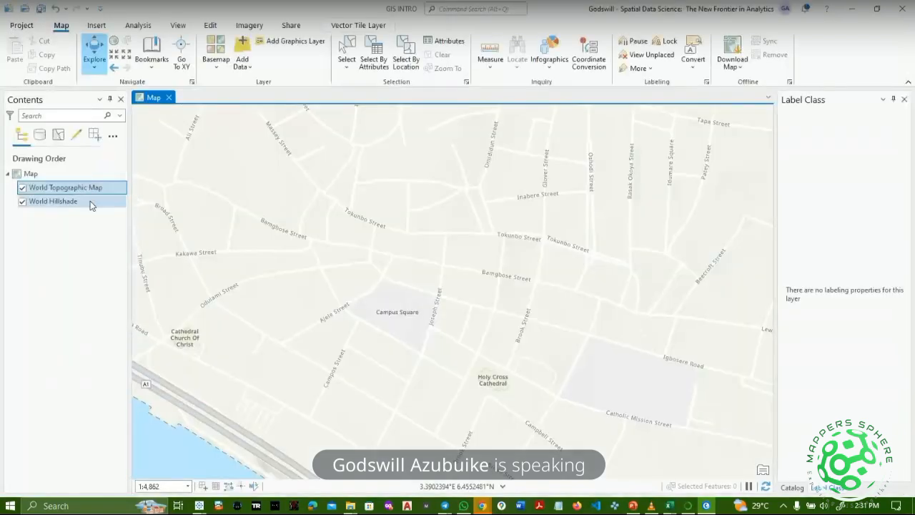
drag(288, 219, 333, 283)
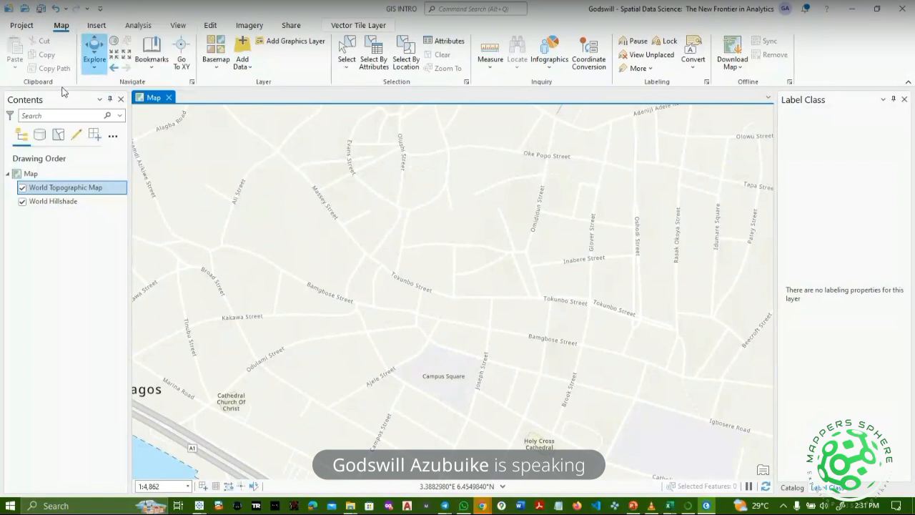
double_click(62, 26)
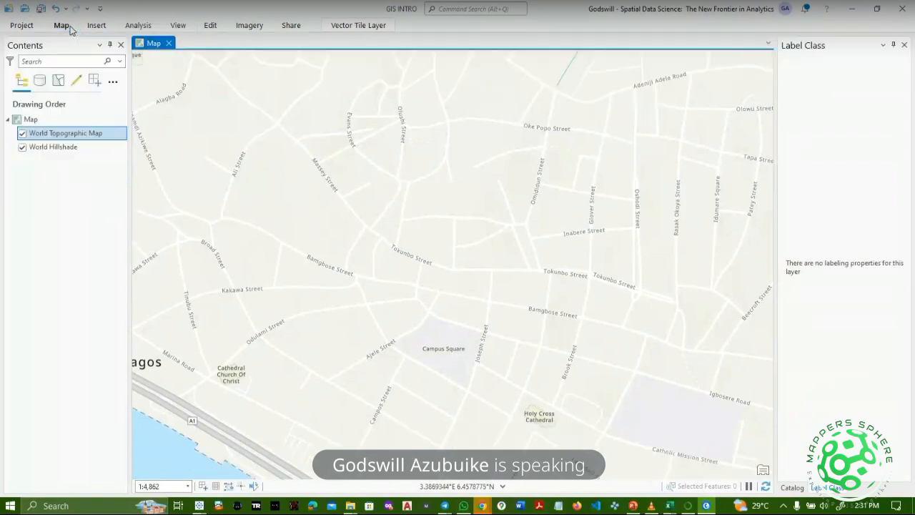
click(95, 26)
click(70, 27)
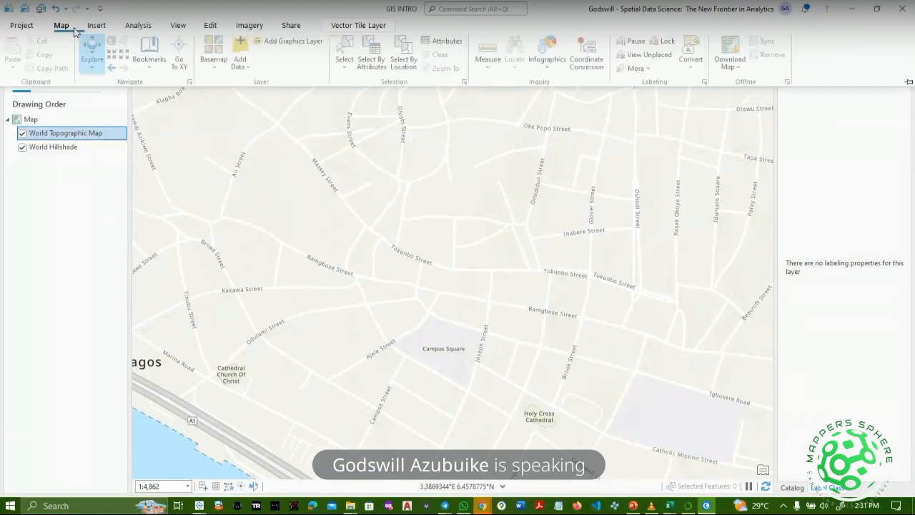
click(95, 27)
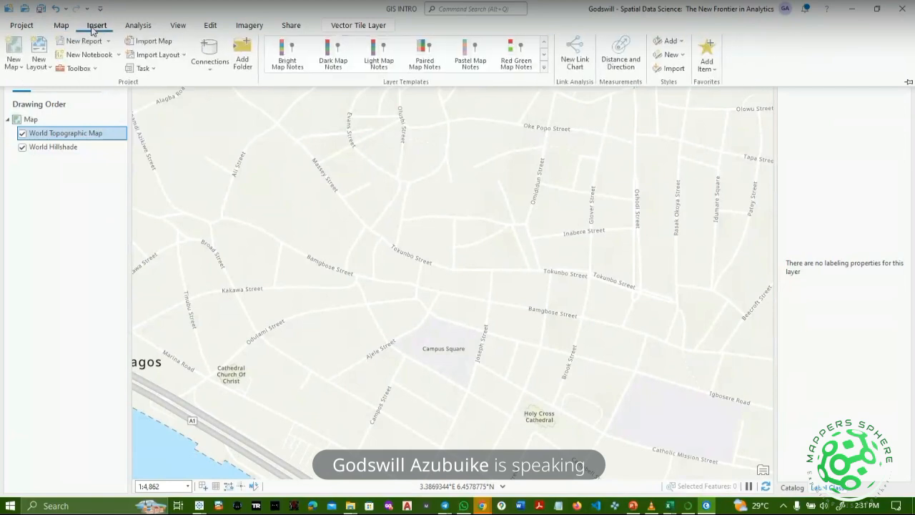
click(131, 32)
double_click(179, 29)
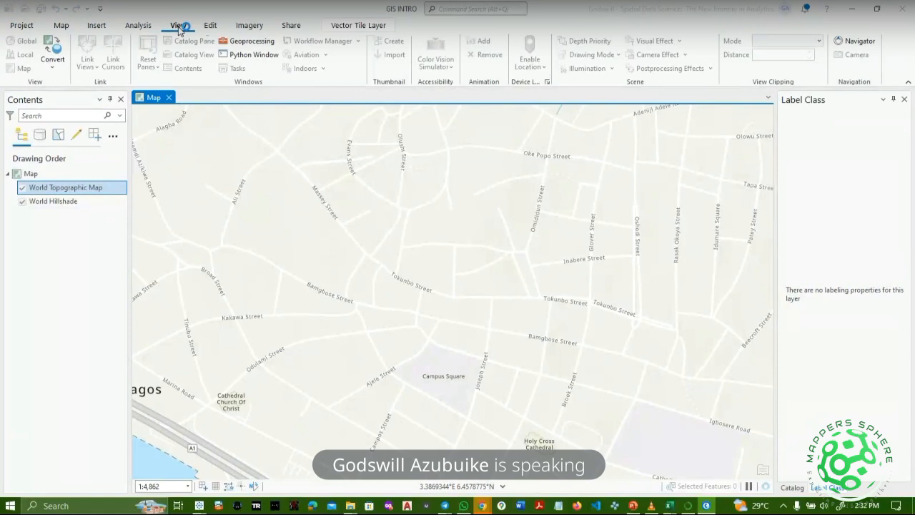
click(134, 27)
click(97, 26)
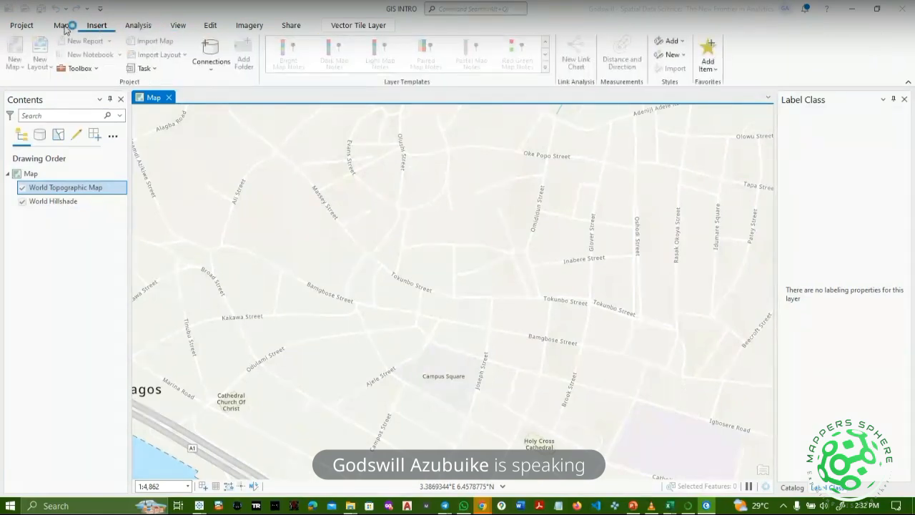
click(59, 26)
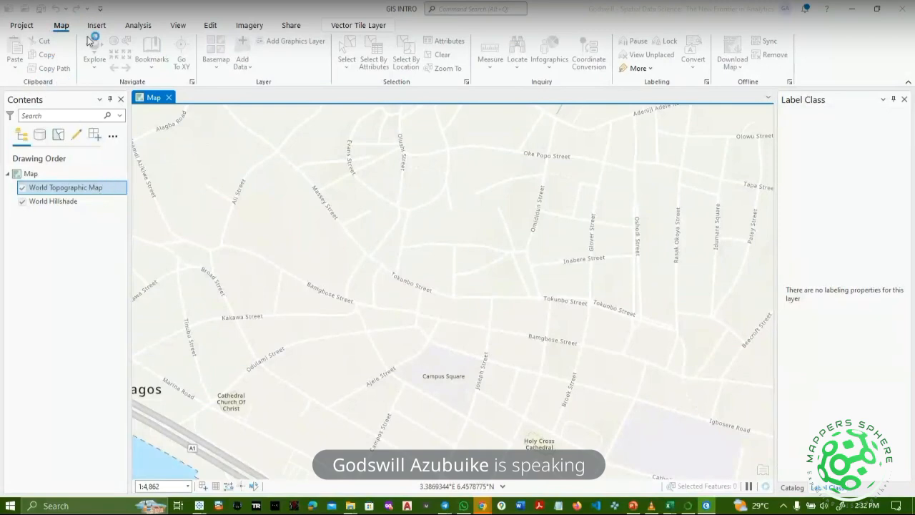
click(46, 176)
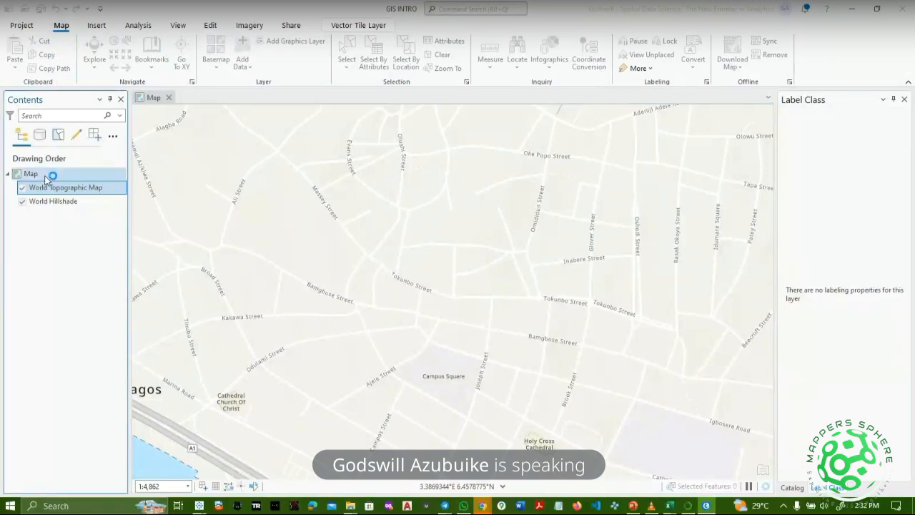
click(25, 31)
click(25, 35)
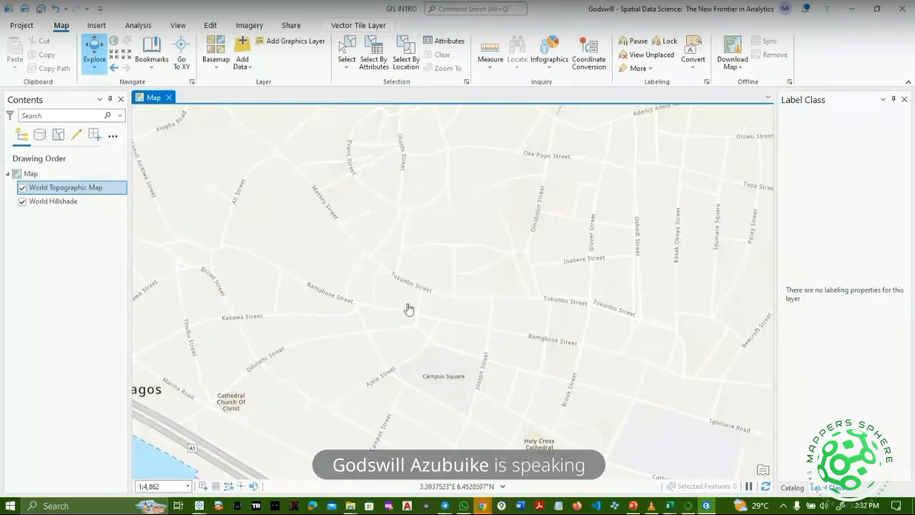
Set map clicks to identify Visible Layers, then zoom out to the full world extent.
drag(381, 344, 343, 267)
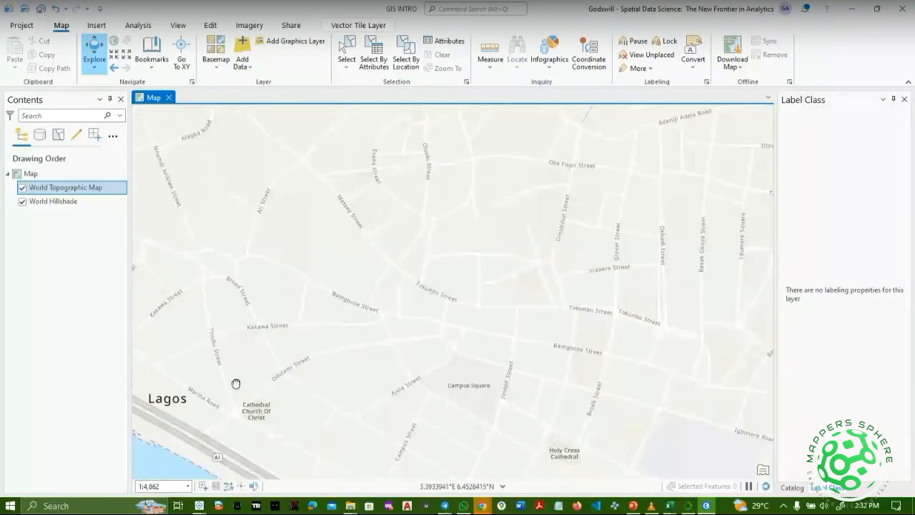
drag(426, 182, 96, 414)
drag(254, 377, 288, 427)
click(93, 71)
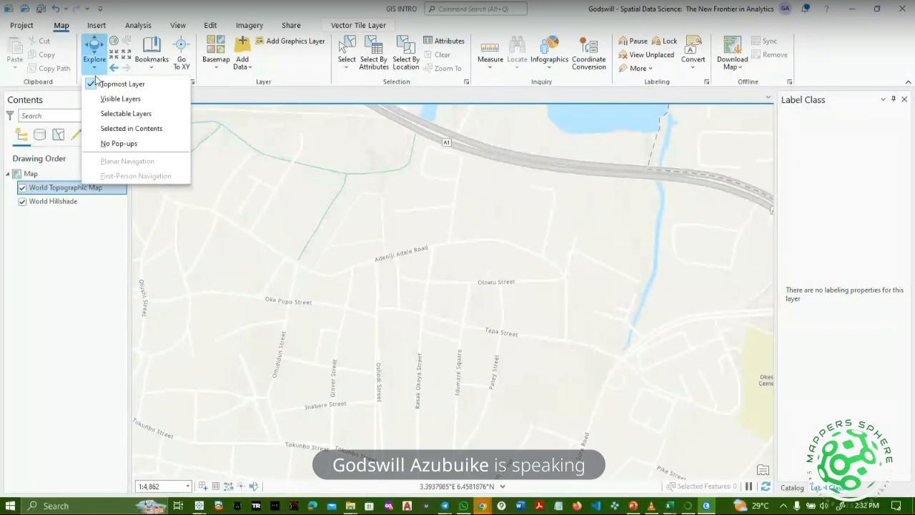
click(121, 98)
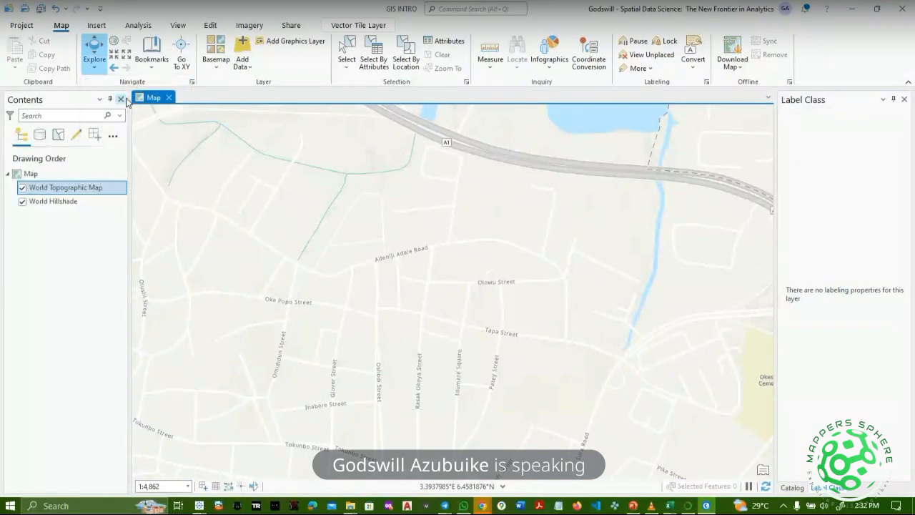
click(118, 47)
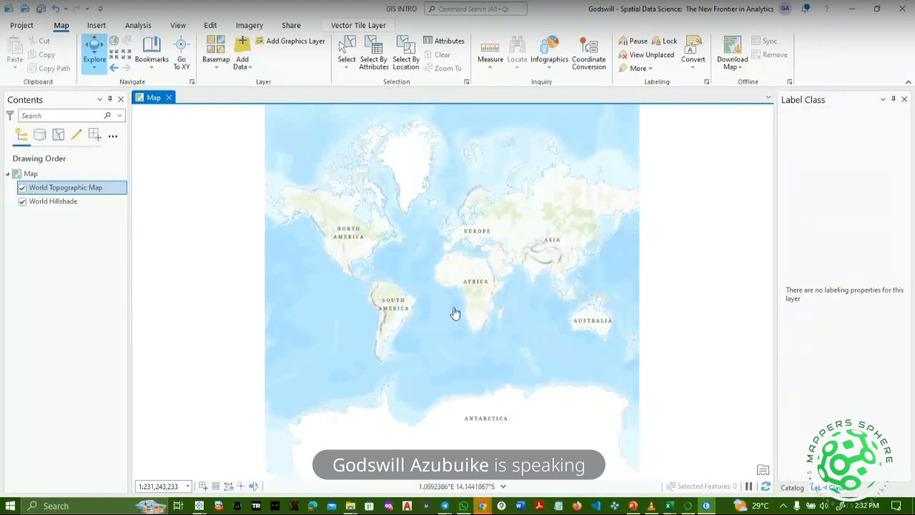
Return to Full Extent, then zoom in once and out three times to 1:277,491,879.
scroll(455, 313, down, 5)
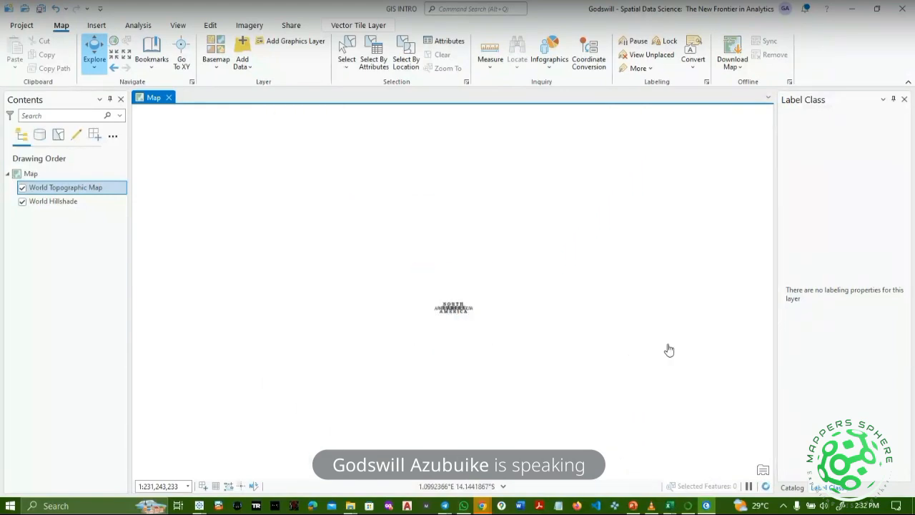
drag(451, 315, 837, 339)
drag(601, 301, 749, 426)
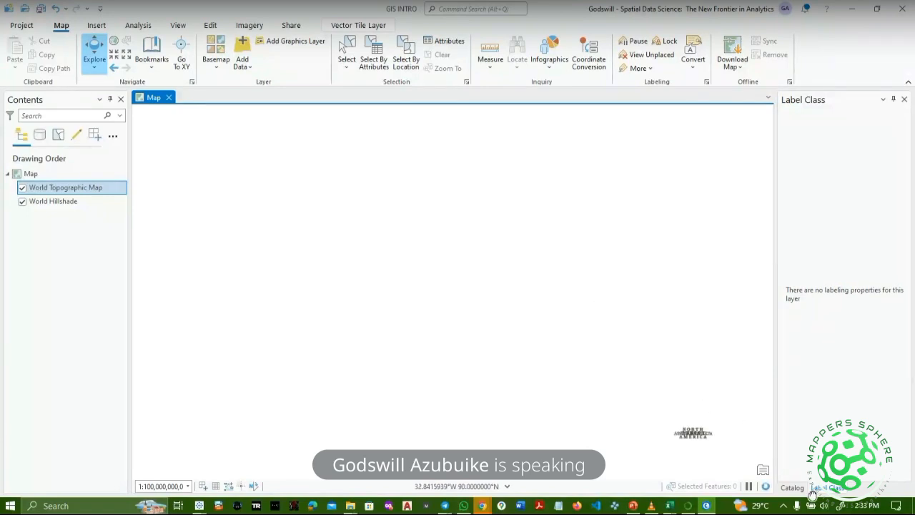
drag(507, 413, 455, 297)
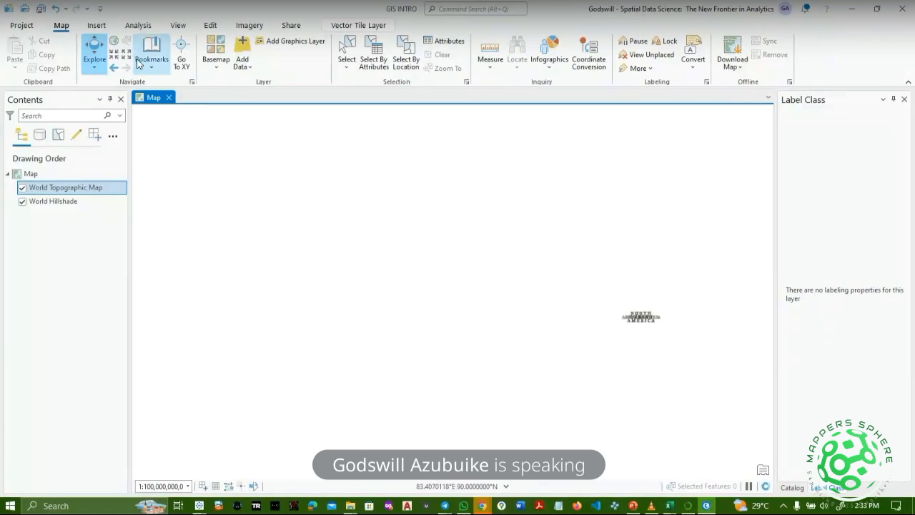
click(115, 44)
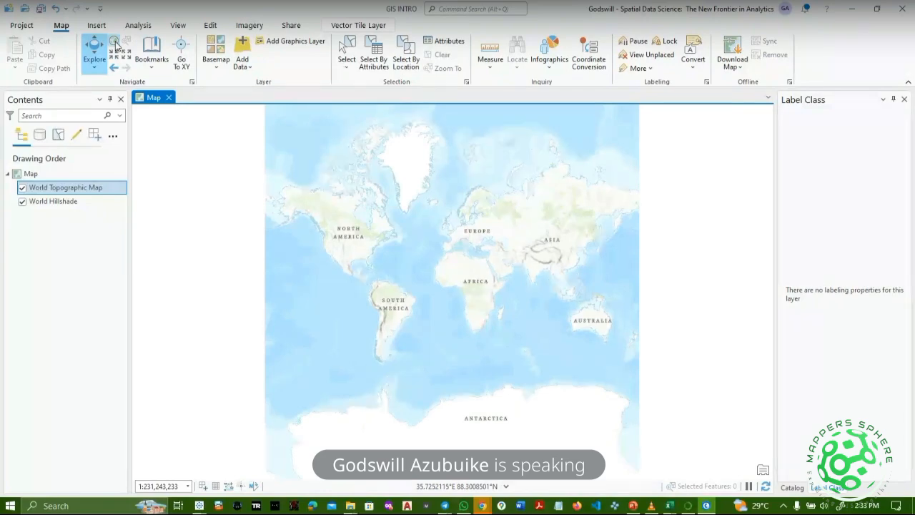
click(117, 57)
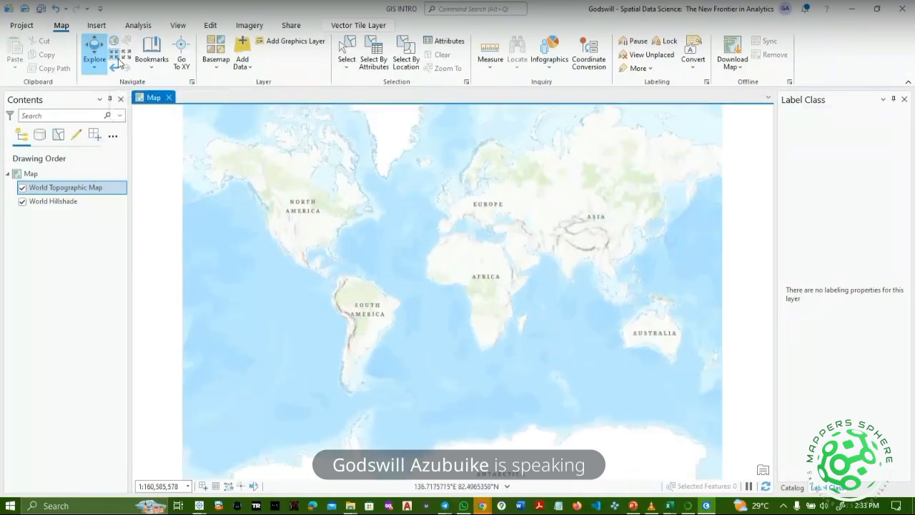
click(127, 56)
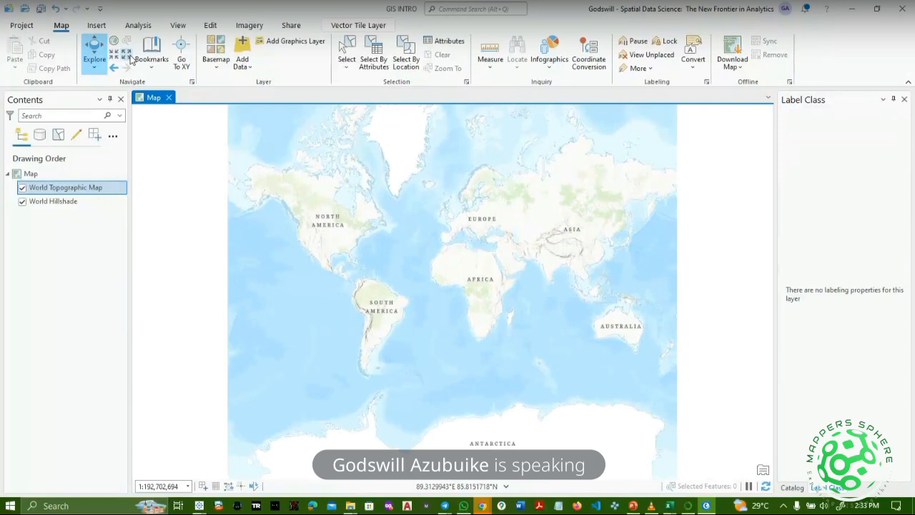
click(128, 57)
click(124, 59)
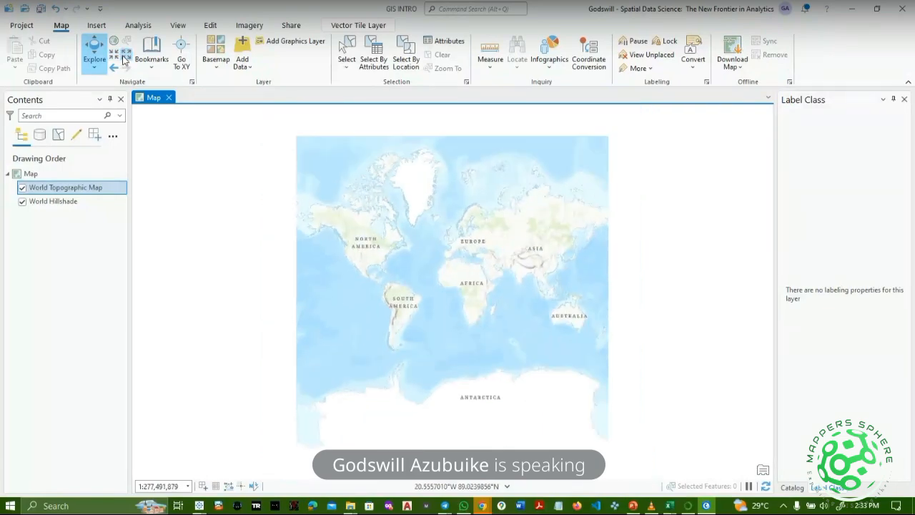
Set the map scale to 1:20,000,000 and pan to bring Nigeria into view.
click(168, 487)
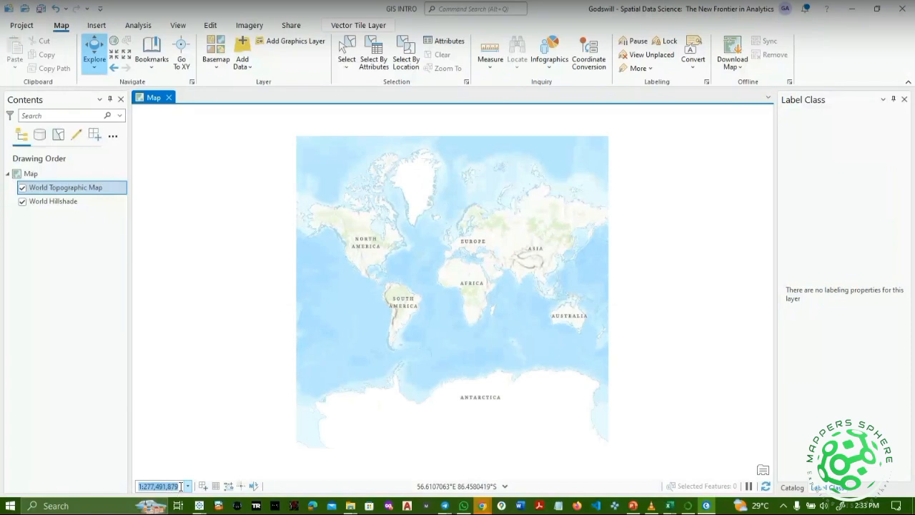
click(187, 486)
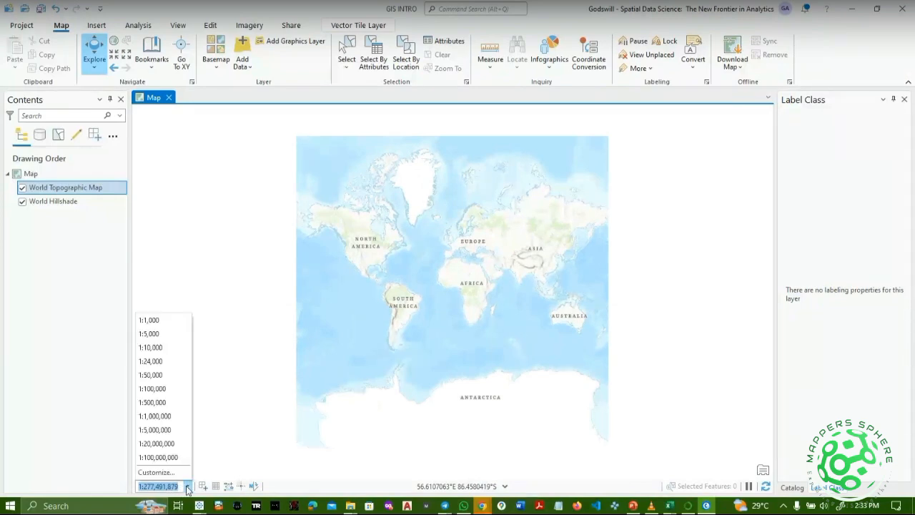
click(166, 374)
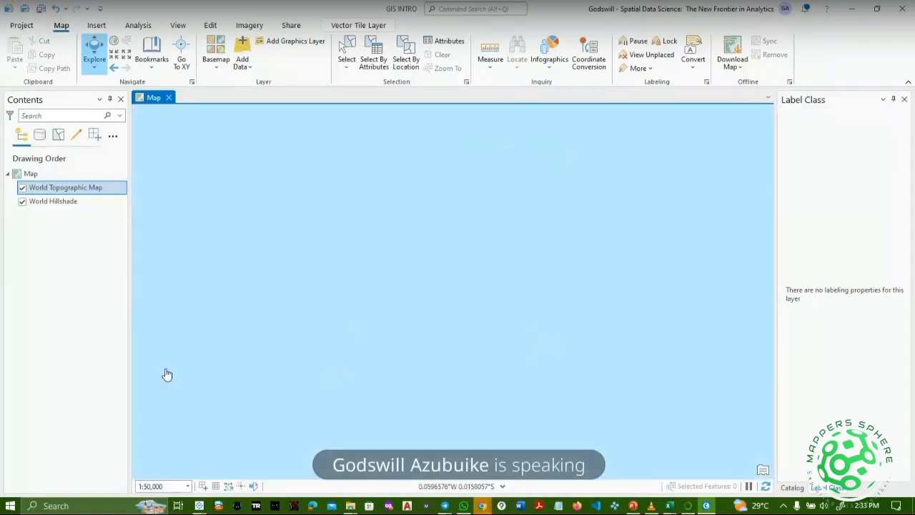
click(189, 487)
click(170, 447)
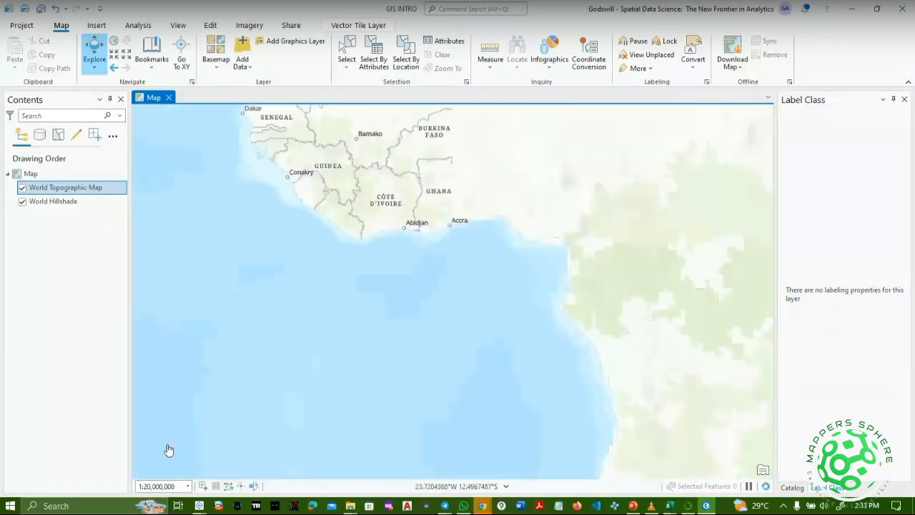
drag(436, 198, 327, 338)
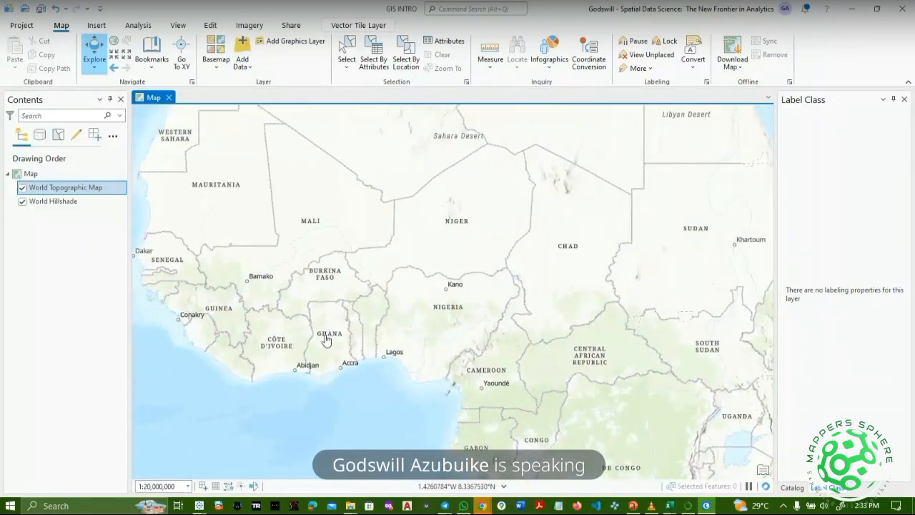
Use fixed zoom out and in steps and a pan until Nigeria fills the view at 1:6,697,960.
click(127, 56)
click(127, 56)
click(127, 56)
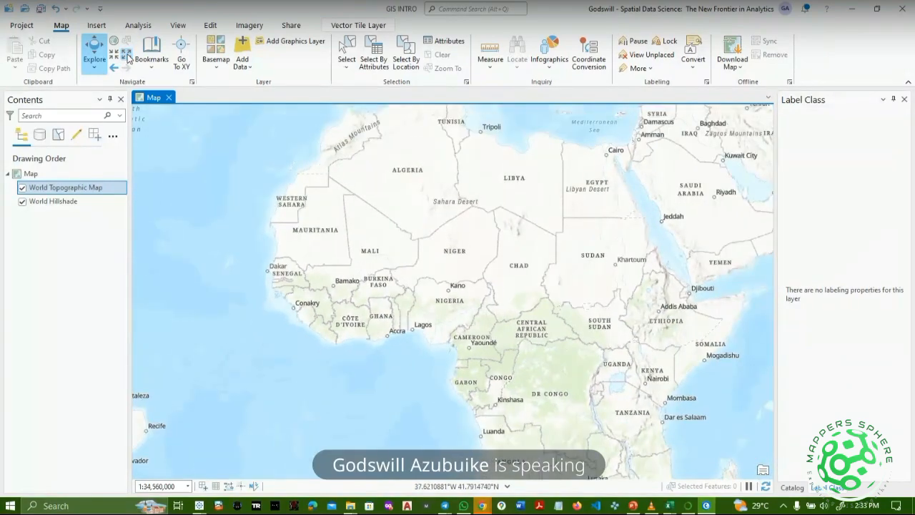
click(128, 56)
click(127, 56)
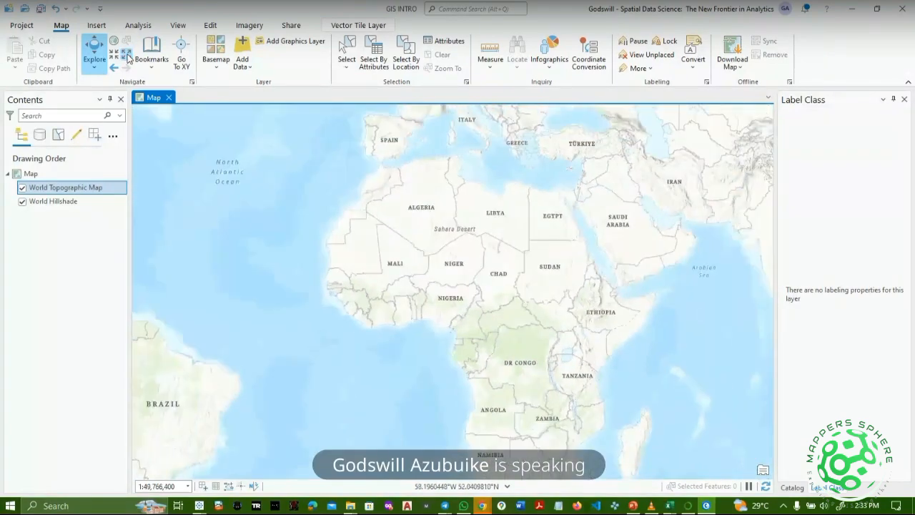
click(127, 56)
click(127, 55)
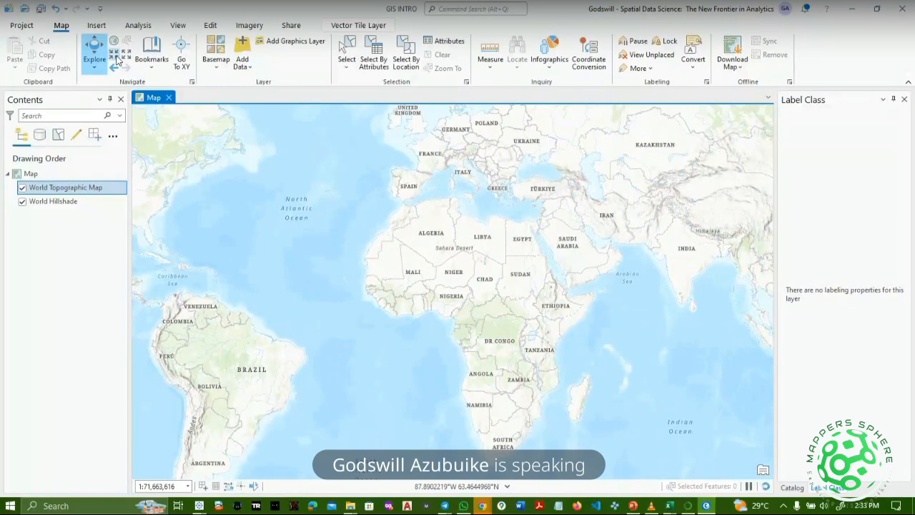
click(117, 55)
click(116, 56)
click(116, 56)
click(117, 56)
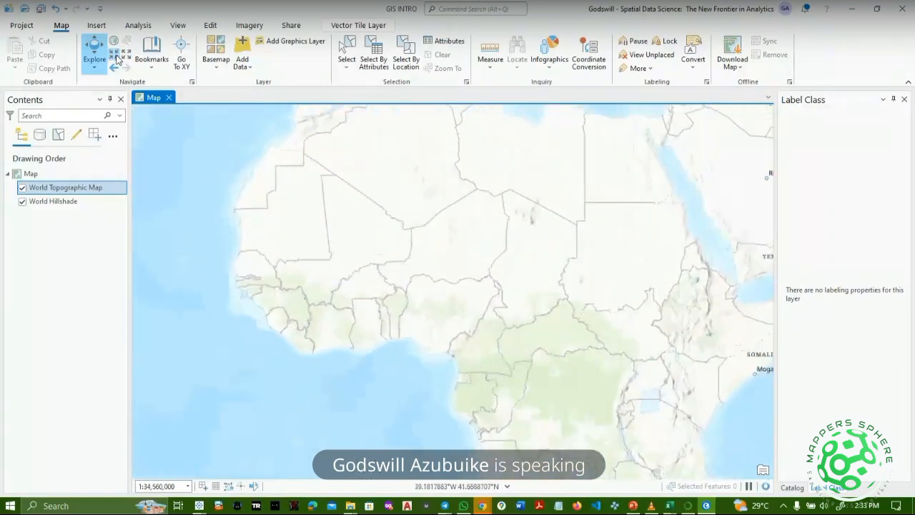
click(117, 56)
click(117, 56)
click(117, 56)
click(116, 56)
click(116, 56)
click(116, 56)
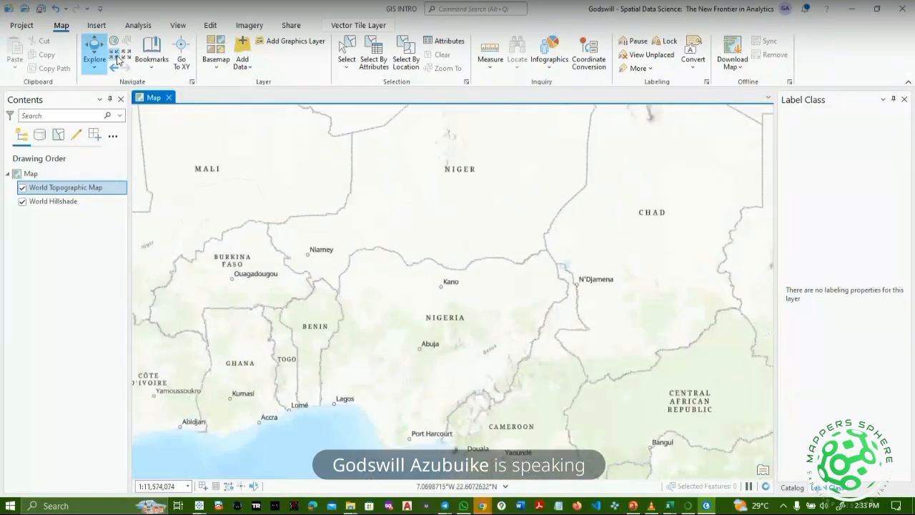
click(118, 57)
click(117, 57)
click(117, 58)
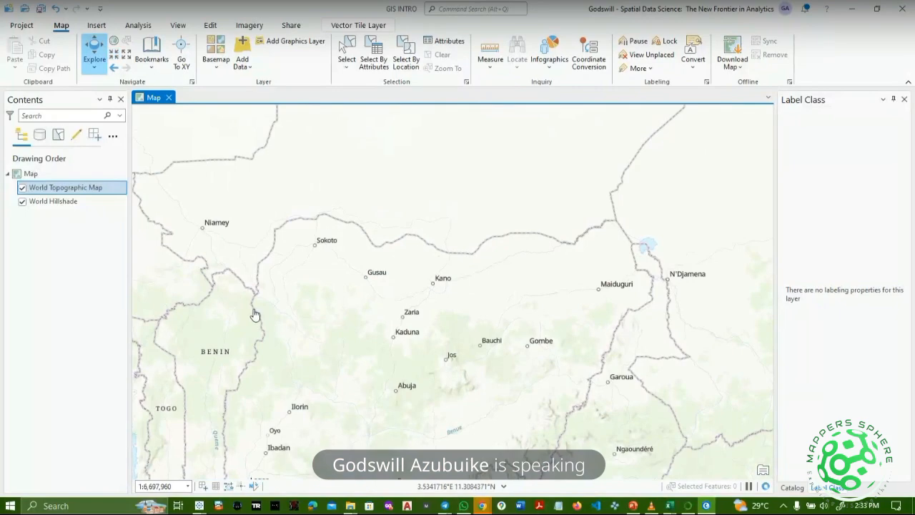
drag(255, 314, 283, 211)
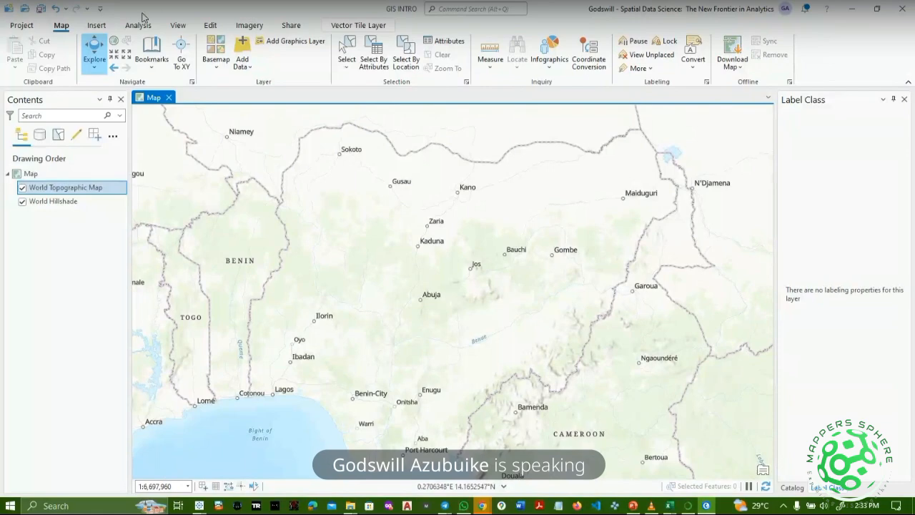
click(127, 55)
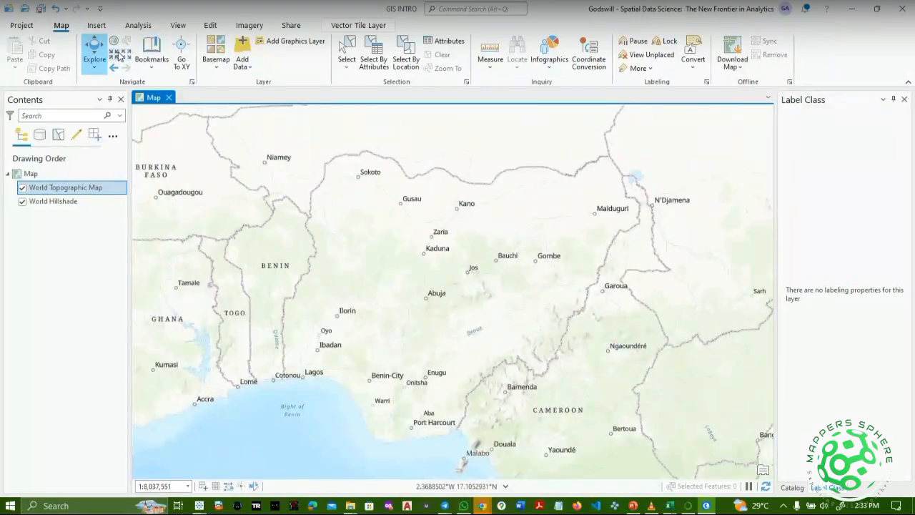
click(115, 55)
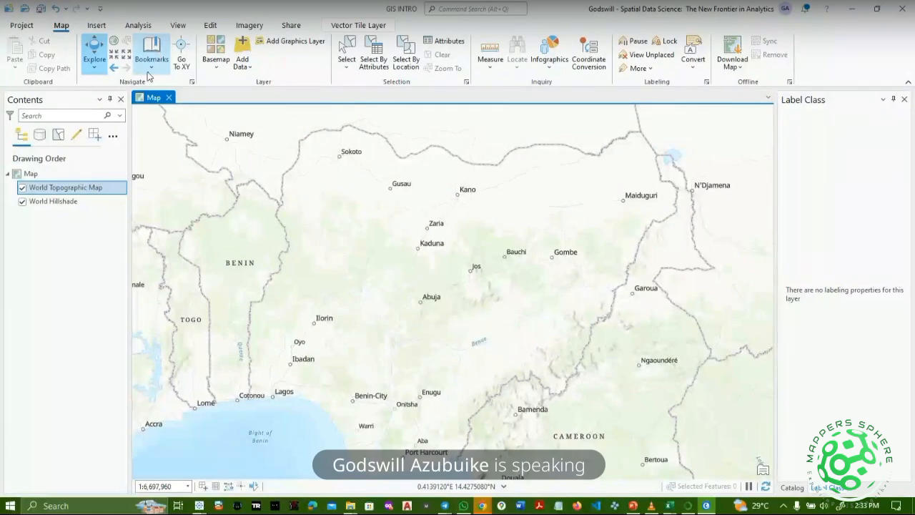
Add a bookmark named Bookmark 1 capturing the Nigeria view at 1:6,697,960.
click(150, 69)
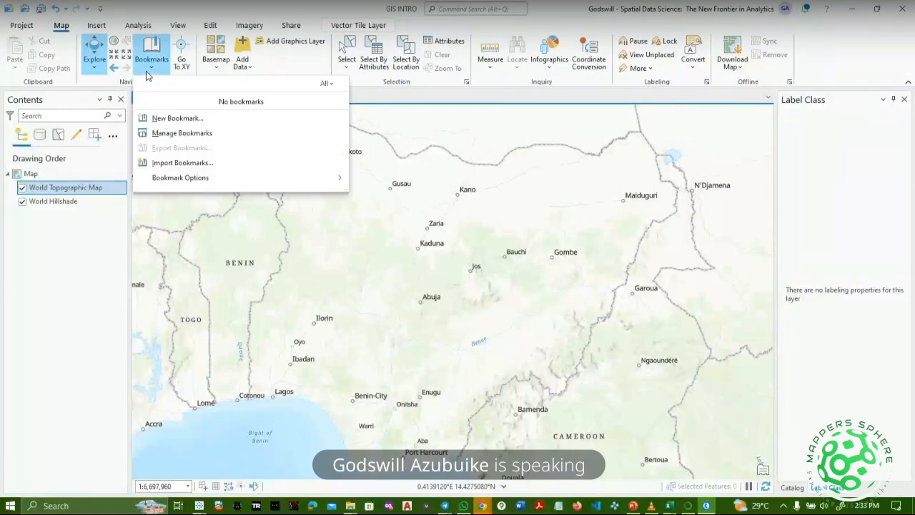
click(173, 118)
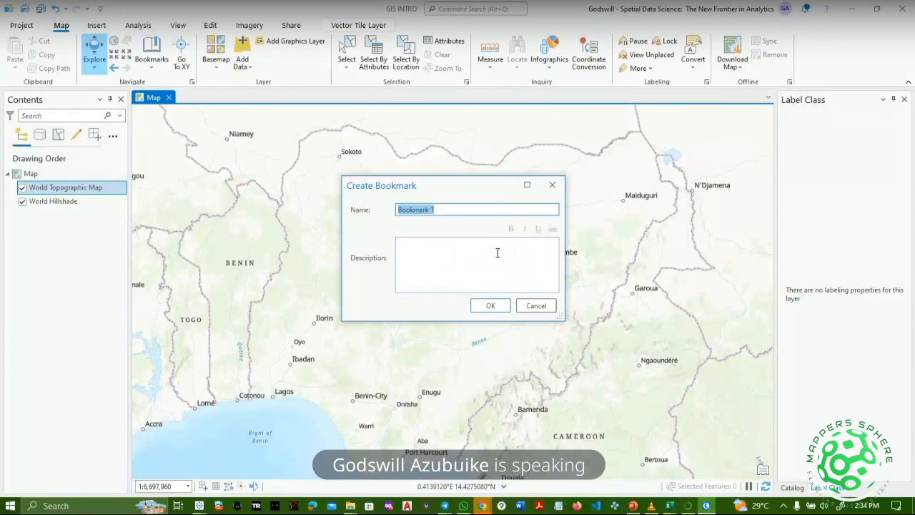
click(490, 306)
Cancel an identify on the map, then zoom and pan away from Nigeria.
click(494, 309)
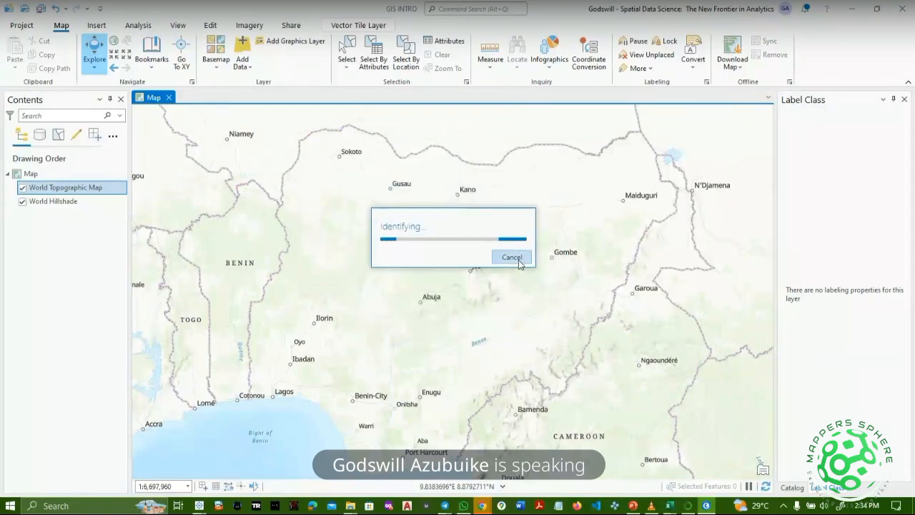
click(513, 258)
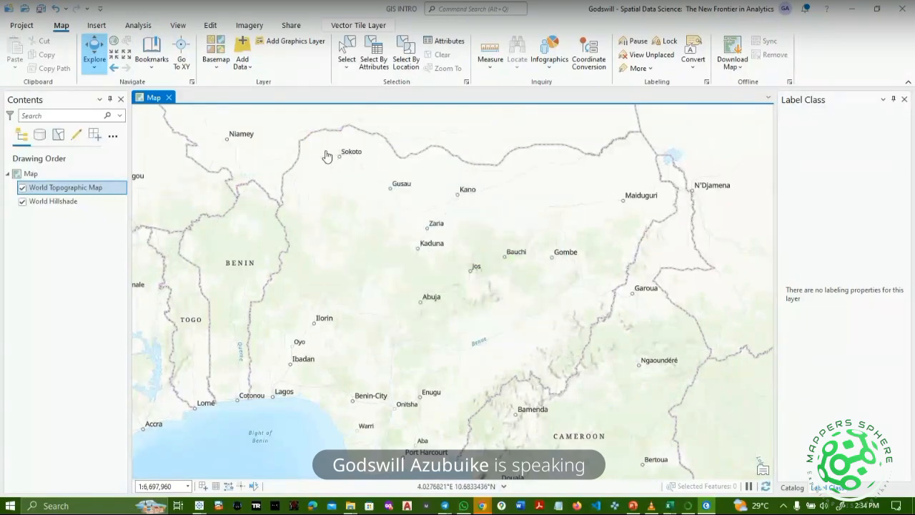
click(152, 50)
scroll(508, 266, down, 10)
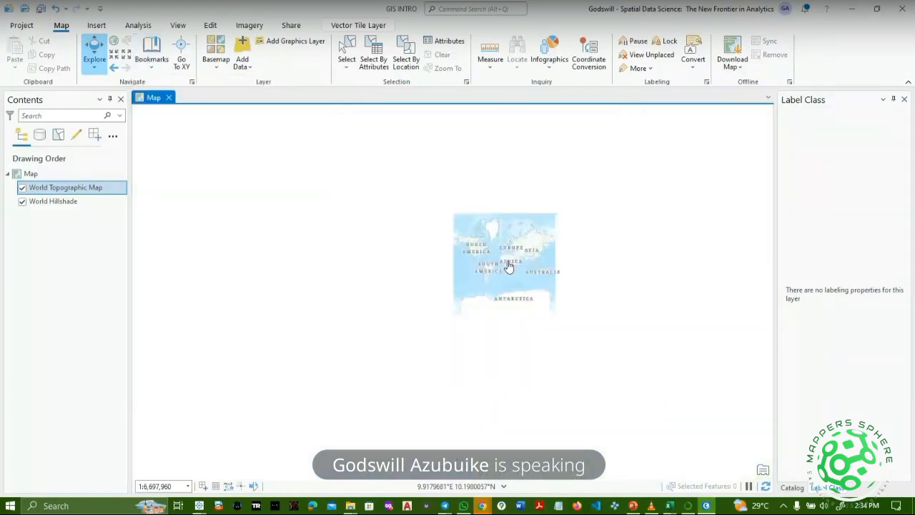
scroll(494, 299, up, 10)
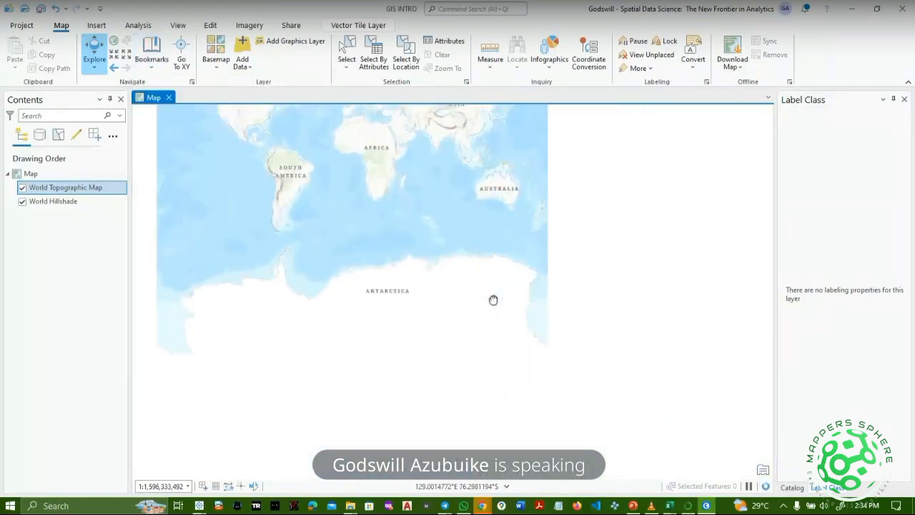
drag(485, 295, 480, 373)
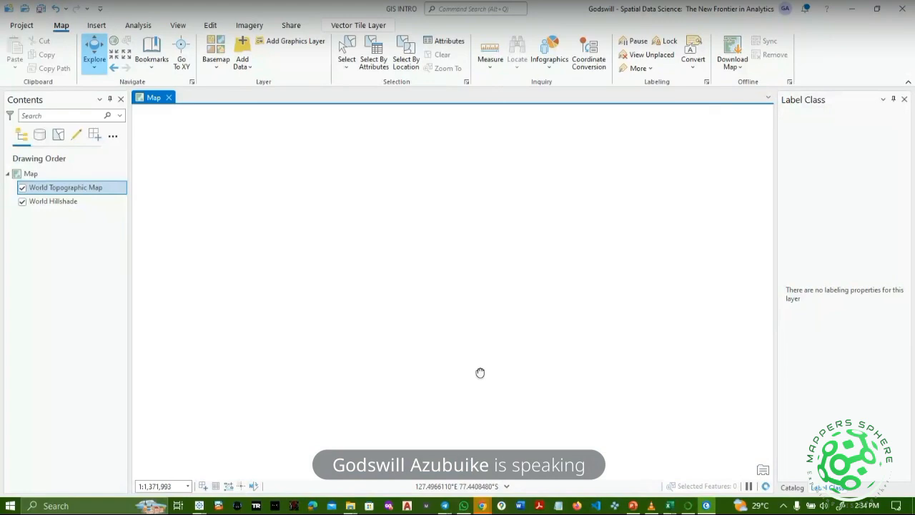
scroll(481, 372, down, 1)
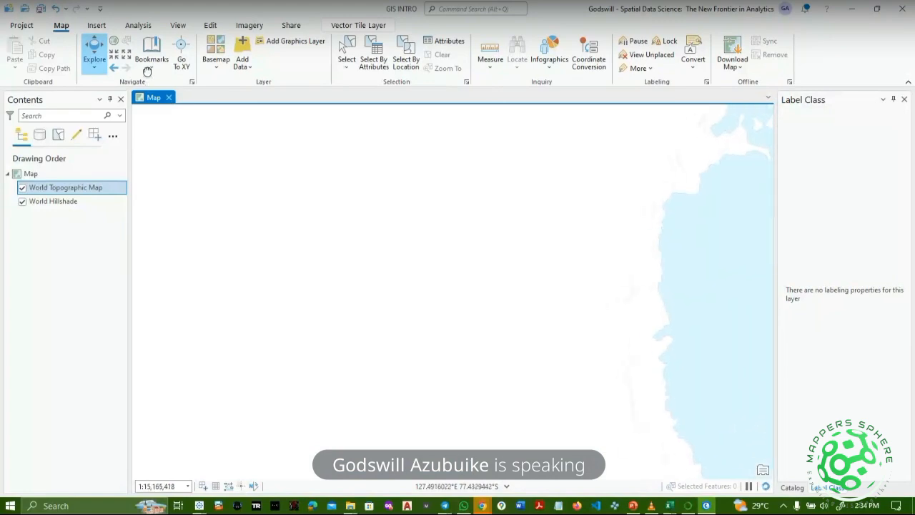
Return to the Nigeria view via Bookmark 1 and turn on Go To XY.
click(151, 71)
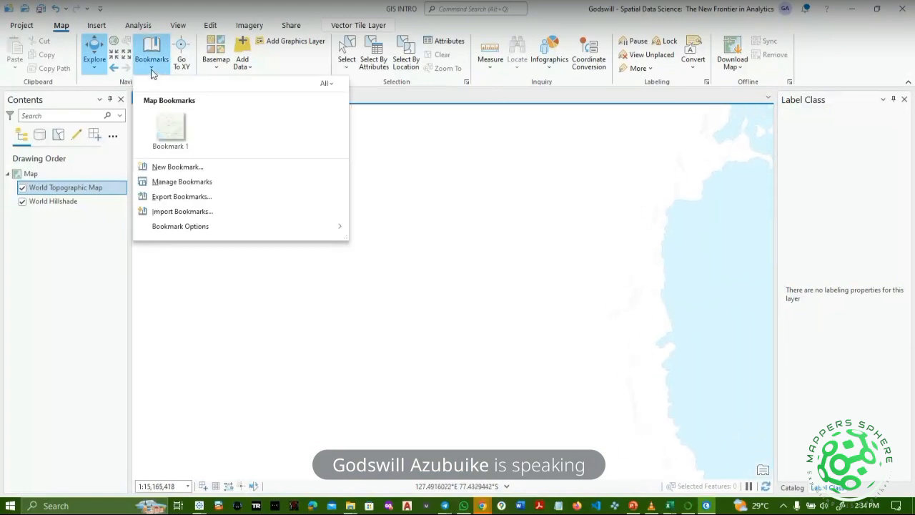
click(176, 135)
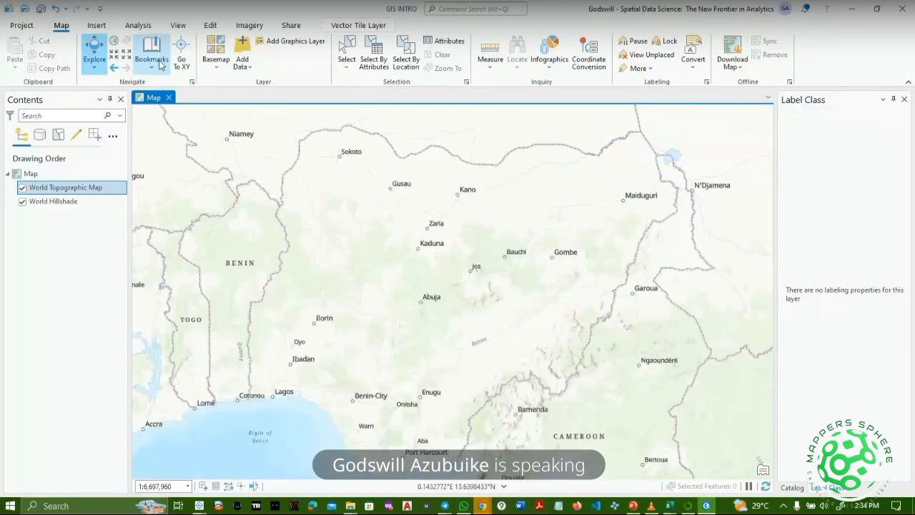
click(183, 55)
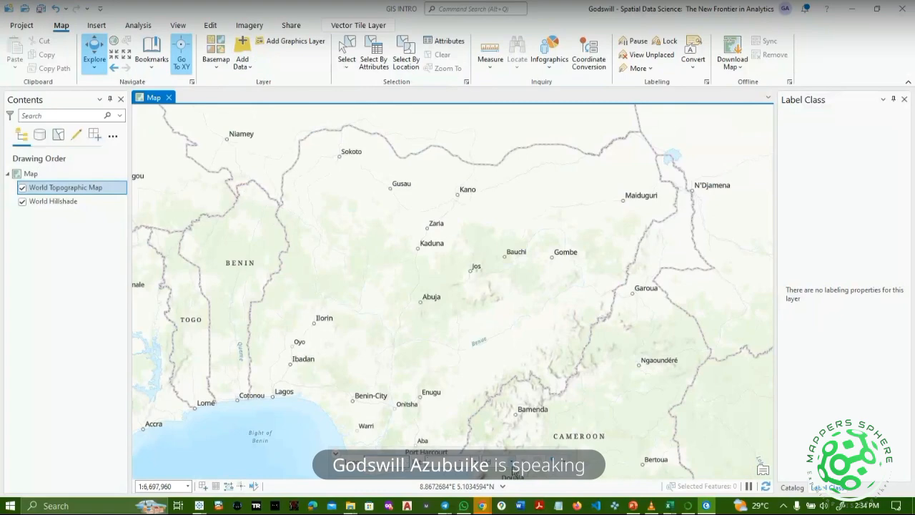
Leave the coordinate units unchanged, turn Go To XY off, and list the Add Data options.
click(503, 486)
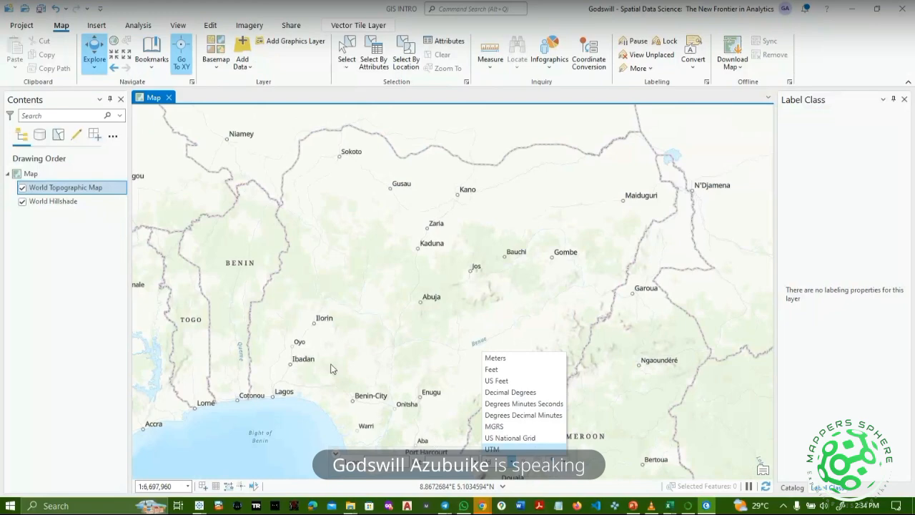
click(373, 453)
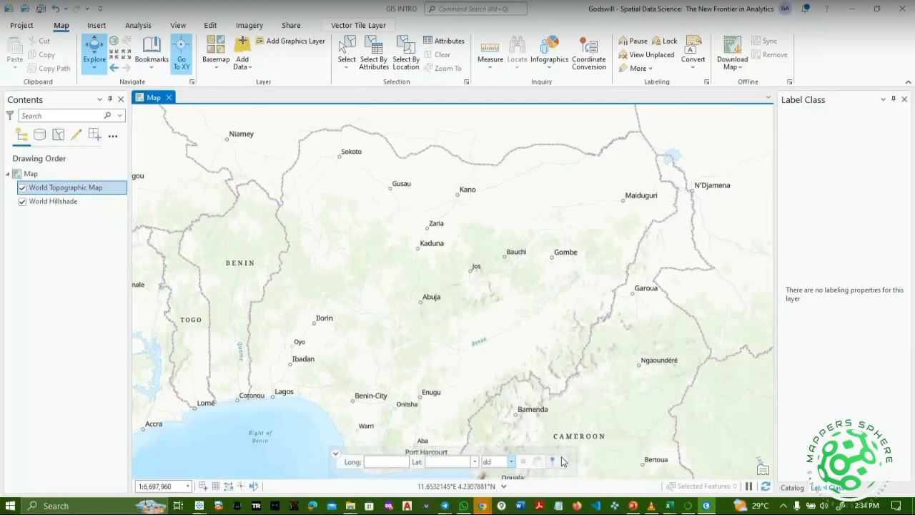
click(182, 56)
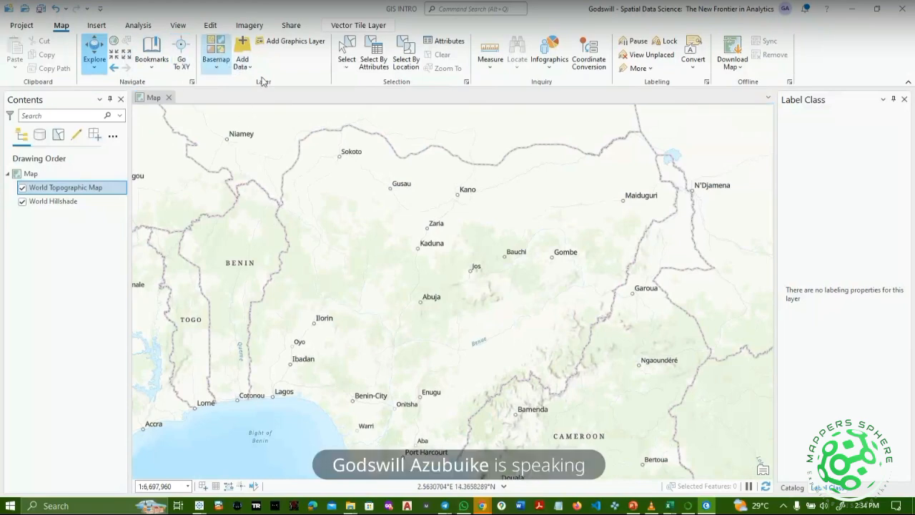
click(243, 66)
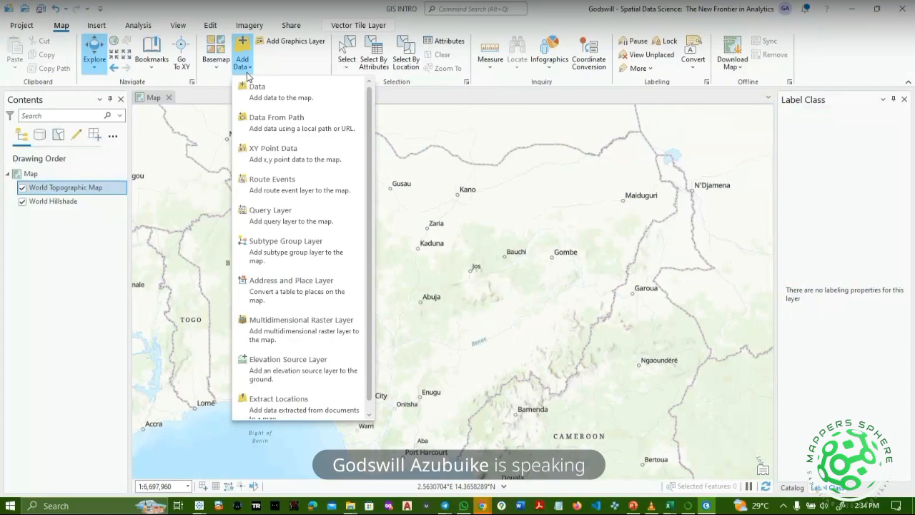
Add NGA_adm1.shp from the adm1_STATES folder to the map through Add Data.
click(248, 73)
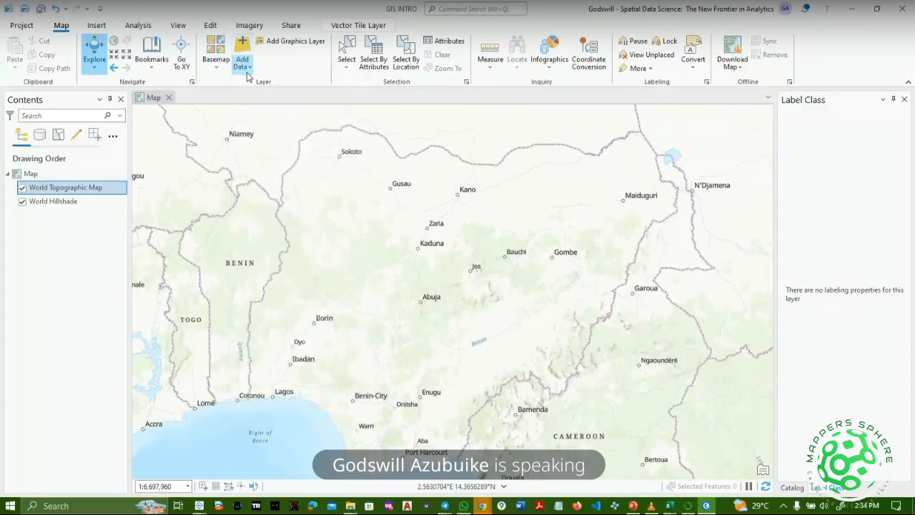
click(247, 74)
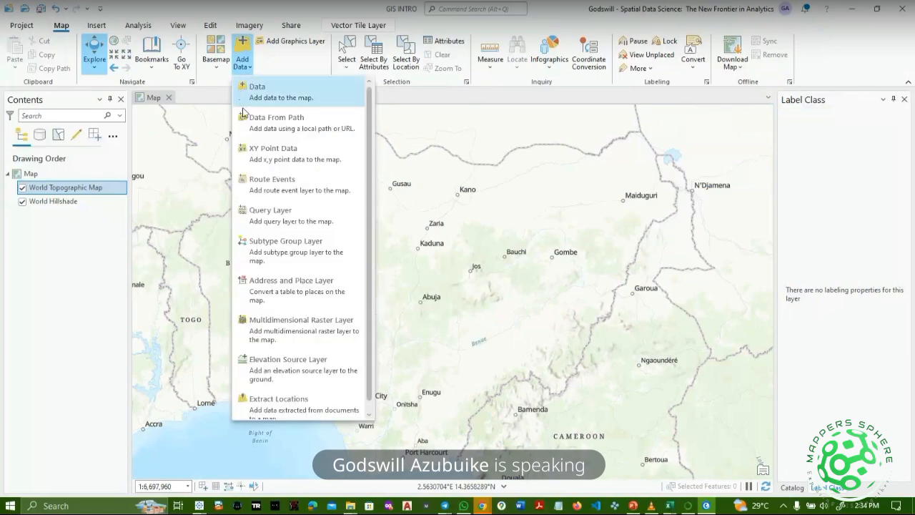
click(247, 111)
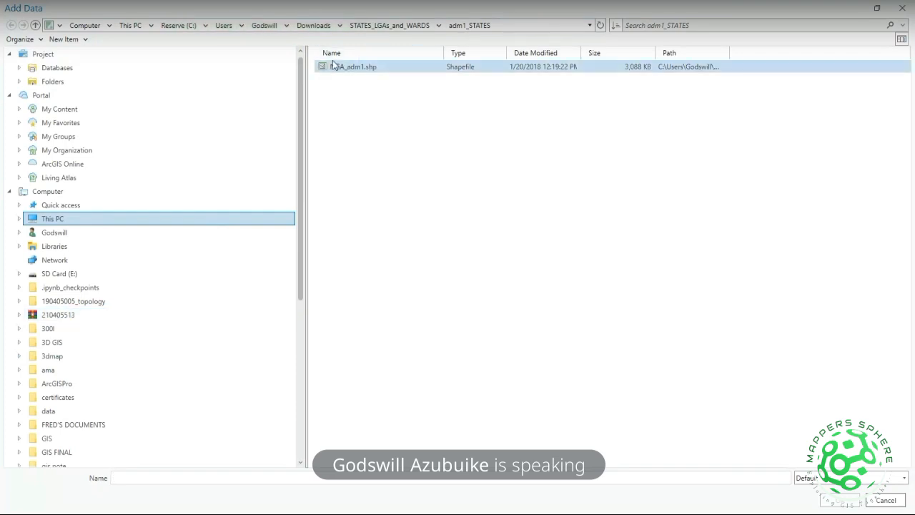
double_click(353, 68)
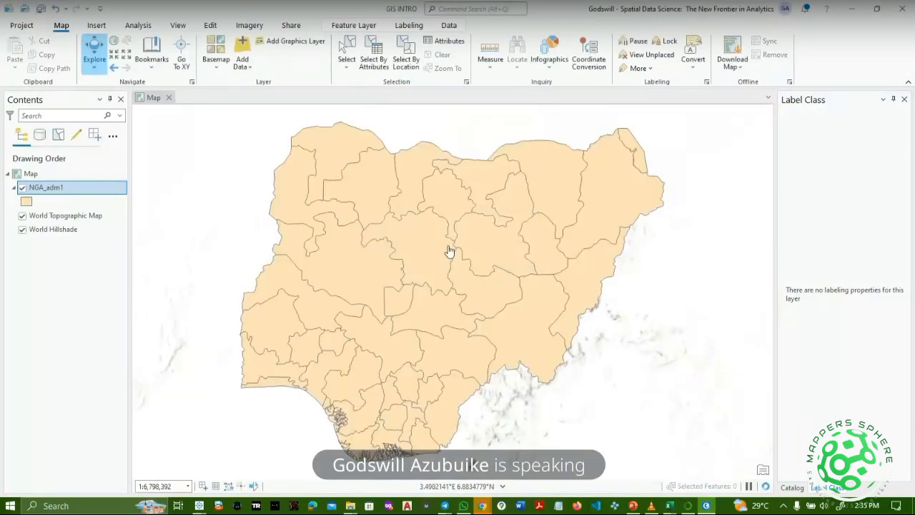
Toggle the basemap and NGA_adm1 visibility, zoom out, centre Nigeria, and close the Label Class pane.
mouse_move(417, 341)
mouse_down()
mouse_move(541, 352)
mouse_move(419, 348)
mouse_up()
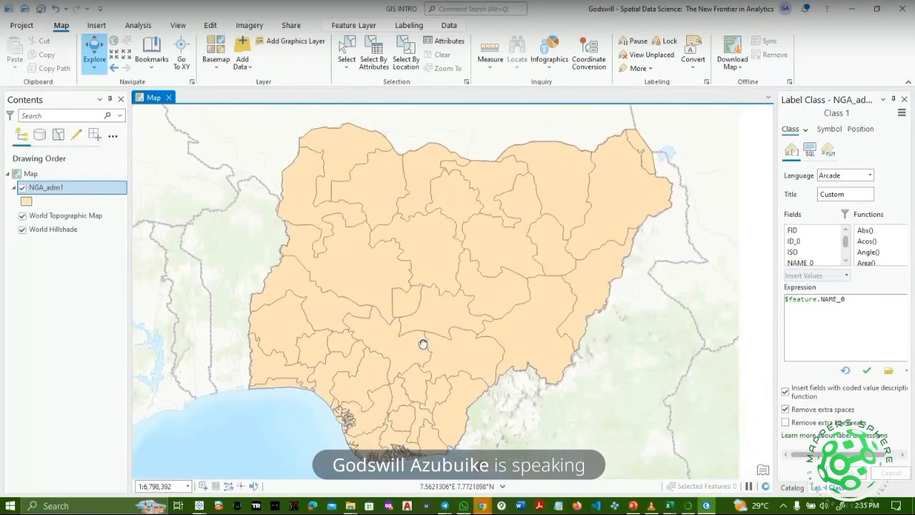
click(24, 216)
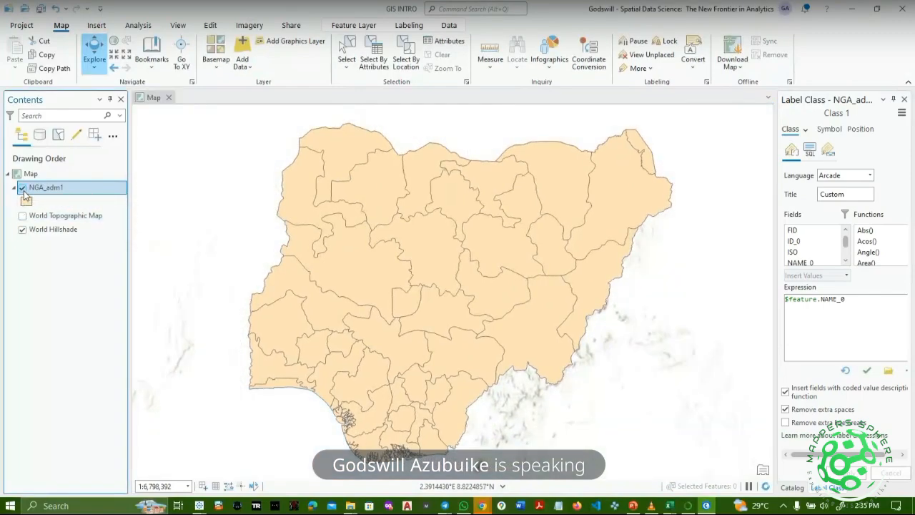
click(23, 187)
click(23, 189)
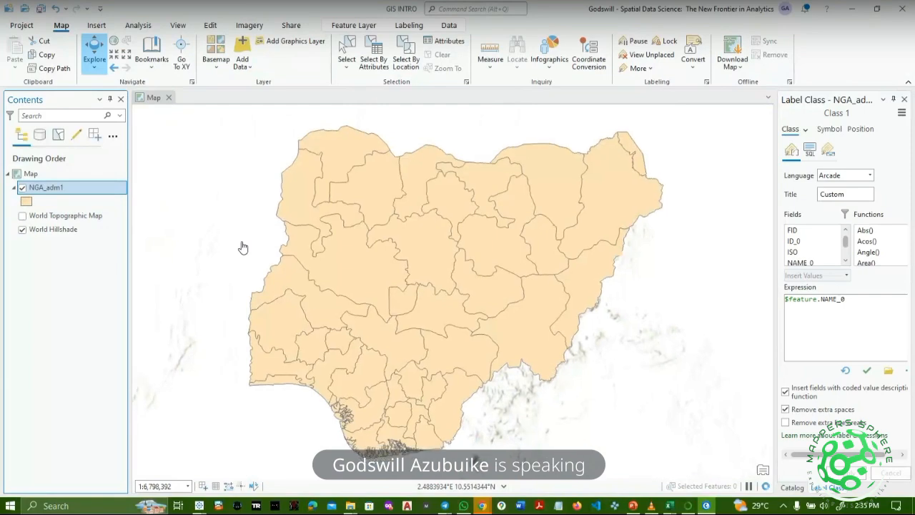
scroll(242, 247, down, 4)
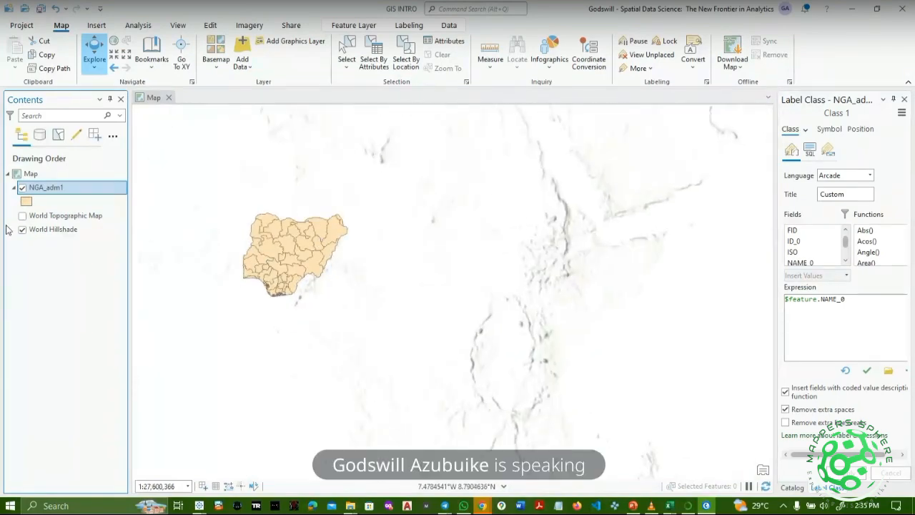
click(22, 189)
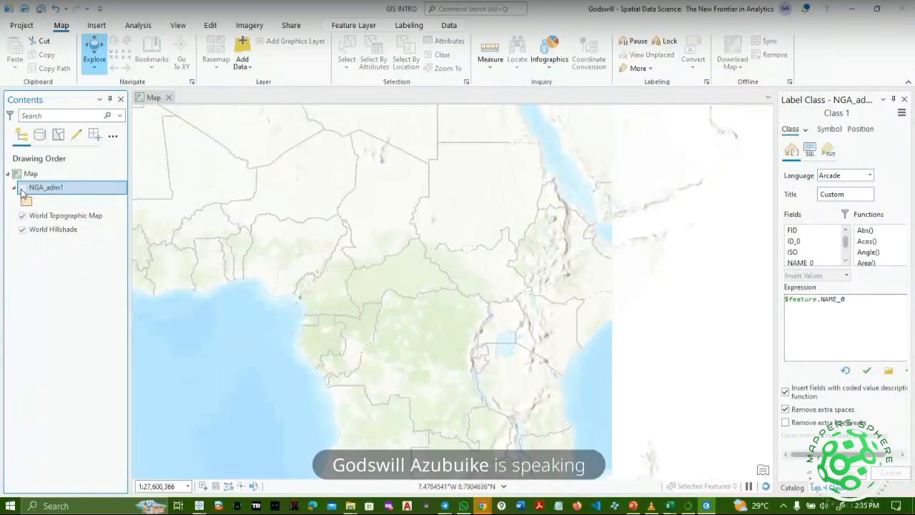
click(22, 189)
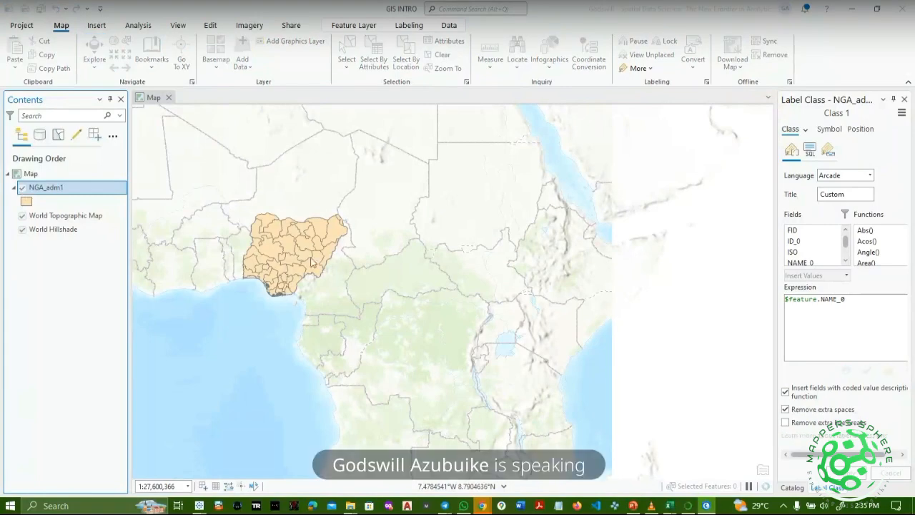
drag(341, 261, 501, 303)
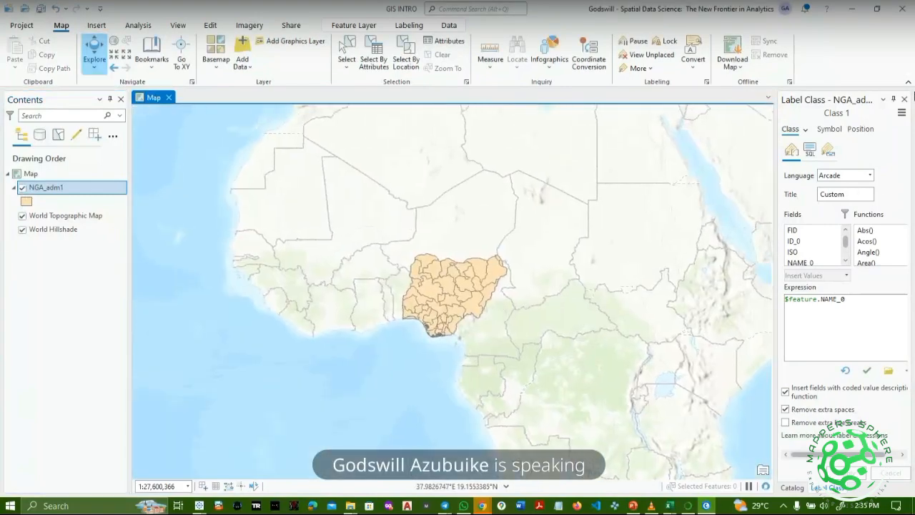
click(904, 98)
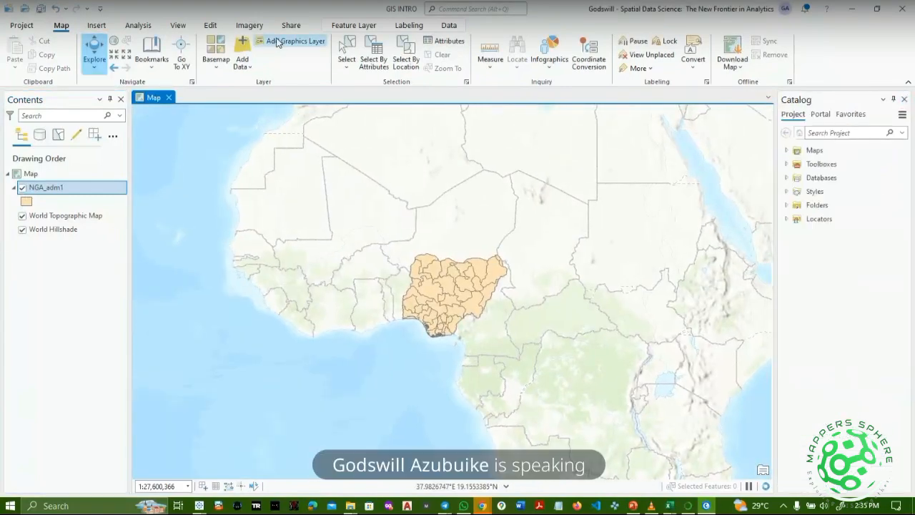
Look through the Select and Download Map menus, ending on the Insert ribbon commands.
click(347, 67)
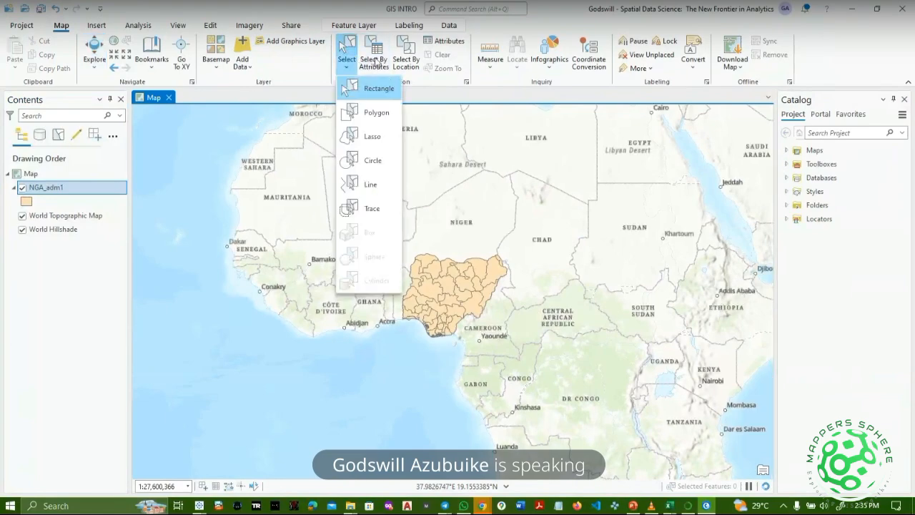
click(428, 87)
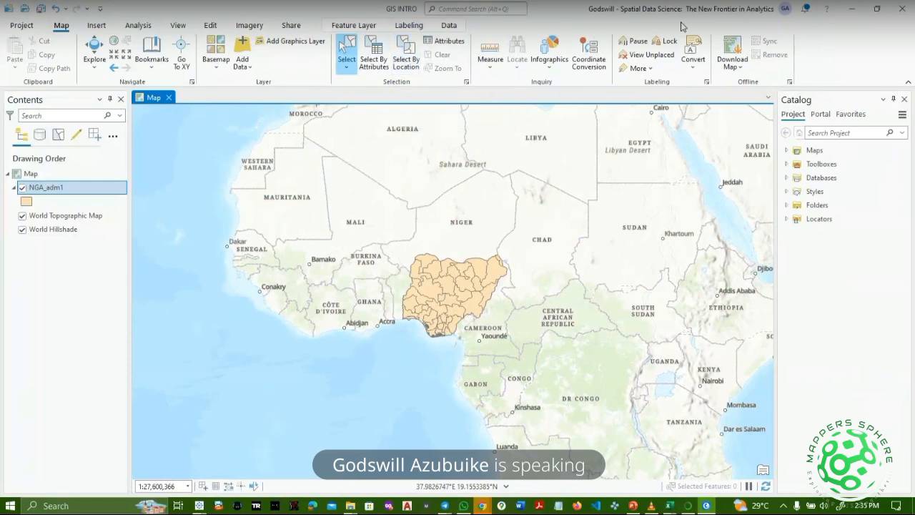
click(733, 56)
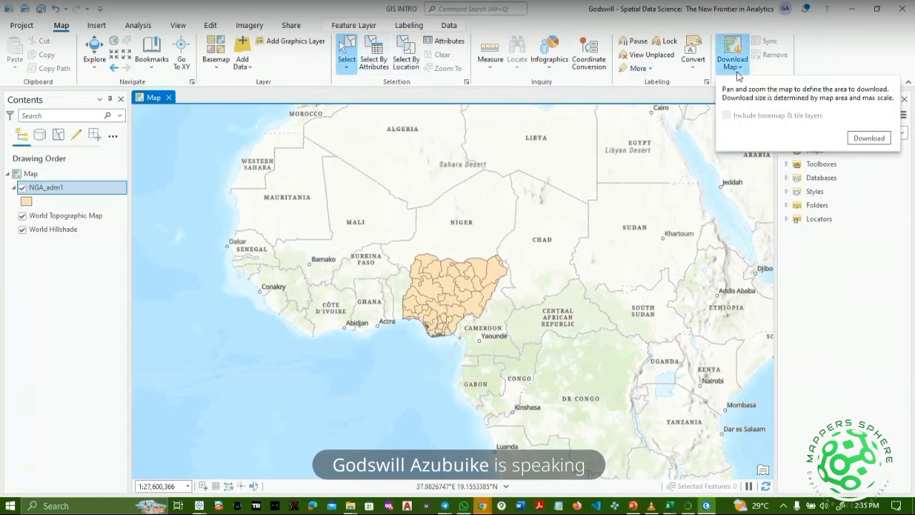
click(101, 27)
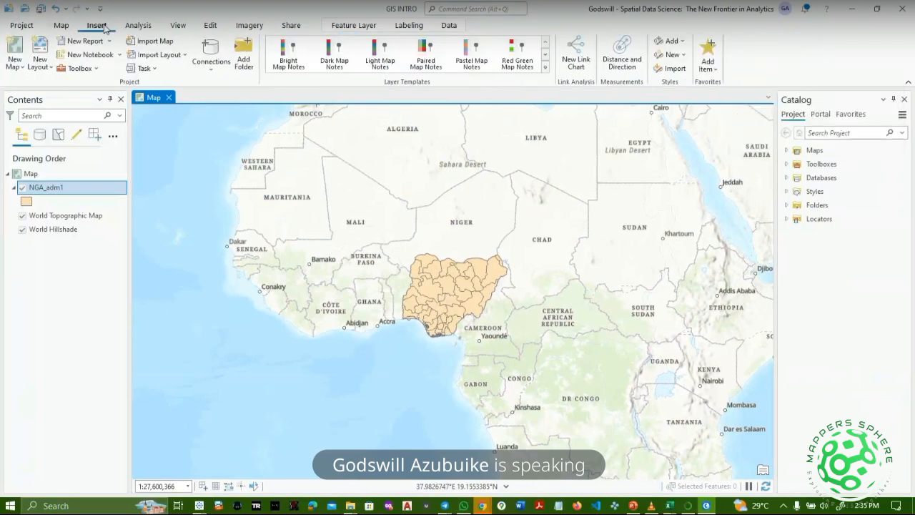
click(20, 68)
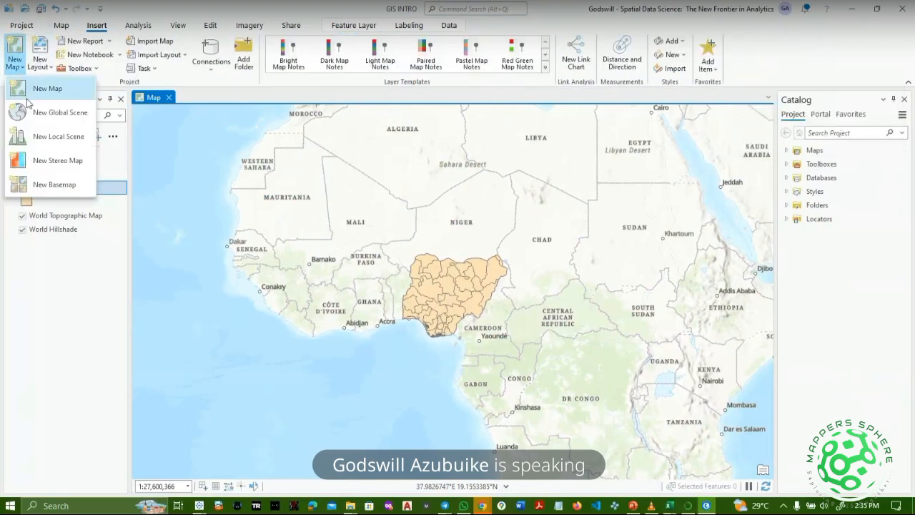
click(49, 68)
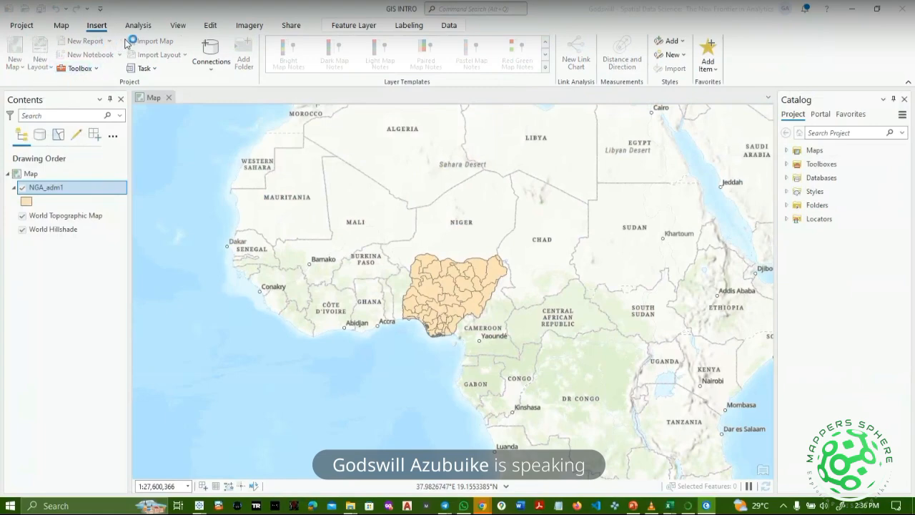
click(95, 70)
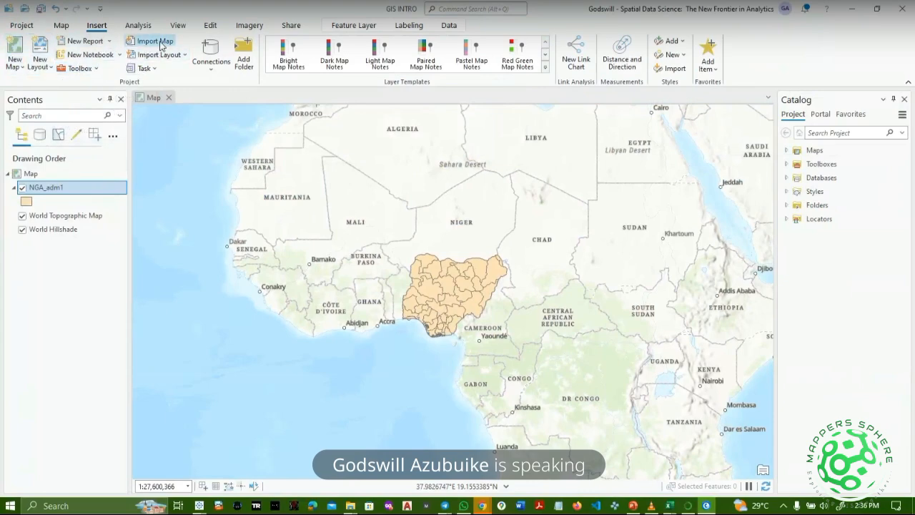
click(210, 64)
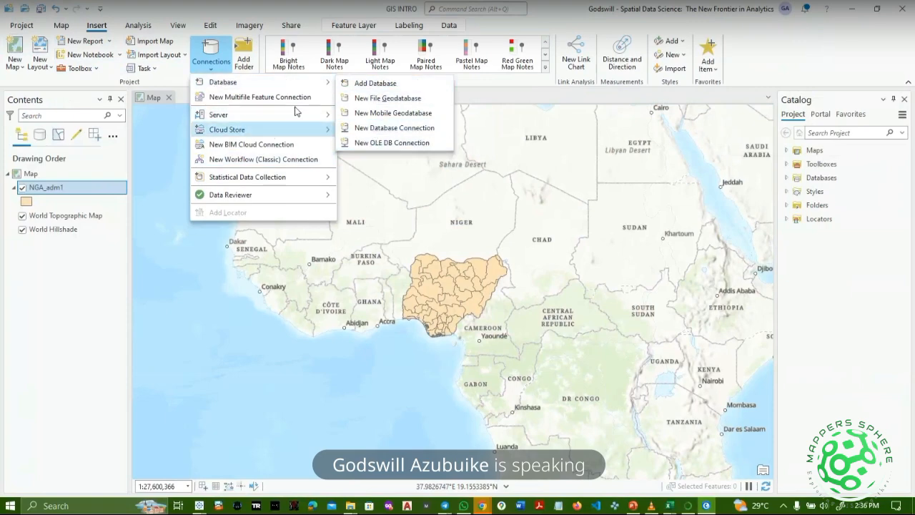
click(259, 70)
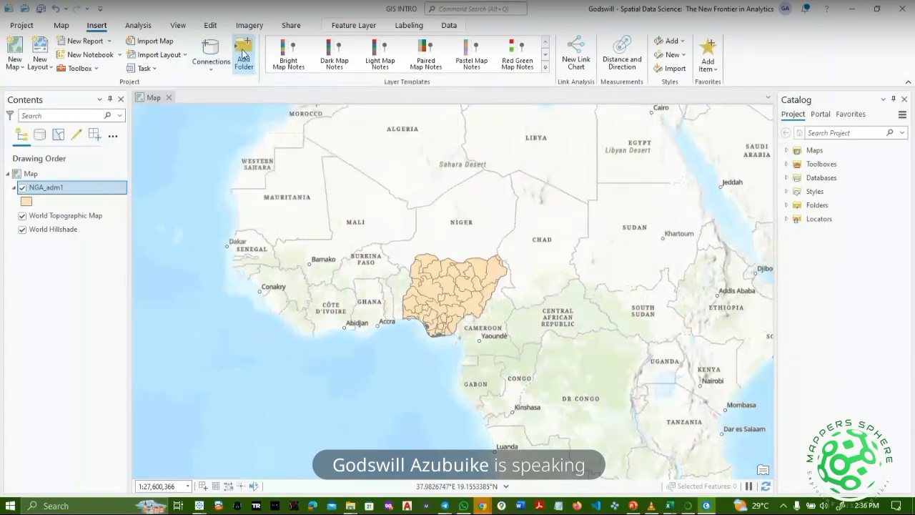
click(243, 56)
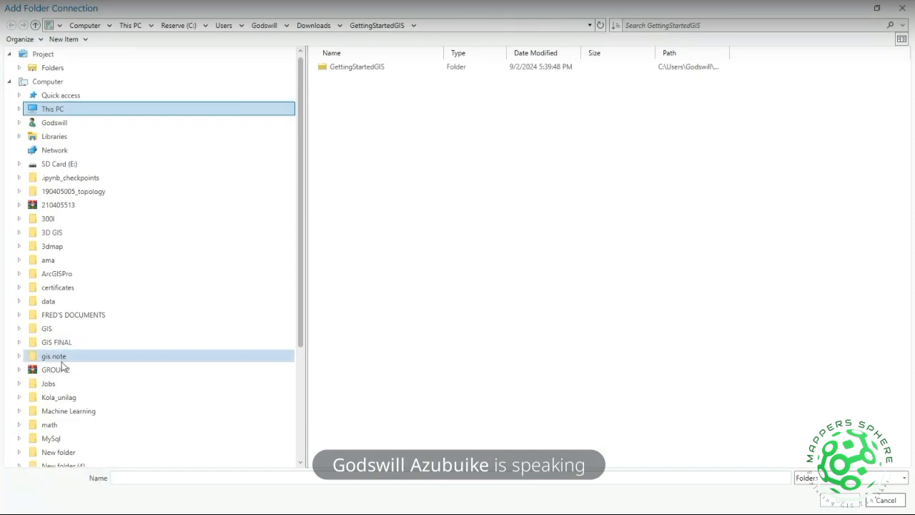
click(902, 10)
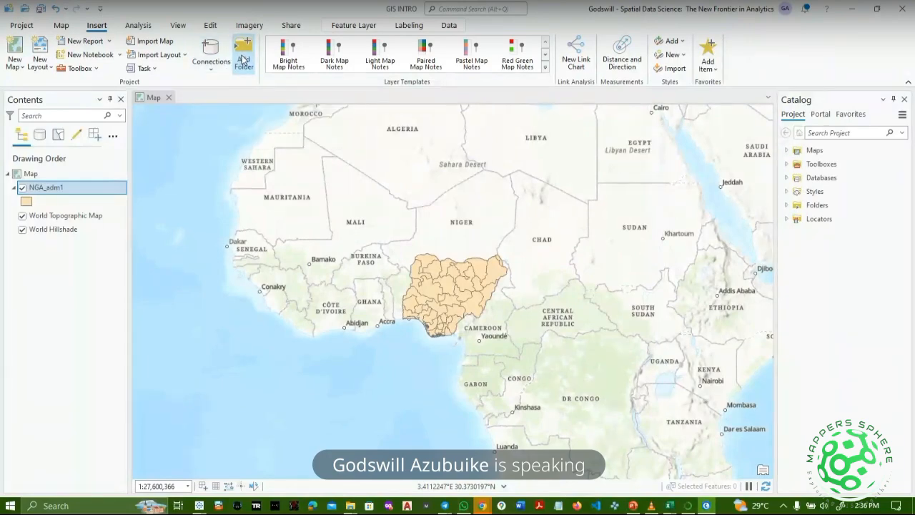
click(244, 60)
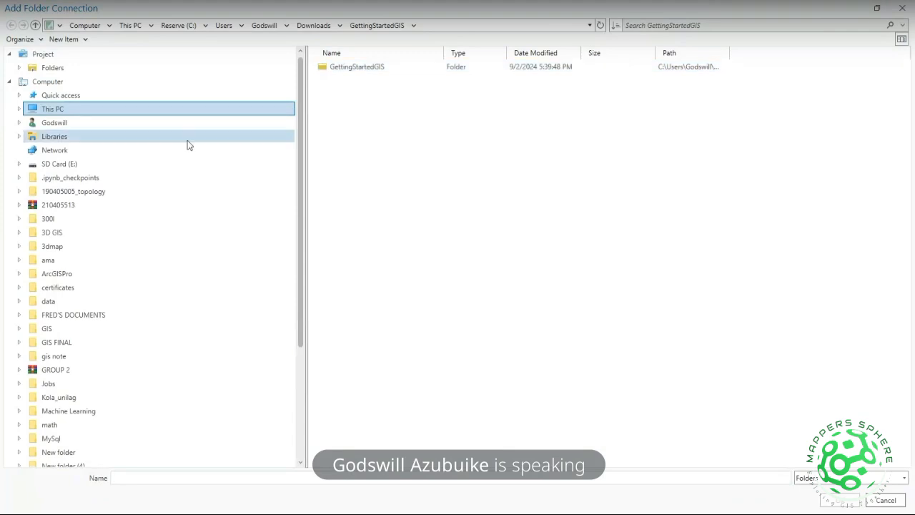
scroll(68, 283, down, 4)
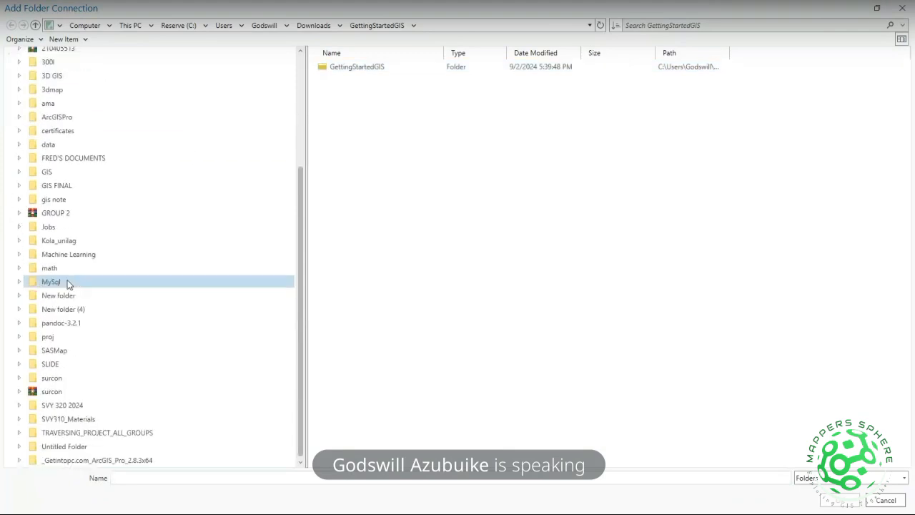
scroll(67, 280, up, 4)
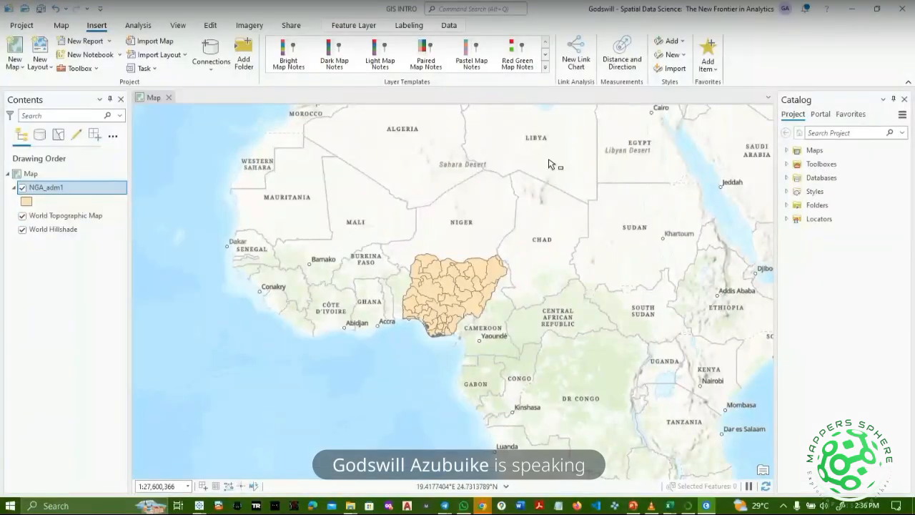
click(12, 27)
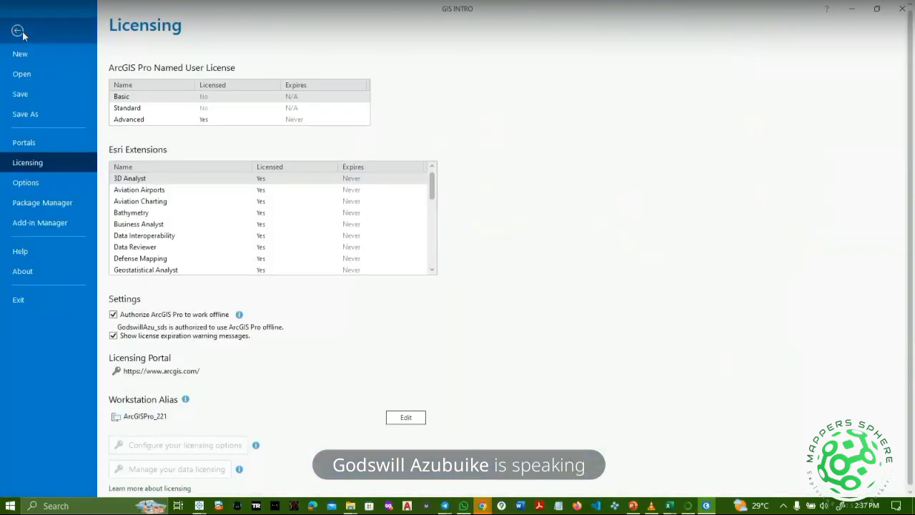
click(20, 30)
click(58, 26)
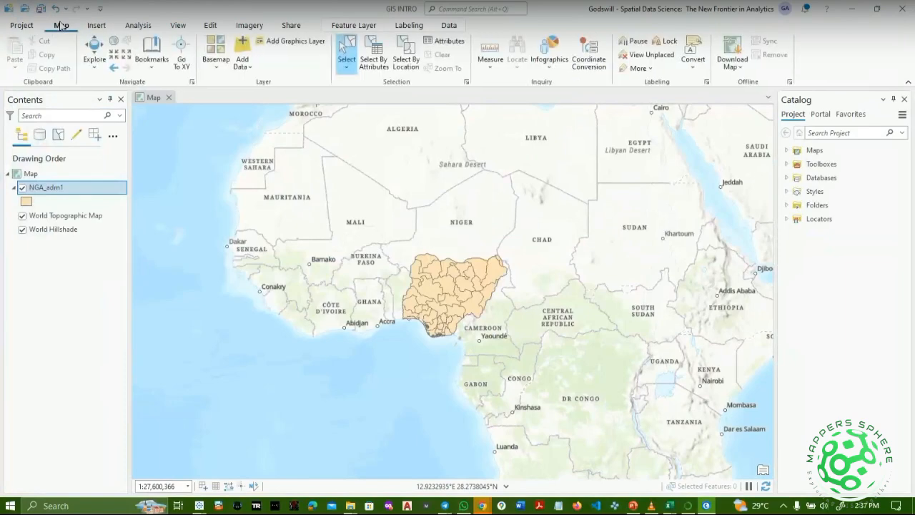
click(100, 29)
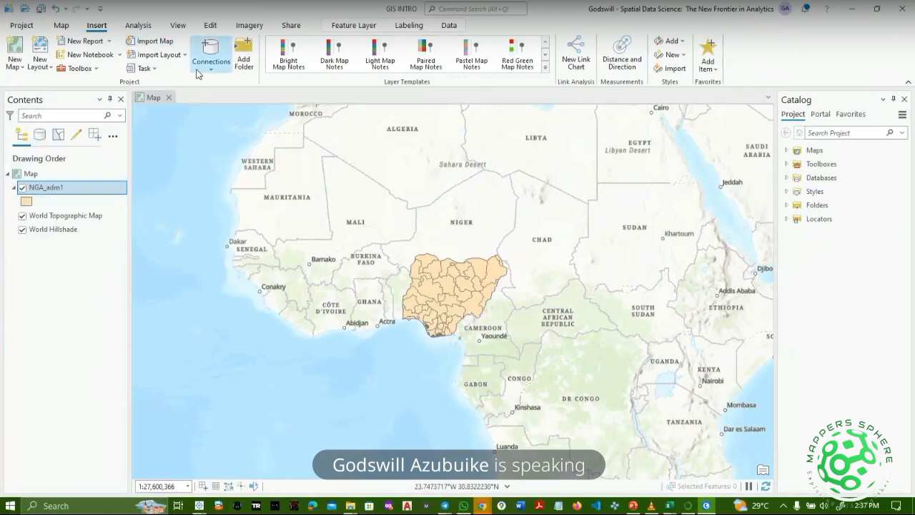
Start a new folder connection and browse to This PC.
click(244, 56)
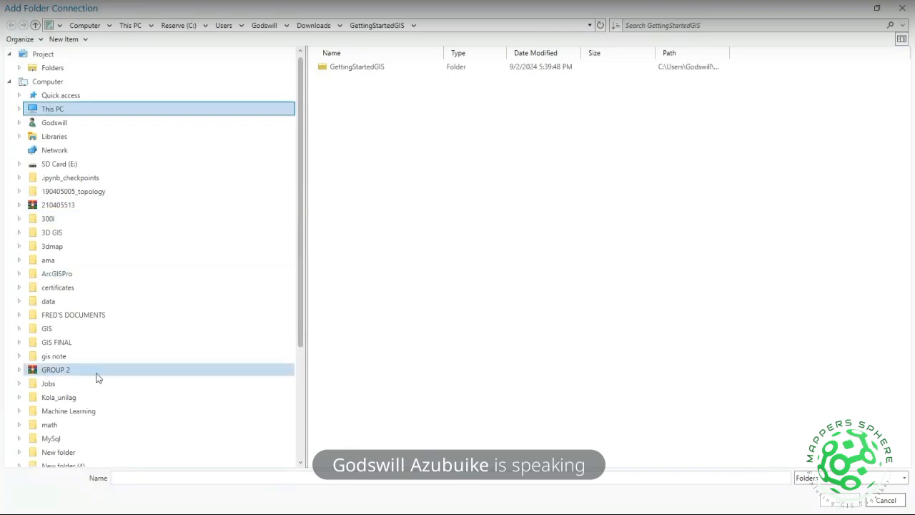
scroll(98, 377, down, 4)
scroll(99, 378, up, 2)
scroll(98, 378, down, 2)
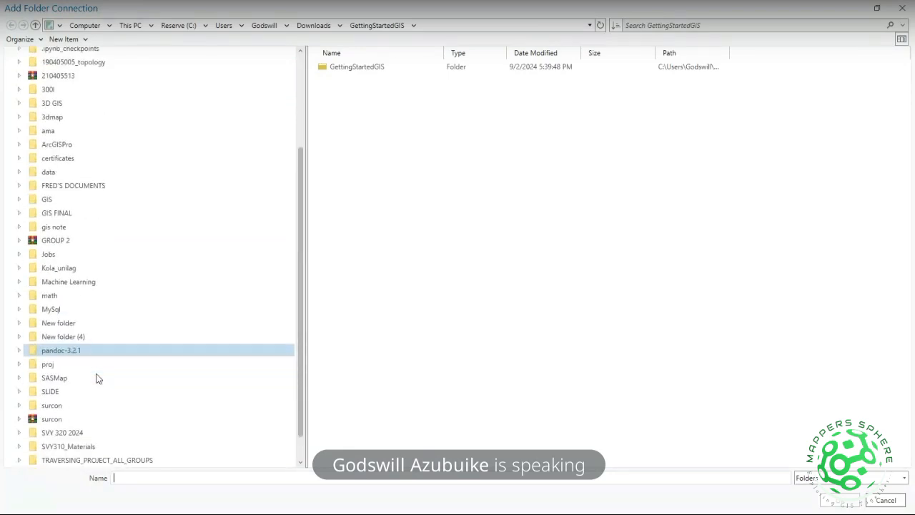
scroll(98, 390, up, 5)
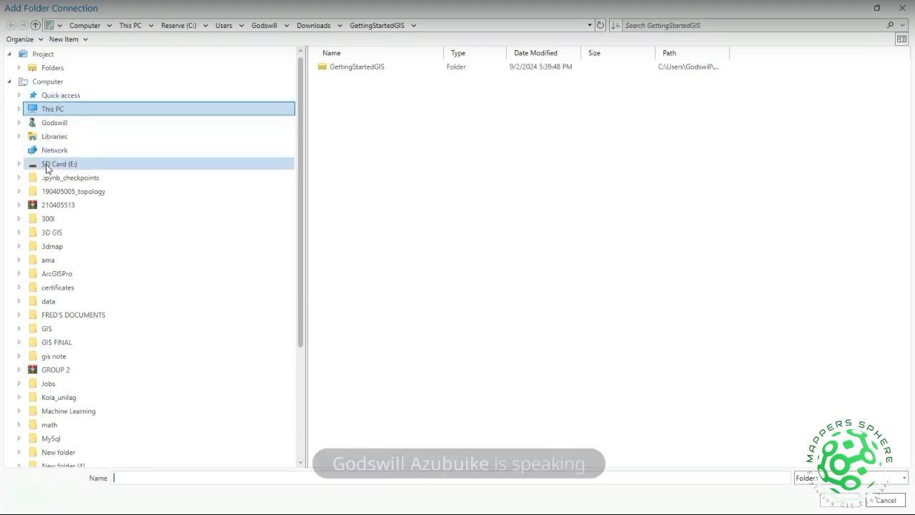
scroll(46, 262, down, 3)
scroll(47, 262, down, 2)
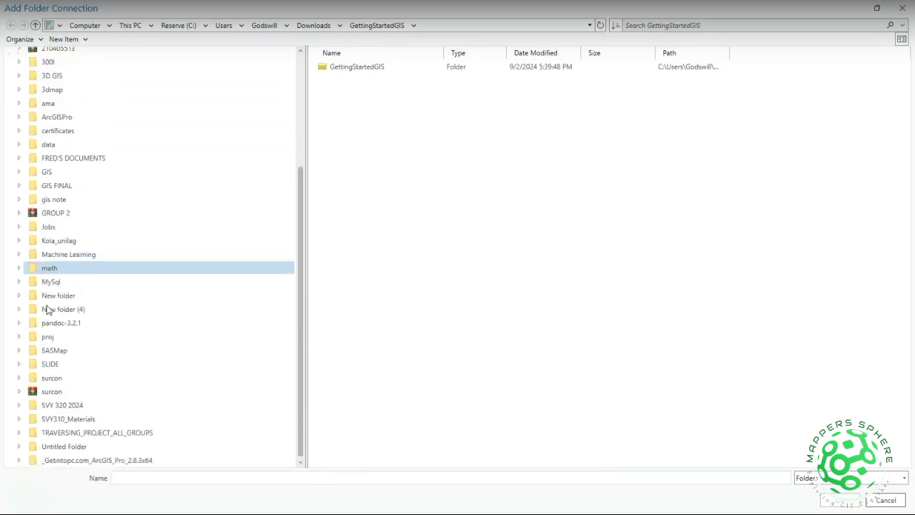
scroll(48, 309, up, 5)
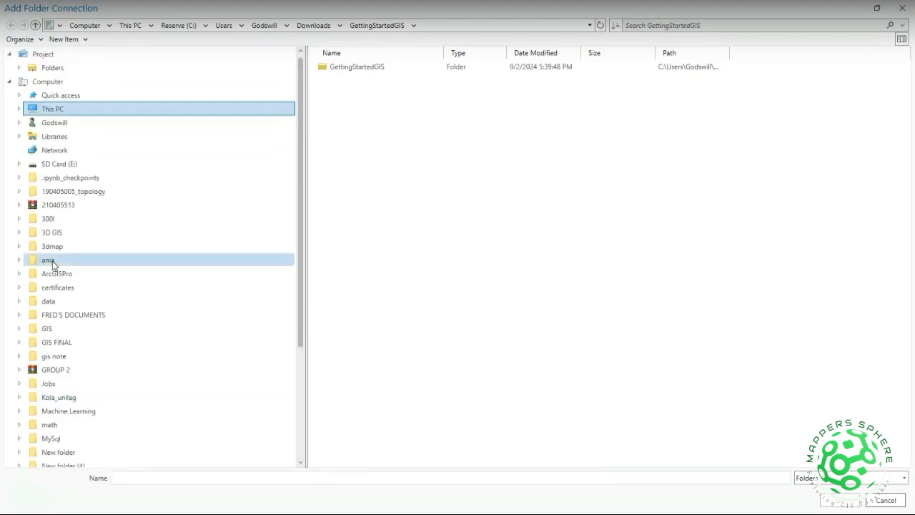
click(50, 84)
click(53, 108)
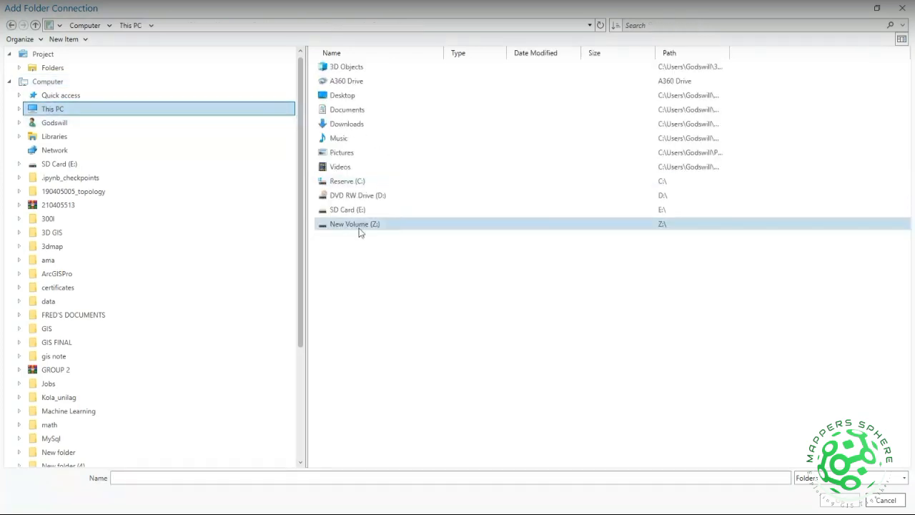
Navigate Reserve (C:) > ArcGIS Tutorials > ArcGIS > ARCGIS Essential Training > GIS and confirm GIS INTRO.
double_click(349, 183)
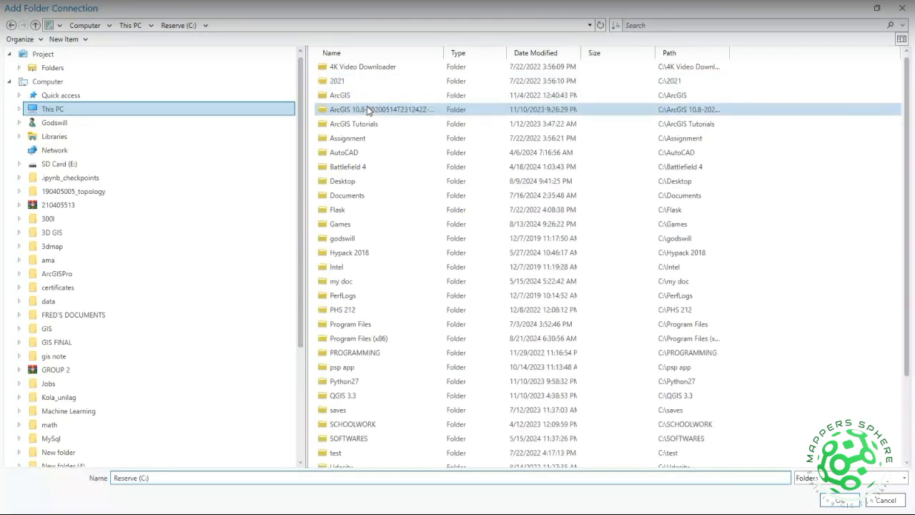
double_click(367, 123)
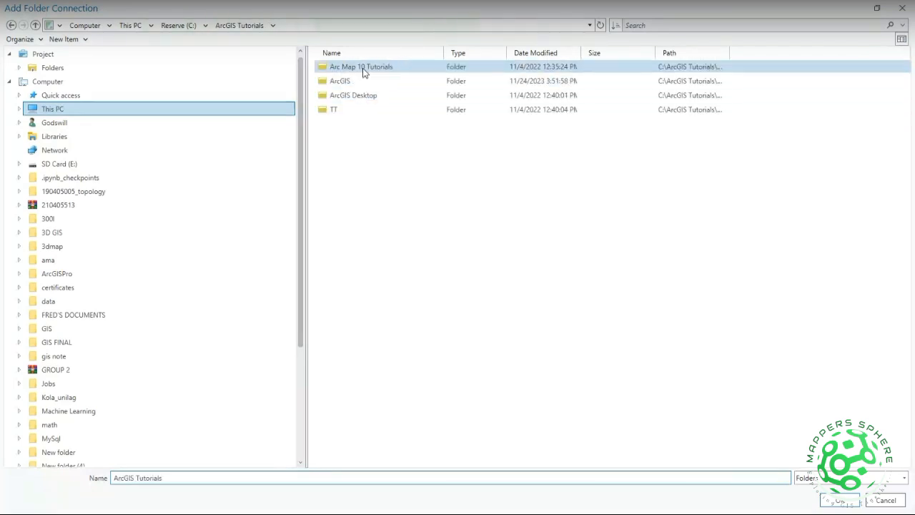
double_click(364, 82)
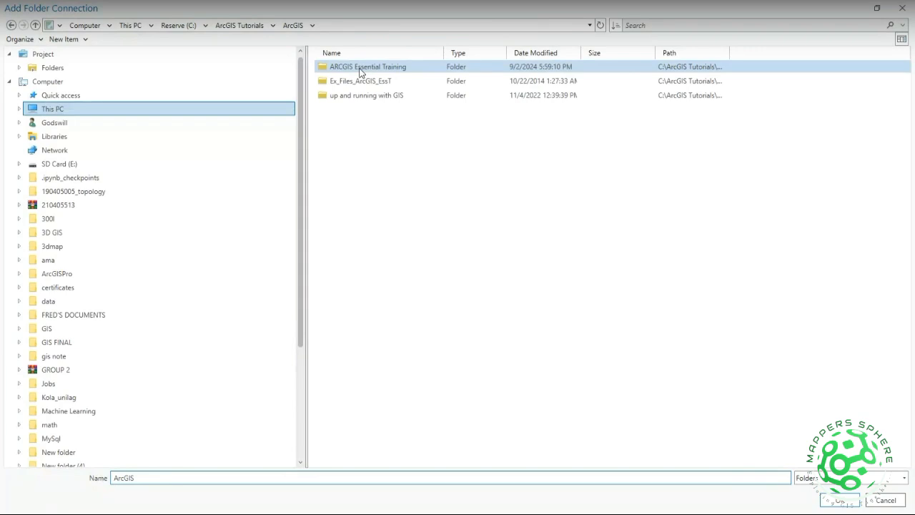
double_click(363, 68)
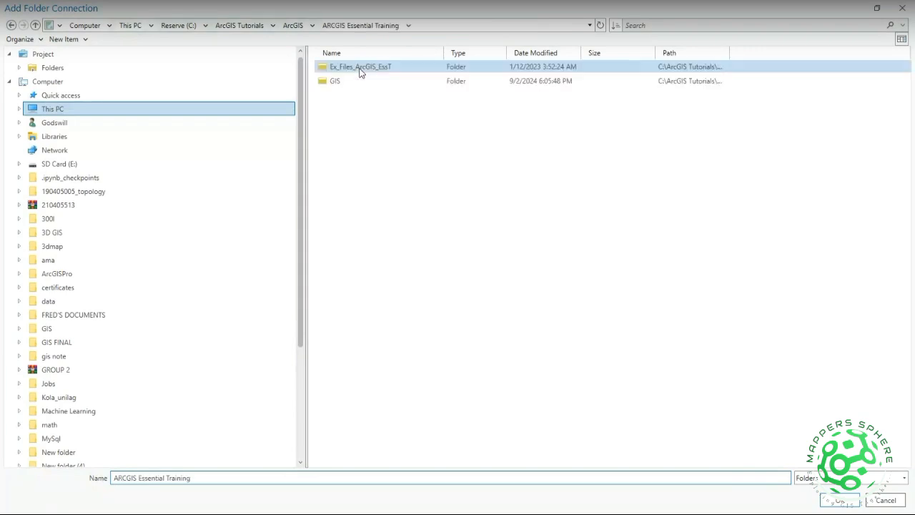
double_click(402, 82)
double_click(354, 68)
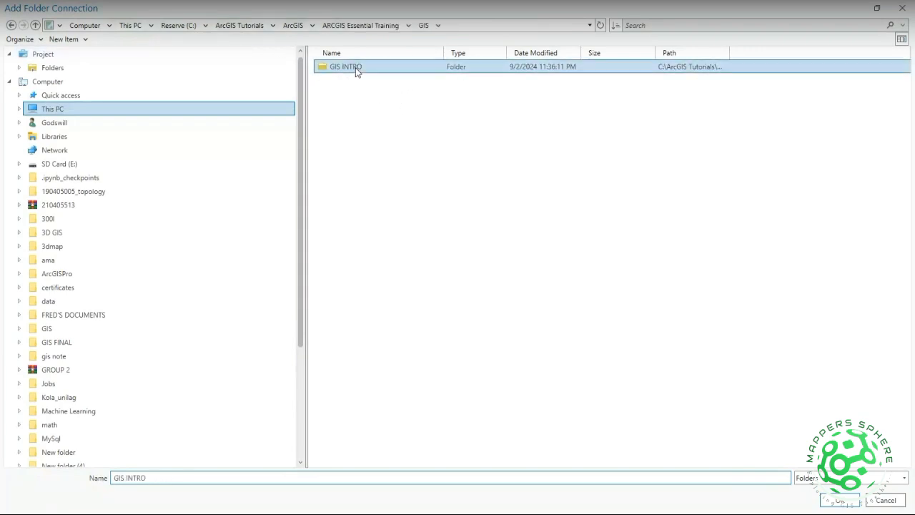
click(12, 26)
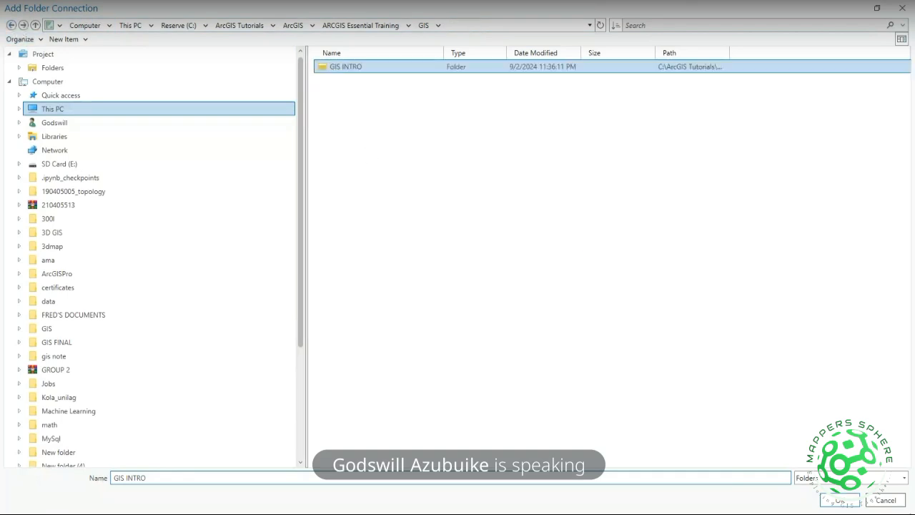
click(835, 501)
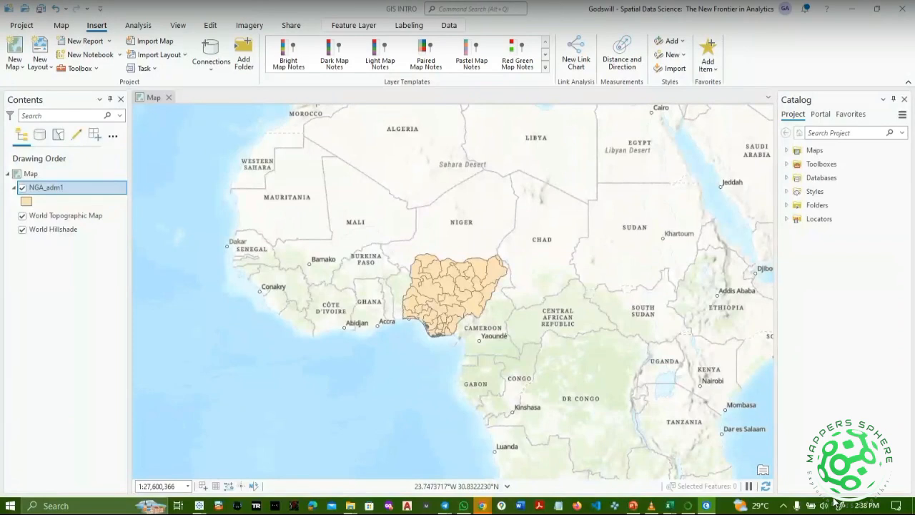
Open the Catalog pane from View and expand Folders to reveal GIS INTRO.
drag(634, 347, 546, 331)
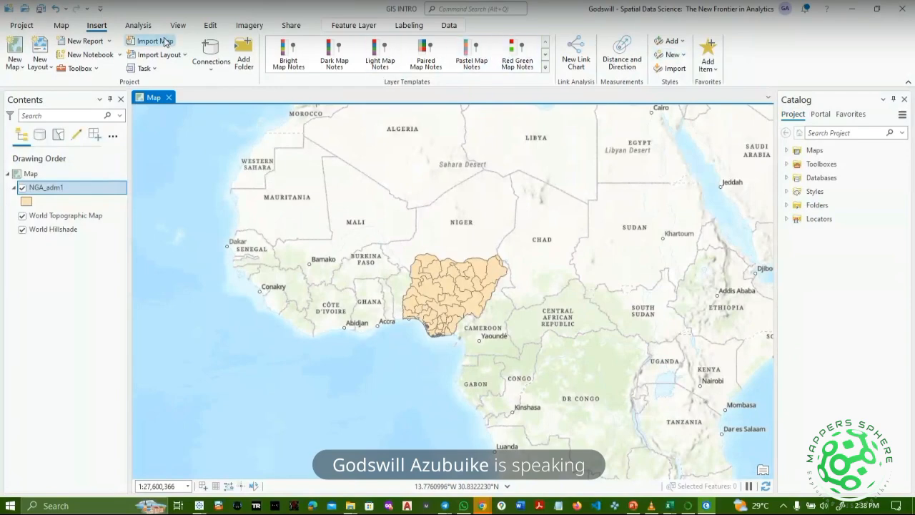
click(61, 27)
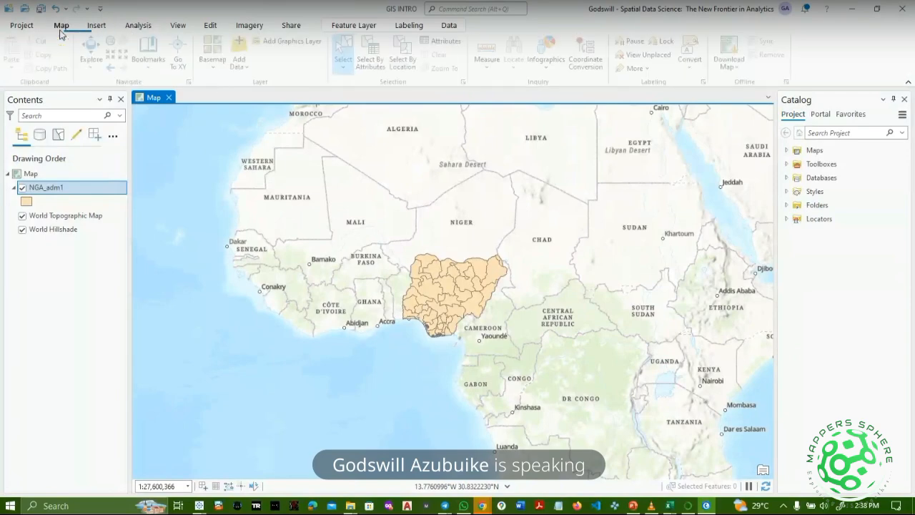
click(96, 27)
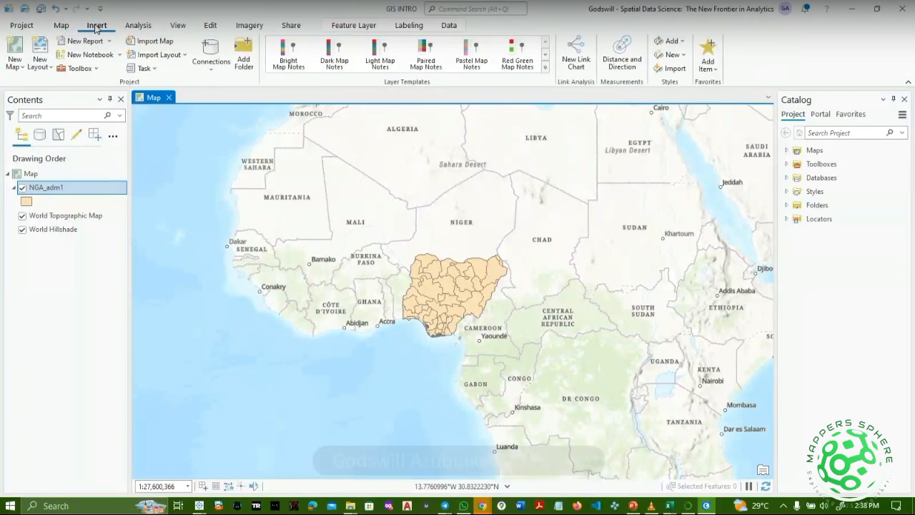
double_click(176, 28)
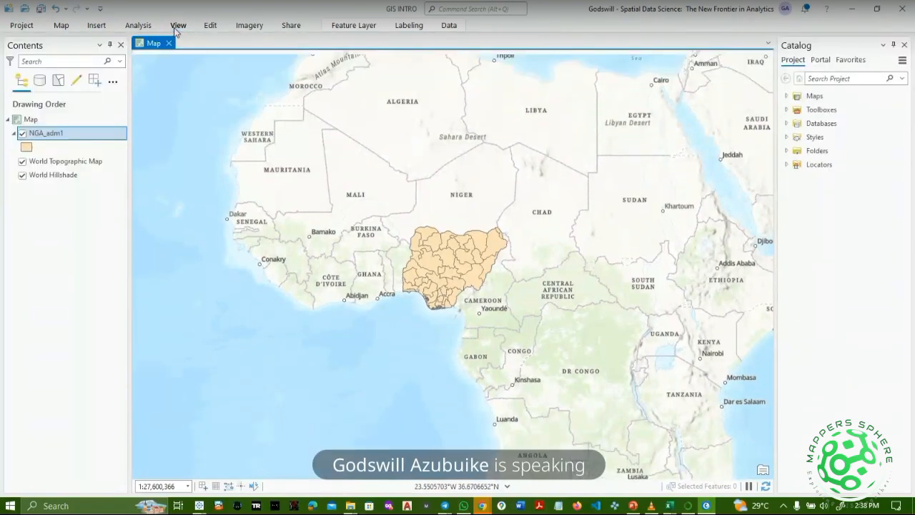
click(176, 28)
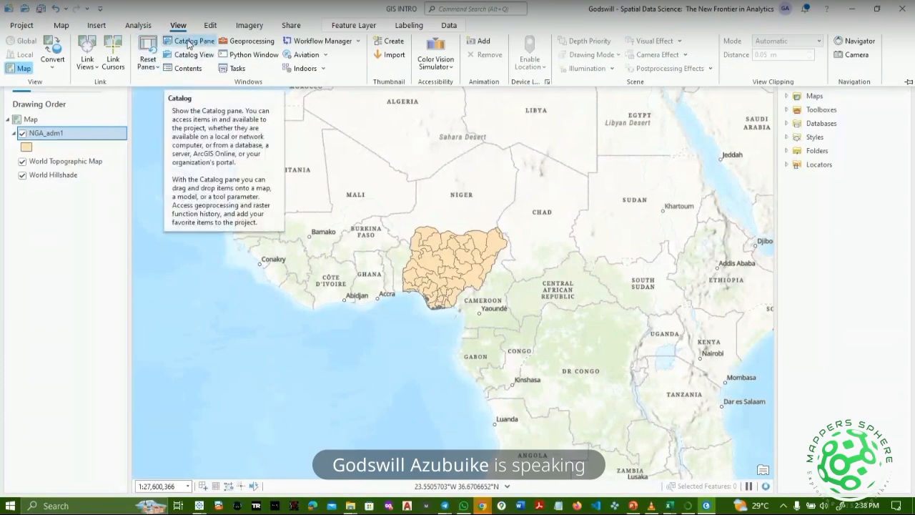
click(788, 151)
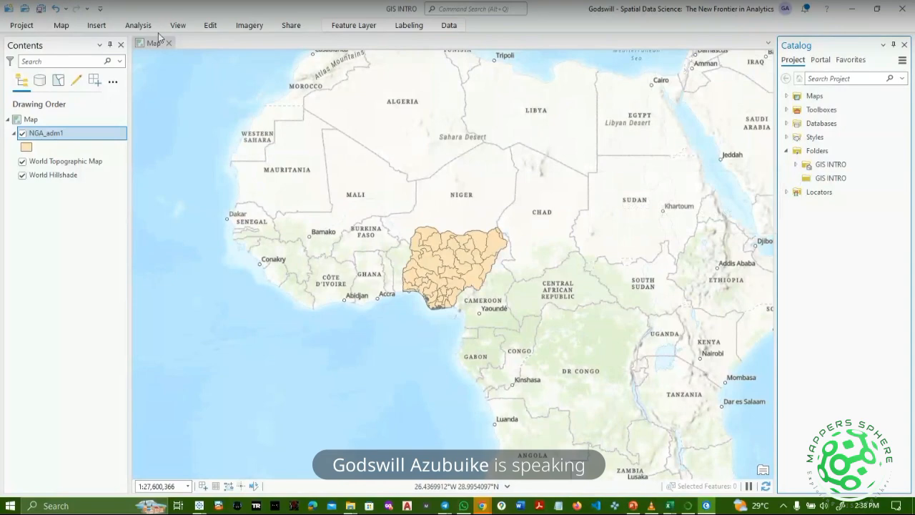
click(61, 25)
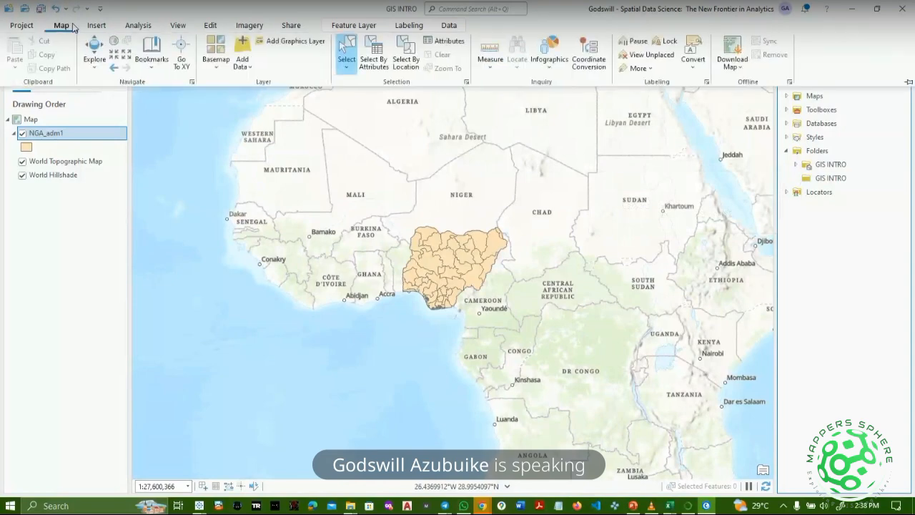
click(143, 26)
click(138, 27)
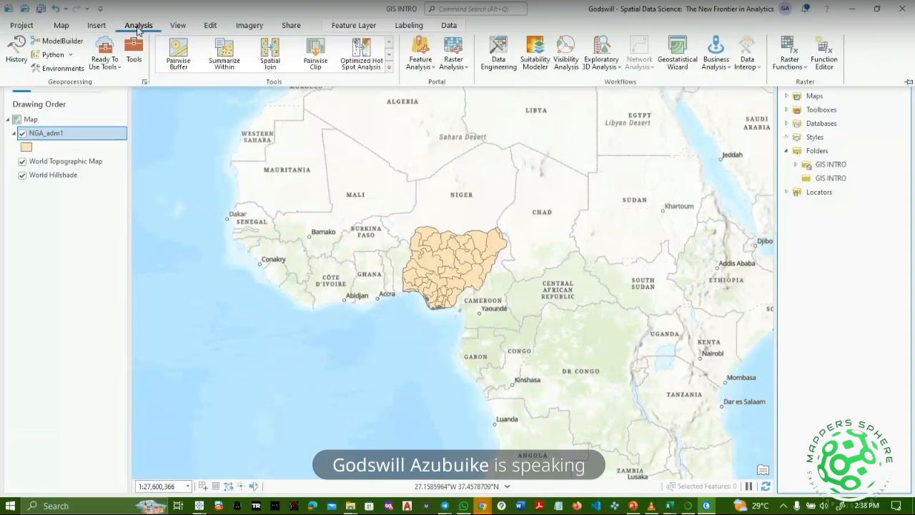
click(70, 57)
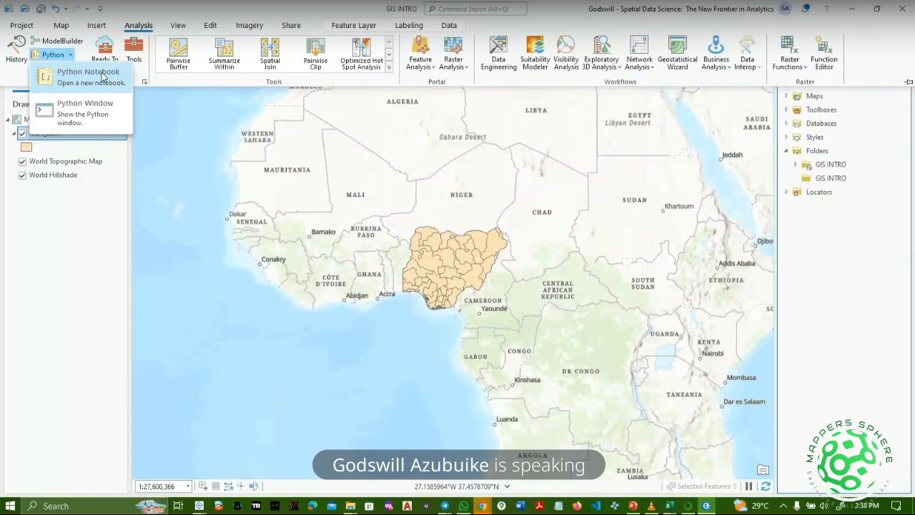
click(142, 52)
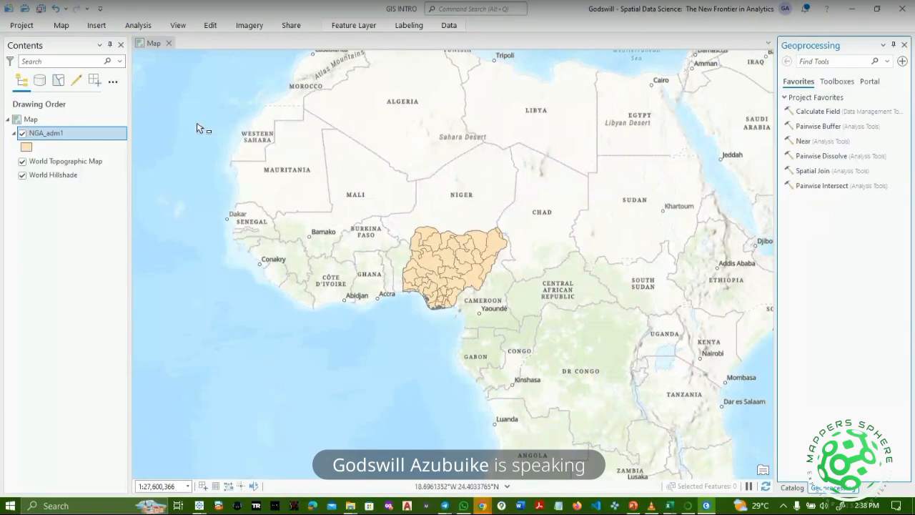
click(142, 31)
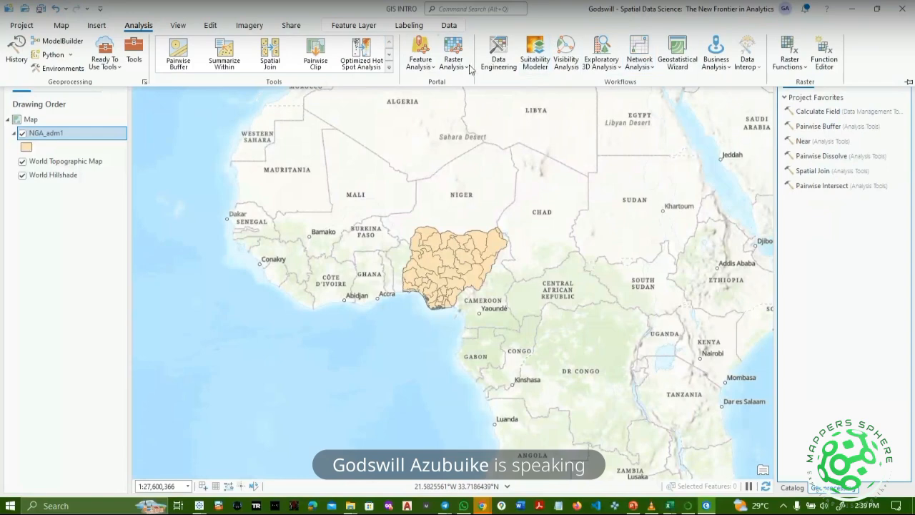
click(179, 27)
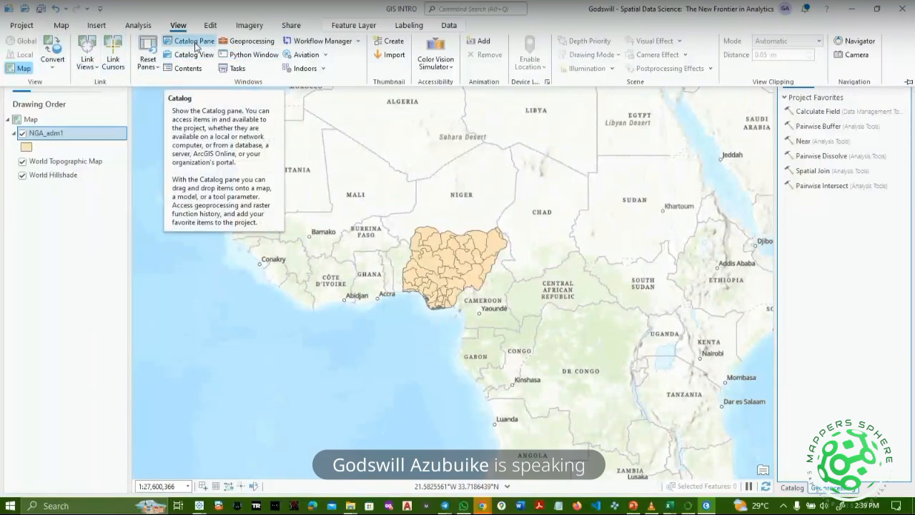
click(194, 45)
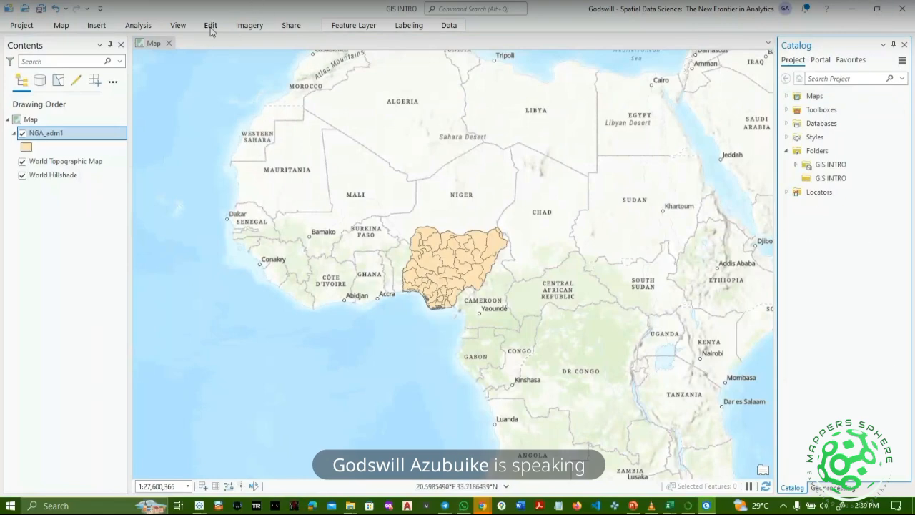
Pin the ribbon, browse the View, Edit, Imagery and Share commands, then show Feature Layer appearance settings.
click(184, 21)
click(187, 23)
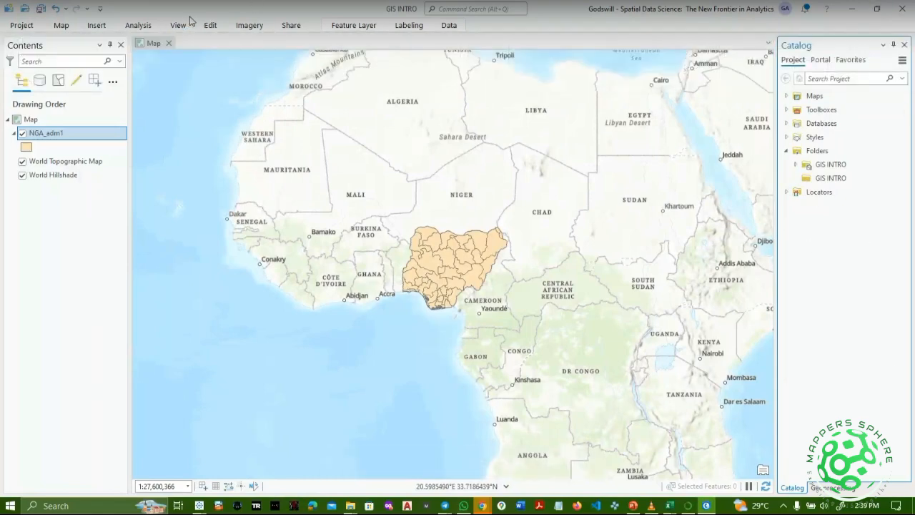
click(179, 25)
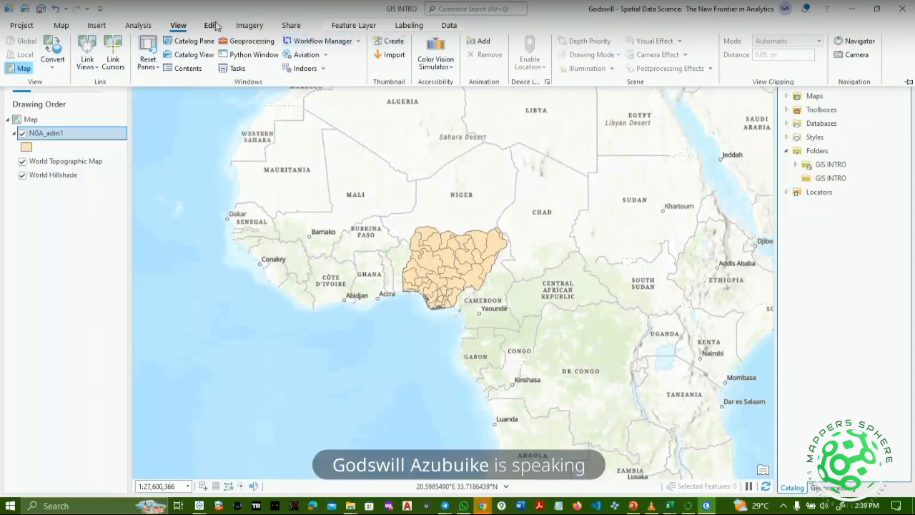
click(214, 25)
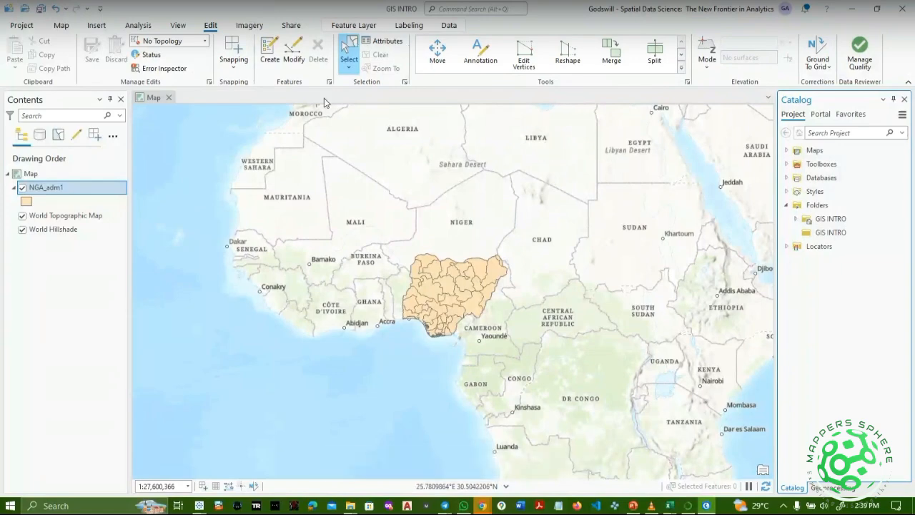
click(248, 25)
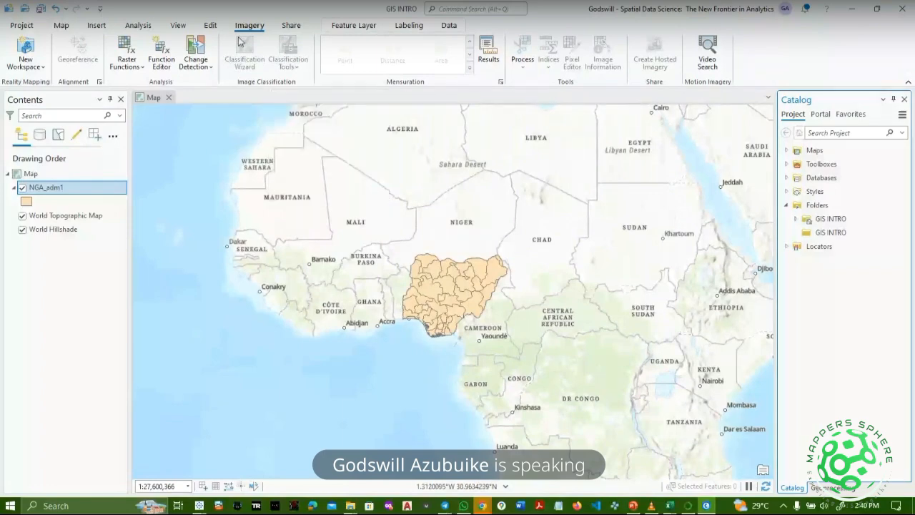
click(293, 29)
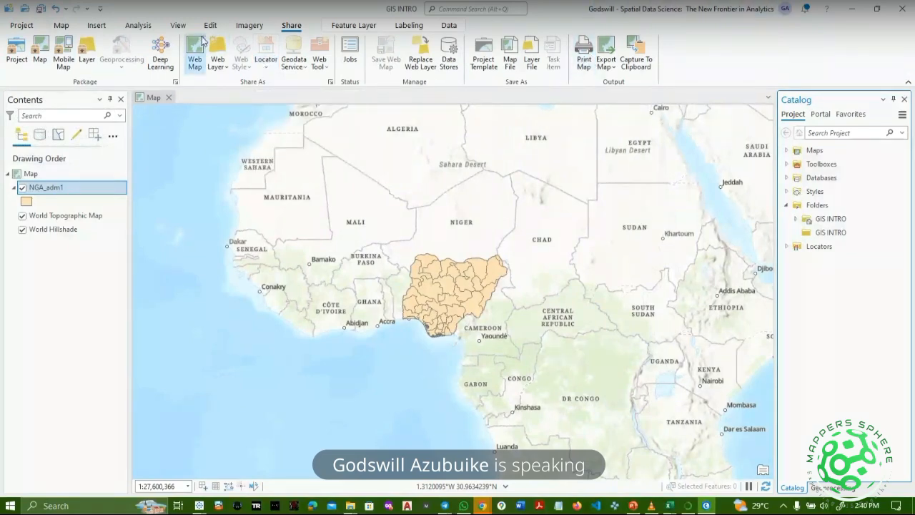
click(355, 26)
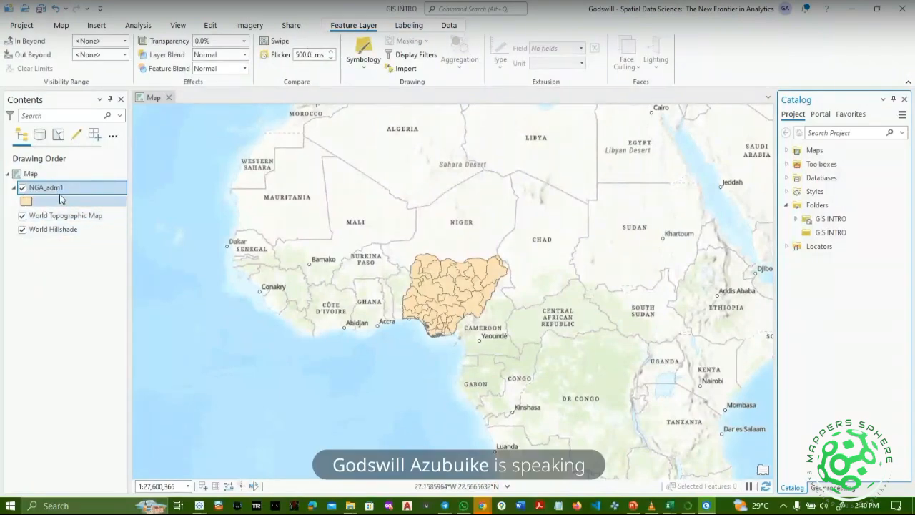
Select NGA_adm1, show its Labeling then Data commands, and zoom in on Nigeria.
click(44, 216)
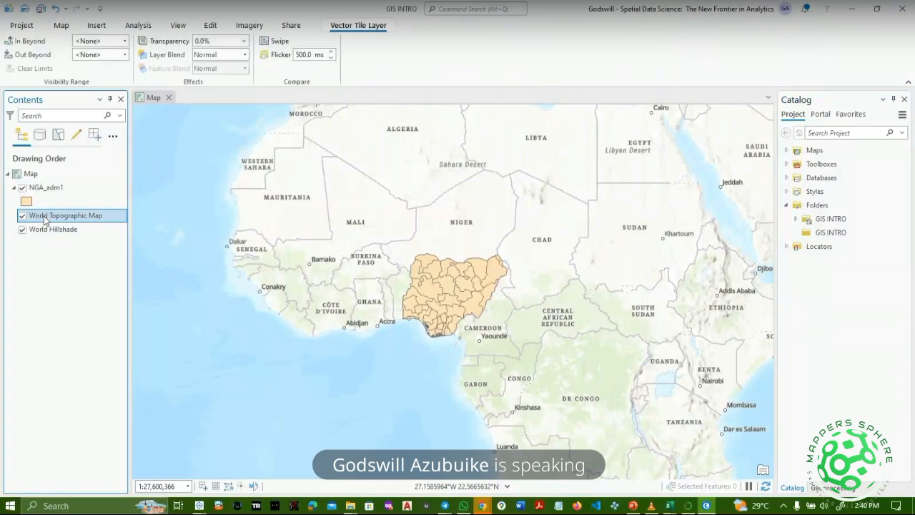
click(75, 188)
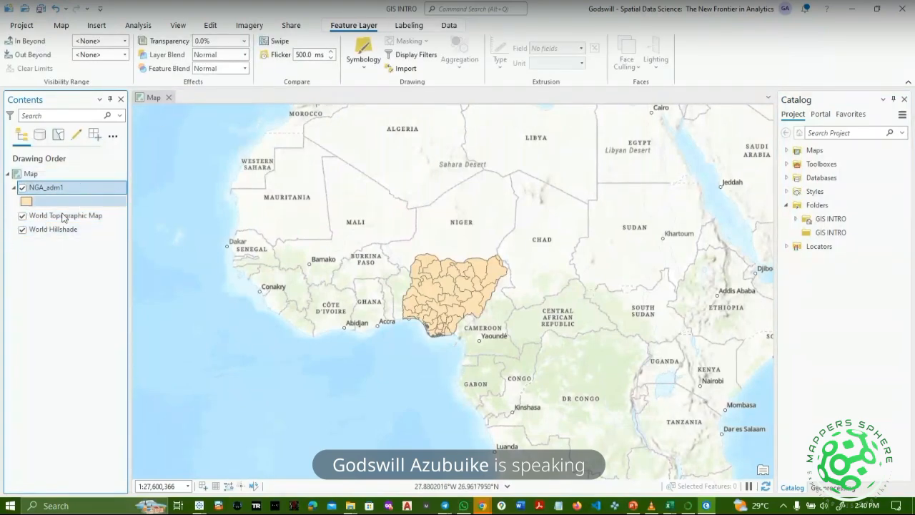
click(417, 30)
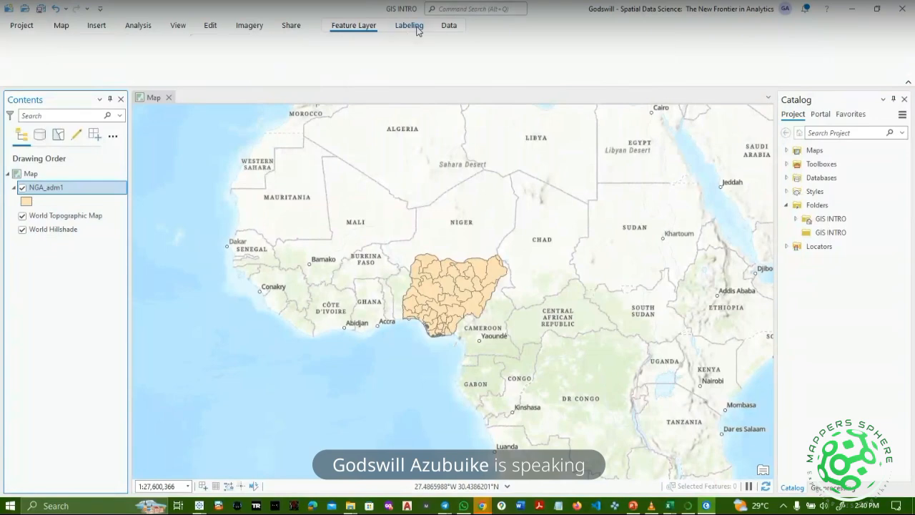
click(446, 27)
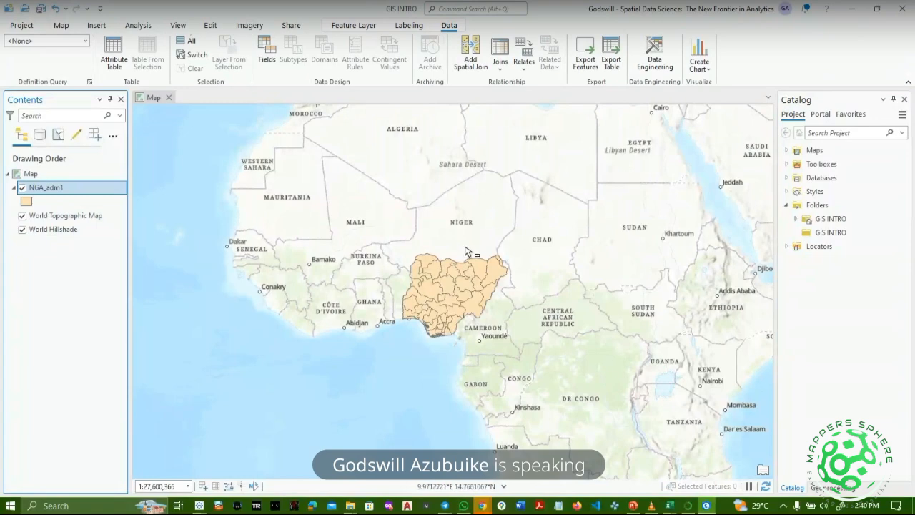
scroll(465, 251, down, 2)
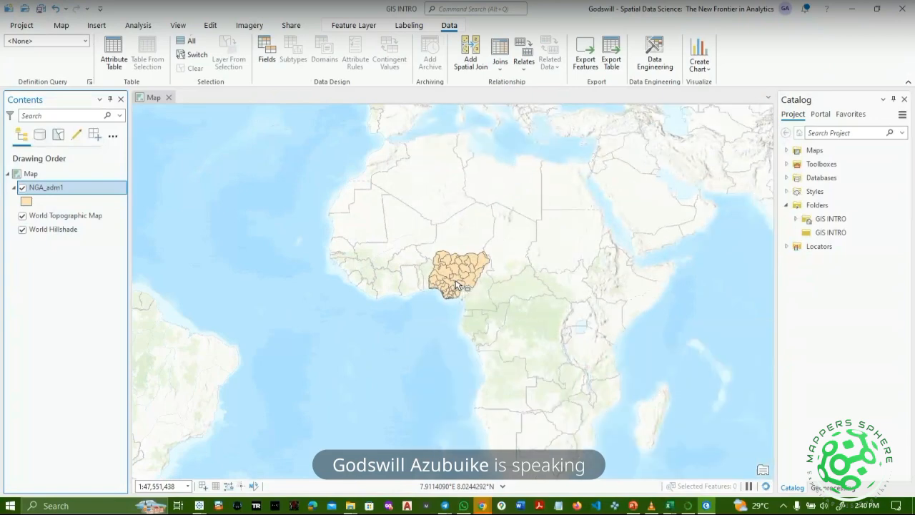
scroll(456, 284, up, 3)
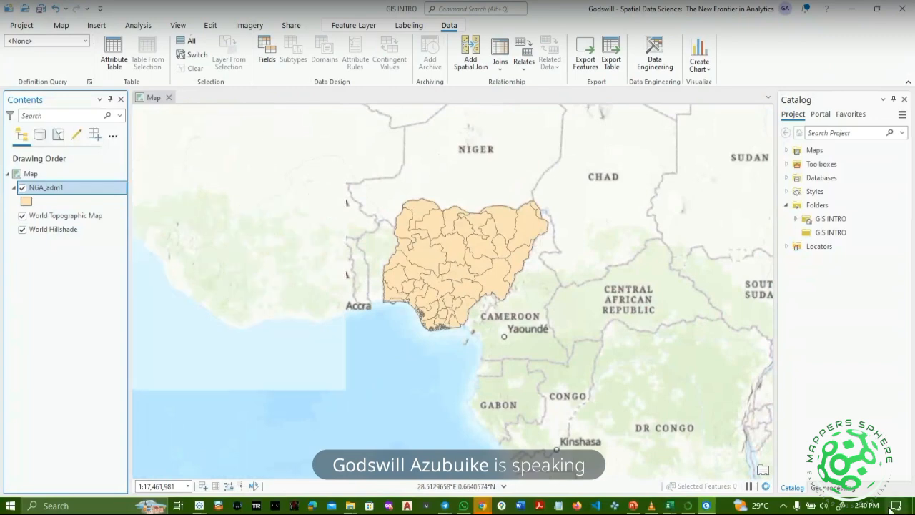
Remove NGA_adm1 and World Topographic Map from Contents, leaving World Hillshade unchanged.
right_click(90, 189)
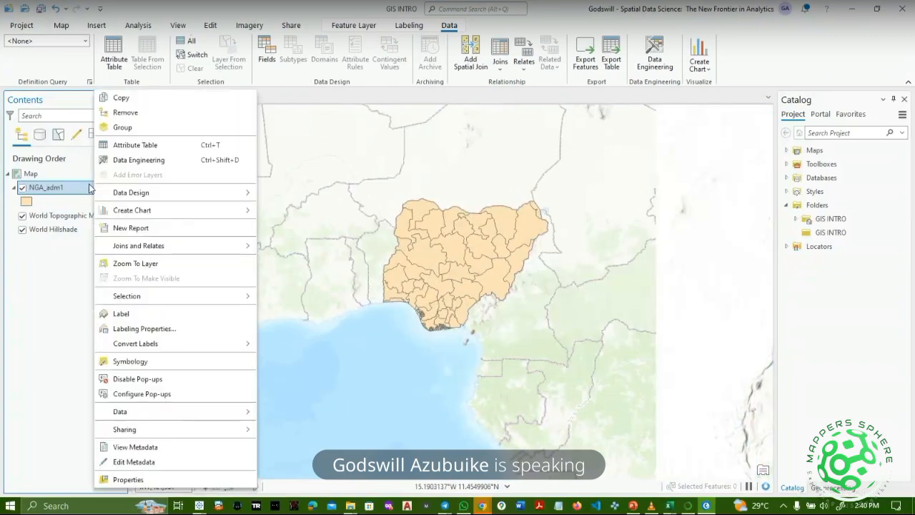
click(193, 115)
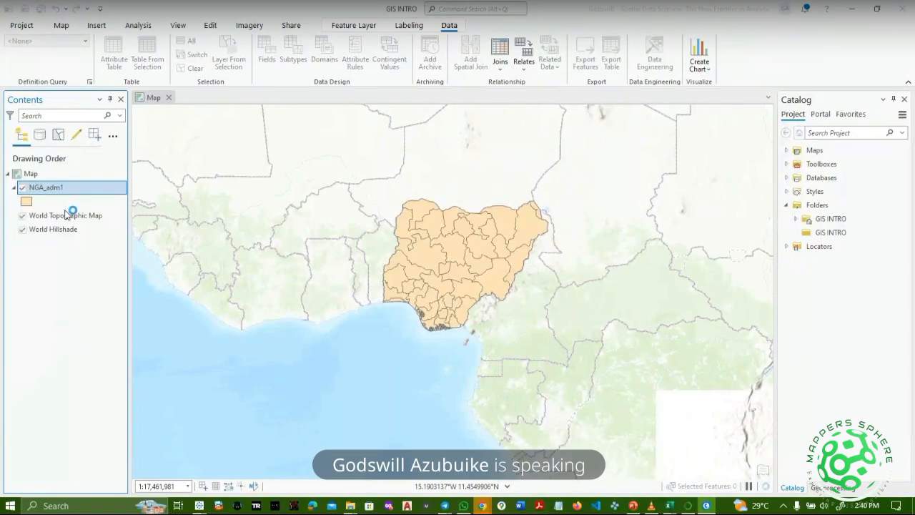
click(89, 188)
right_click(89, 186)
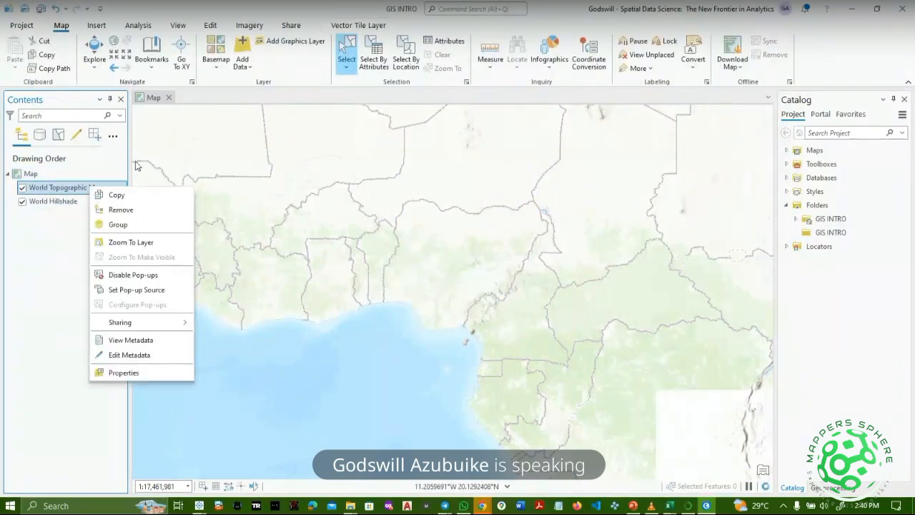
click(114, 209)
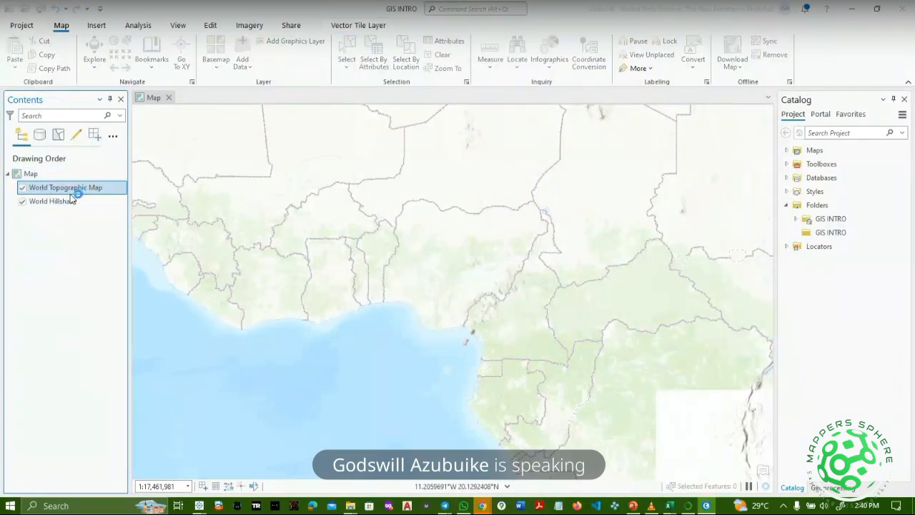
right_click(65, 193)
click(240, 222)
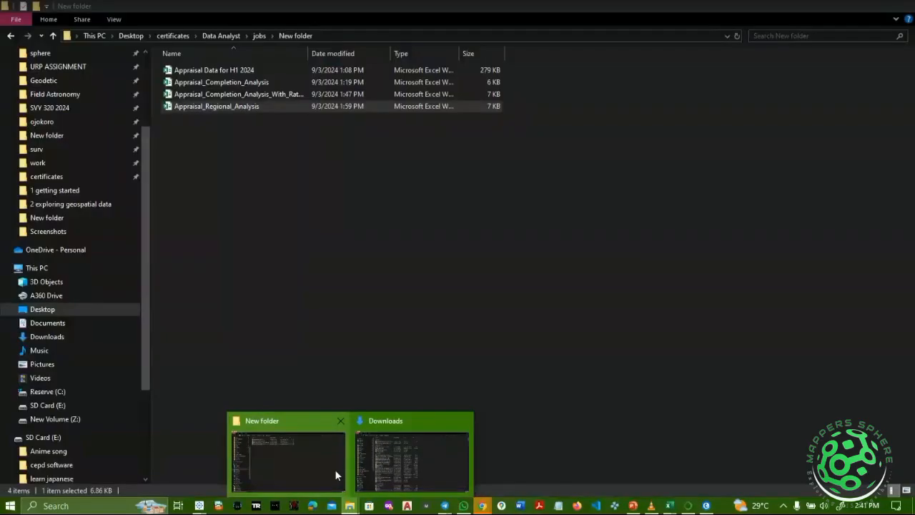
Browse from Reserve (C:) through ArcGIS Tutorials, ArcGIS, ARCGIS Essential Training and GIS into GIS INTRO.
click(335, 469)
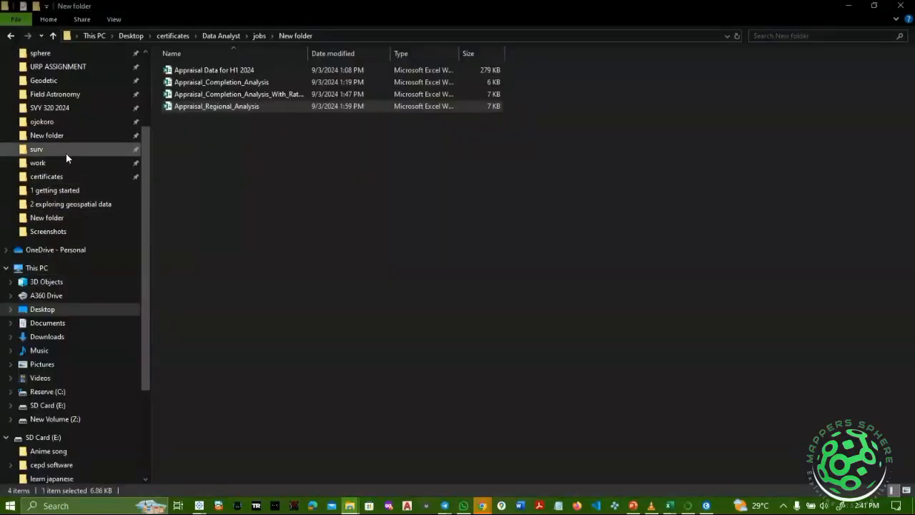
scroll(74, 107, up, 3)
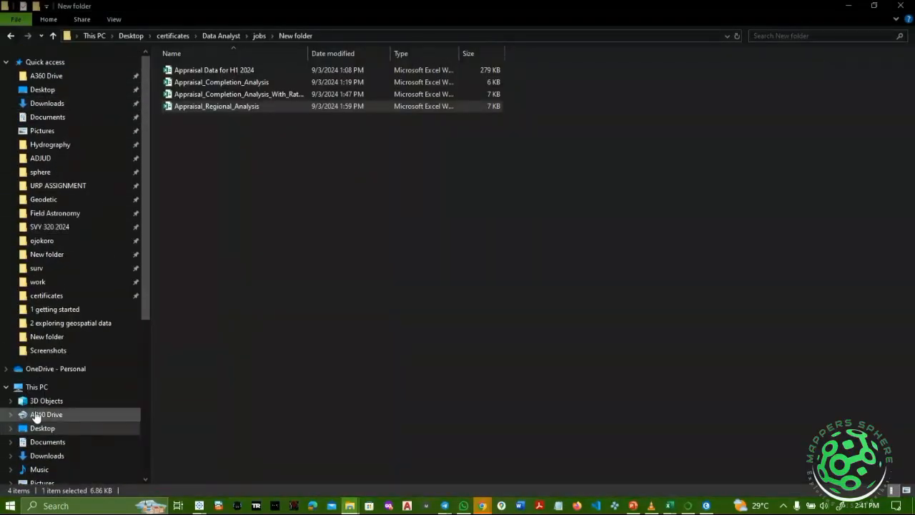
scroll(22, 468, down, 2)
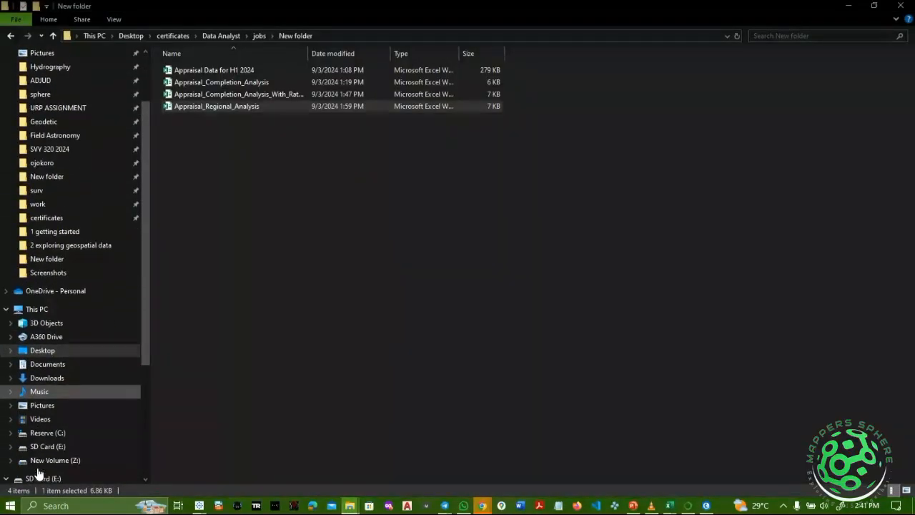
click(61, 433)
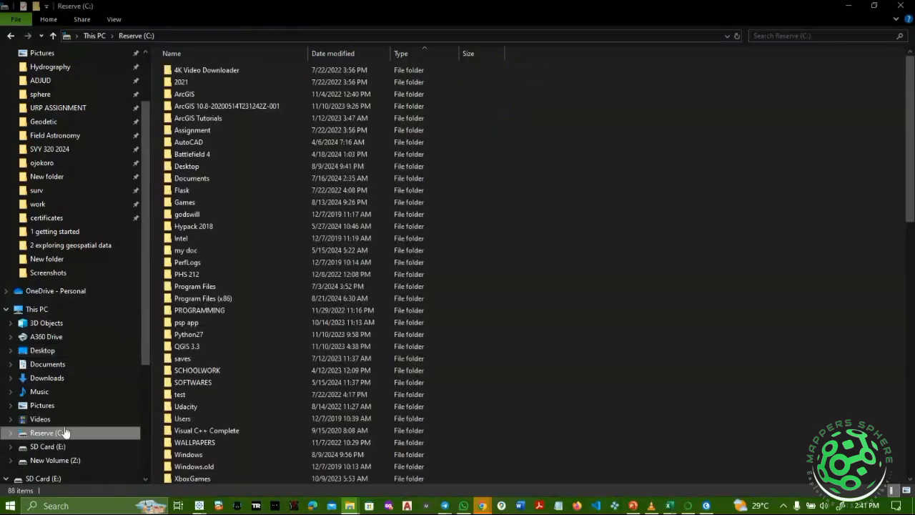
double_click(200, 118)
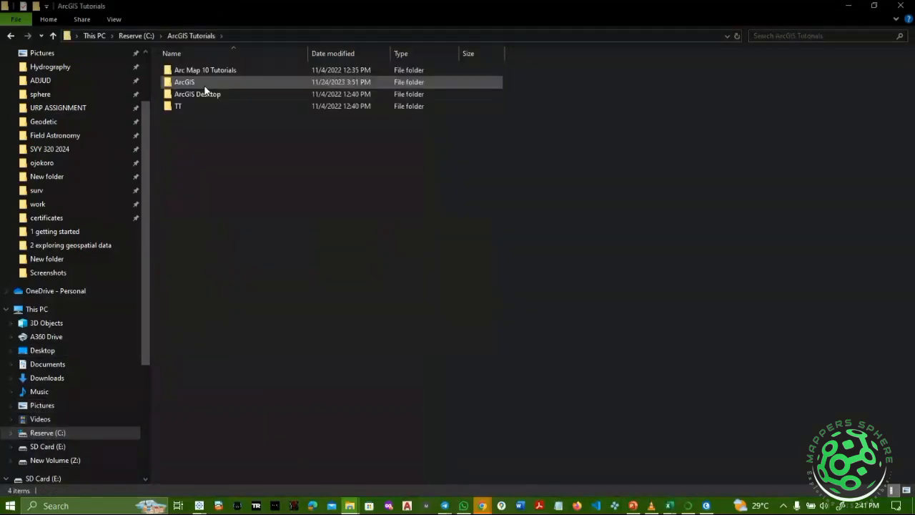
click(191, 78)
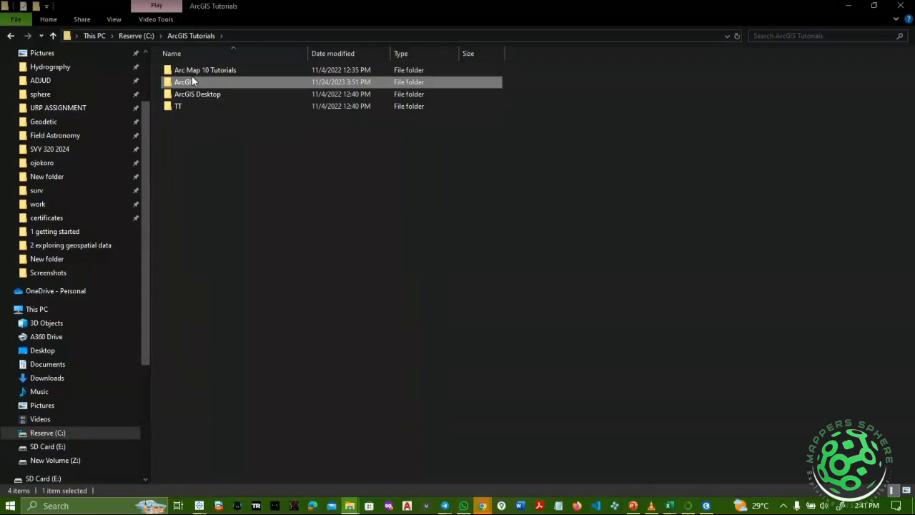
double_click(191, 80)
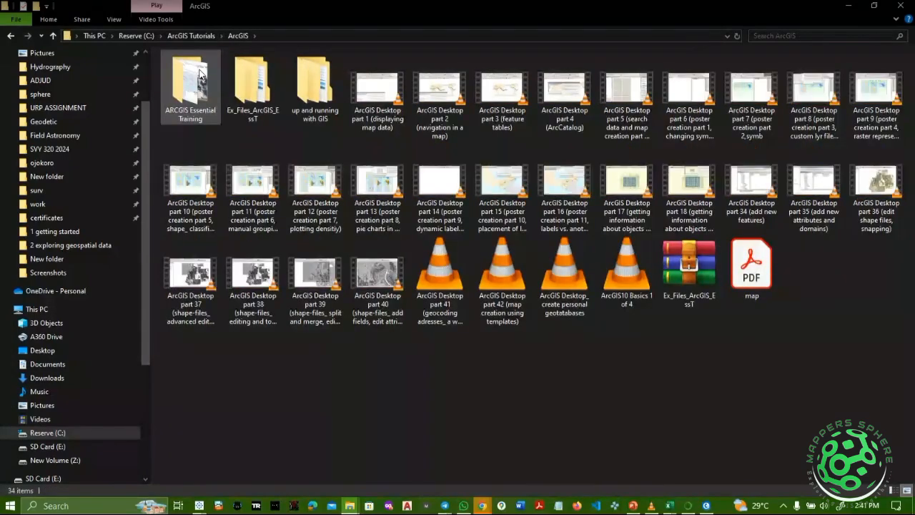
double_click(200, 71)
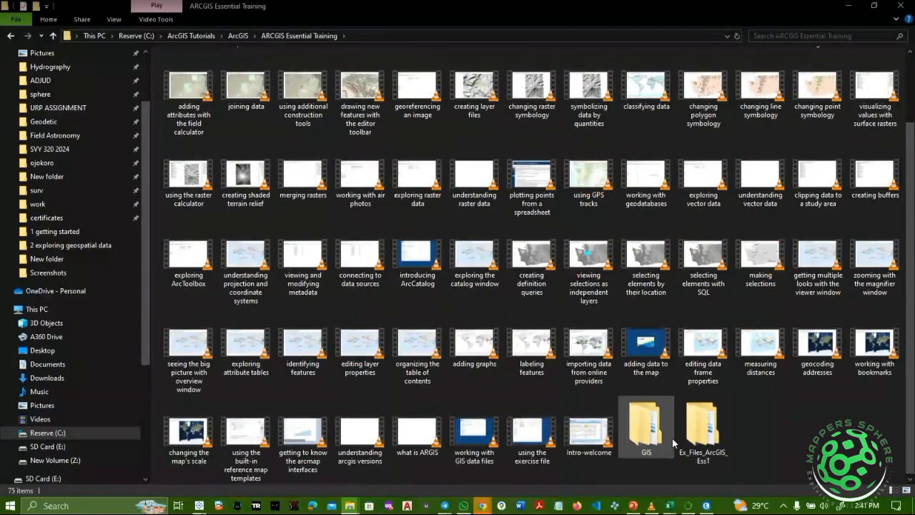
double_click(648, 444)
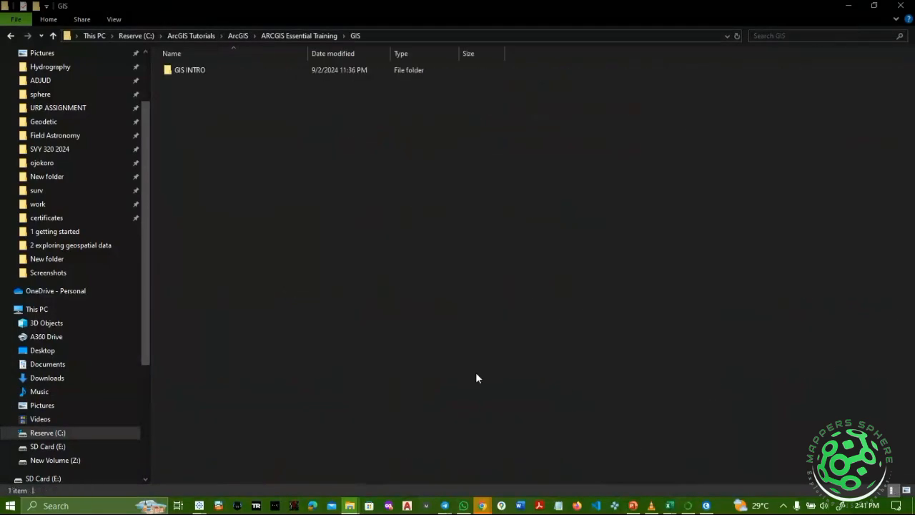
double_click(282, 71)
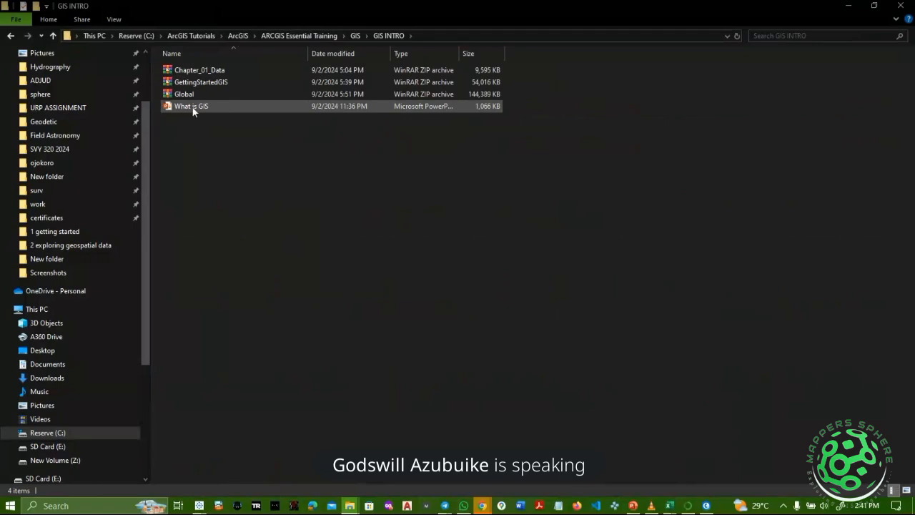
Unpack Chapter_01_Data.zip and GettingStartedGIS.zip with WinRAR's 'Extract files...' and default paths.
click(204, 71)
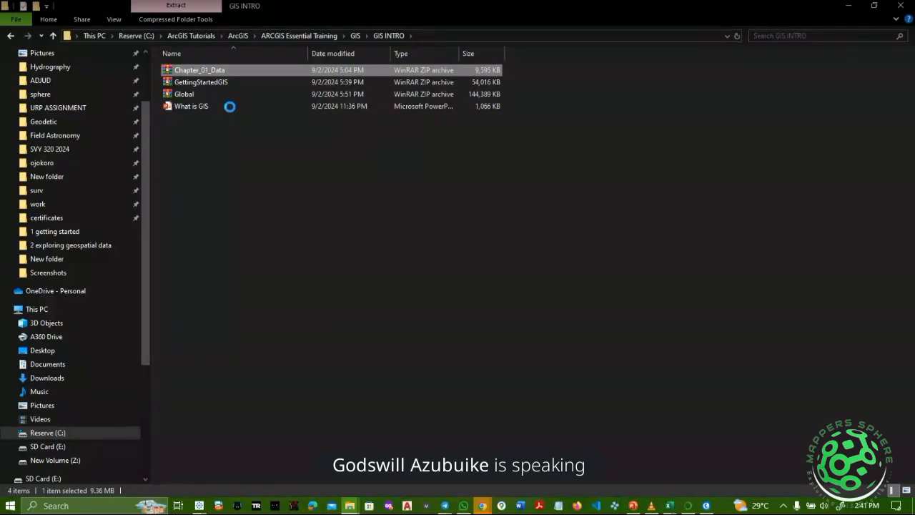
right_click(205, 75)
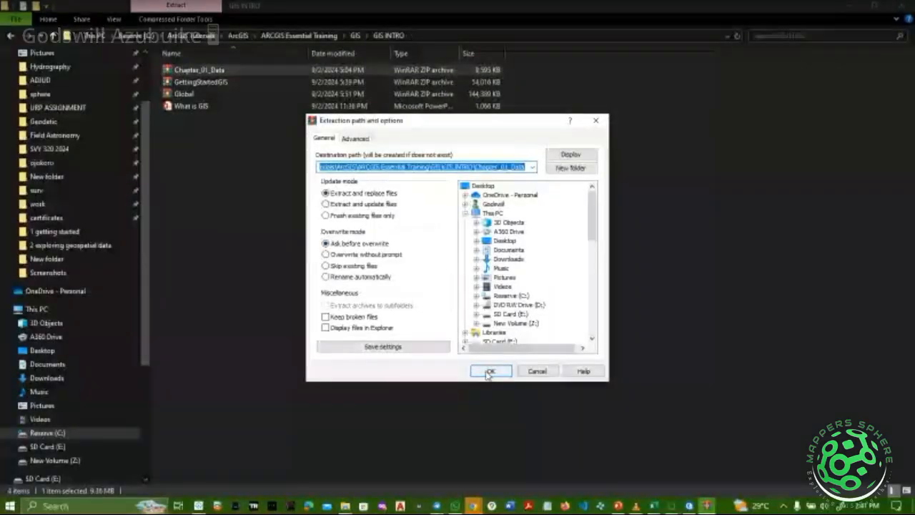
click(492, 370)
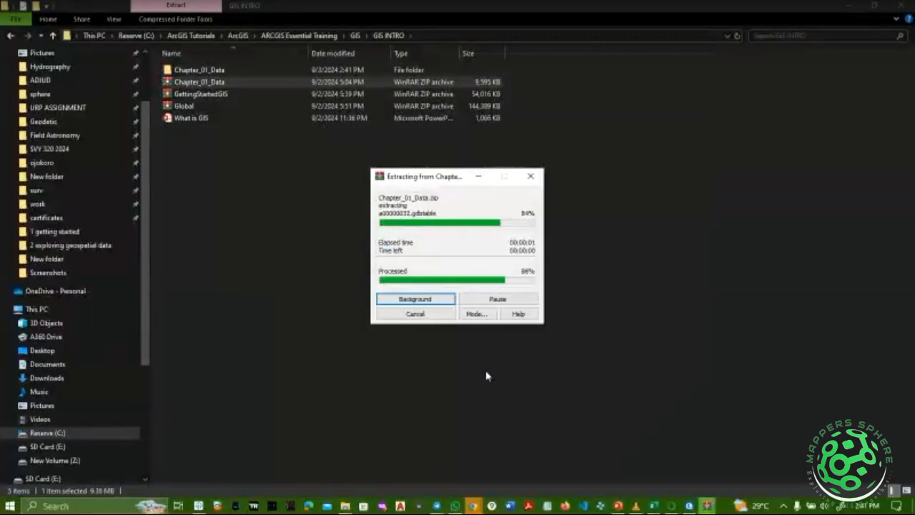
click(184, 107)
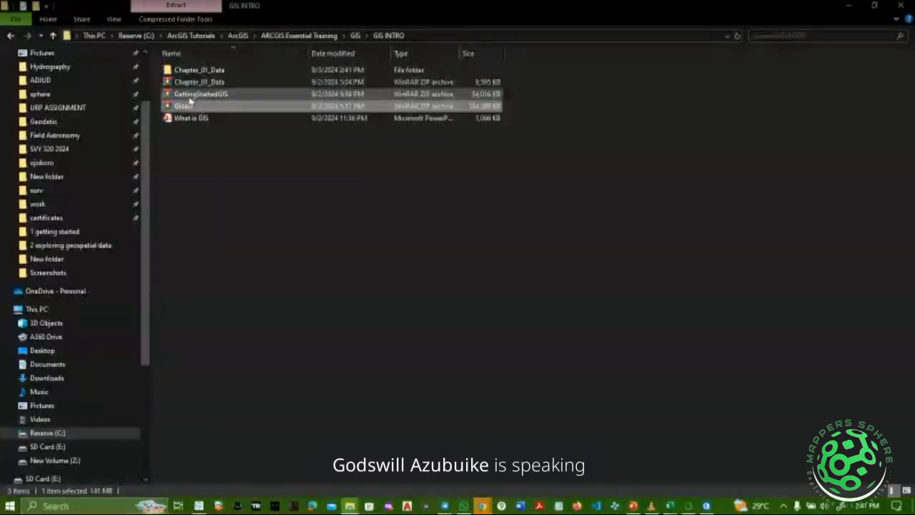
right_click(191, 96)
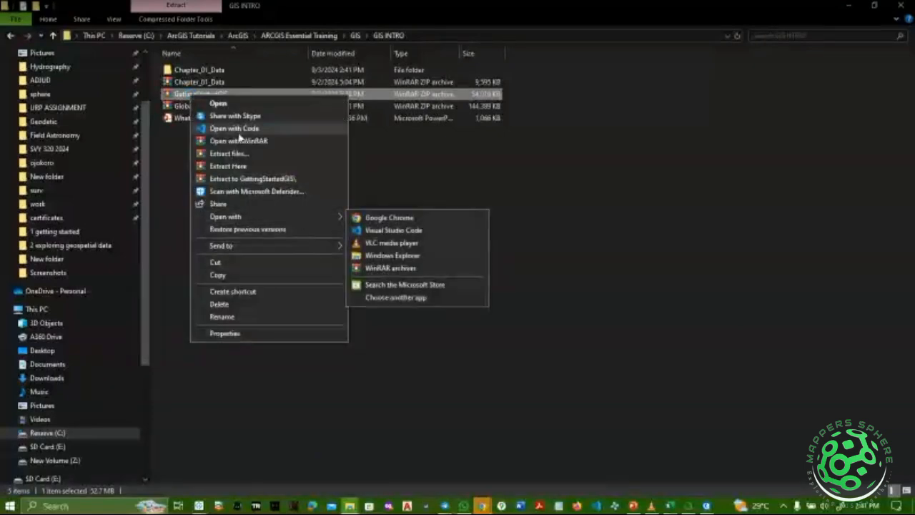
click(243, 153)
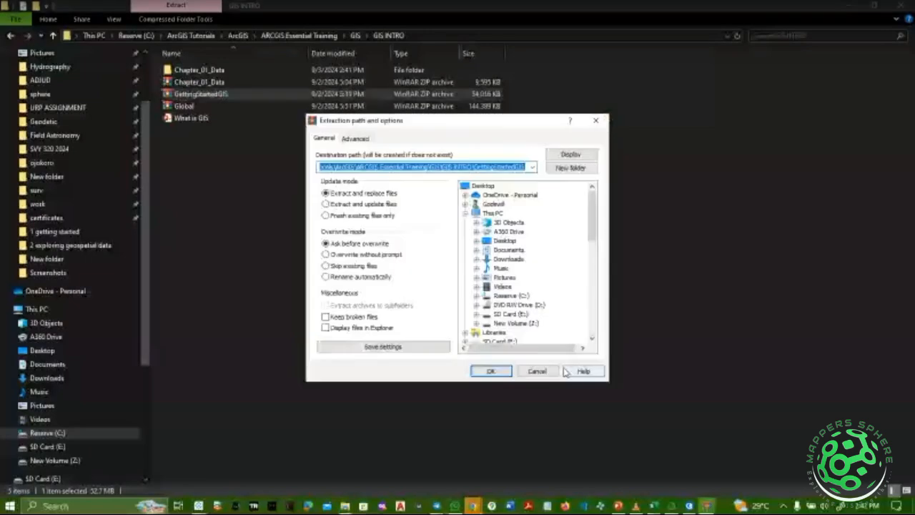
click(504, 370)
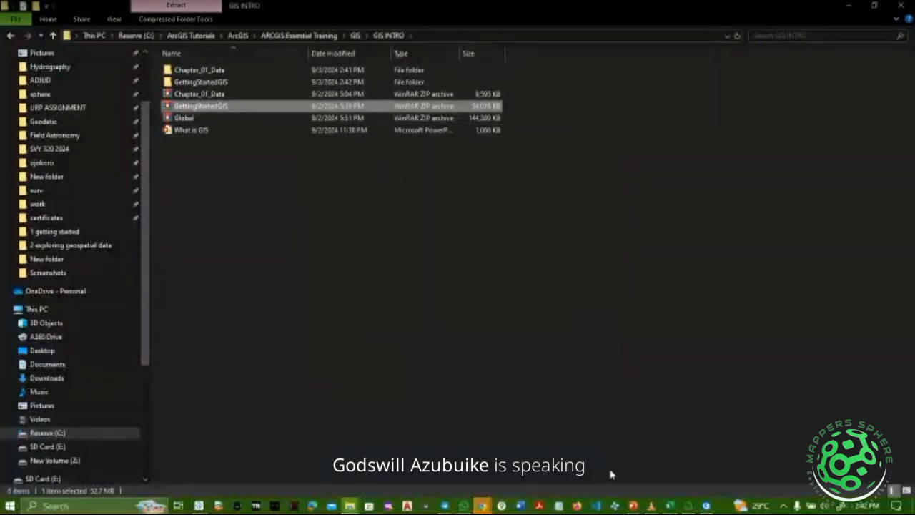
Remove the World Hillshade layer from the map so it is empty.
click(706, 506)
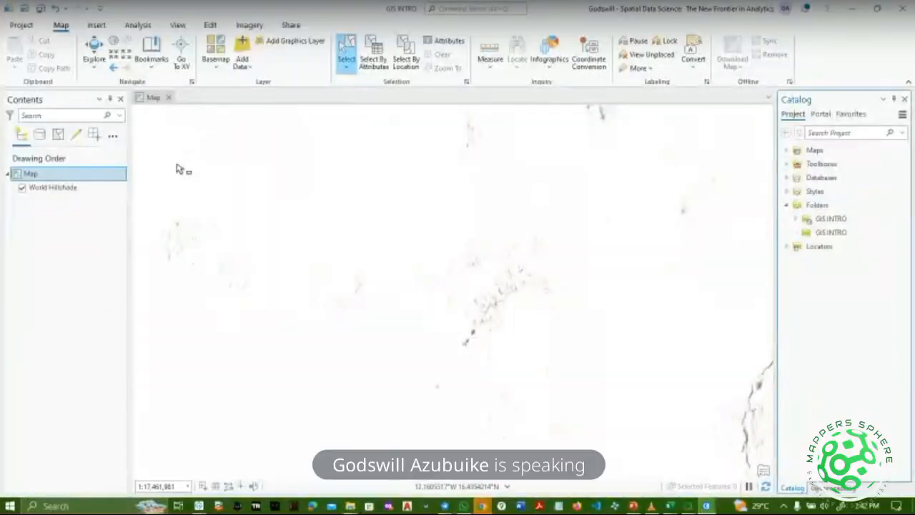
right_click(79, 186)
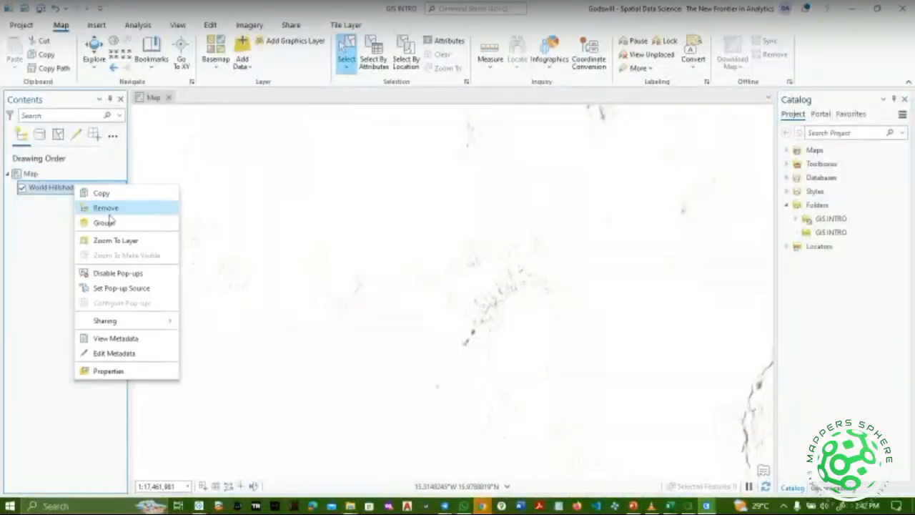
click(117, 215)
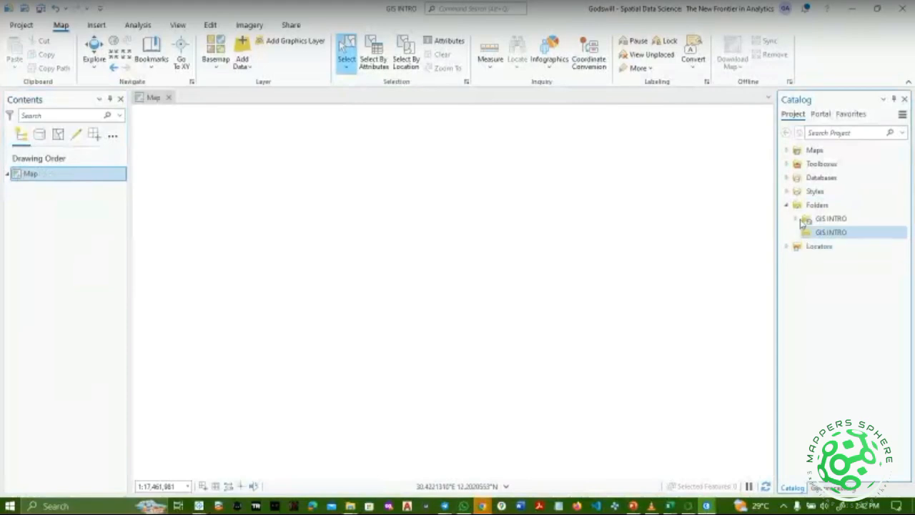
Refresh the project's Folders in Catalog and expand them to check both GIS INTRO connections.
right_click(804, 208)
click(719, 233)
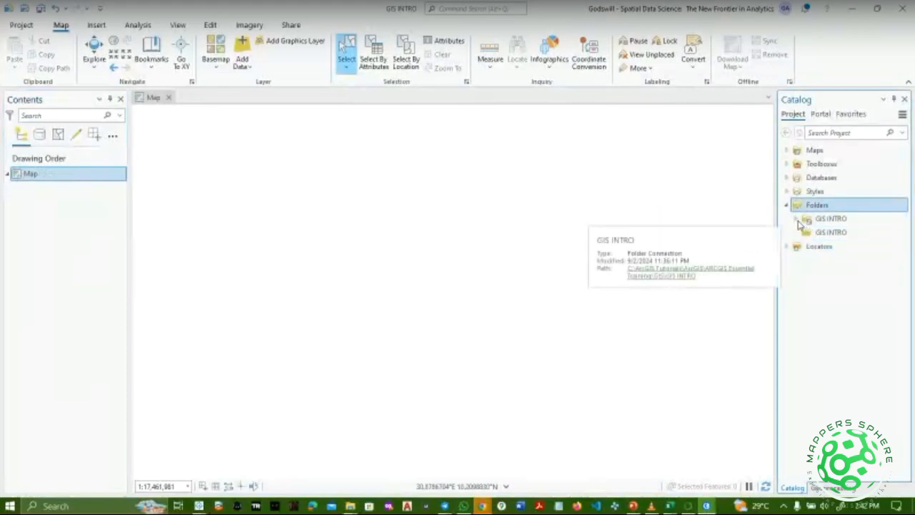
click(796, 219)
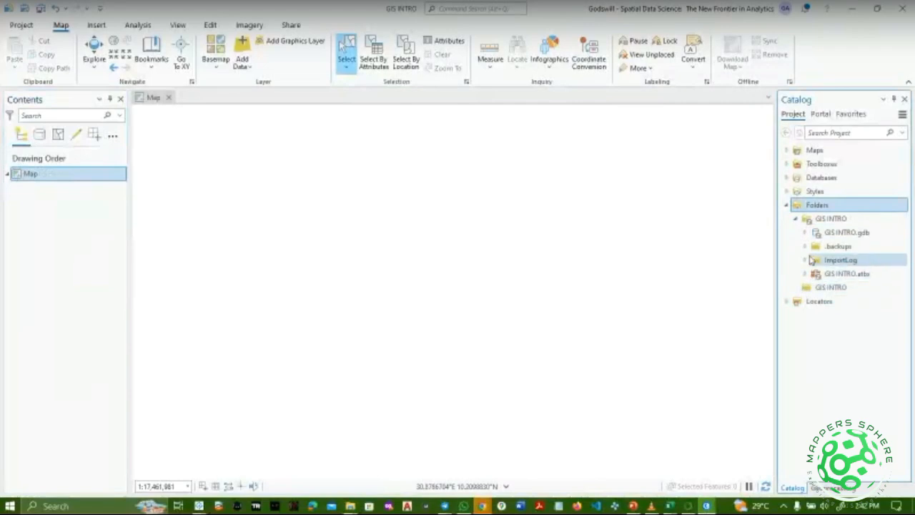
click(807, 288)
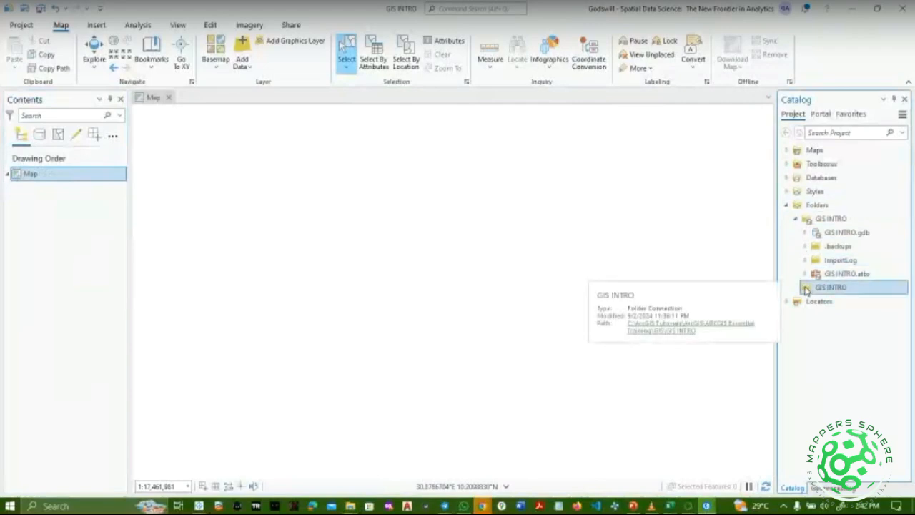
click(786, 205)
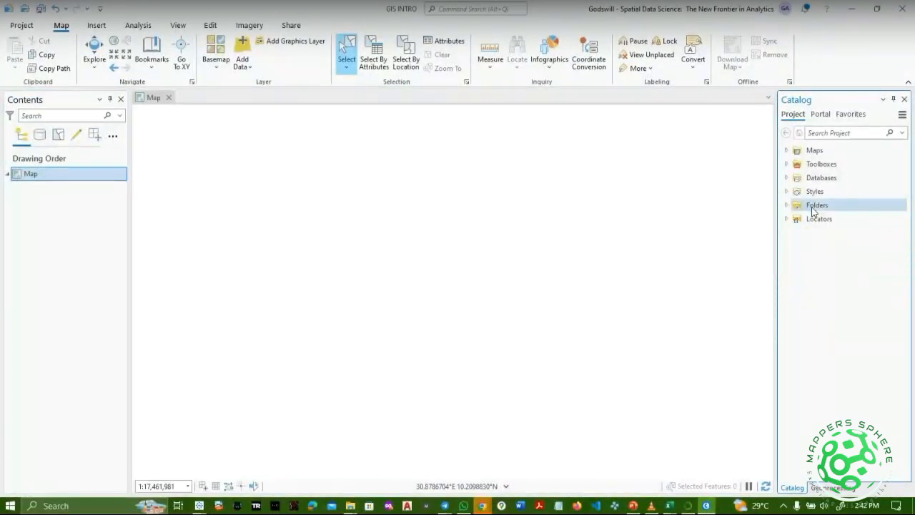
right_click(812, 209)
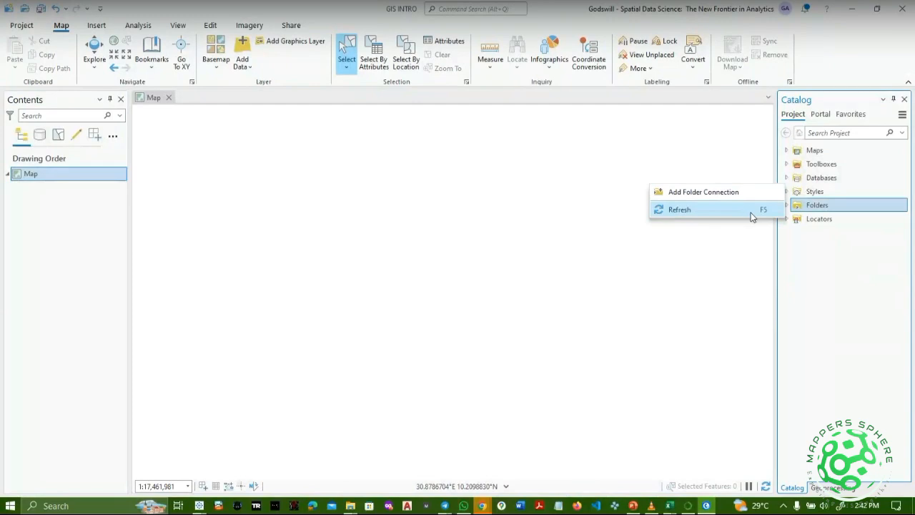
click(751, 212)
click(786, 205)
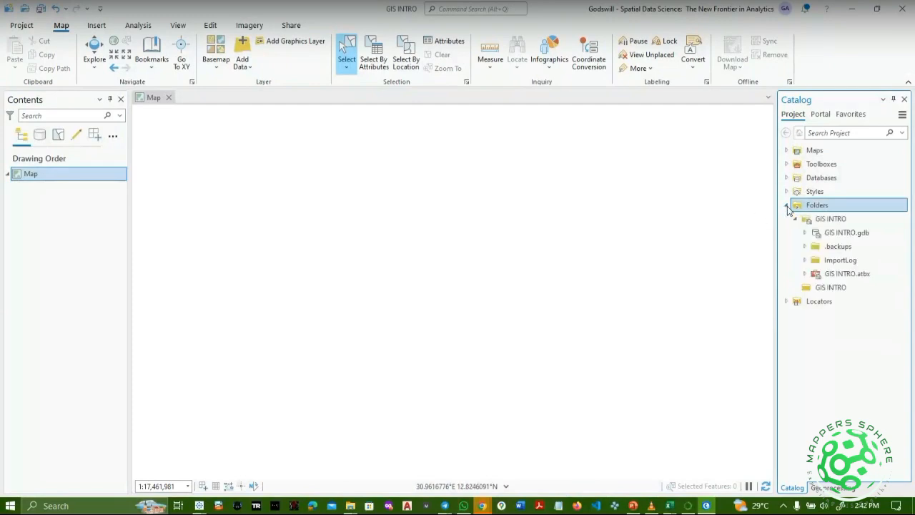
click(829, 293)
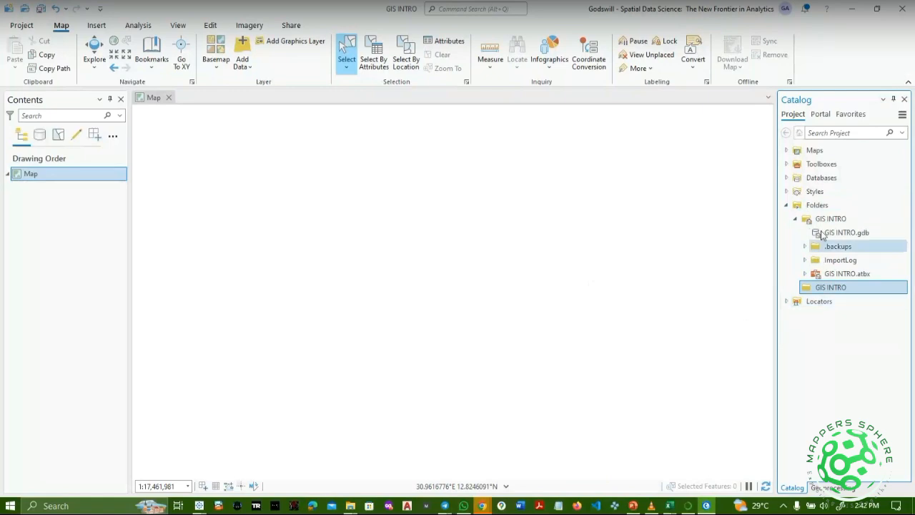
Add GIS INTRO as another project folder connection from the GIS folder.
right_click(822, 206)
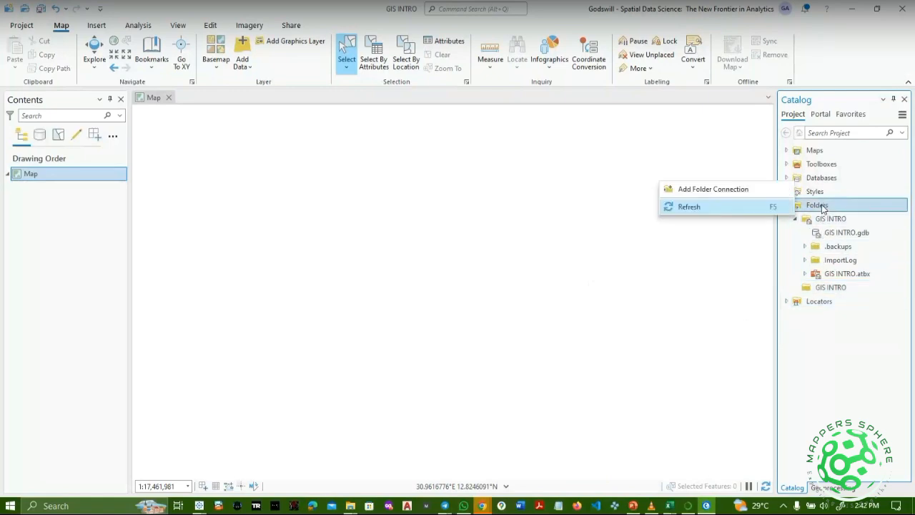
click(729, 195)
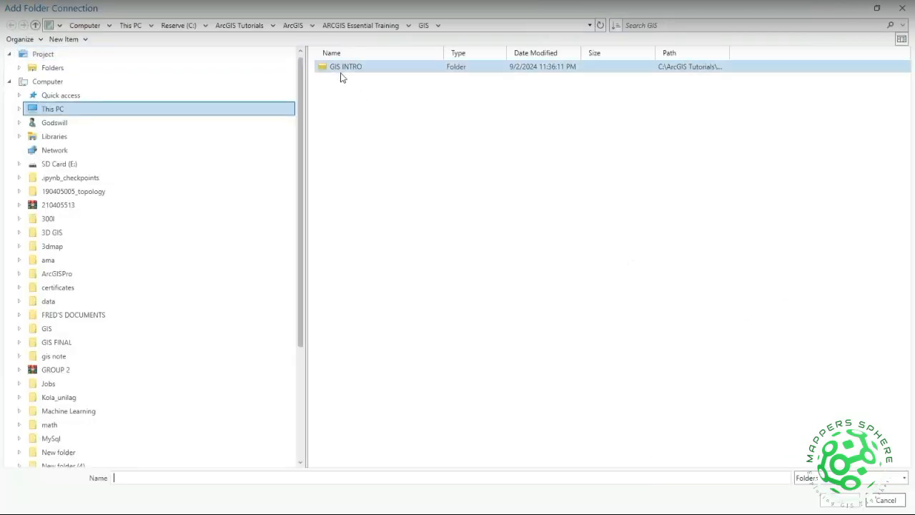
double_click(340, 72)
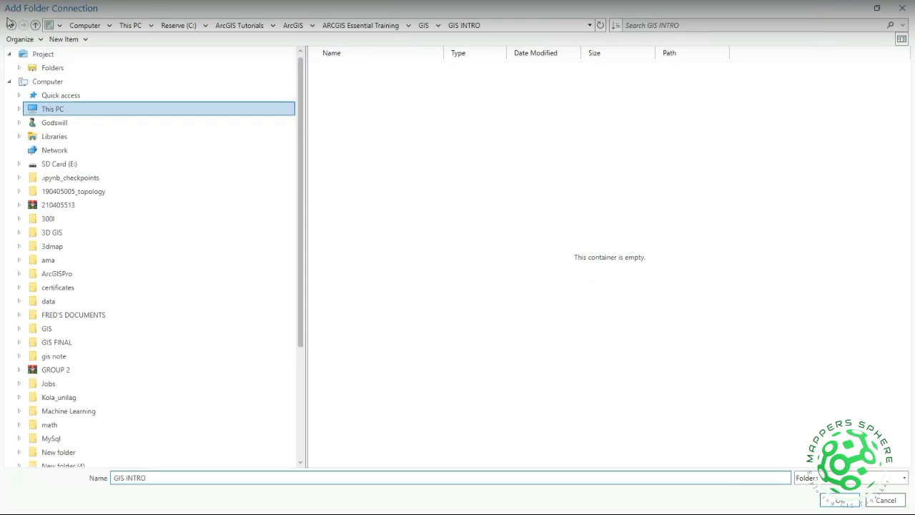
click(11, 26)
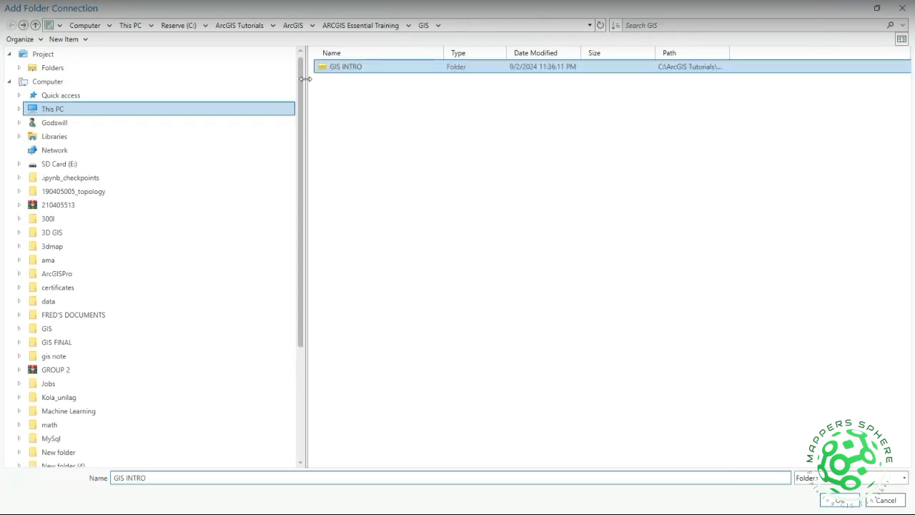
click(839, 501)
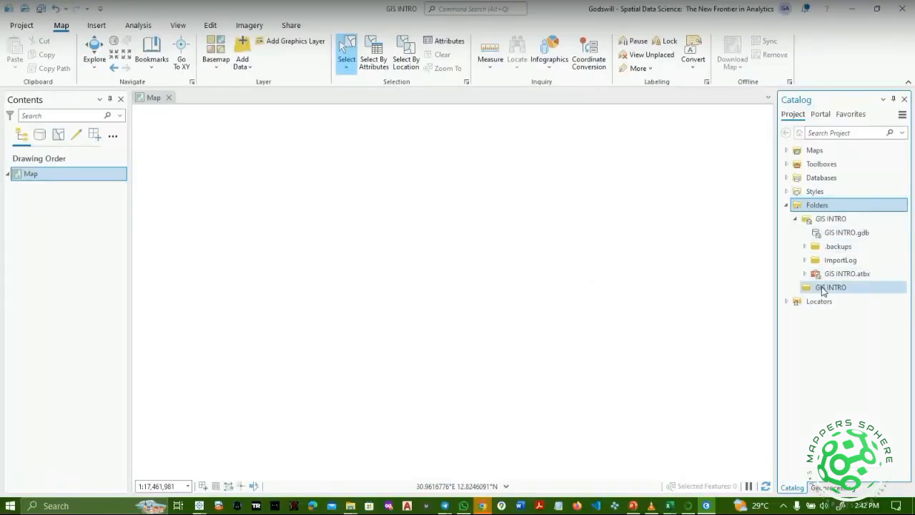
Collapse the first GIS INTRO folder, refresh Folders, and select the second GIS INTRO connection.
click(795, 220)
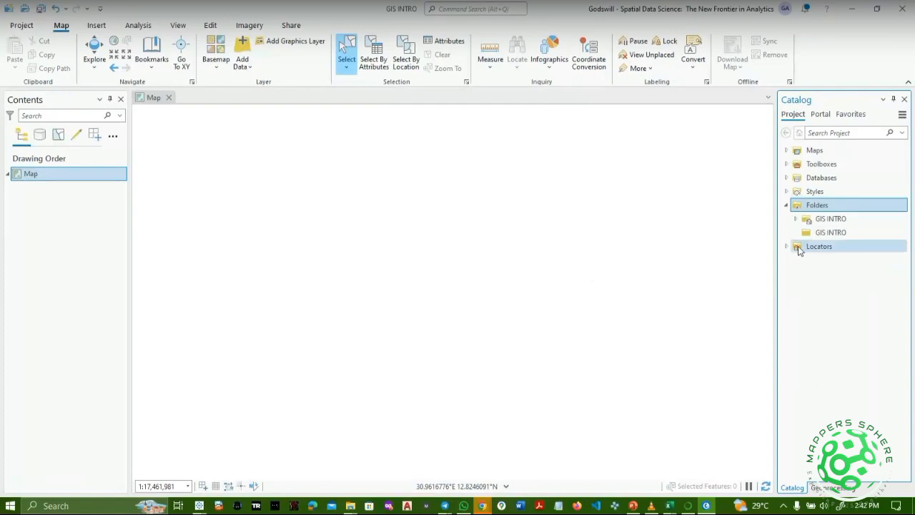
right_click(816, 206)
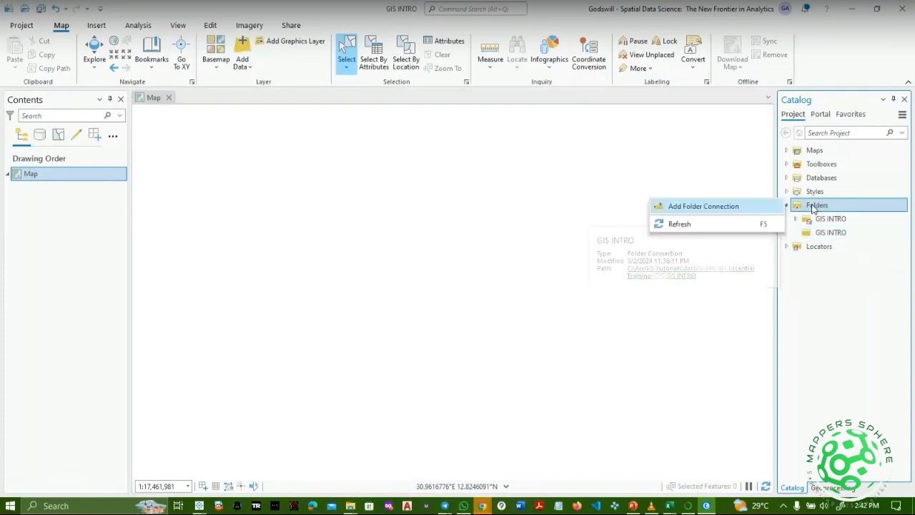
click(752, 224)
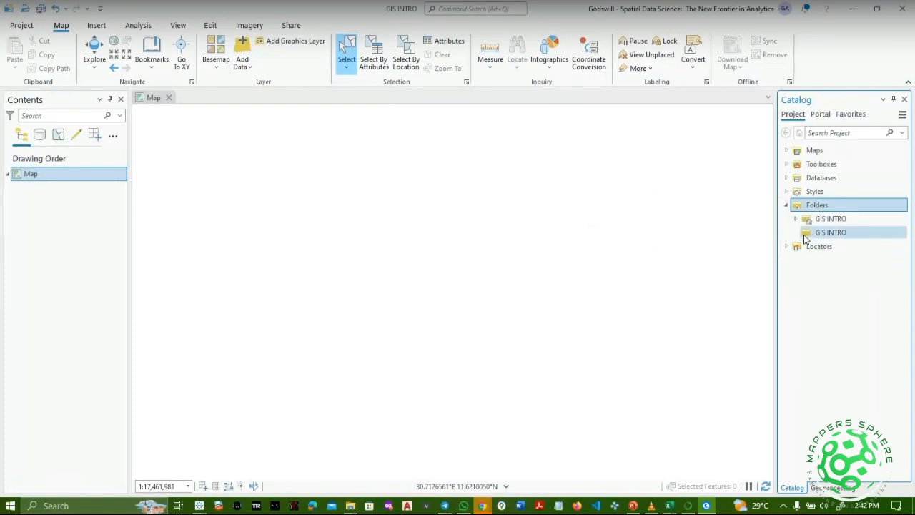
click(806, 234)
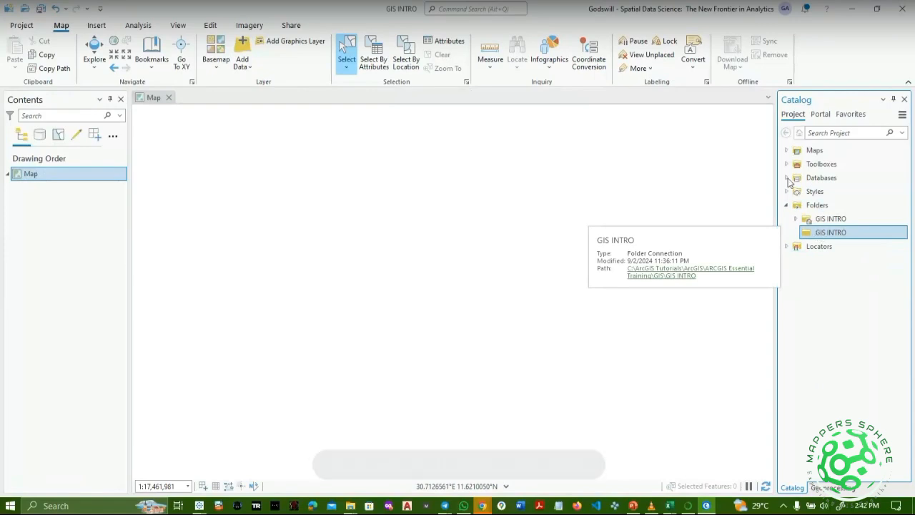
Reopen the Catalog pane from the View tab and recheck Folders and the first GIS INTRO entry.
click(906, 99)
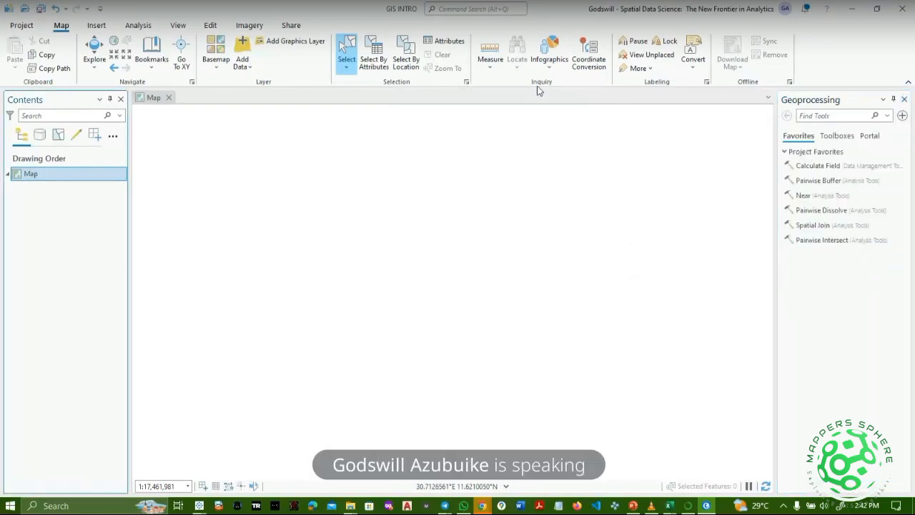
click(178, 26)
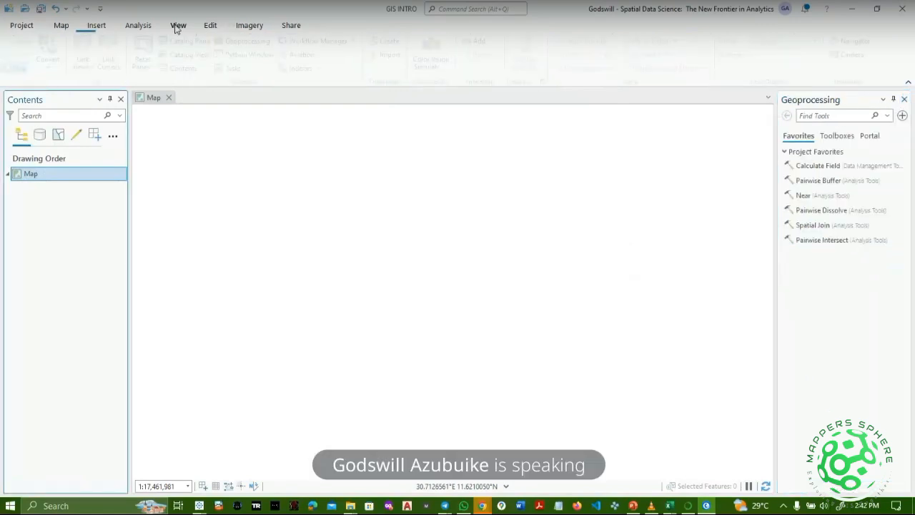
click(188, 40)
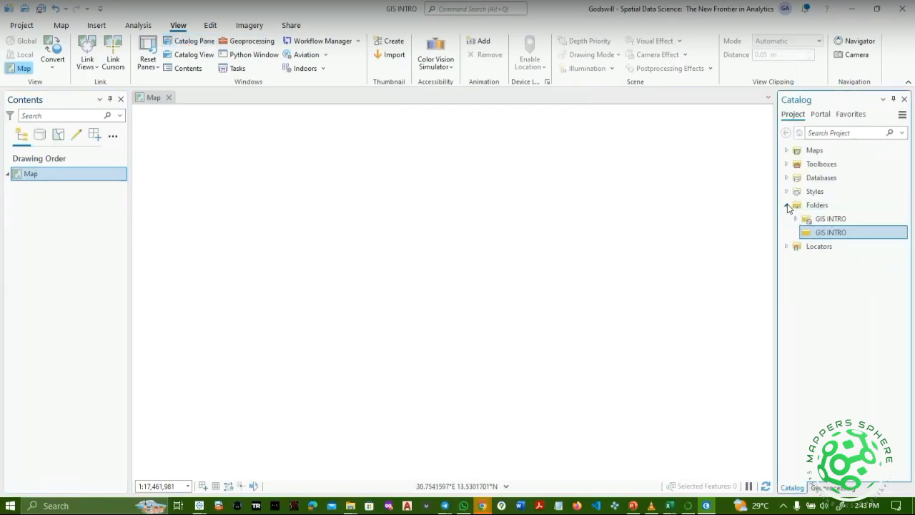
click(787, 206)
click(787, 206)
click(797, 220)
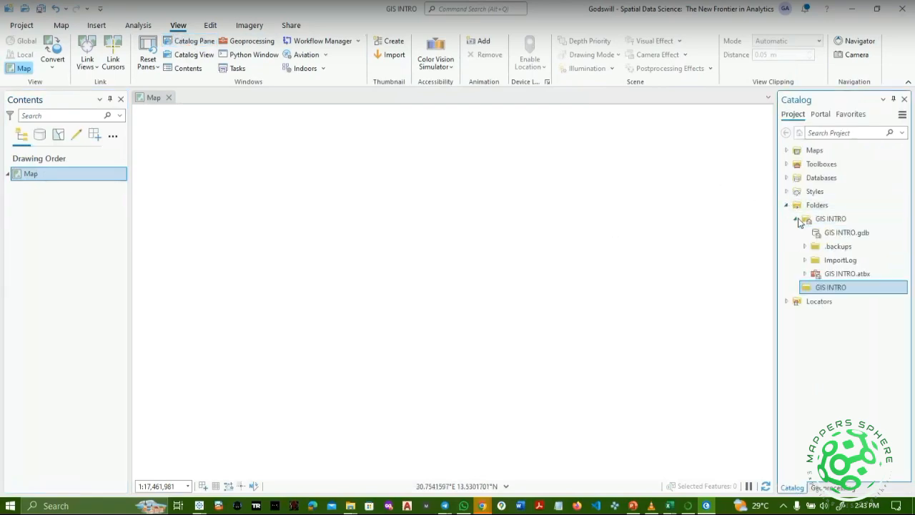
click(798, 219)
mouse_move(813, 239)
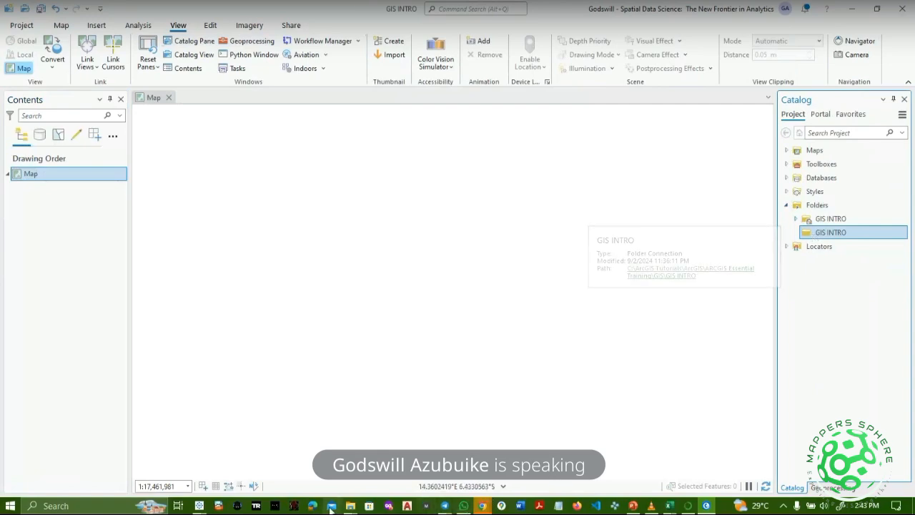
mouse_move(366, 506)
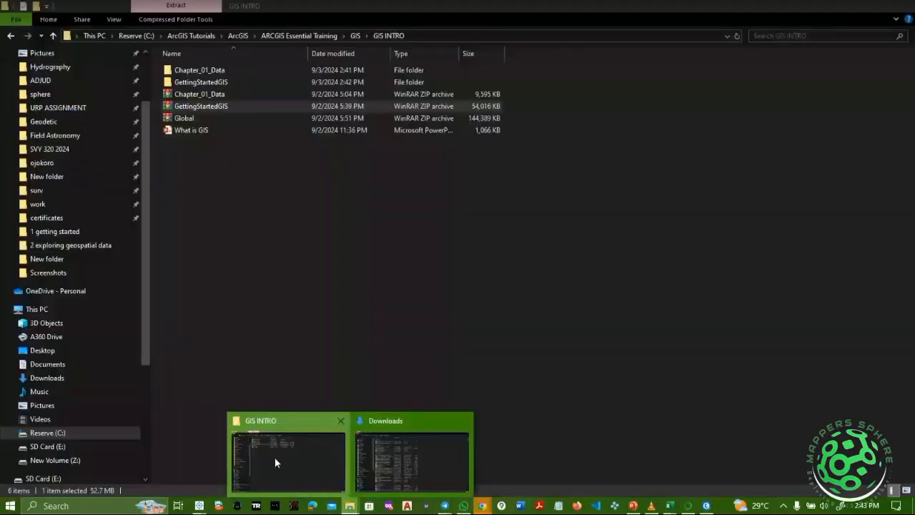
In File Explorer, browse into the inner Chapter_01_Data folder to check its data, then step back.
click(274, 457)
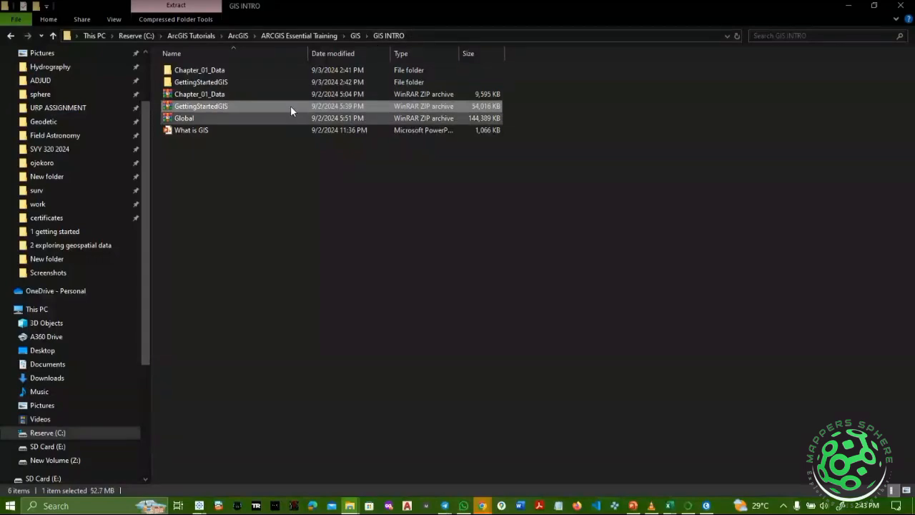
double_click(272, 69)
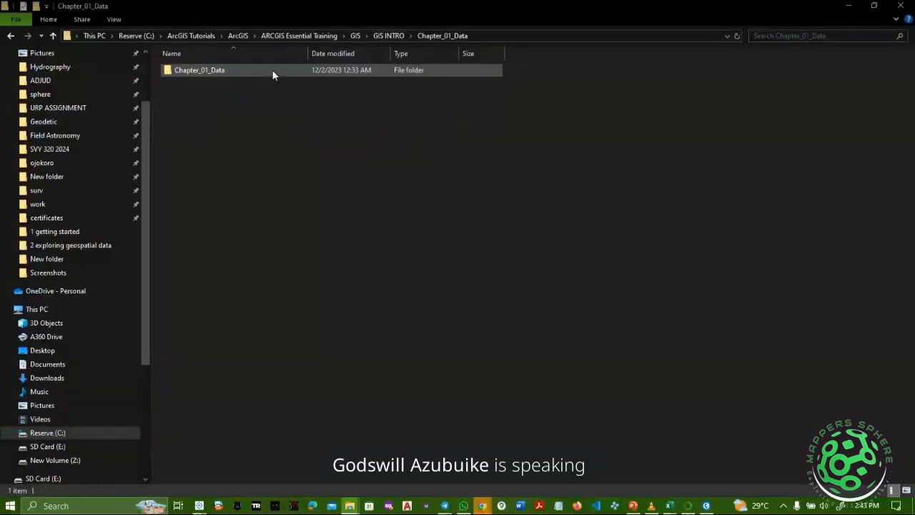
double_click(185, 70)
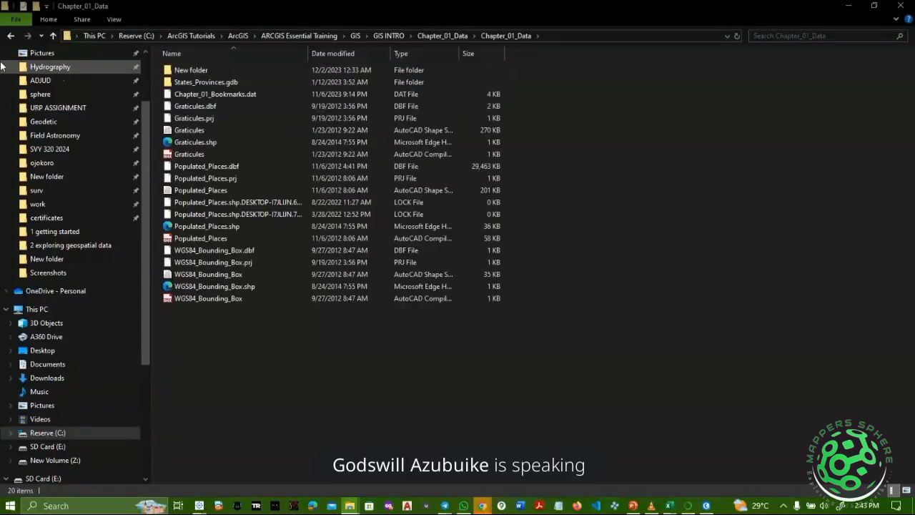
click(11, 35)
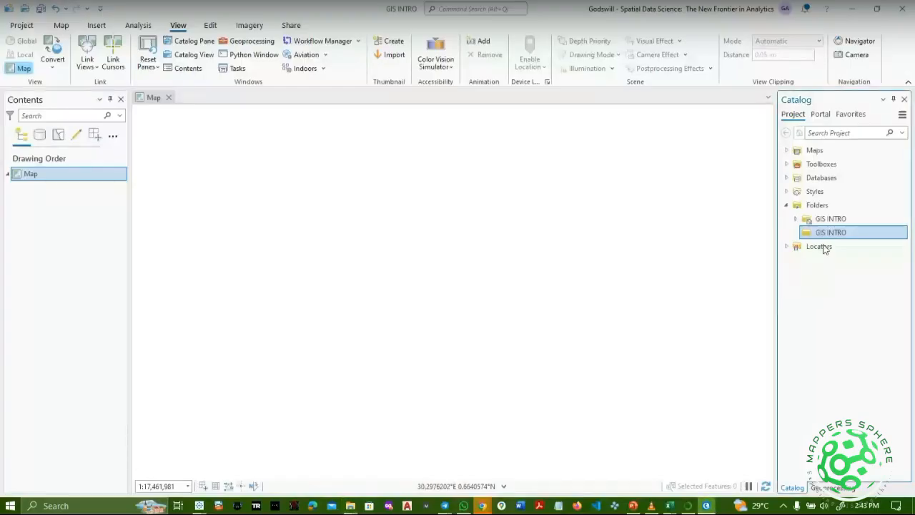
Start a new folder connection and browse back to the This PC listing.
right_click(817, 206)
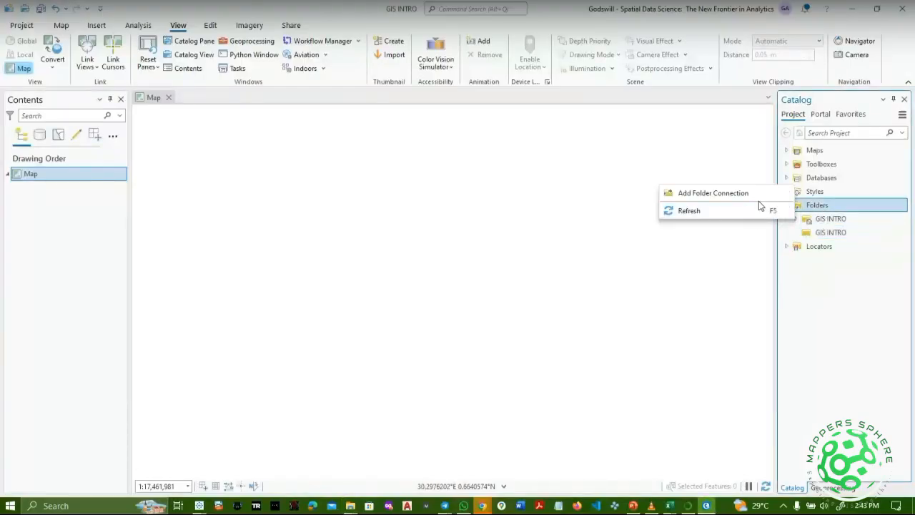
click(748, 195)
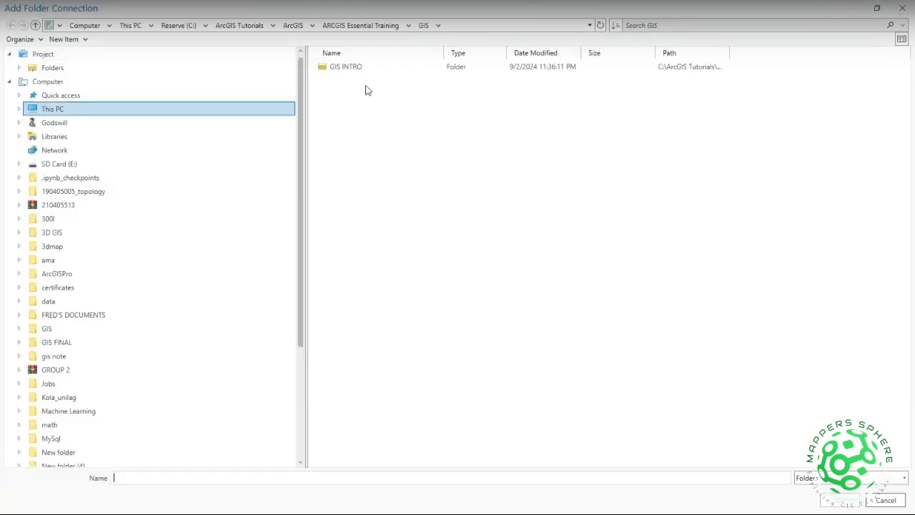
double_click(394, 68)
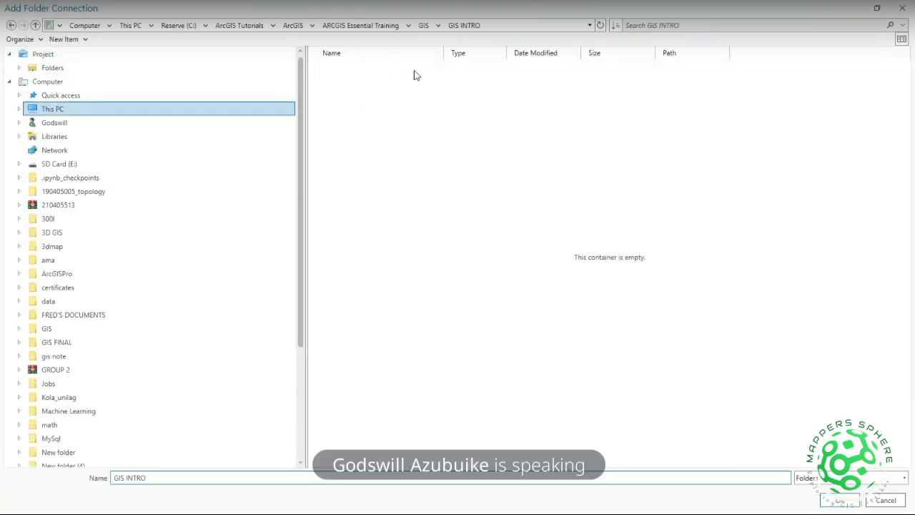
click(19, 67)
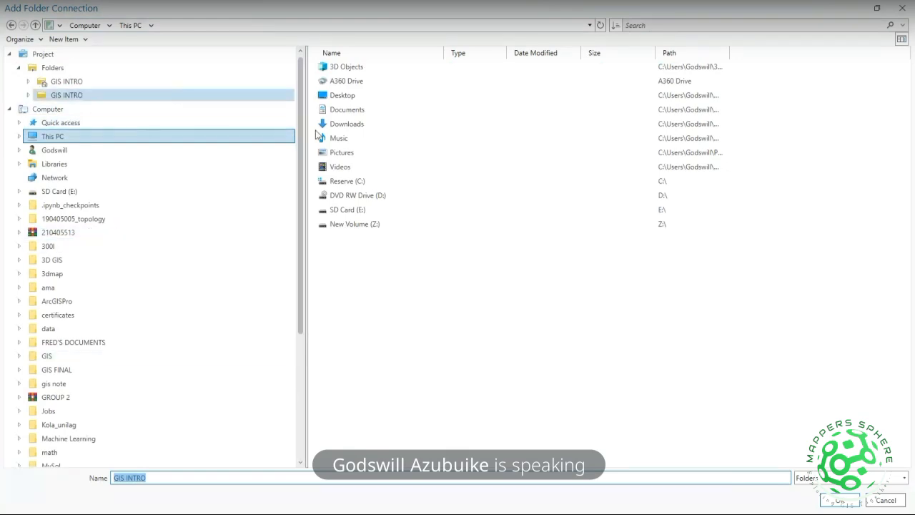
double_click(342, 96)
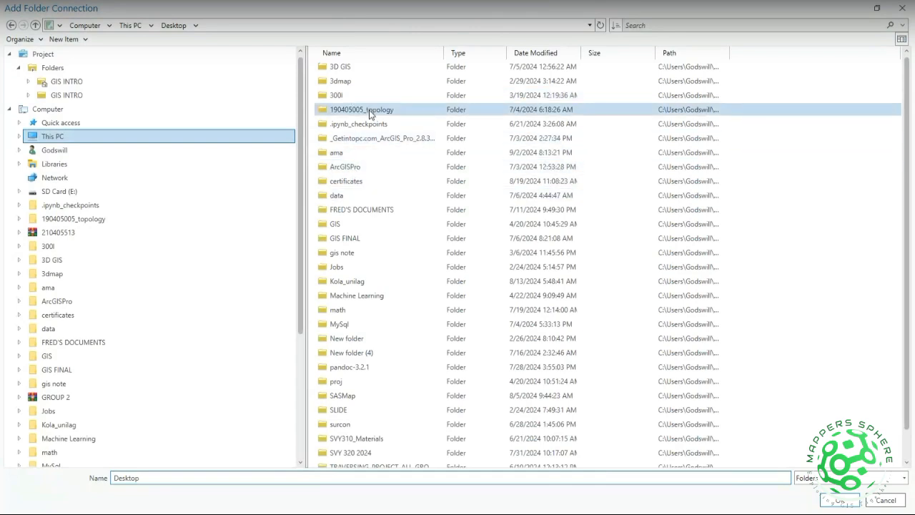
click(10, 26)
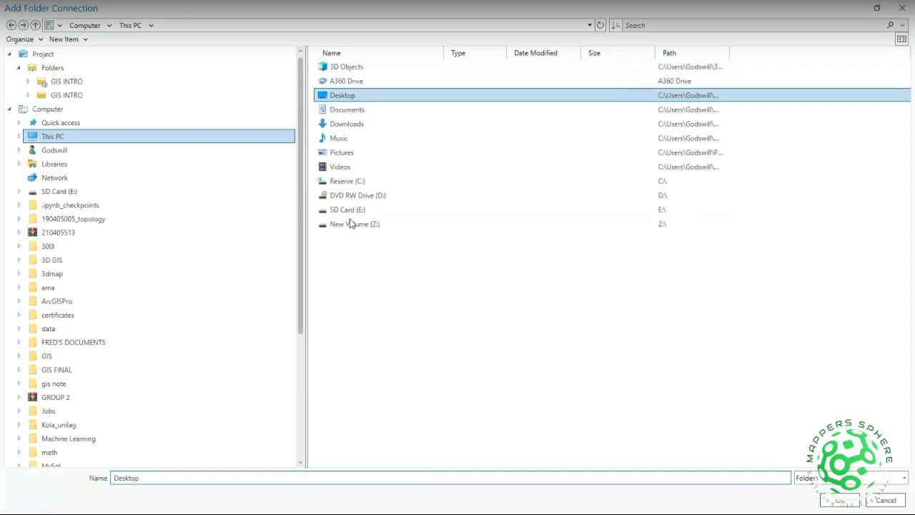
Navigate through Reserve (C:) > ArcGIS Tutorials > ArcGIS > ARCGIS Essential Training > GIS > GIS INTRO.
click(357, 185)
double_click(358, 185)
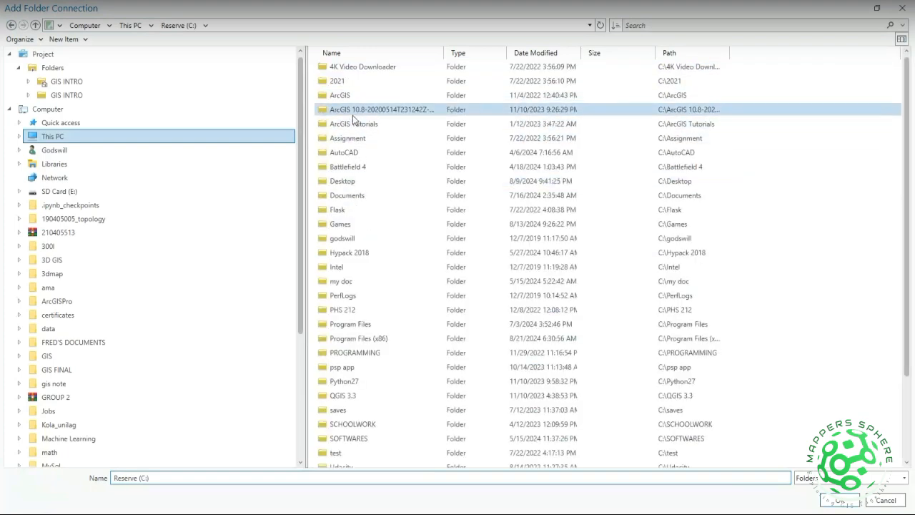
double_click(354, 128)
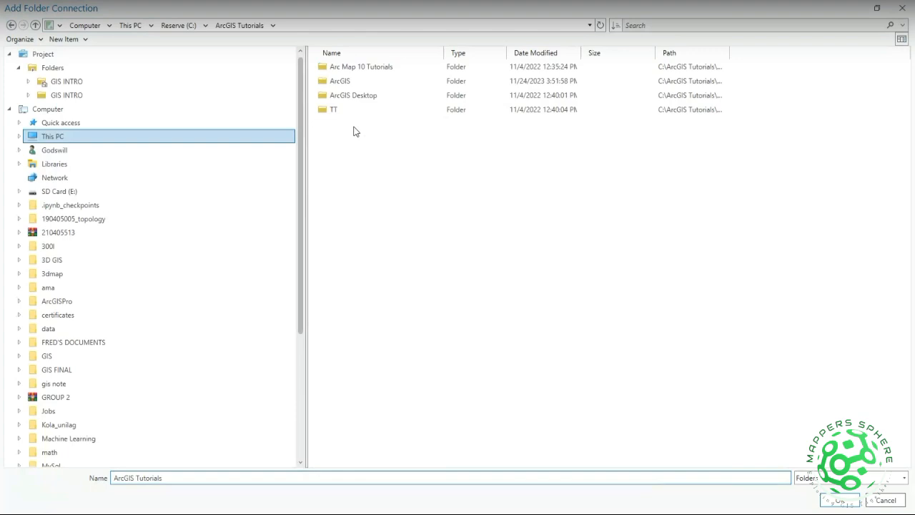
double_click(373, 83)
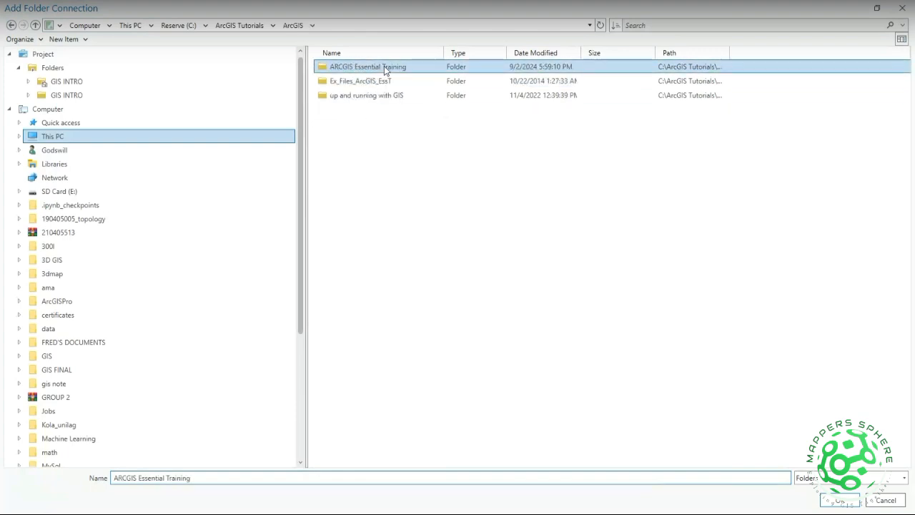
double_click(384, 66)
double_click(370, 69)
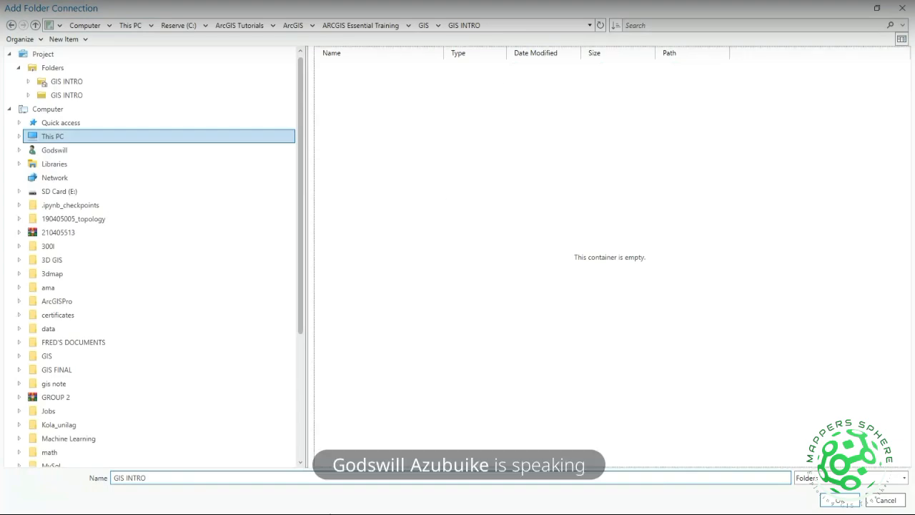
Compare with File Explorer's inner Chapter_01_Data folder, then return to the folder connection window.
key(alt+Tab)
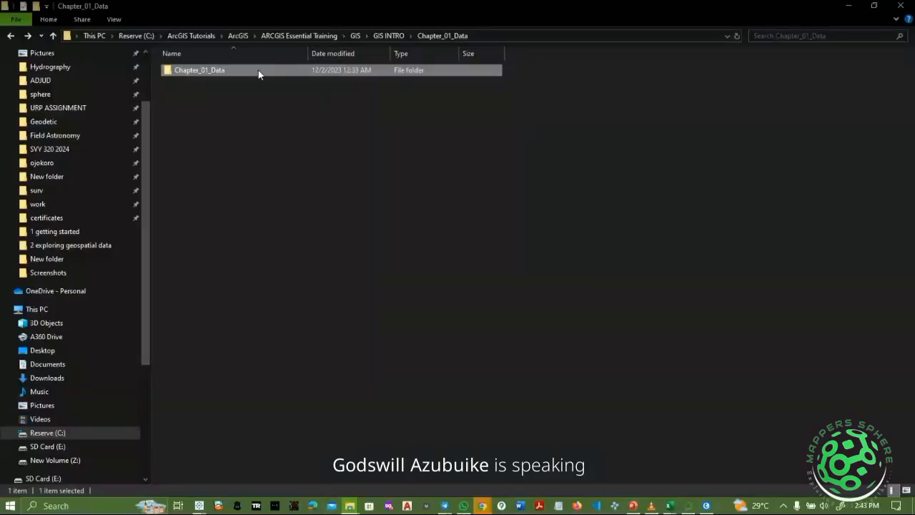
double_click(258, 71)
key(BackSpace)
key(BackSpace)
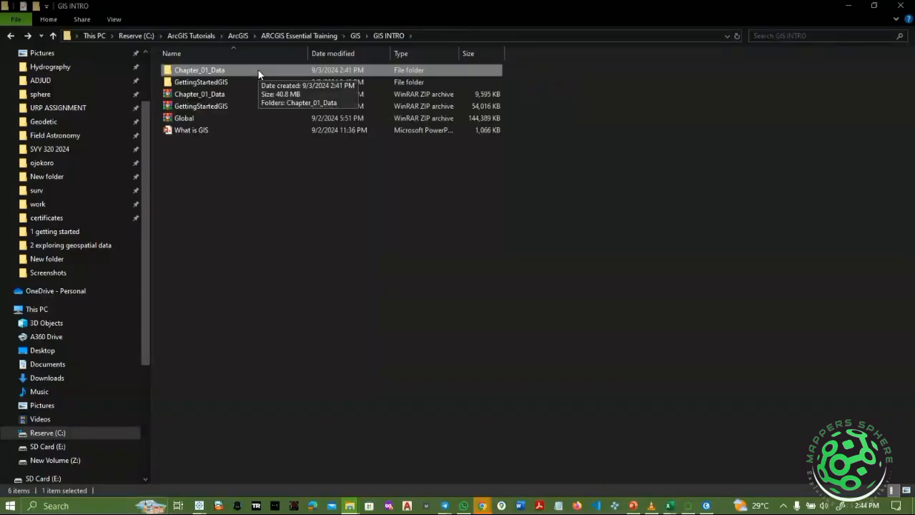
key(alt+Tab)
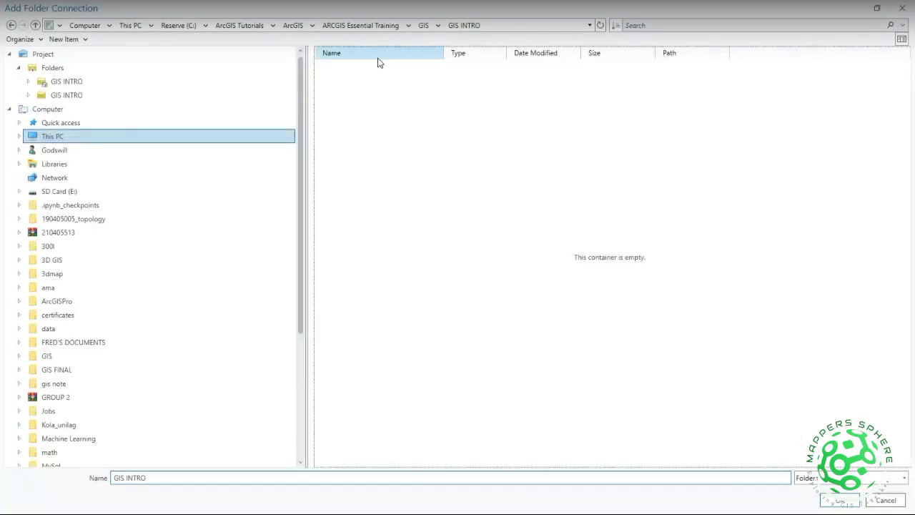
Select the GIS INTRO folder inside GIS and confirm it as a project folder connection.
click(601, 25)
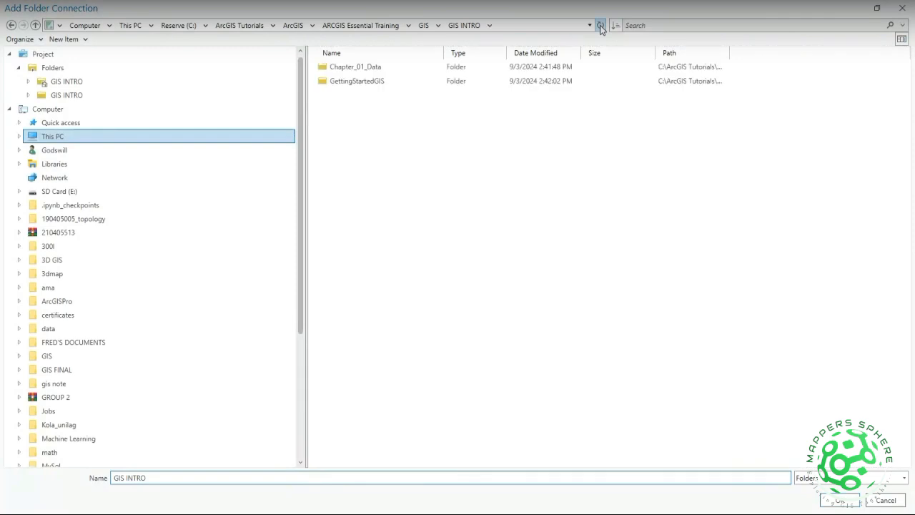
click(426, 26)
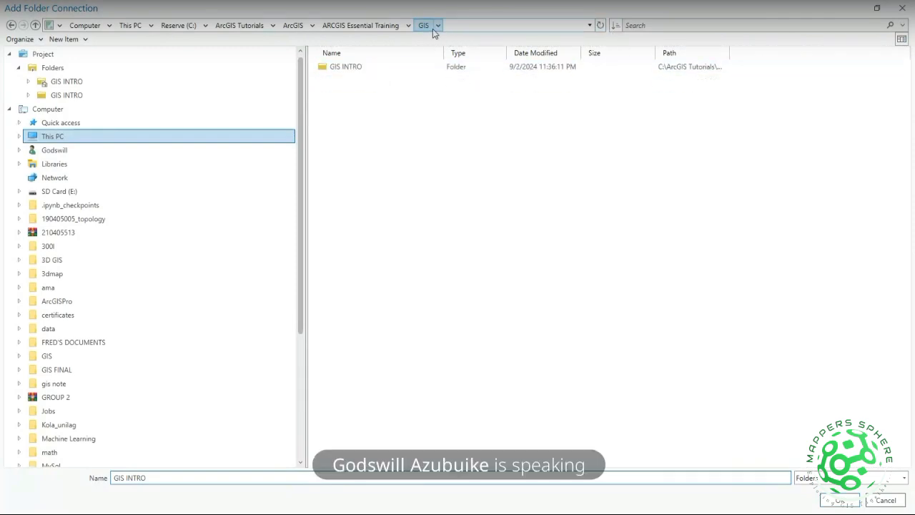
click(397, 69)
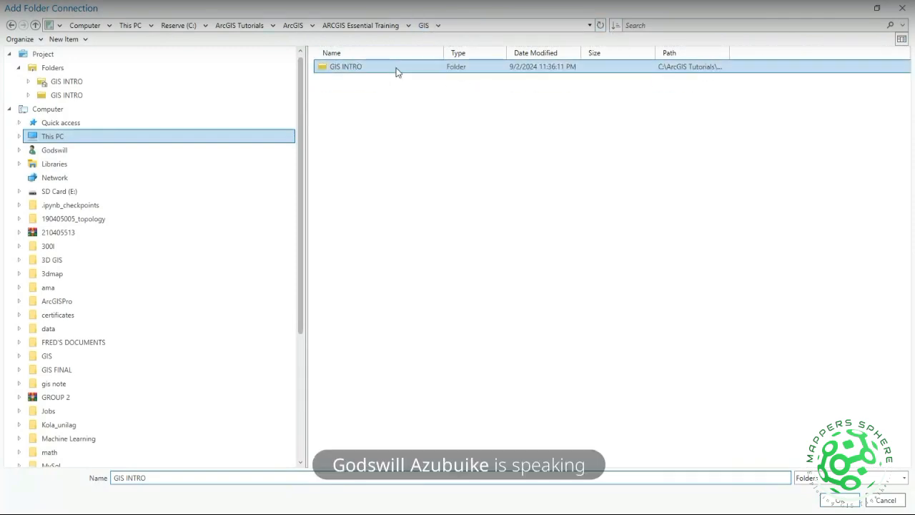
click(837, 499)
Expand GIS INTRO and Chapter_01_Data in Catalog, then start another folder connection from Folders.
click(795, 232)
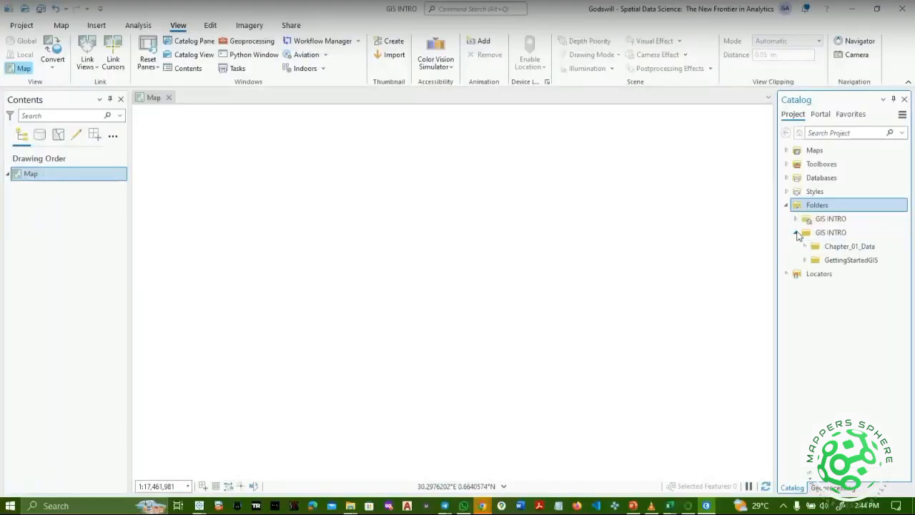
click(805, 246)
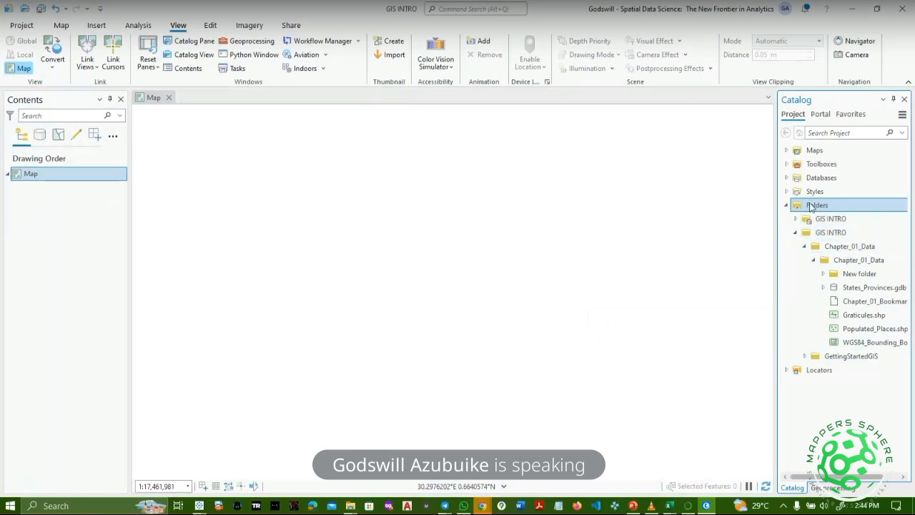
right_click(810, 208)
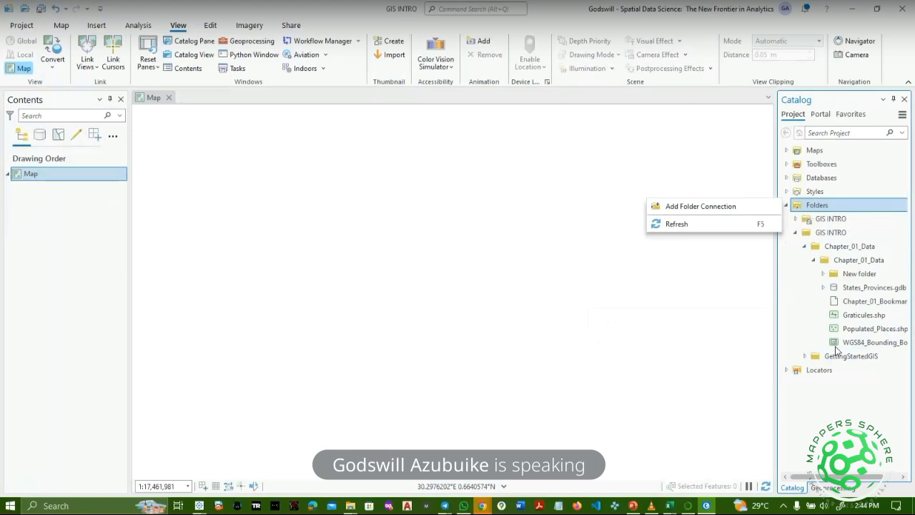
click(801, 340)
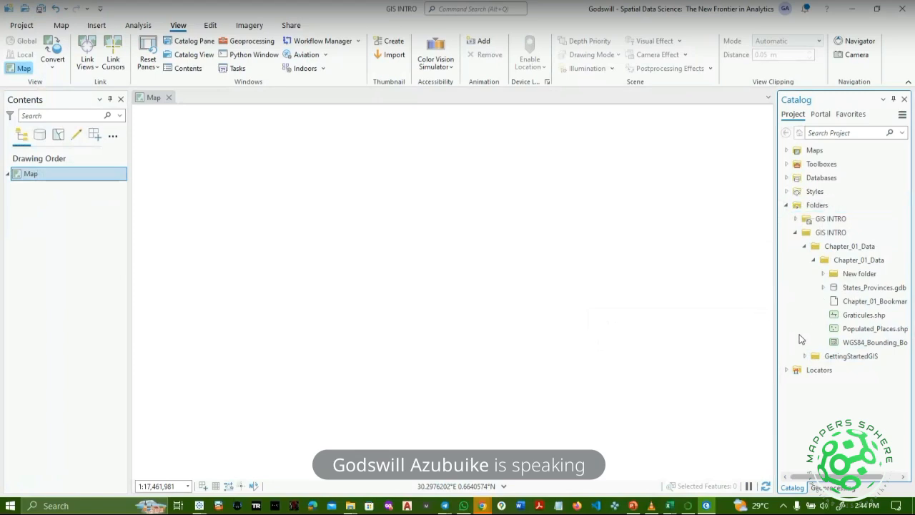
right_click(807, 208)
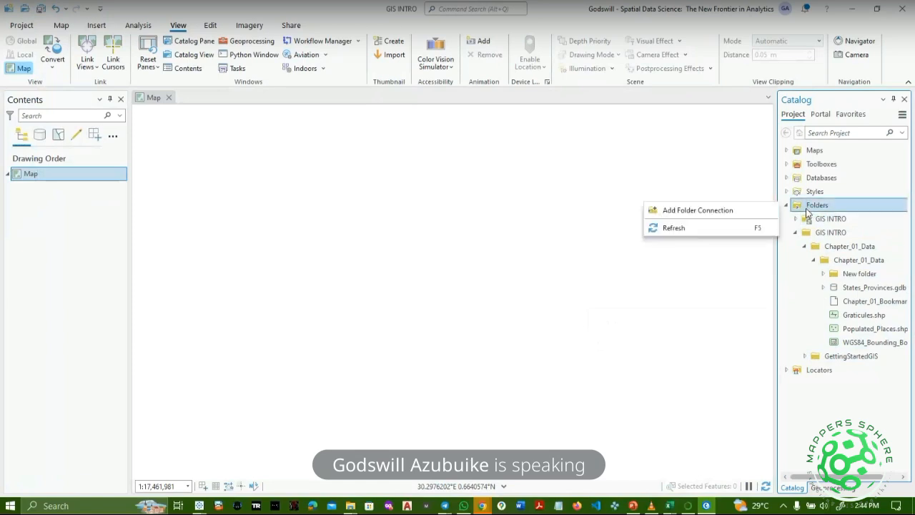
click(732, 213)
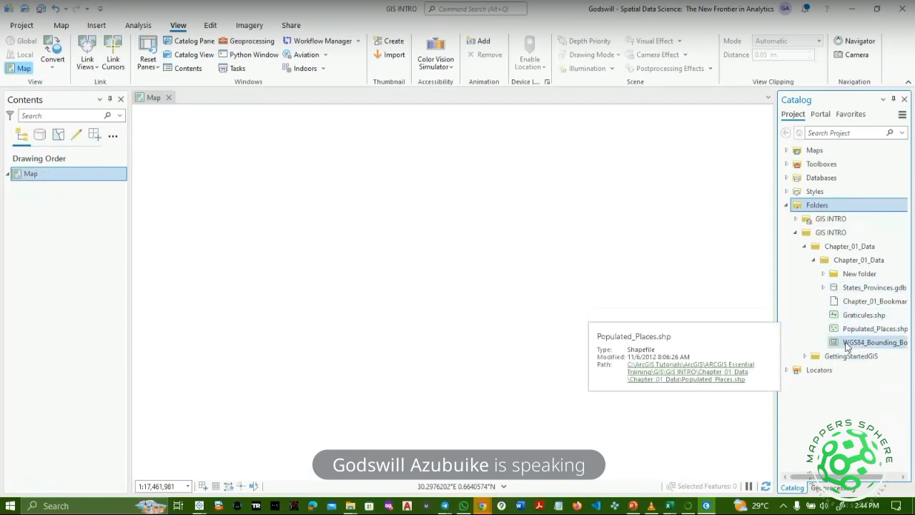
Add WGS84_Bounding_Box.shp to the map and zoom to its full extent.
drag(858, 342, 412, 234)
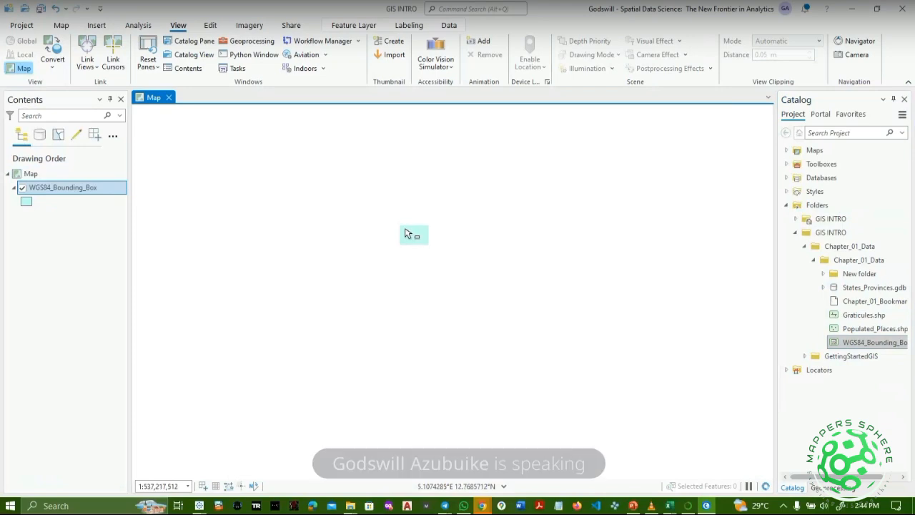
click(61, 25)
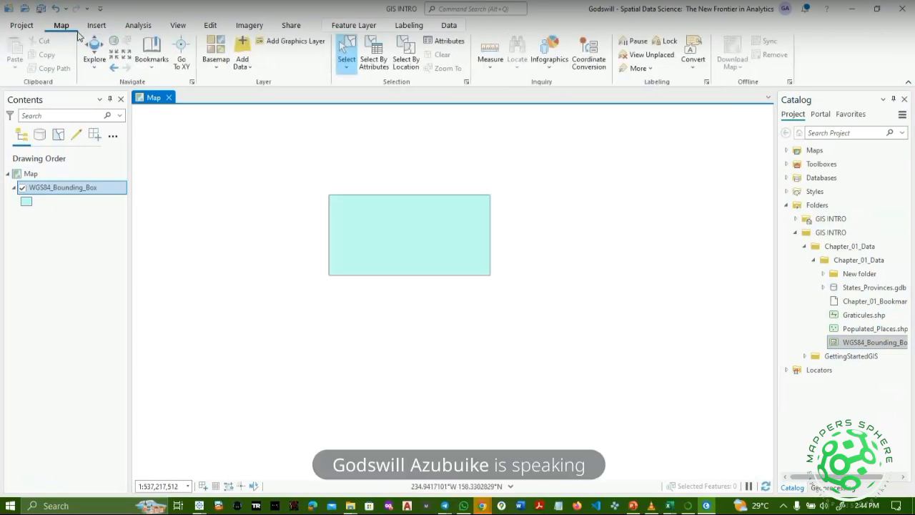
click(113, 42)
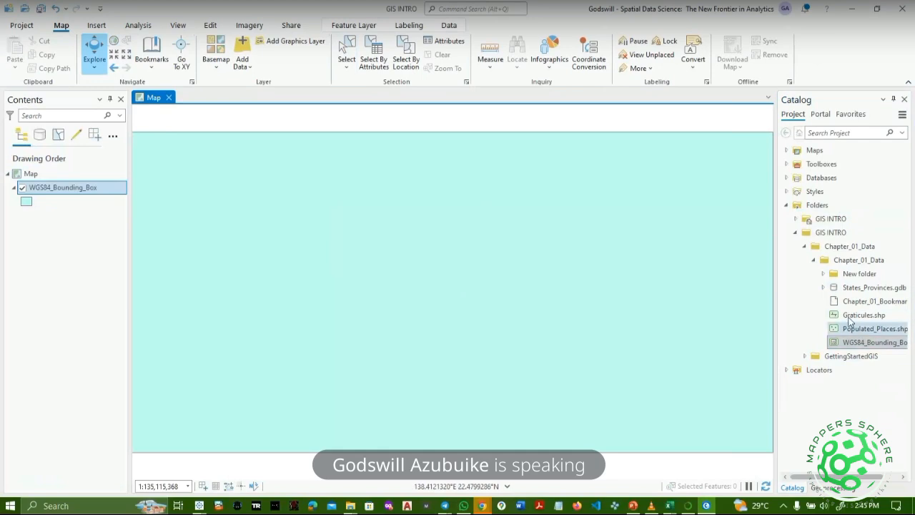
Expand States_Provinces.gdb and add the States_Provinces layer to the map.
click(823, 288)
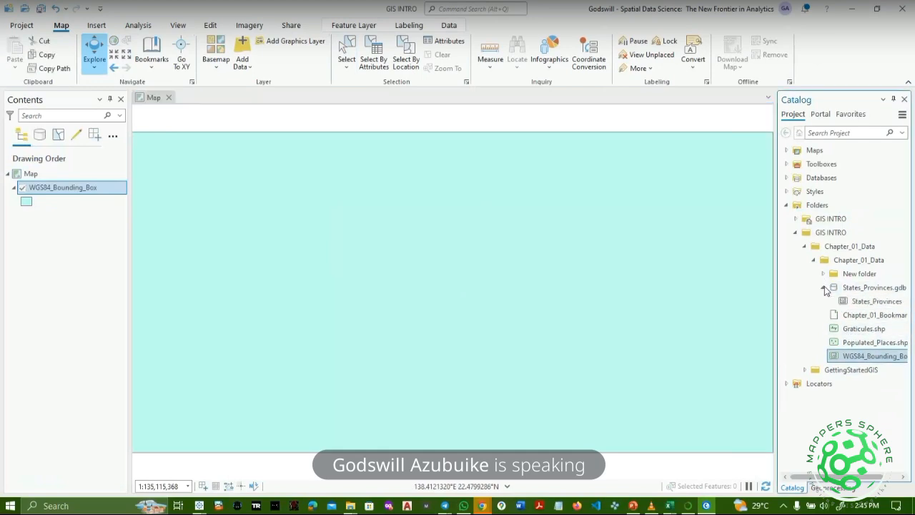
drag(877, 301, 482, 307)
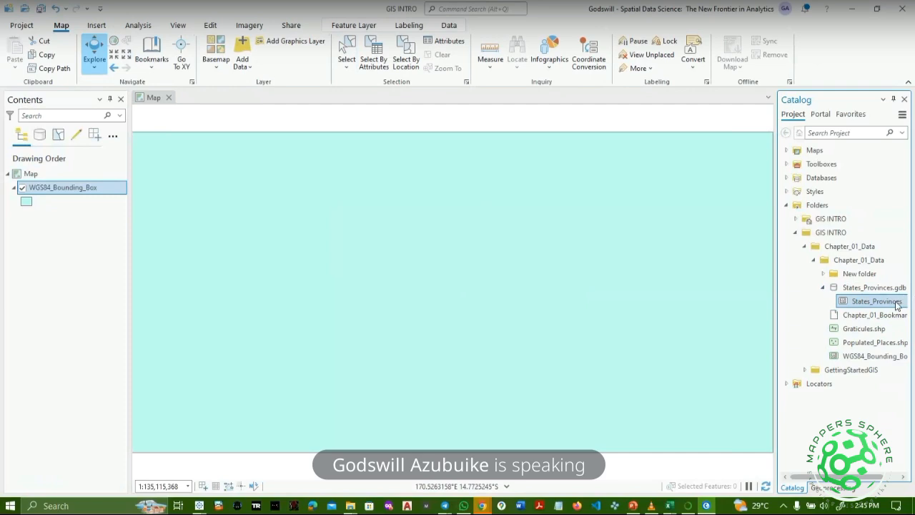
click(571, 301)
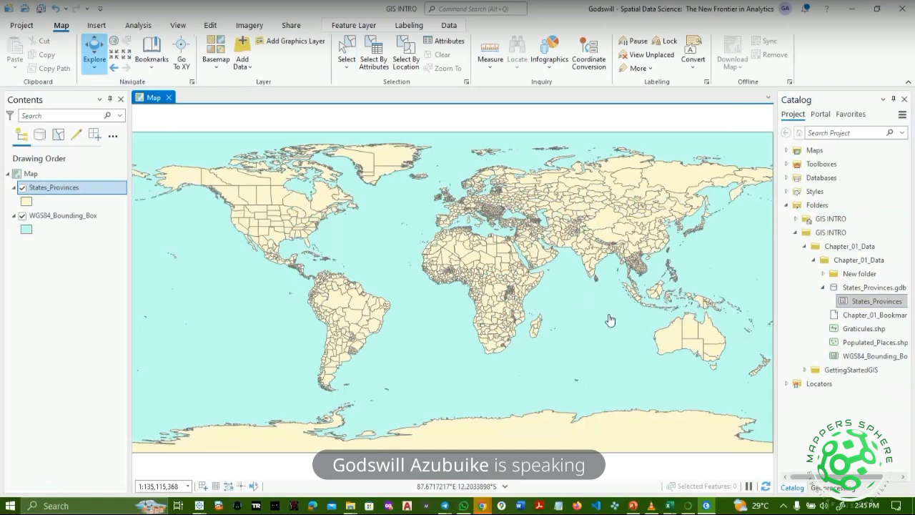
scroll(610, 320, up, 1)
scroll(549, 329, down, 1)
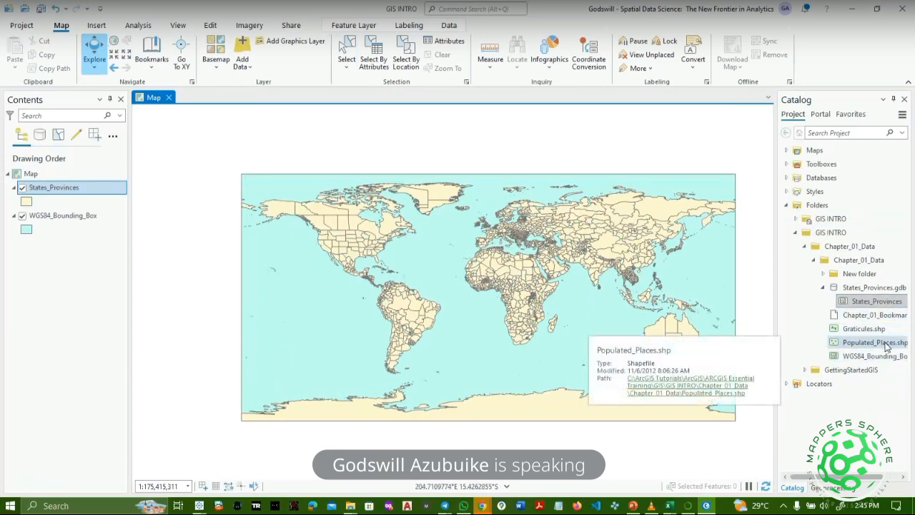
Add Populated_Places.shp to the map, zoom in and centre the view on Nigeria.
drag(887, 346, 470, 279)
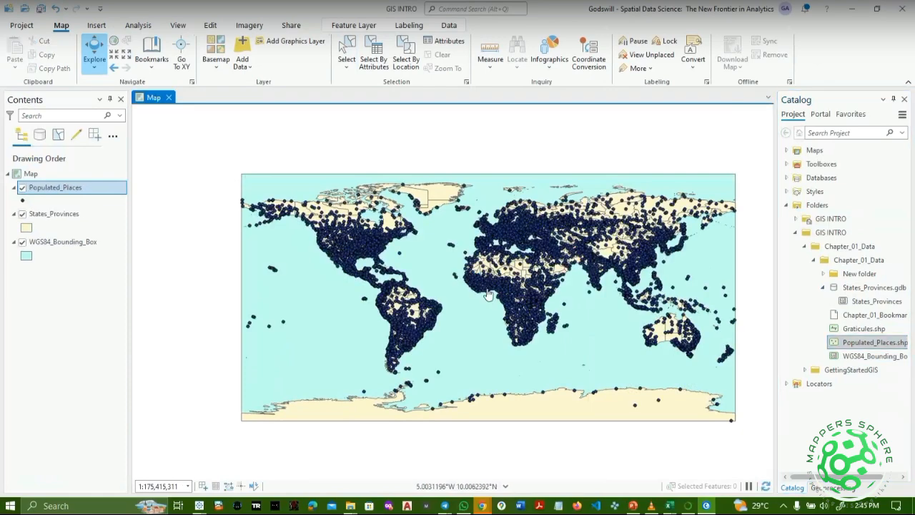
scroll(488, 293, up, 1)
scroll(488, 294, up, 4)
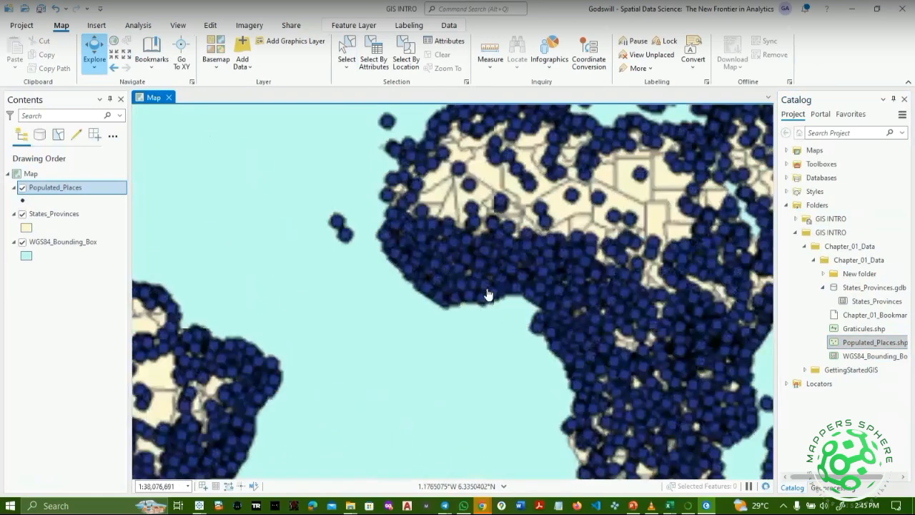
scroll(488, 294, up, 2)
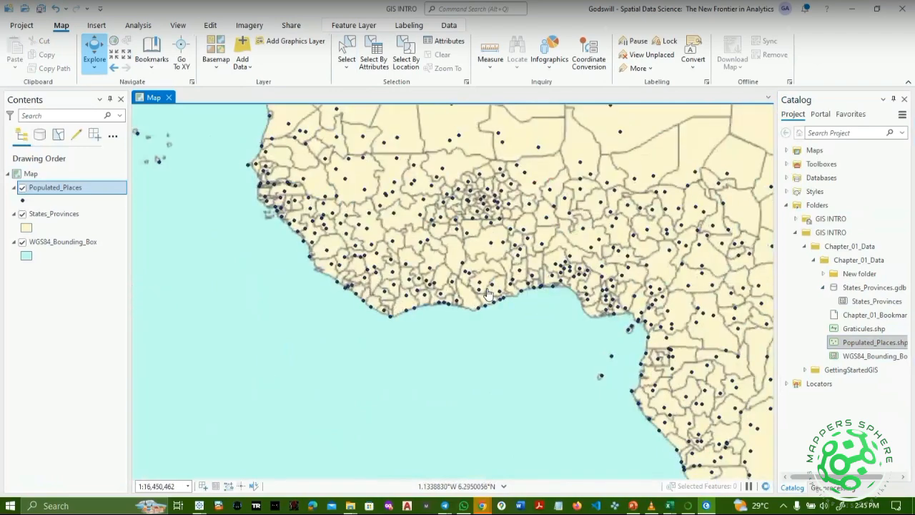
scroll(488, 294, up, 2)
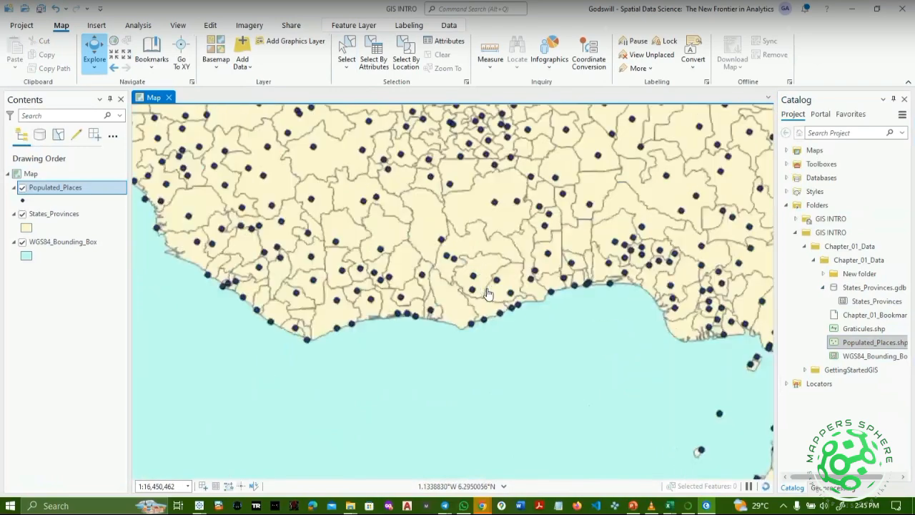
drag(416, 367, 312, 372)
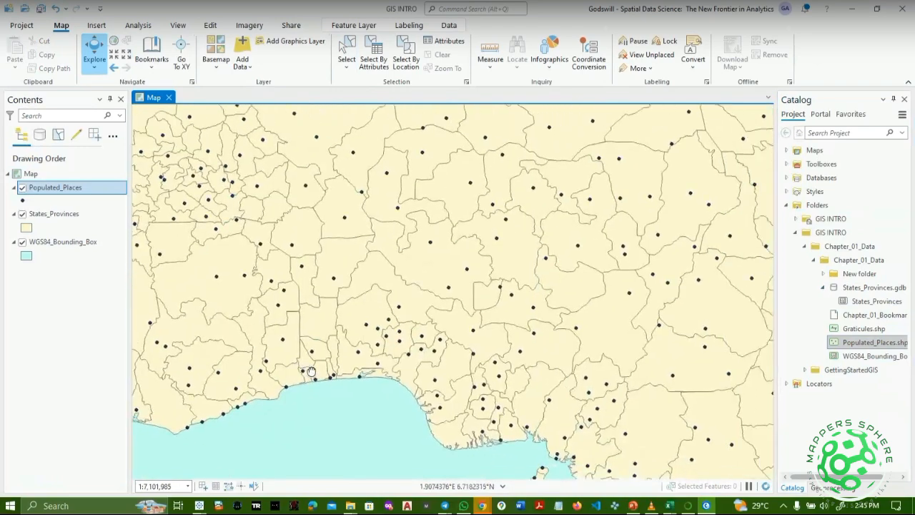
drag(559, 351, 286, 368)
drag(444, 337, 470, 345)
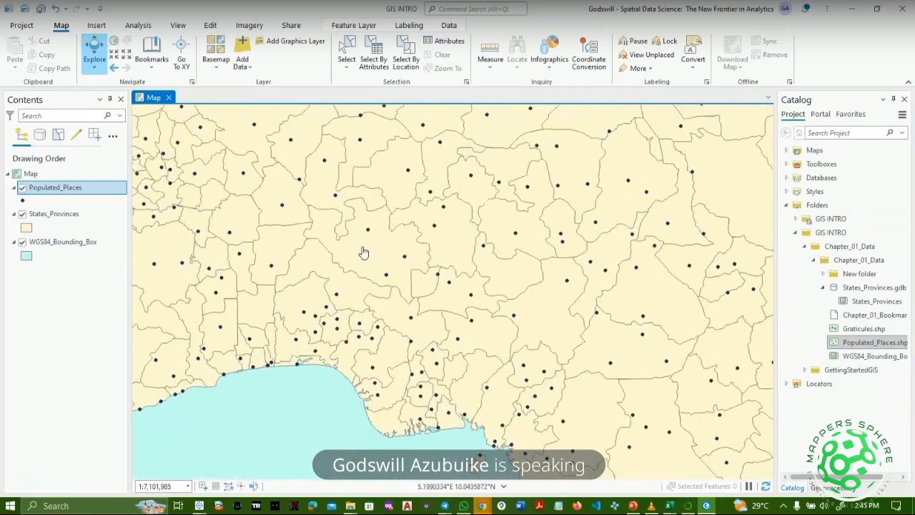
click(41, 213)
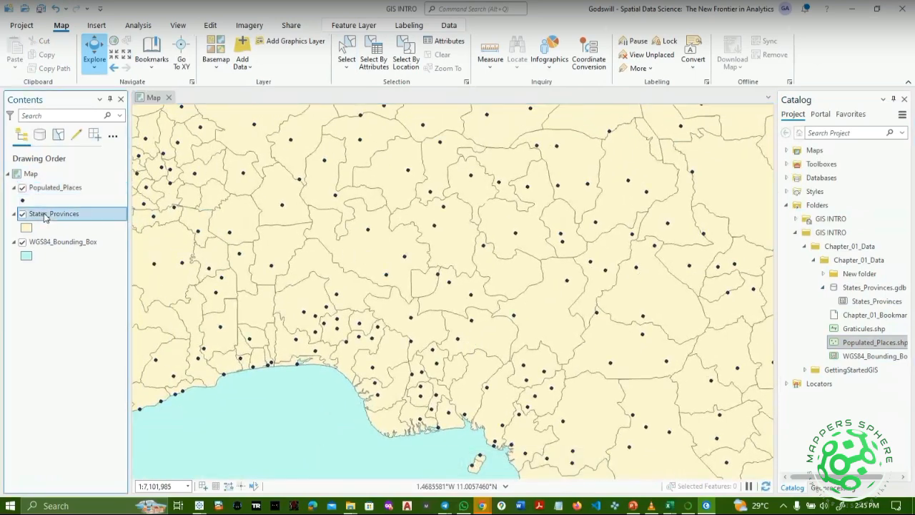
Open the States_Provinces attribute table and drag its splitter up to enlarge it.
right_click(44, 215)
click(106, 149)
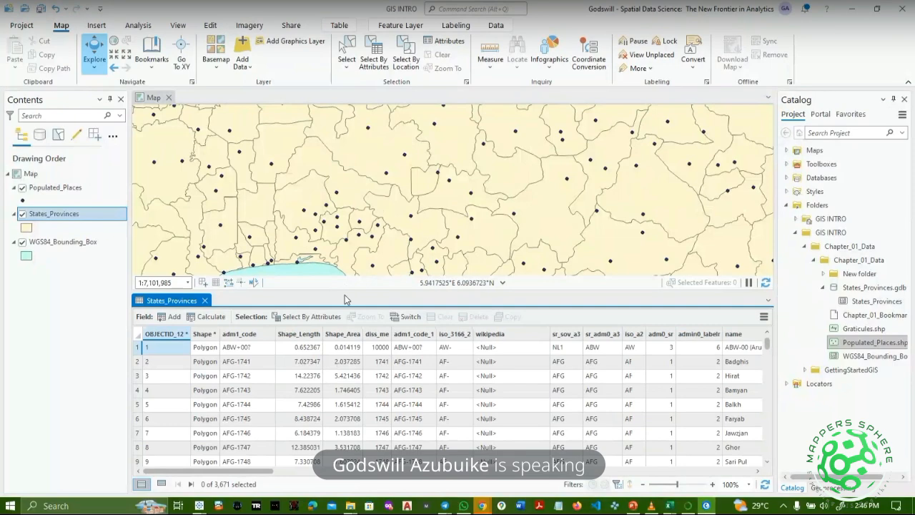
drag(345, 295, 342, 227)
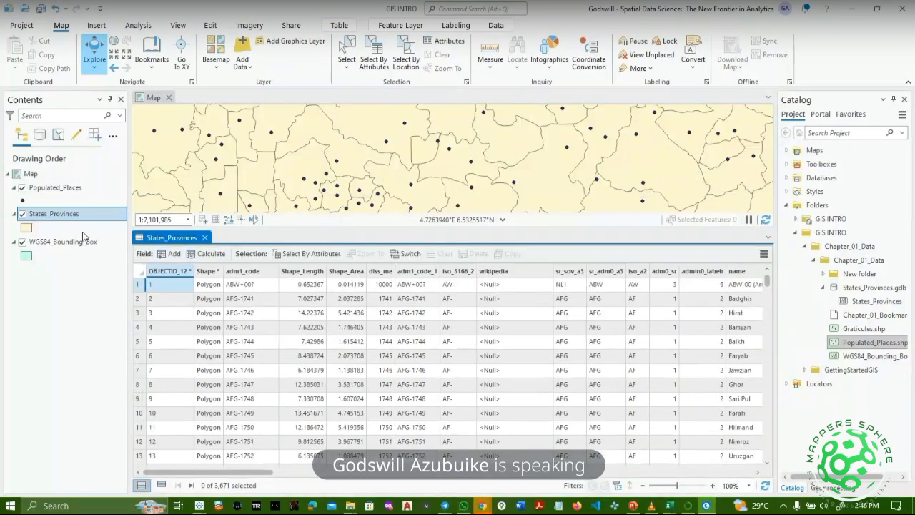
right_click(85, 211)
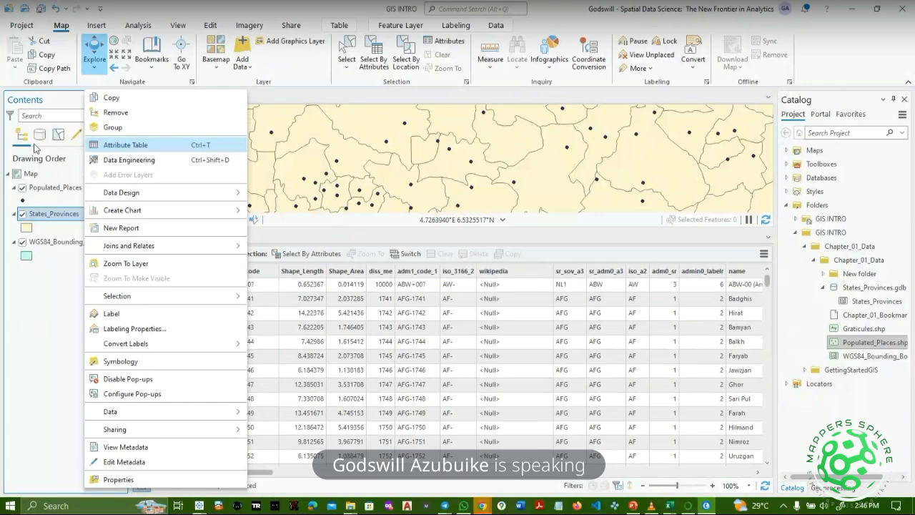
click(357, 243)
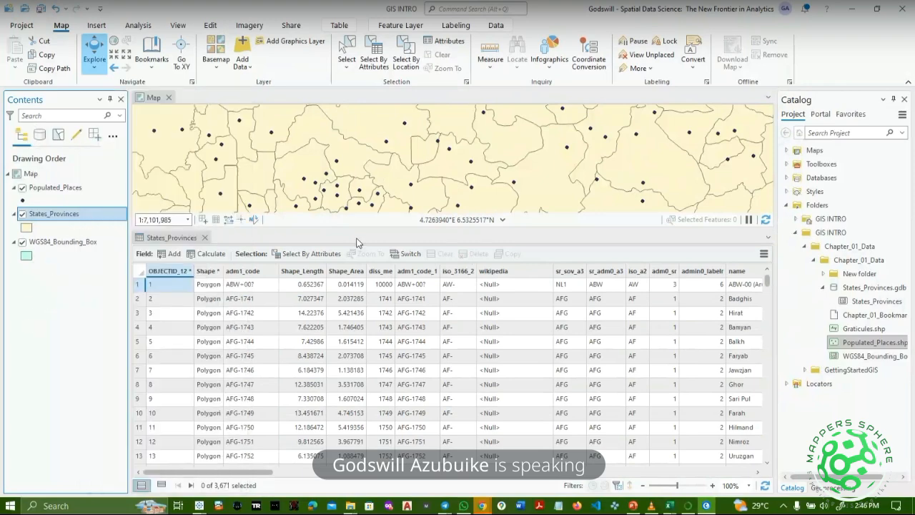
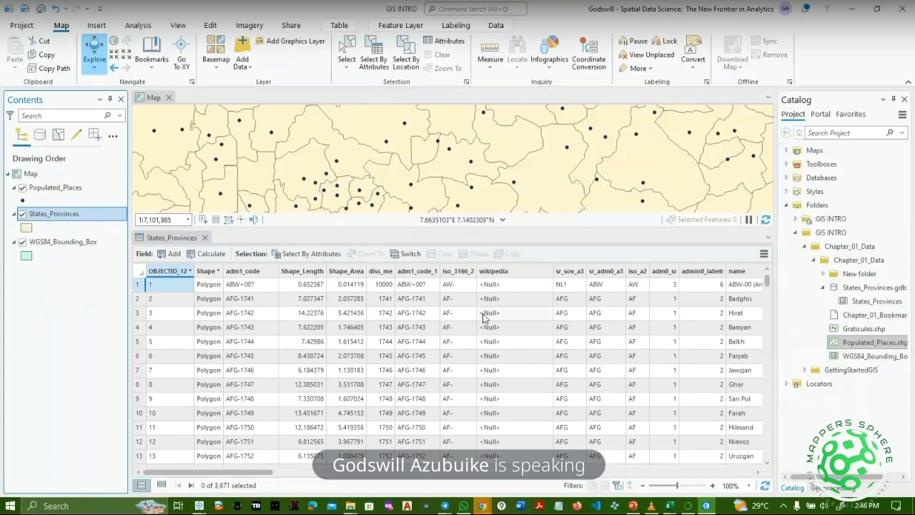
Browse the States_Provinces attribute table, pointing out the Takhar province name in row 25.
scroll(470, 410, down, 2)
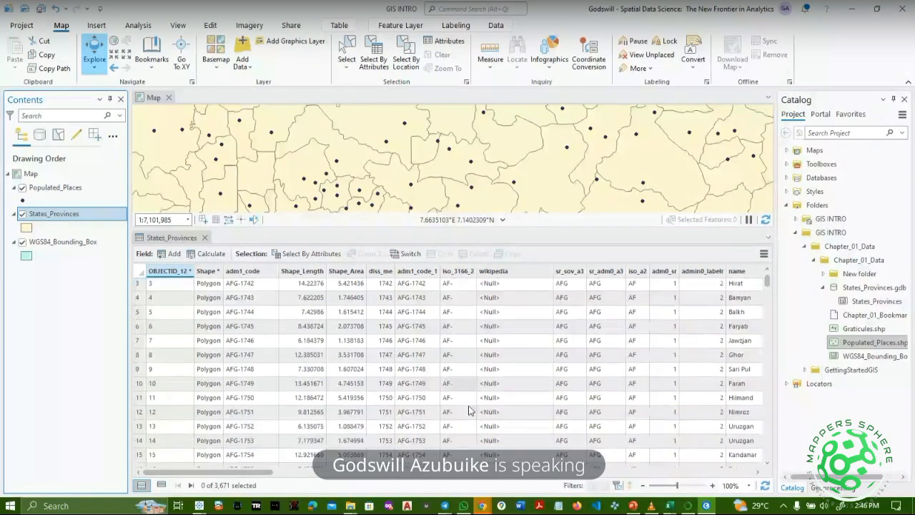
scroll(470, 410, down, 2)
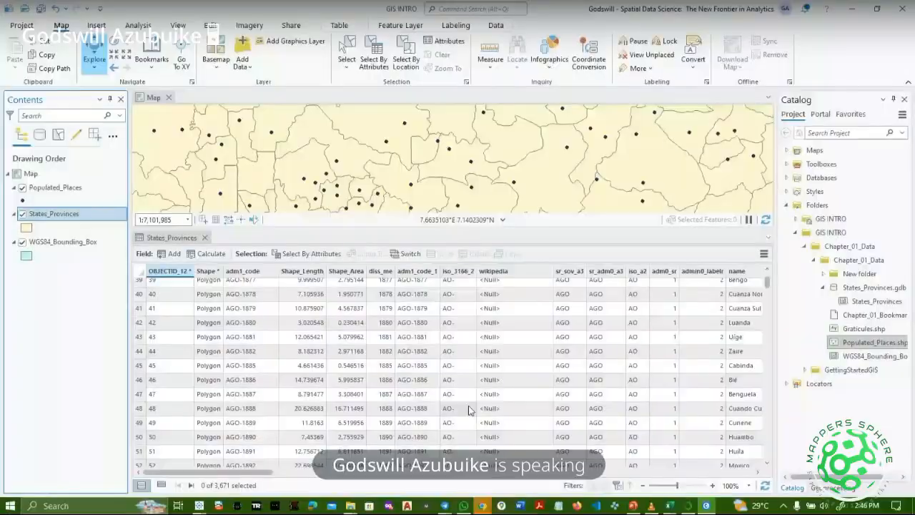
scroll(470, 409, down, 7)
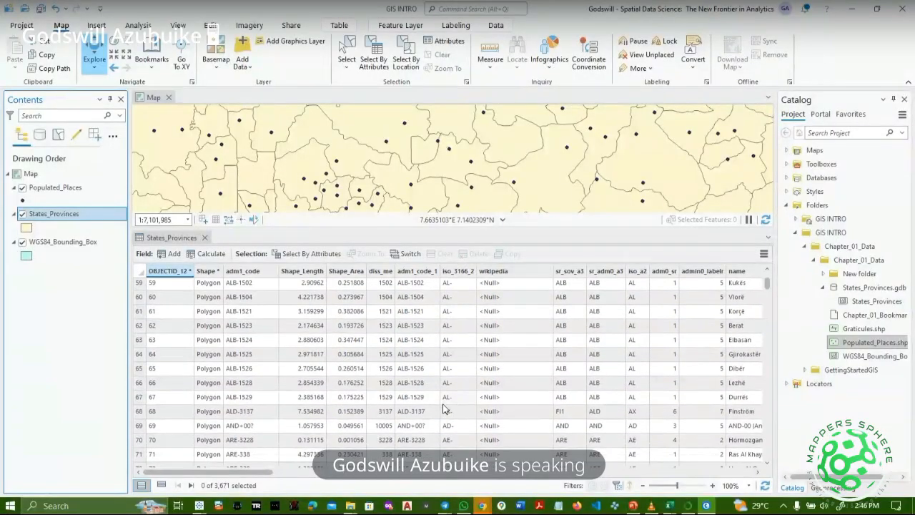
scroll(661, 343, up, 9)
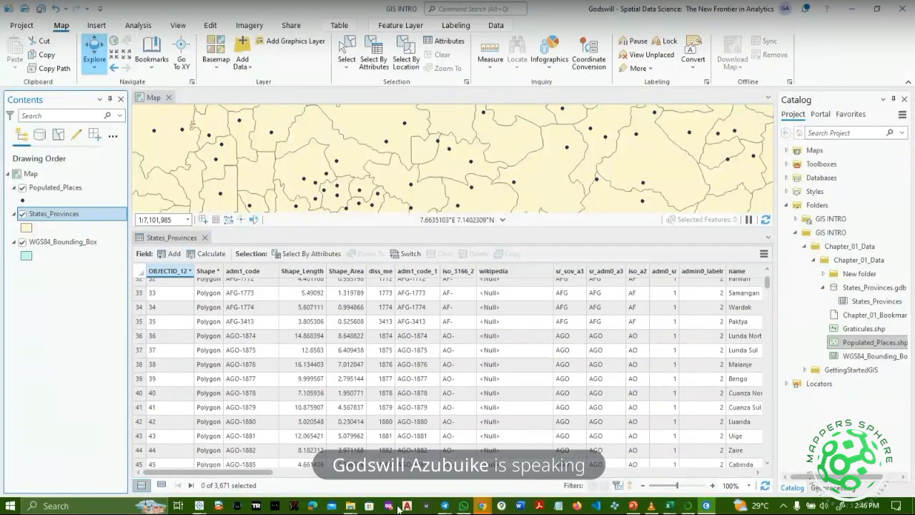
scroll(286, 443, up, 4)
drag(233, 473, 302, 484)
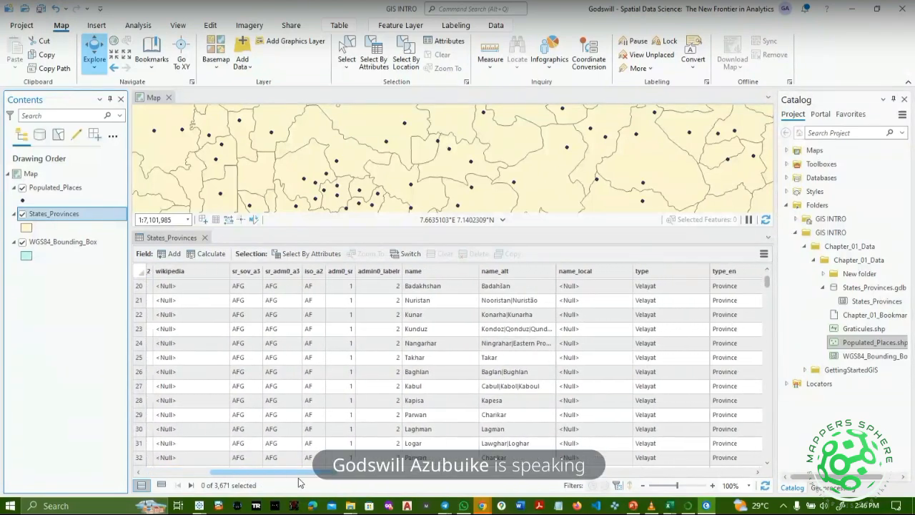
click(428, 292)
click(424, 357)
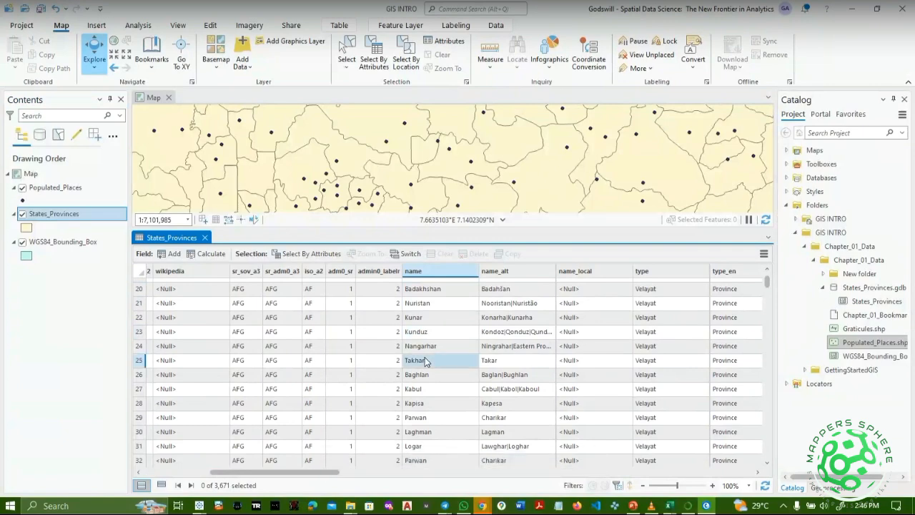
drag(287, 472, 349, 482)
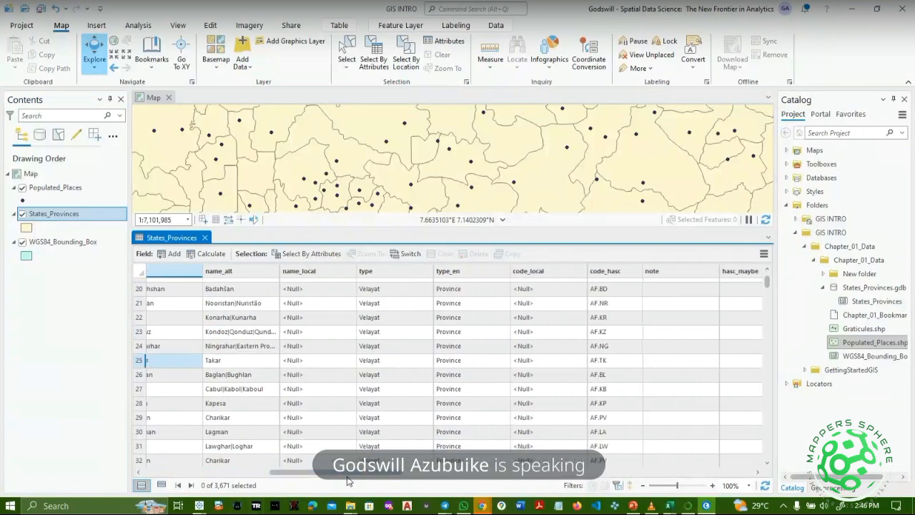
drag(372, 477, 577, 480)
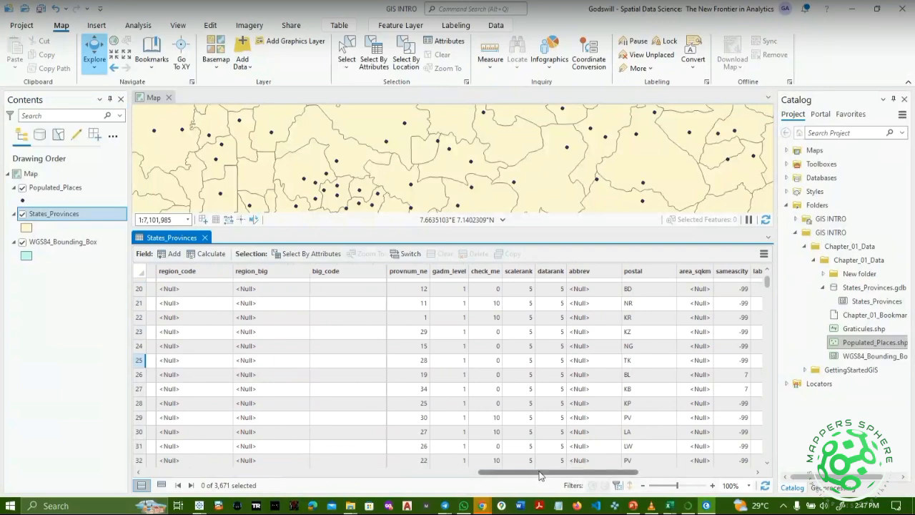
drag(541, 476, 648, 477)
drag(0, 379, 0, 379)
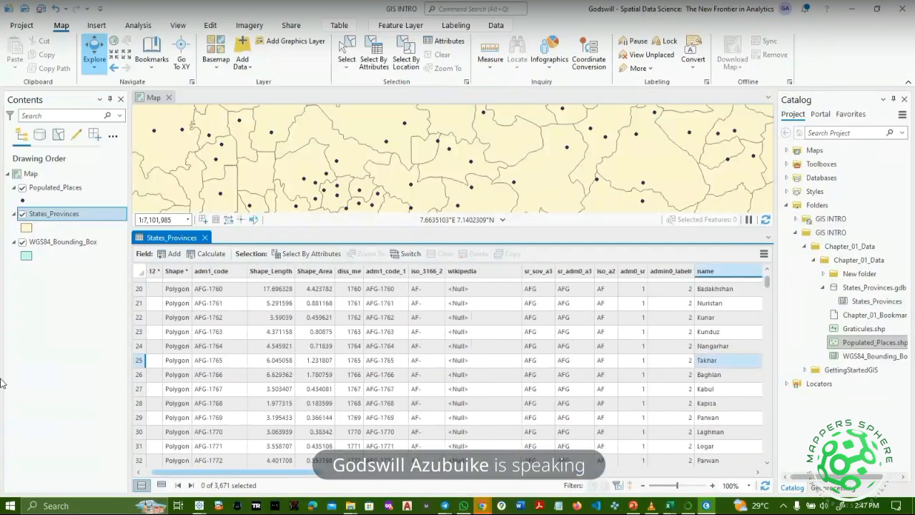
Open the Populated_Places attribute table and review its place records and Shape values.
click(32, 190)
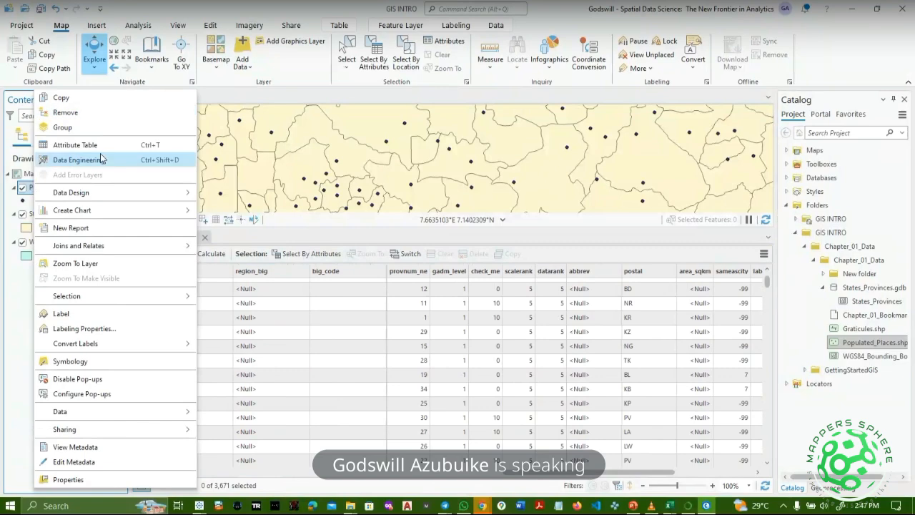
click(101, 146)
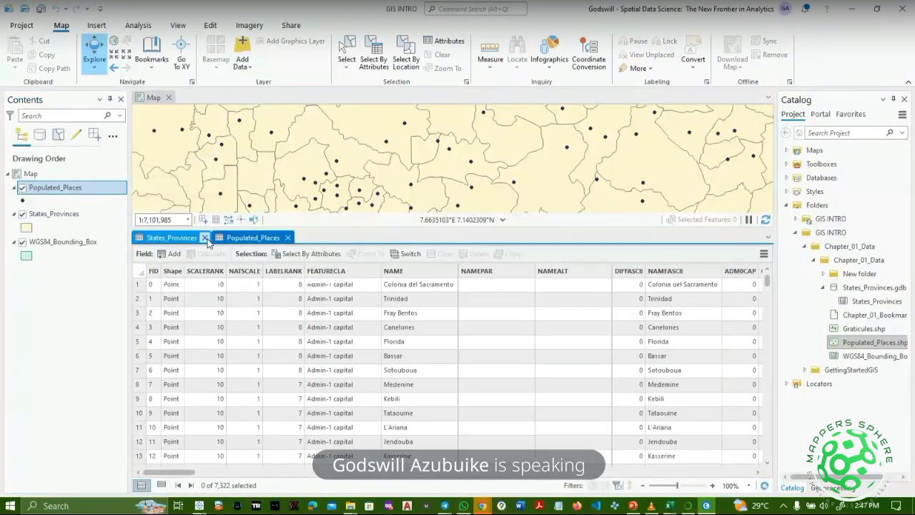
click(171, 286)
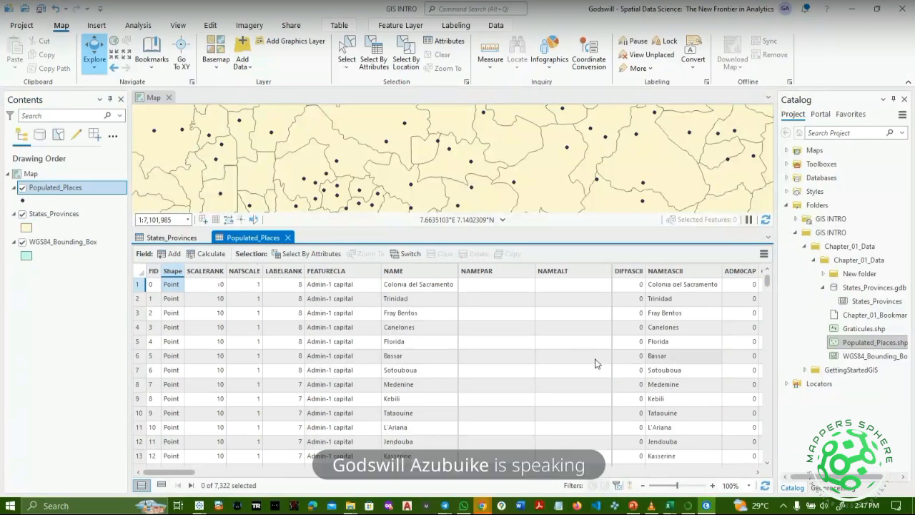
drag(198, 476, 247, 473)
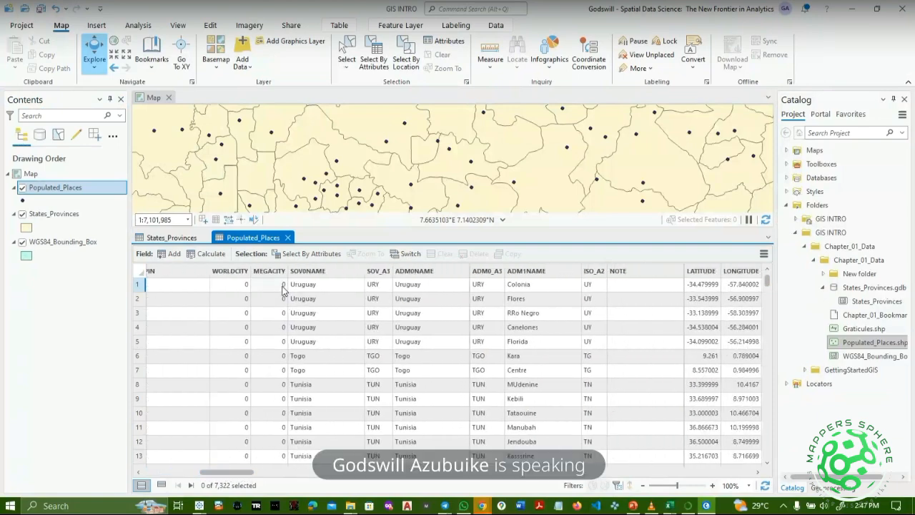
scroll(283, 290, down, 10)
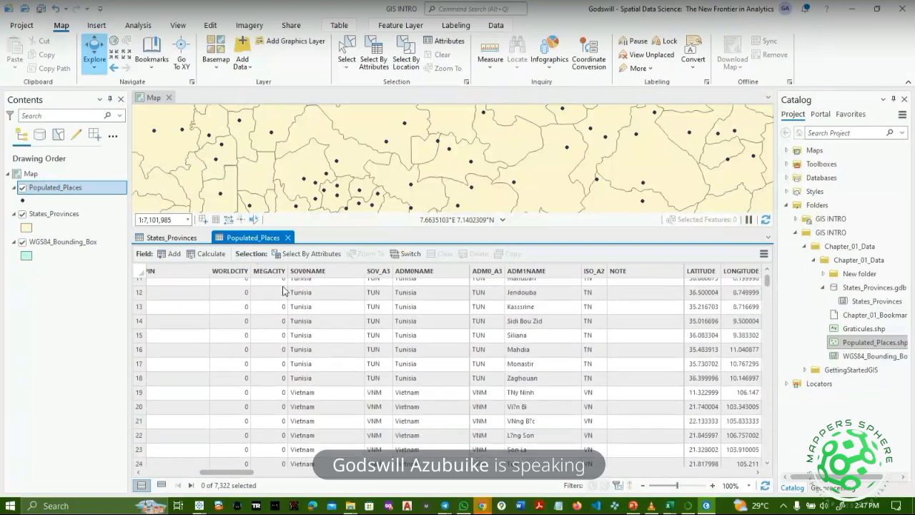
scroll(283, 289, down, 4)
scroll(300, 292, up, 8)
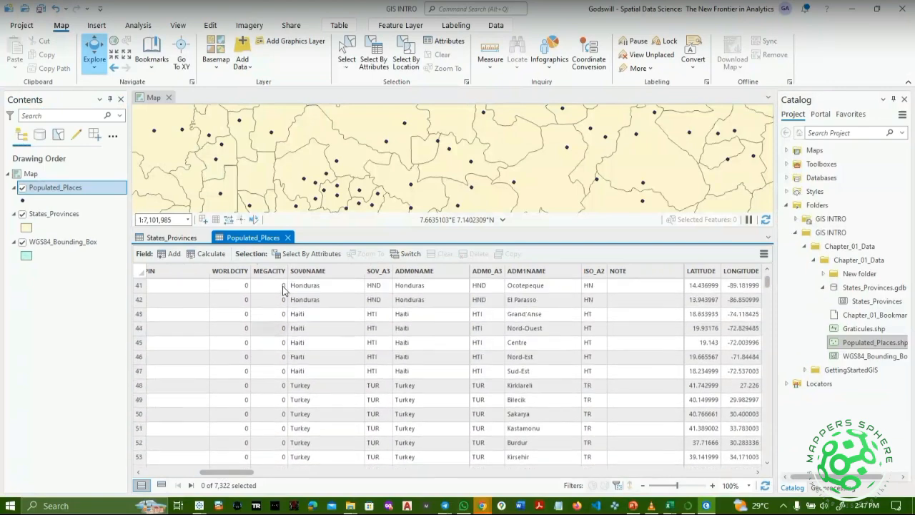
scroll(315, 294, up, 7)
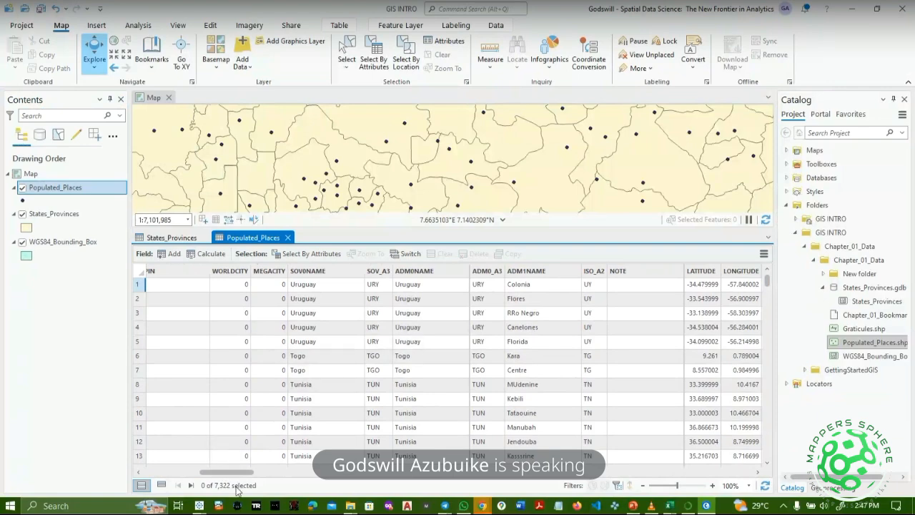
drag(244, 471, 270, 473)
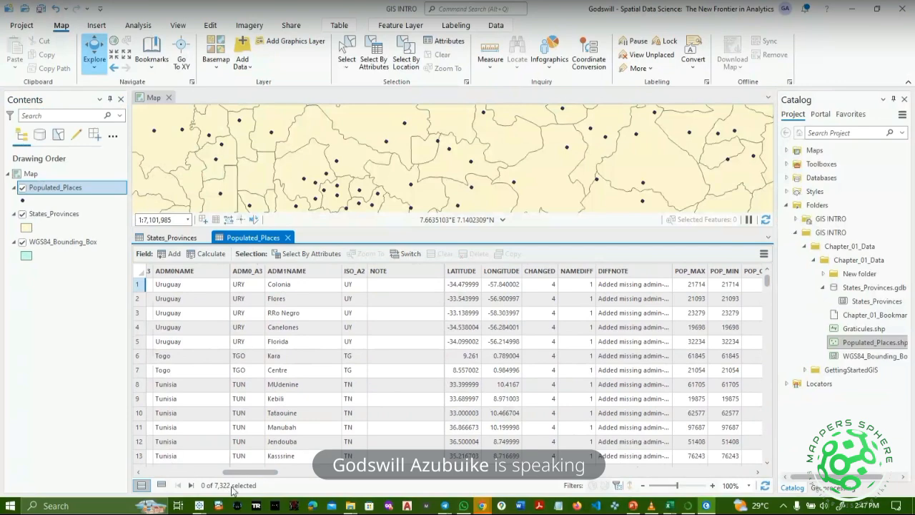
drag(238, 479, 270, 476)
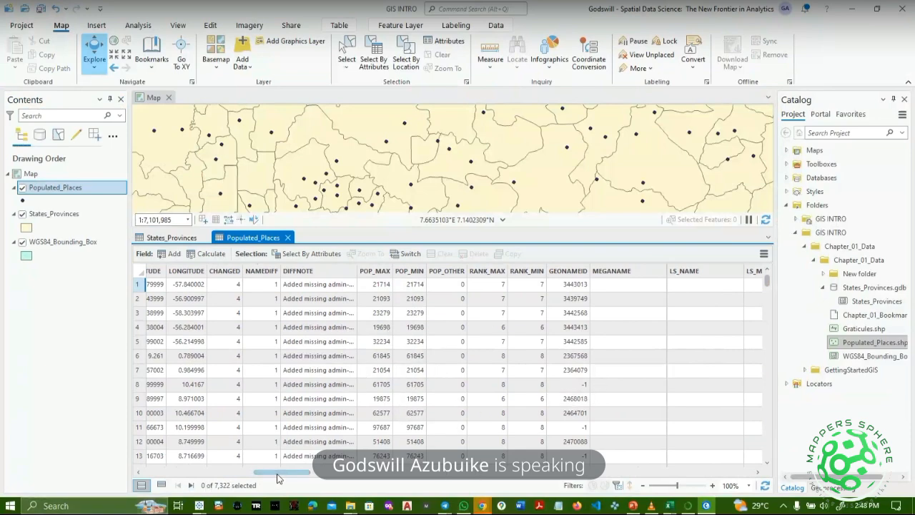
drag(279, 476, 157, 478)
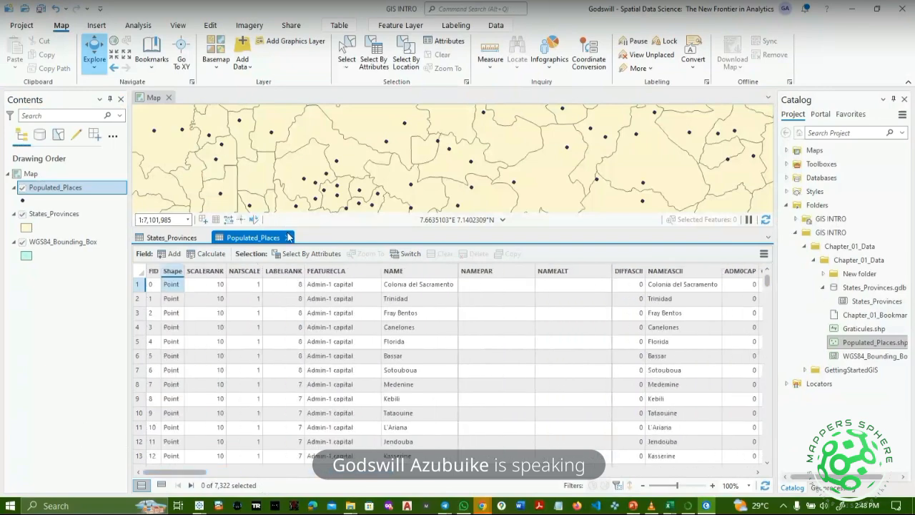
Close the Populated_Places and States_Provinces tables and bring up the States_Provinces layer options.
click(288, 237)
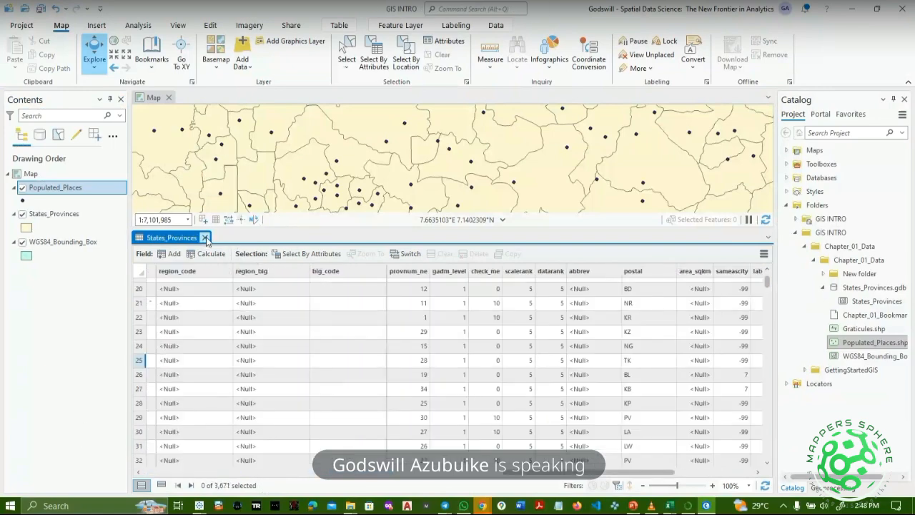
click(205, 237)
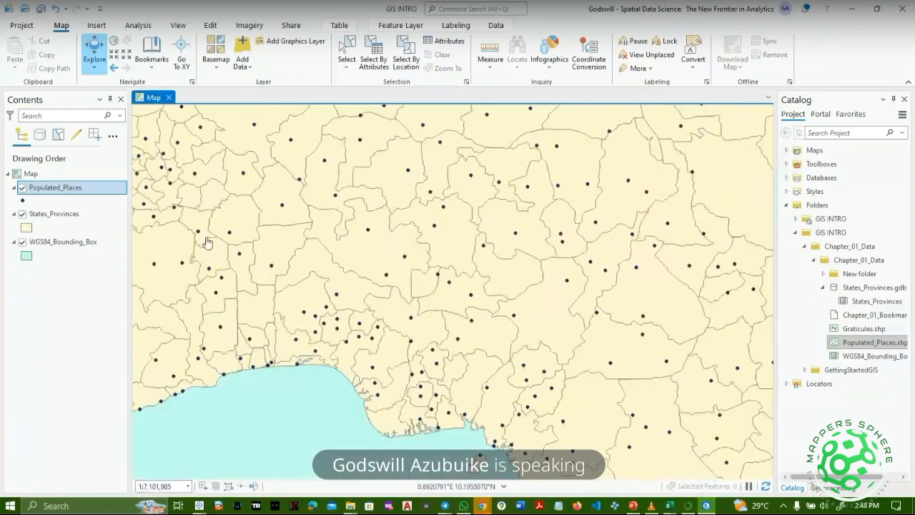
right_click(37, 214)
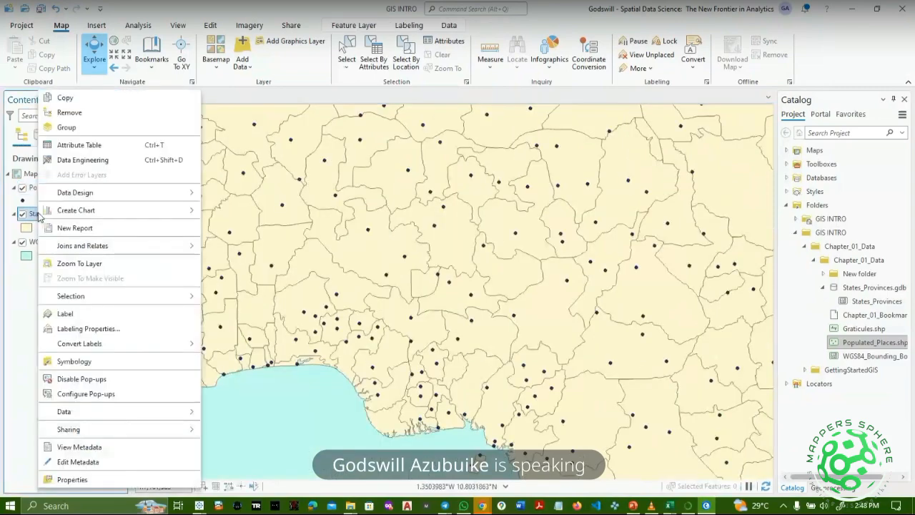
Open the States_Provinces labeling properties and keep Arcade as the expression language.
click(120, 332)
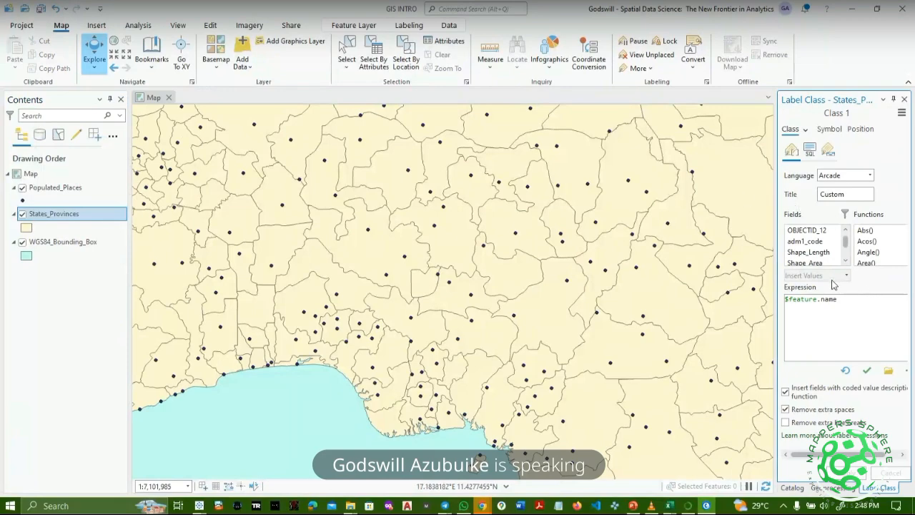
drag(847, 243, 848, 261)
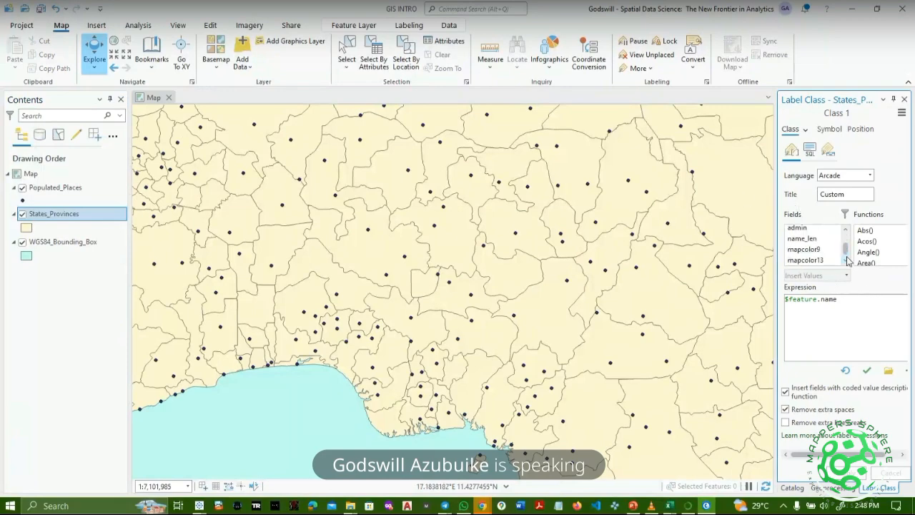
click(854, 178)
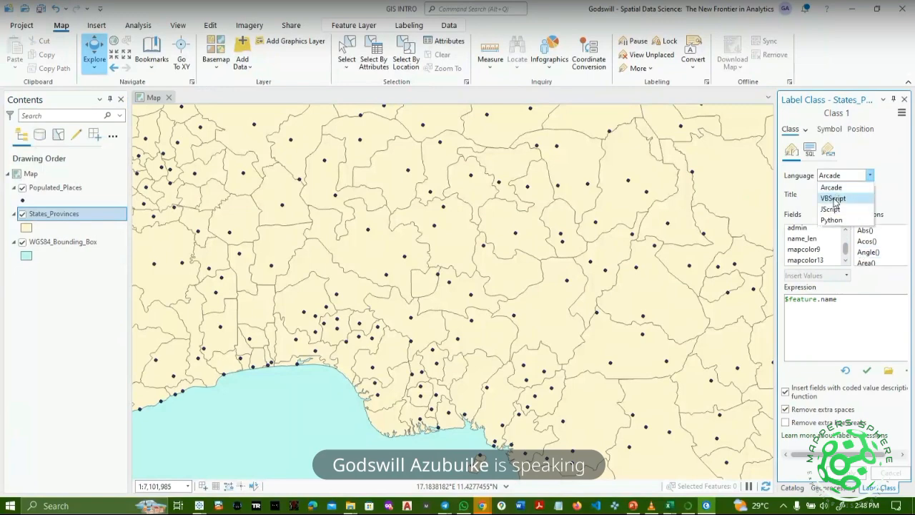
click(836, 189)
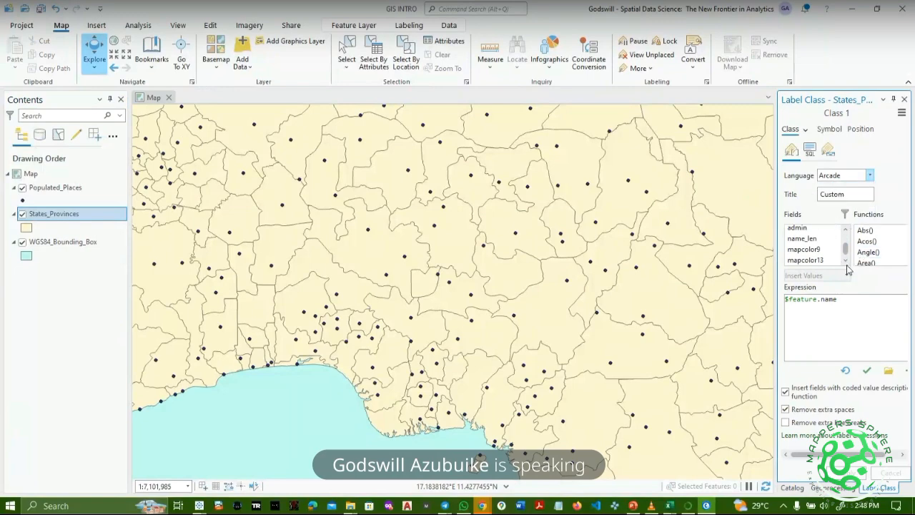
drag(848, 251, 848, 239)
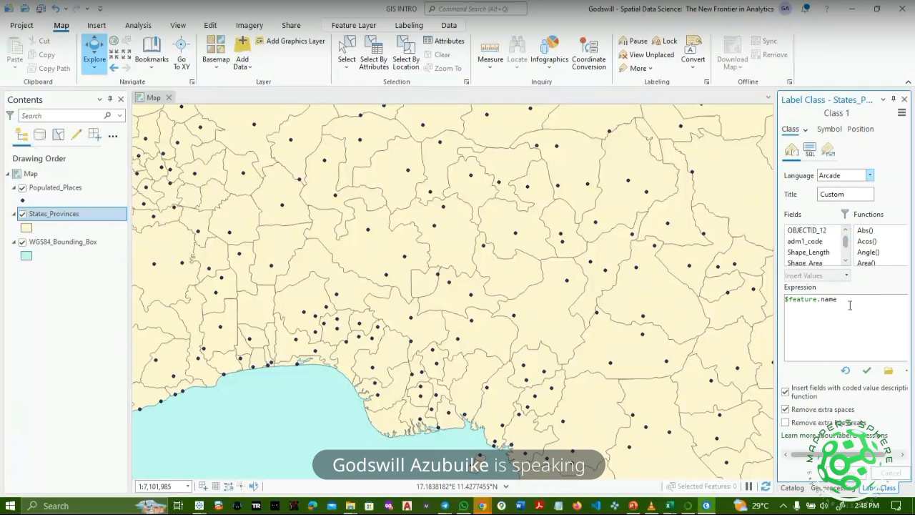
Replace the label expression with the name field ($feature.name), verify it and apply.
drag(850, 305, 781, 305)
key(Delete)
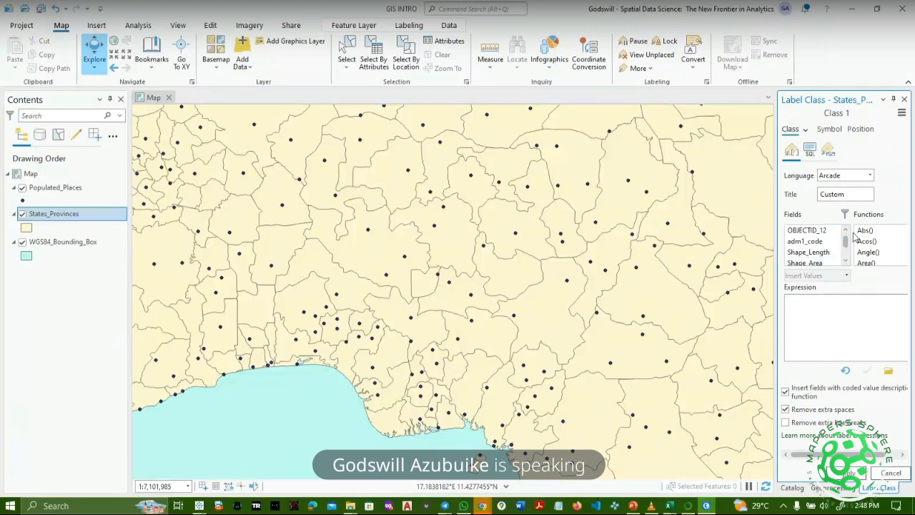
drag(849, 242, 851, 245)
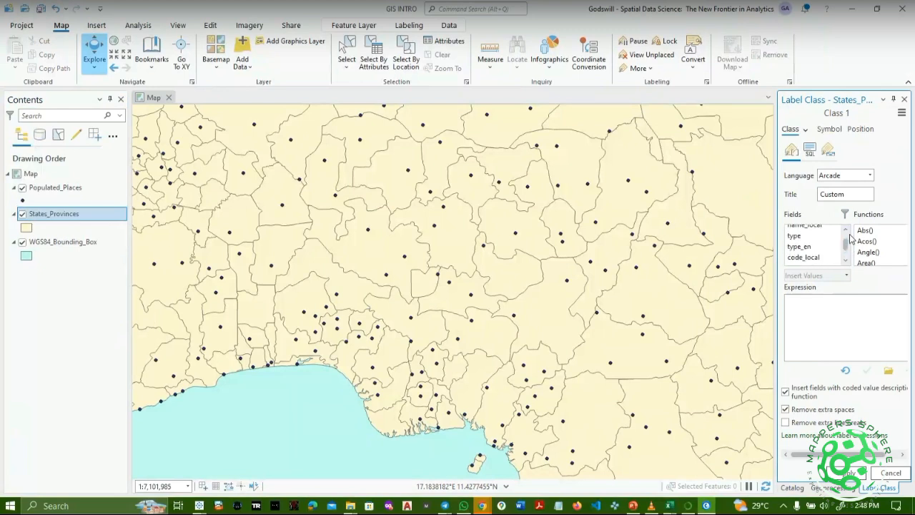
scroll(849, 233, up, 2)
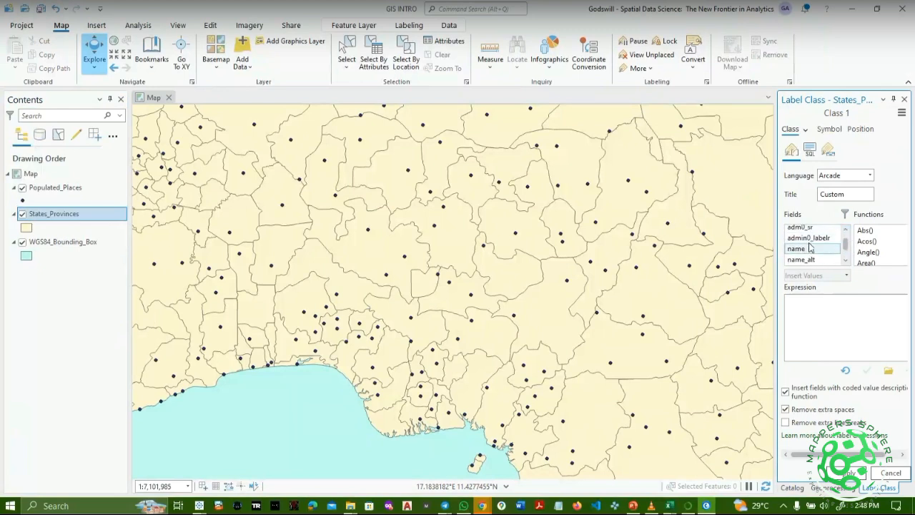
double_click(808, 249)
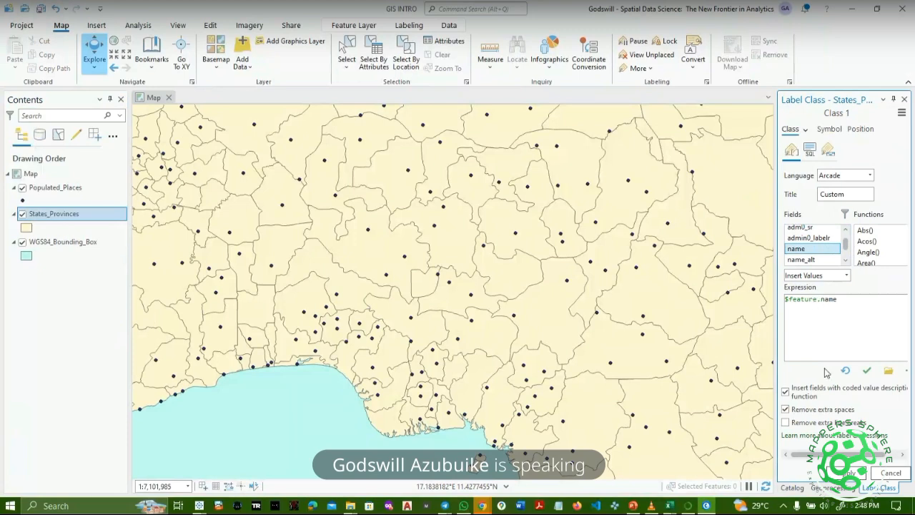
click(867, 370)
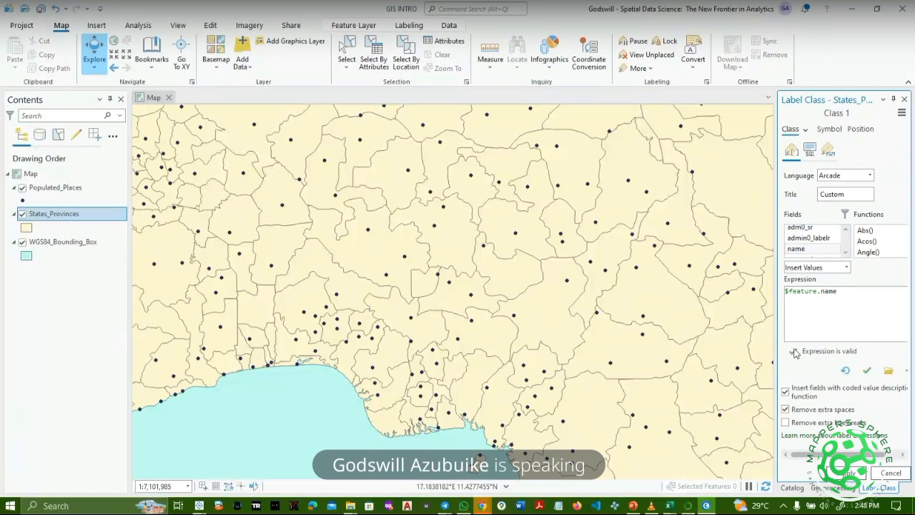
click(849, 473)
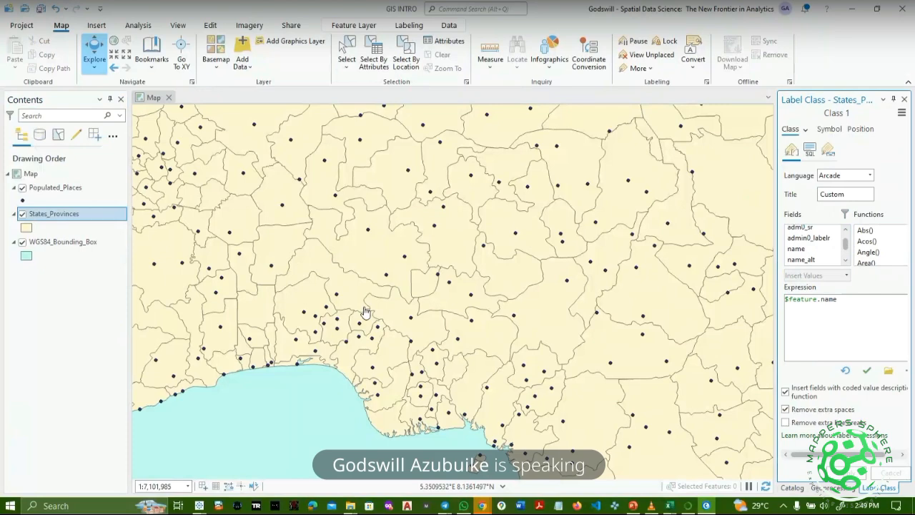
scroll(364, 312, up, 4)
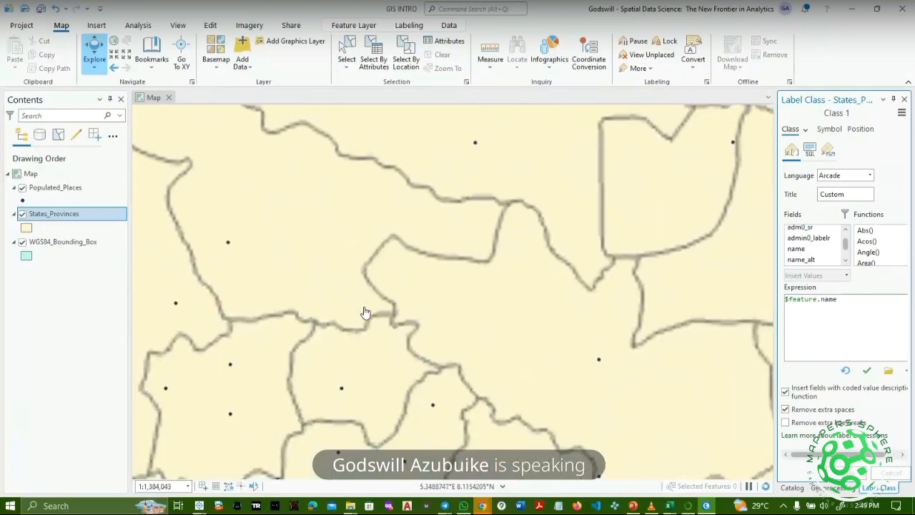
scroll(365, 312, down, 6)
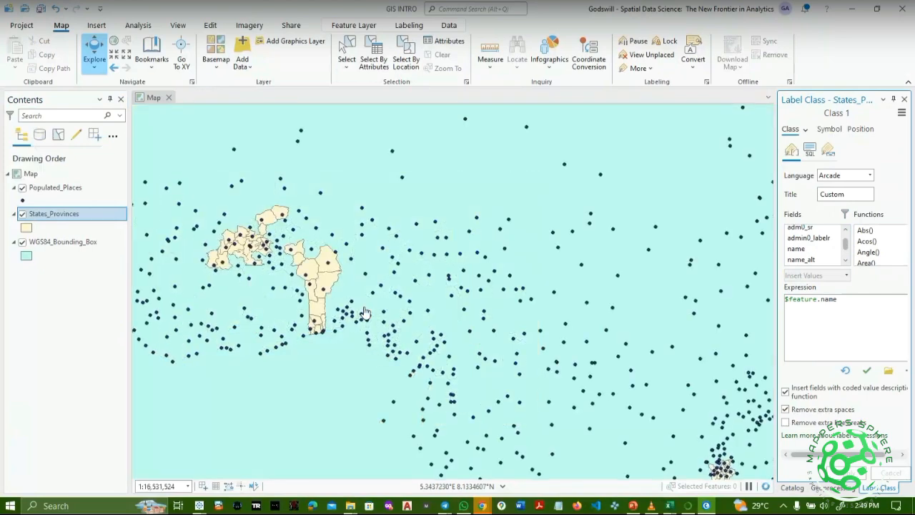
scroll(365, 311, up, 2)
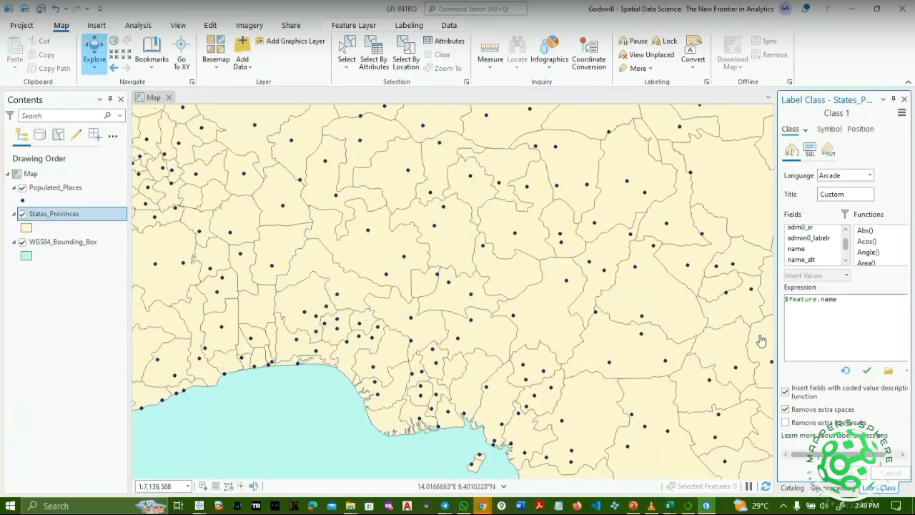
click(765, 488)
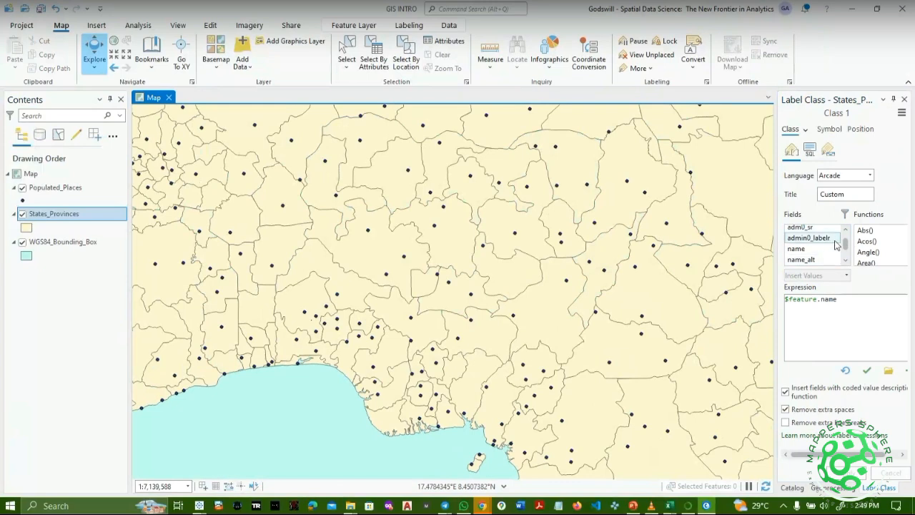
Turn on States_Provinces labels so names like Kaduna, Niger and Plateau show, then recentre the map.
drag(845, 242, 847, 243)
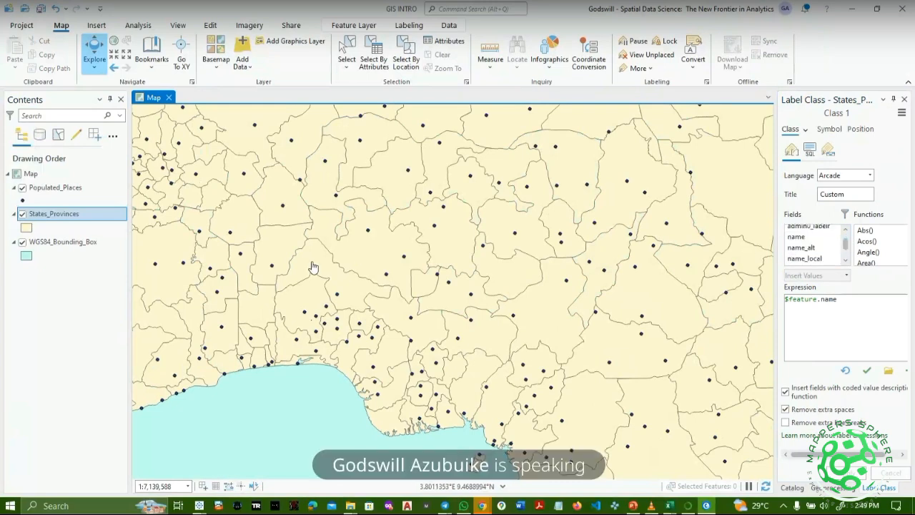
click(99, 221)
right_click(99, 221)
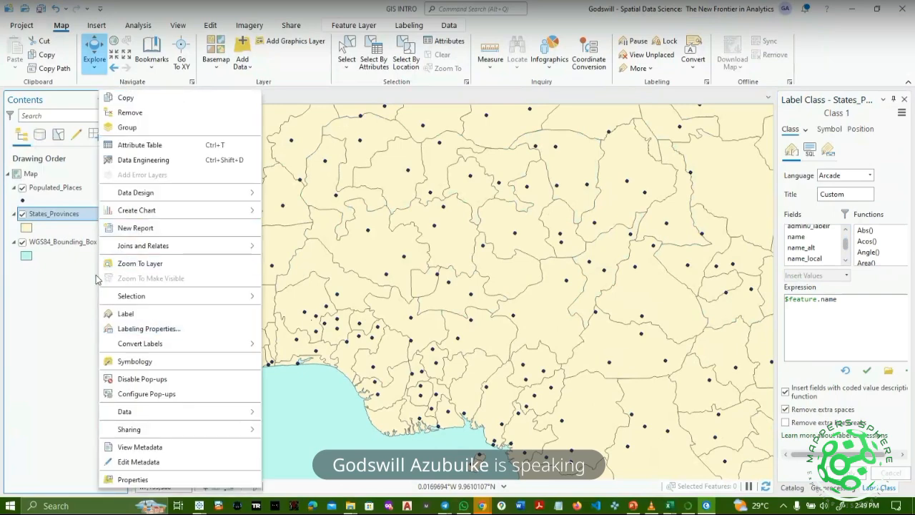
right_click(60, 219)
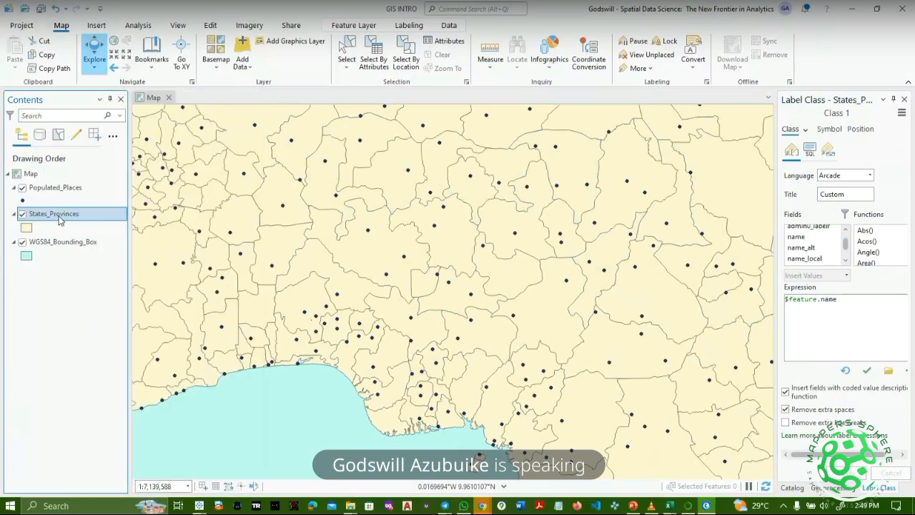
right_click(59, 220)
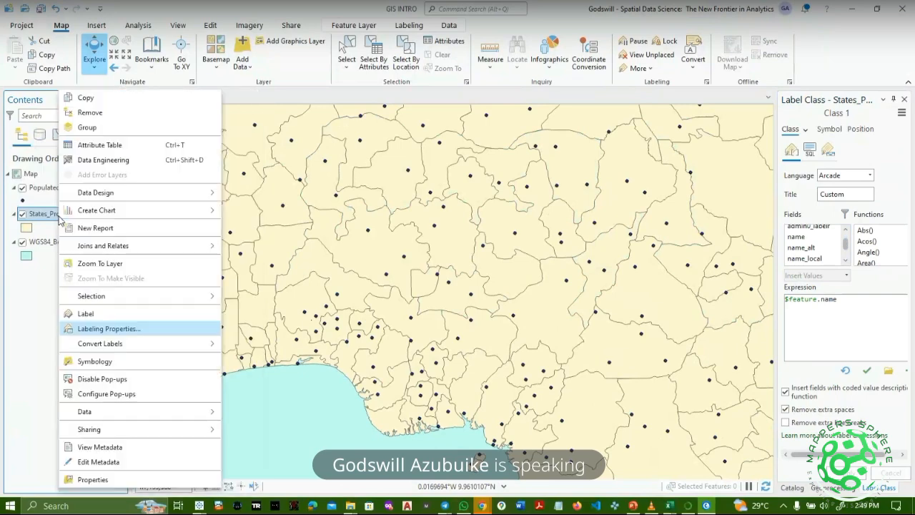
click(99, 318)
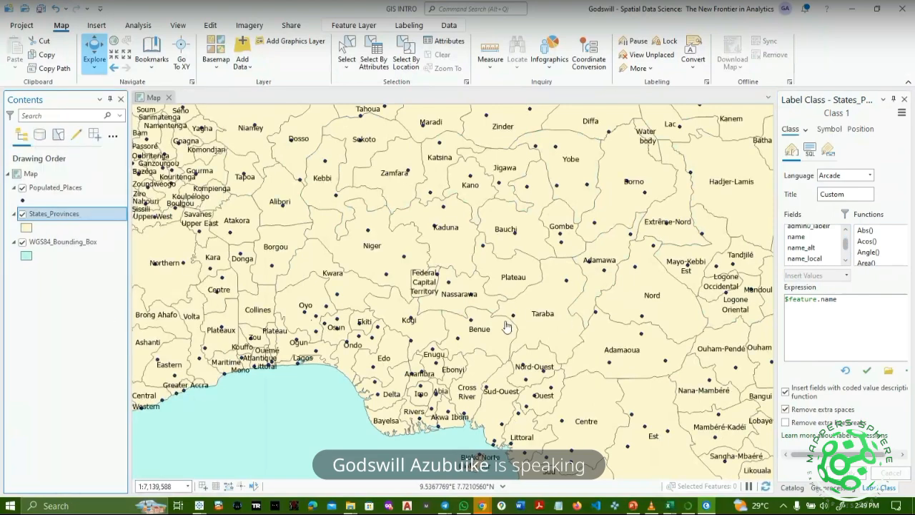
scroll(355, 248, up, 1)
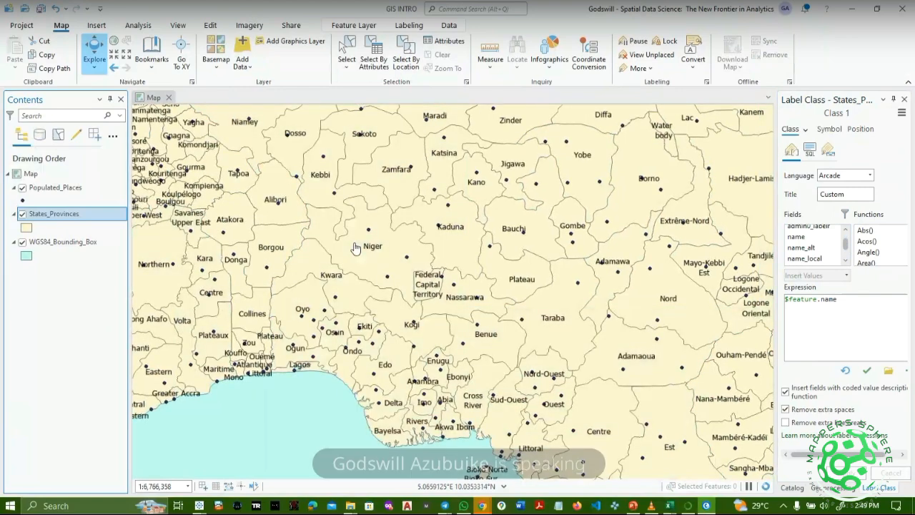
drag(433, 286, 428, 322)
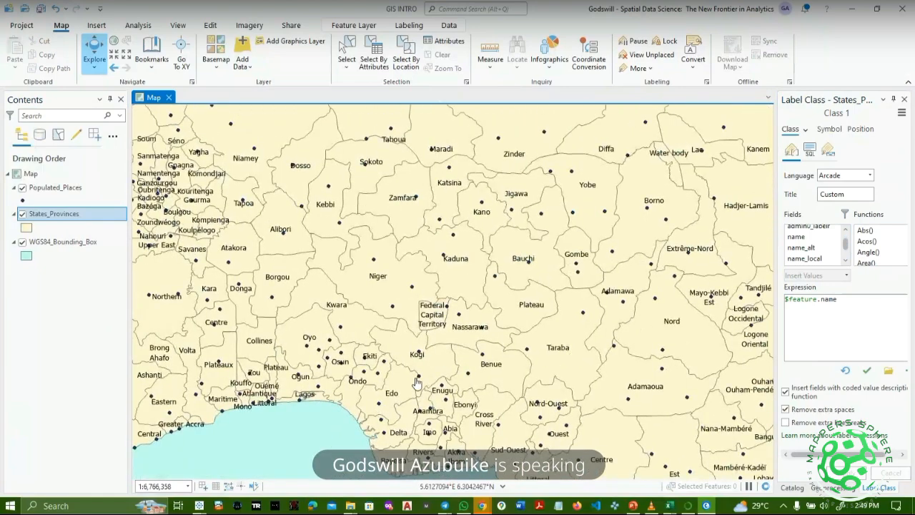
In Populated_Places labeling properties, enter $feature.NAME, remove the duplicate text, verify and apply.
click(45, 189)
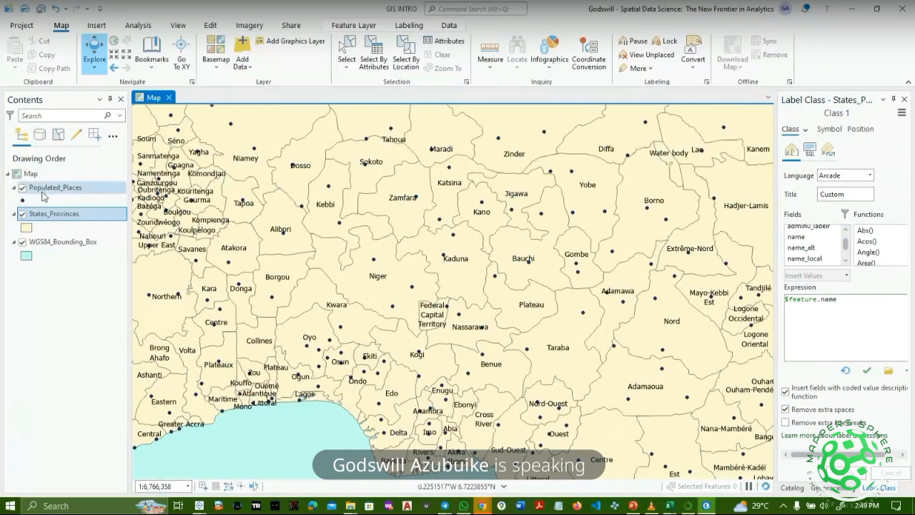
right_click(47, 189)
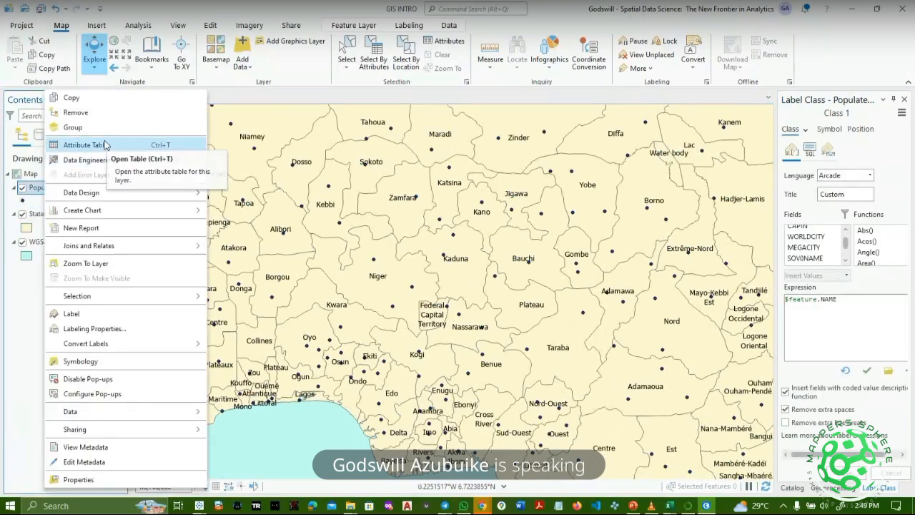
click(100, 329)
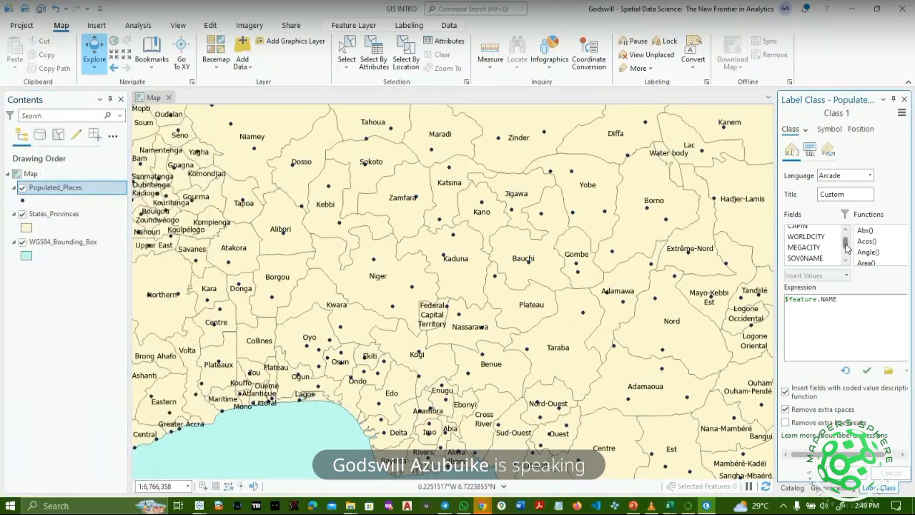
mouse_move(849, 247)
mouse_down()
mouse_move(848, 237)
mouse_move(849, 246)
mouse_up()
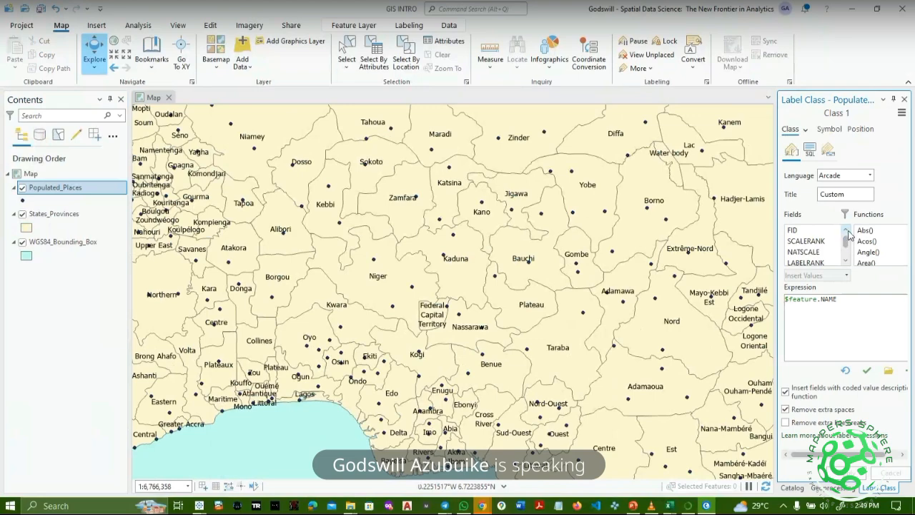
click(848, 263)
click(849, 265)
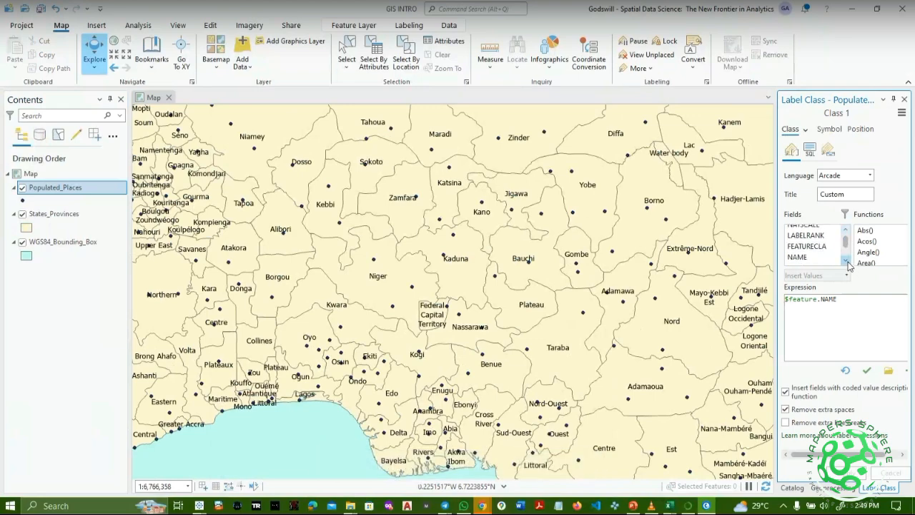
click(849, 264)
double_click(806, 248)
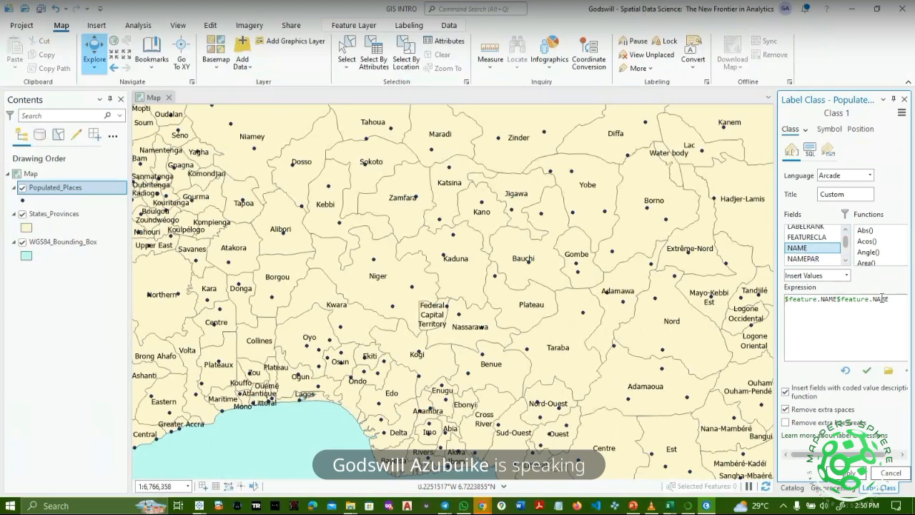
click(907, 299)
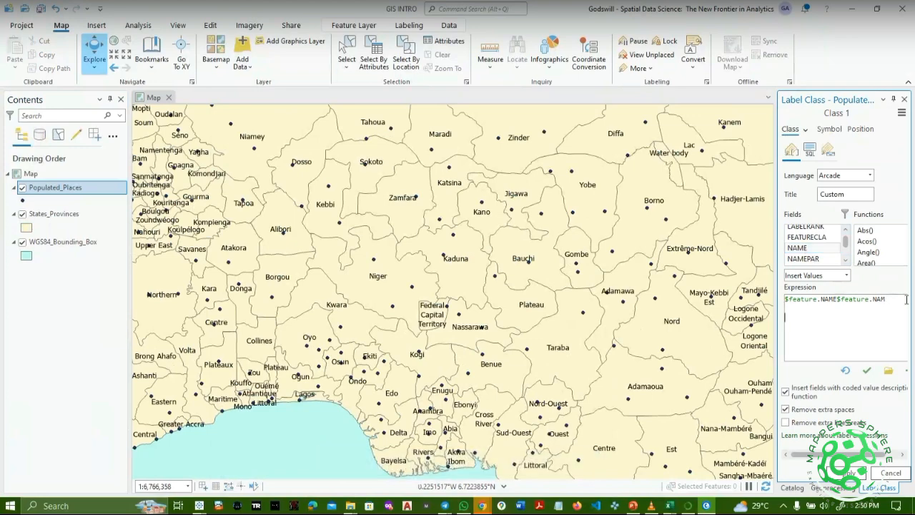
key(BackSpace)
key(BackSpace)
key(BackSpace)
key(BackSpace)
key(BackSpace)
key(BackSpace)
key(BackSpace)
key(BackSpace)
key(BackSpace)
key(BackSpace)
click(867, 371)
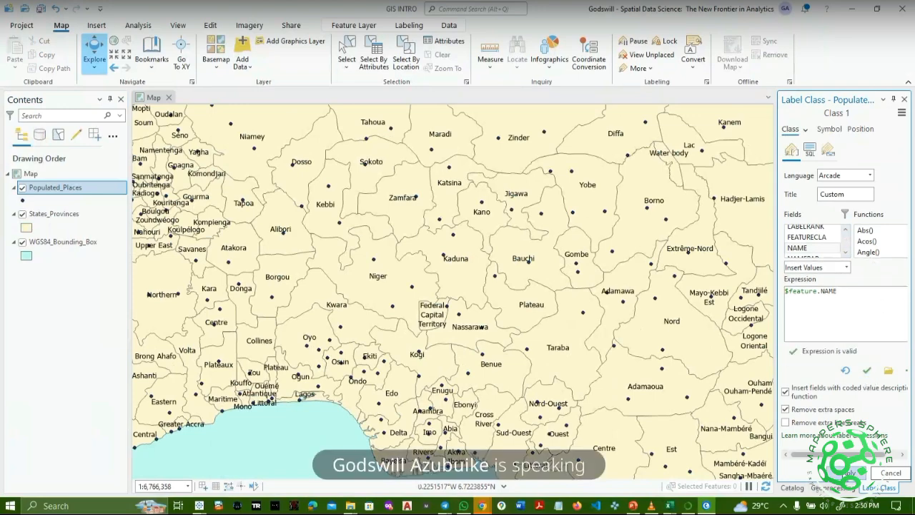
click(851, 474)
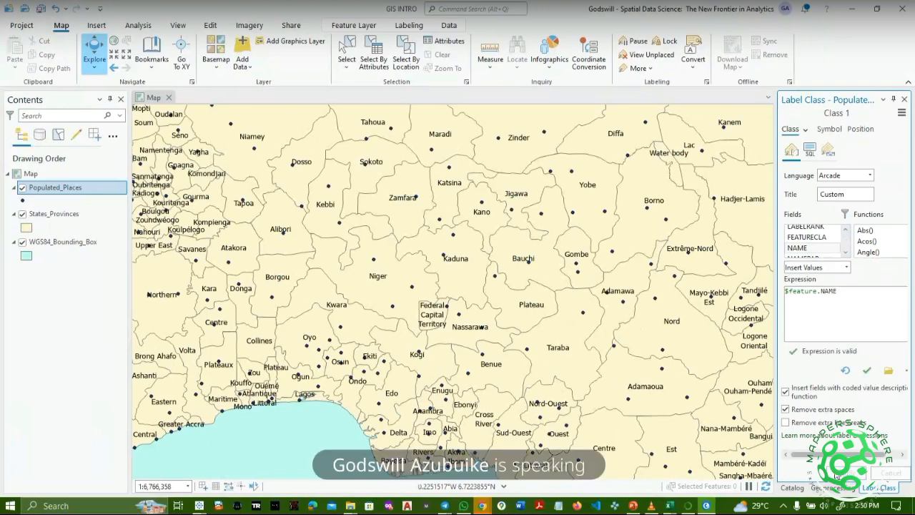
Turn on Populated_Places labels and view southern Nigeria with Ibadan, Benin City and Lagos labelled.
right_click(51, 190)
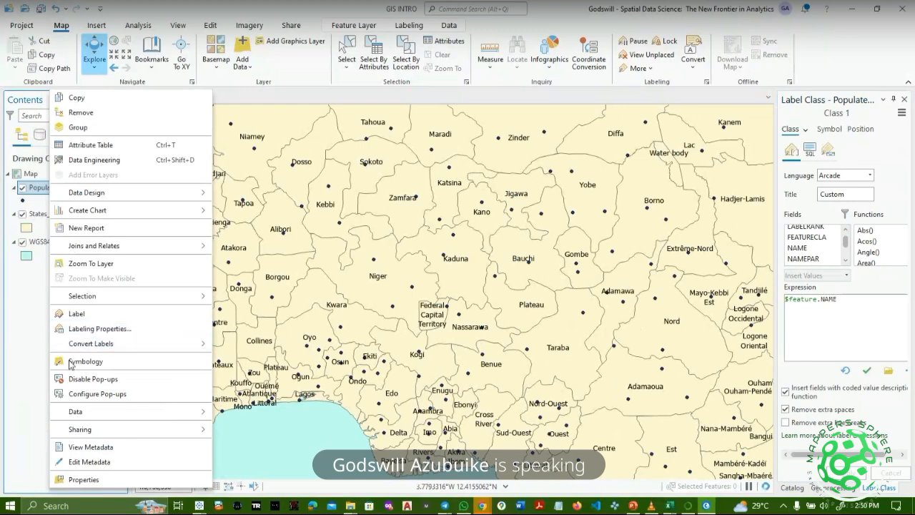
click(85, 320)
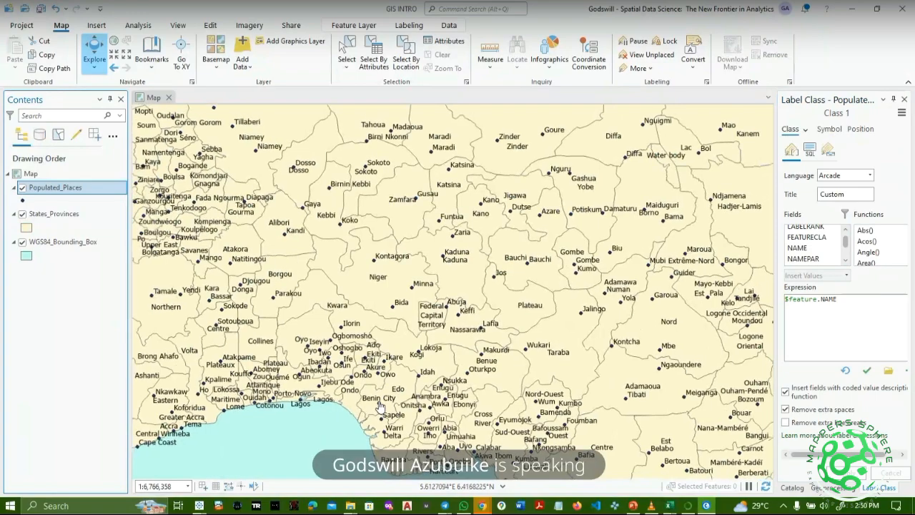
scroll(379, 405, up, 3)
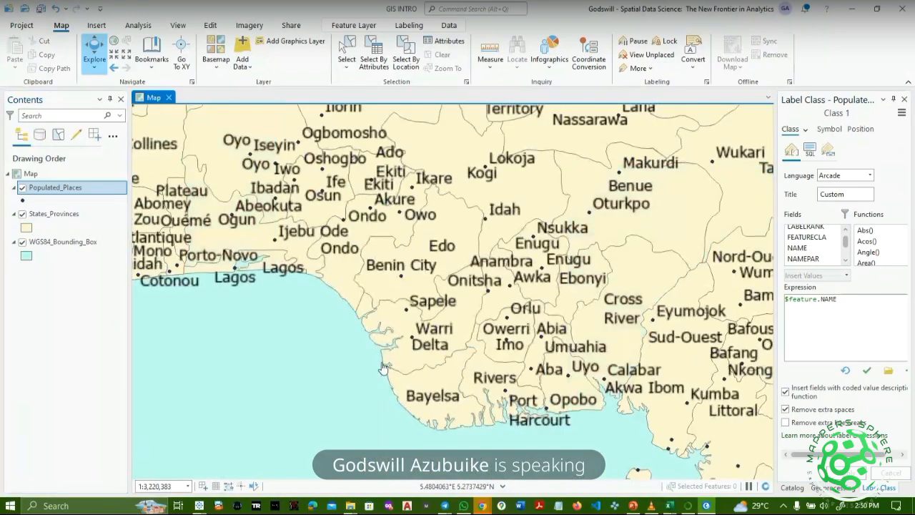
drag(472, 326, 392, 358)
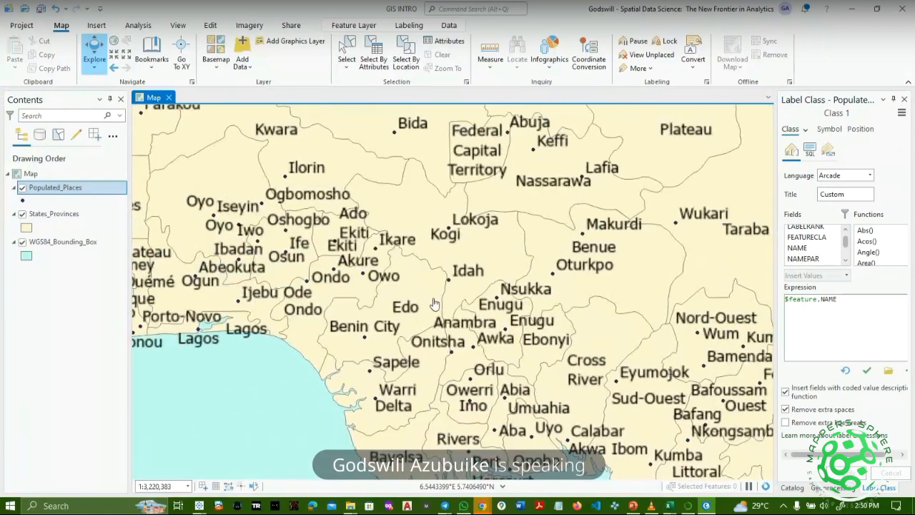
Toggle both layers' visibility to compare them, then switch off the Populated_Places labels.
click(23, 191)
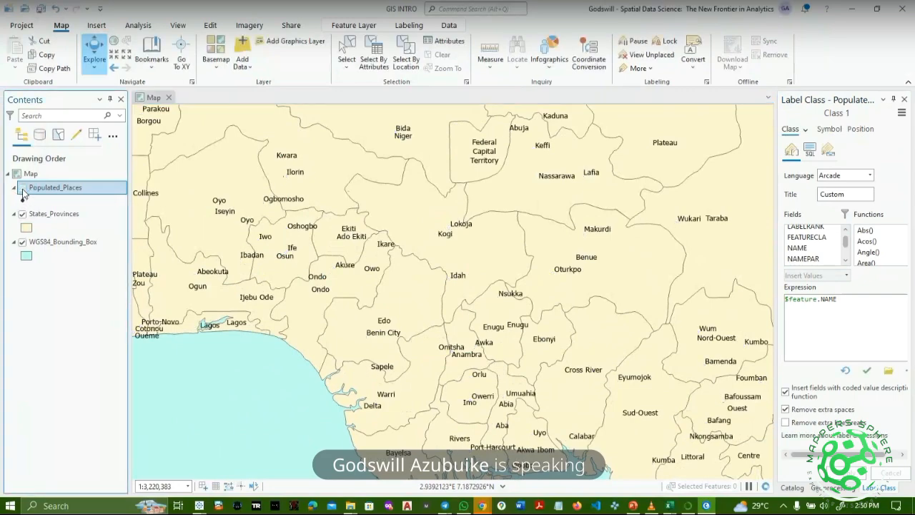
click(22, 188)
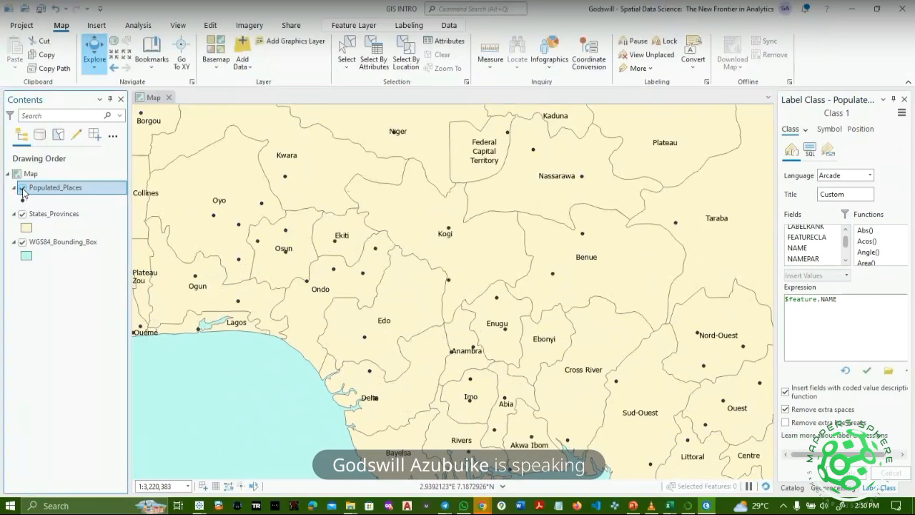
click(22, 188)
click(22, 214)
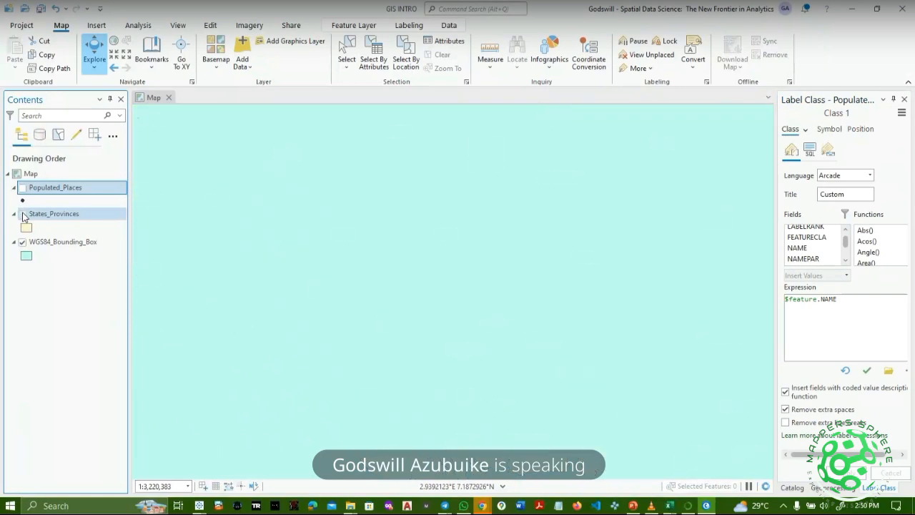
click(23, 213)
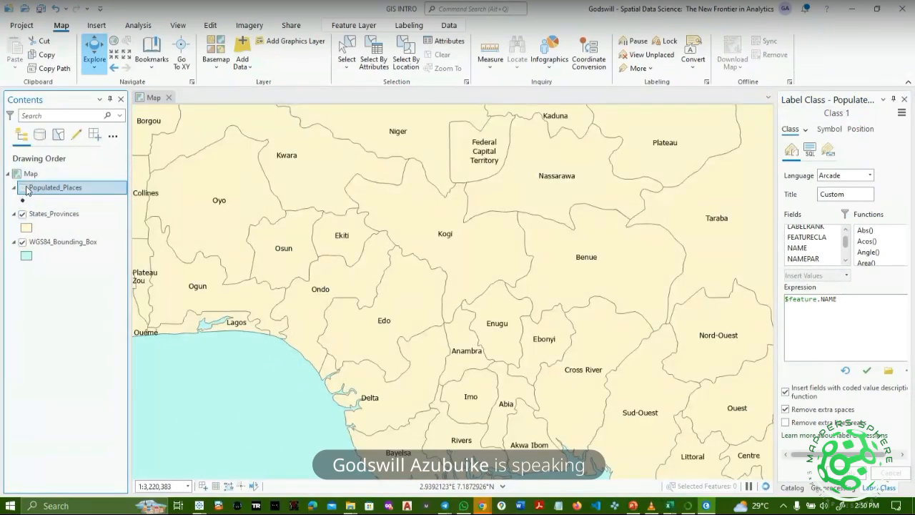
click(22, 189)
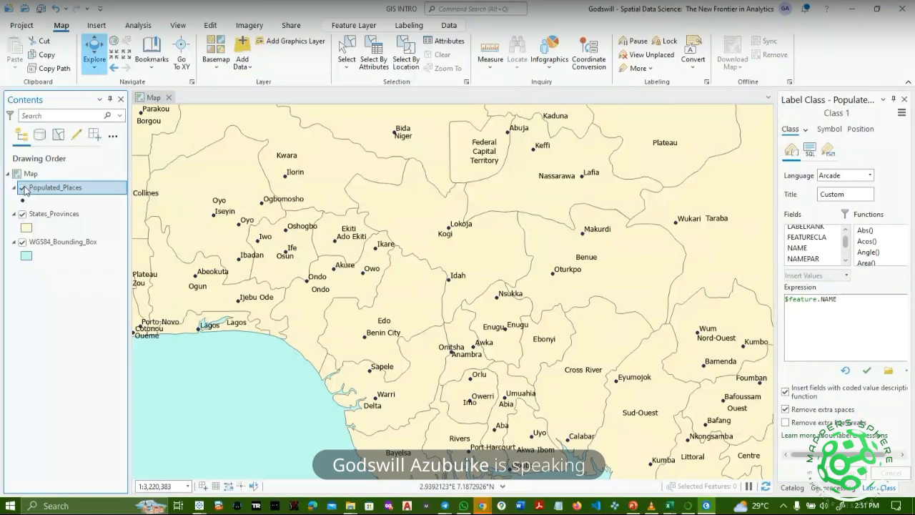
click(23, 188)
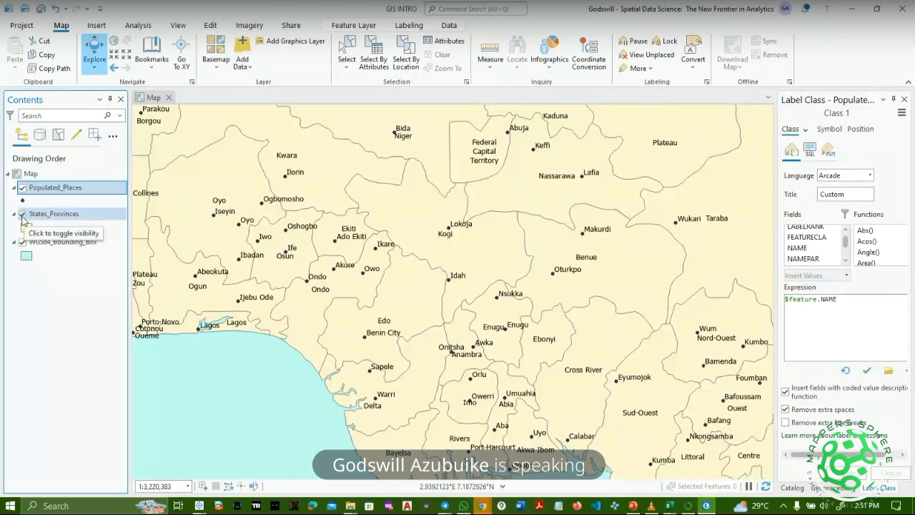
click(23, 215)
click(22, 215)
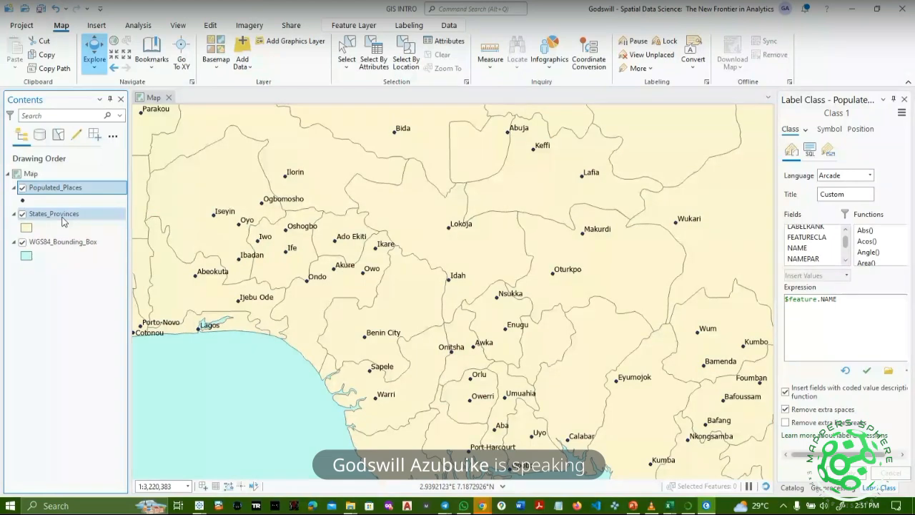
right_click(63, 187)
click(107, 318)
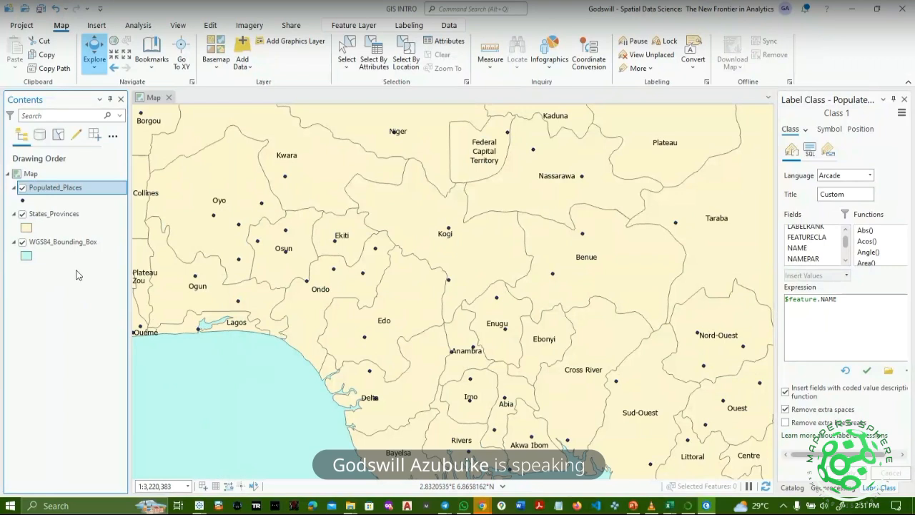
Turn Populated_Places labels back on and switch off the States_Provinces name labels.
right_click(66, 195)
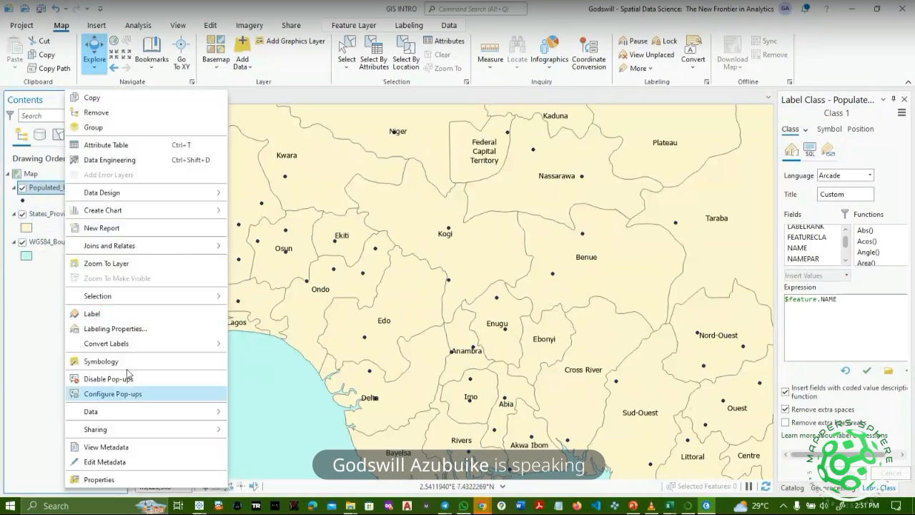
click(100, 314)
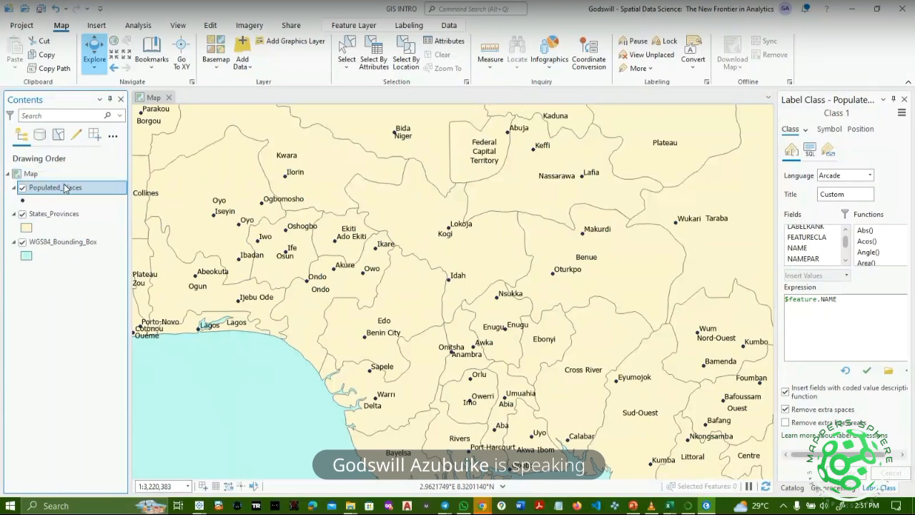
click(58, 223)
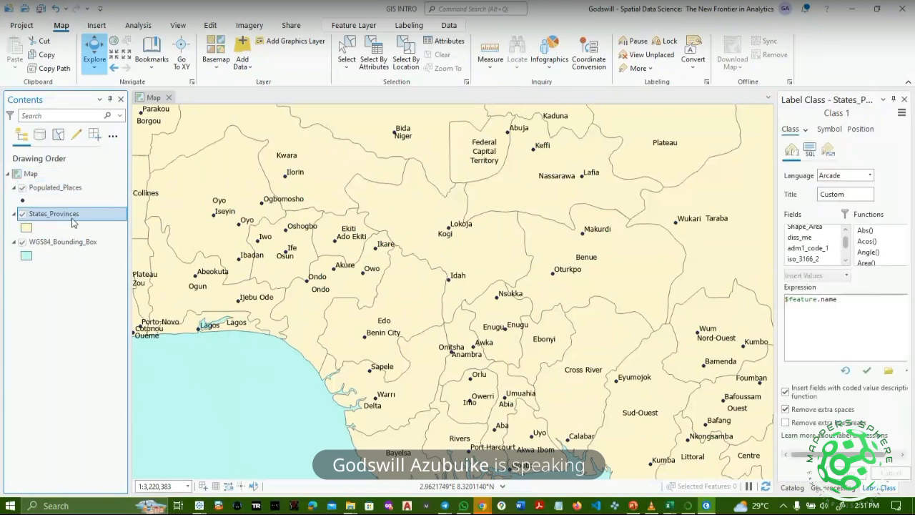
right_click(63, 223)
click(83, 313)
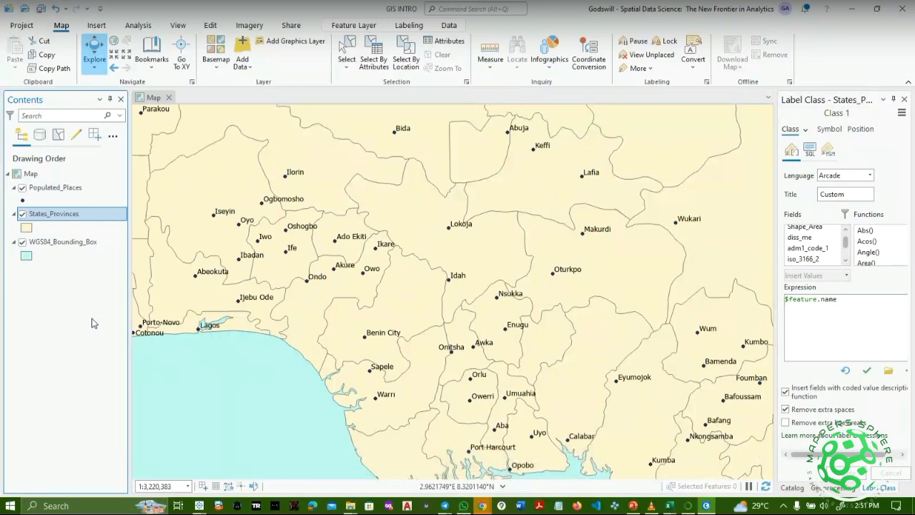
Zoom out from Nigeria to show northern Africa around the Agadez province.
scroll(331, 284, down, 5)
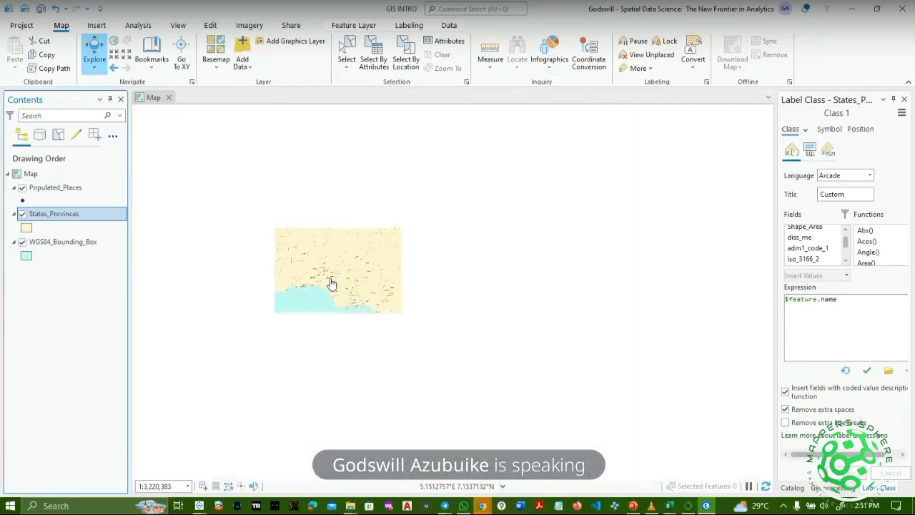
scroll(332, 284, down, 2)
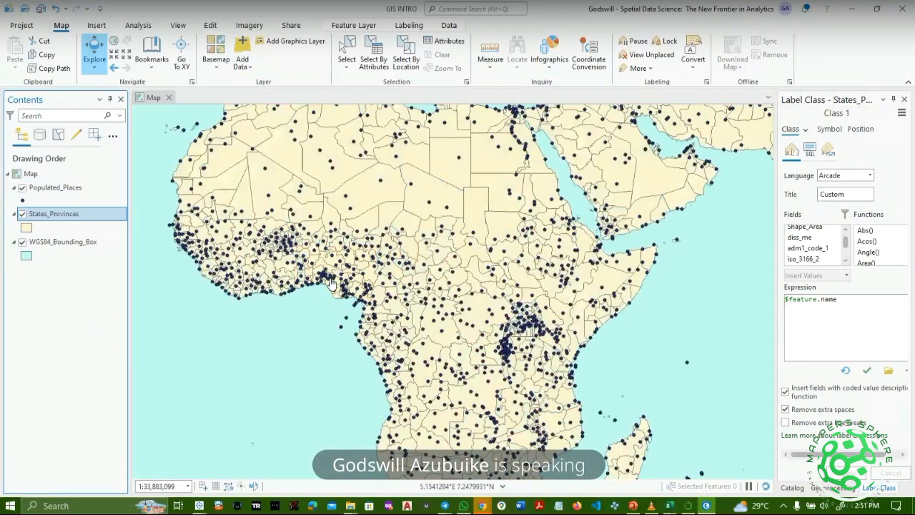
scroll(469, 227, up, 2)
scroll(468, 227, down, 2)
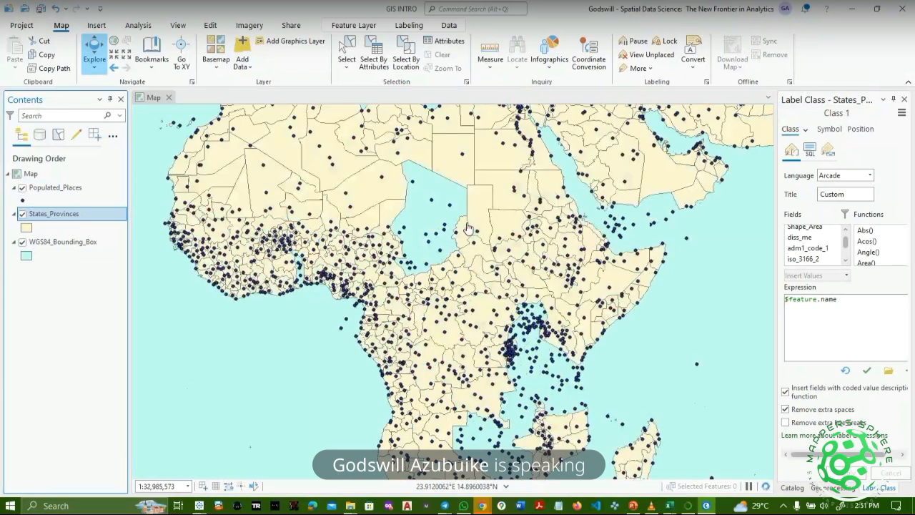
scroll(353, 307, up, 2)
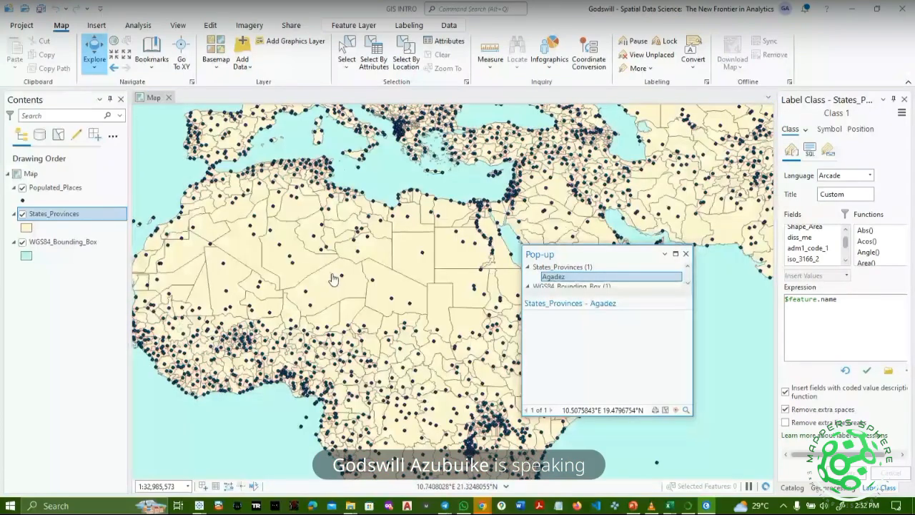
Rearrange the pop-up window and identify Al Kufrah province and Al Jawf, reading their attributes.
drag(620, 238, 622, 216)
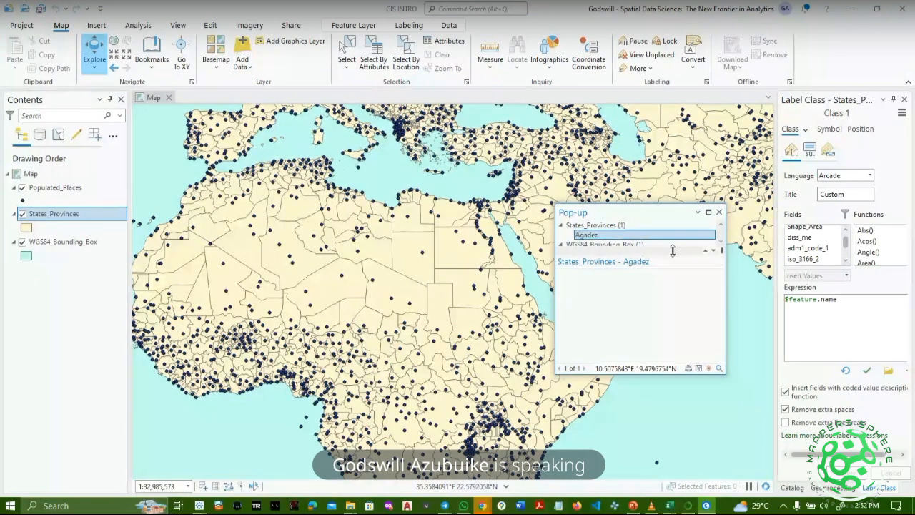
drag(672, 248, 672, 348)
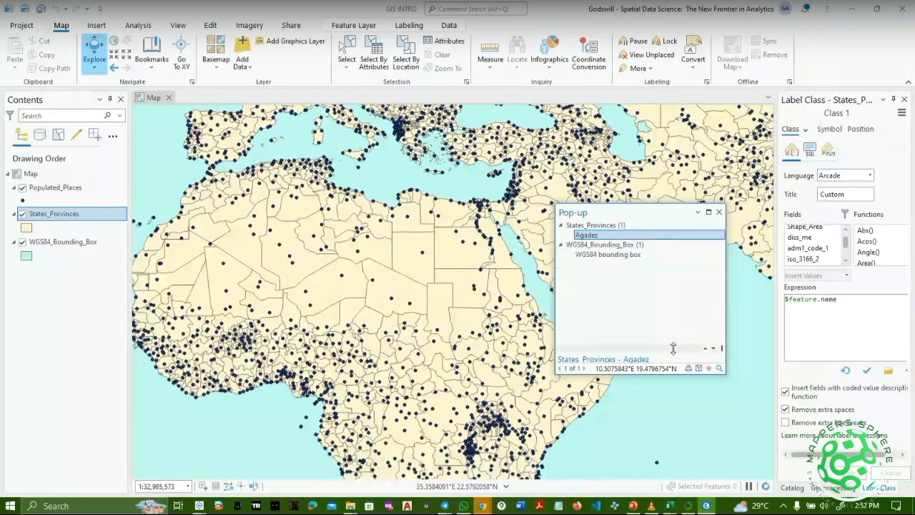
click(563, 245)
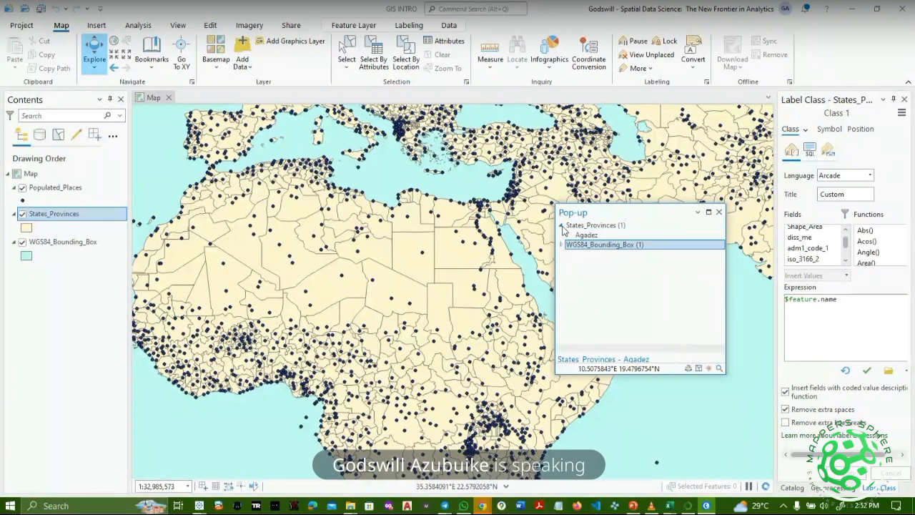
click(562, 226)
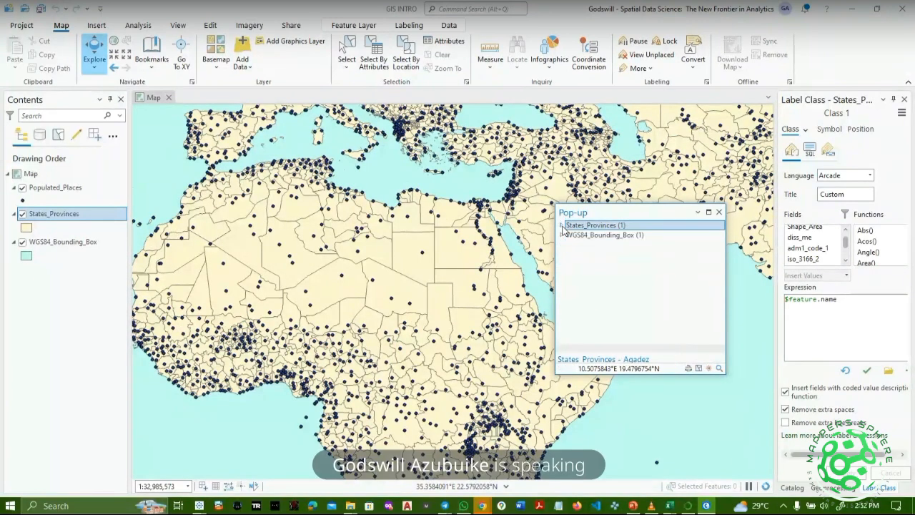
click(424, 267)
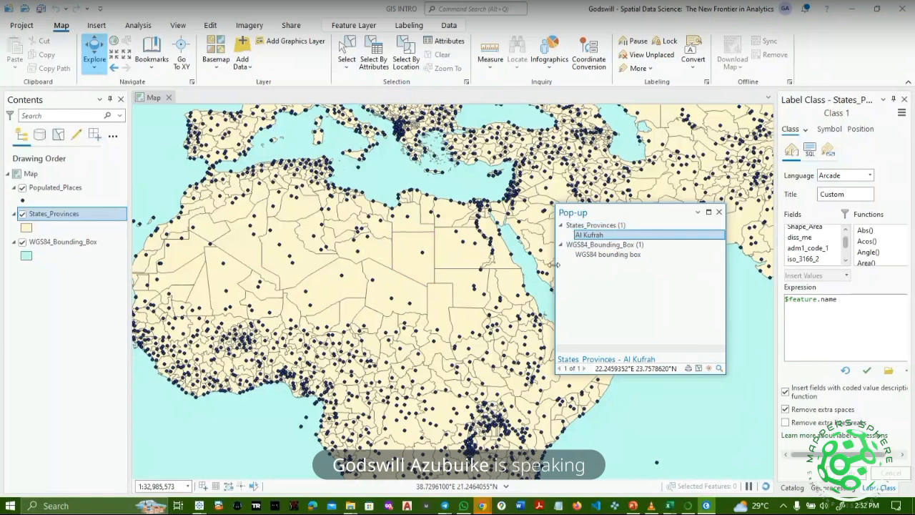
click(423, 253)
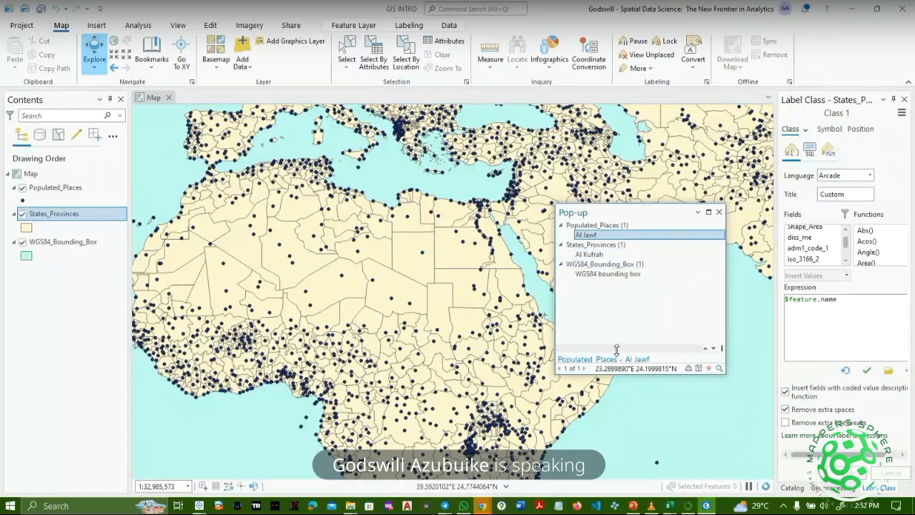
drag(616, 351, 625, 242)
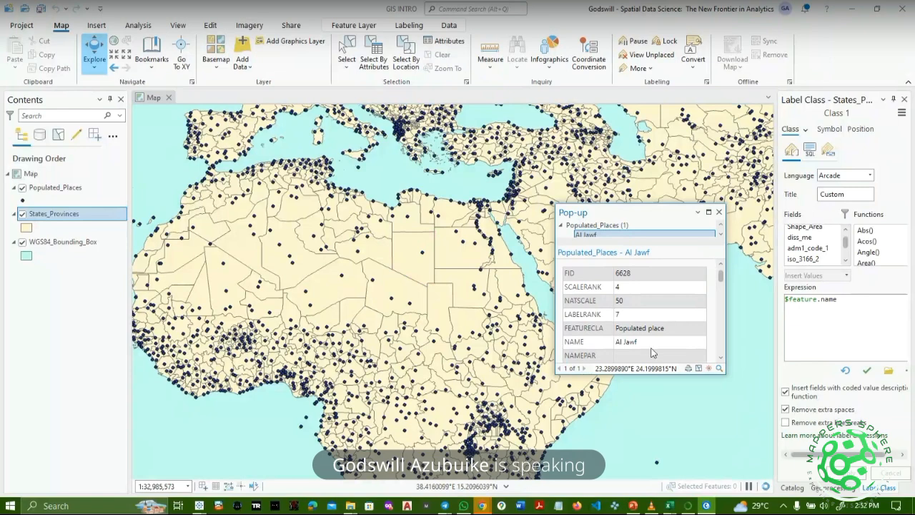
scroll(639, 340, down, 1)
scroll(638, 340, down, 4)
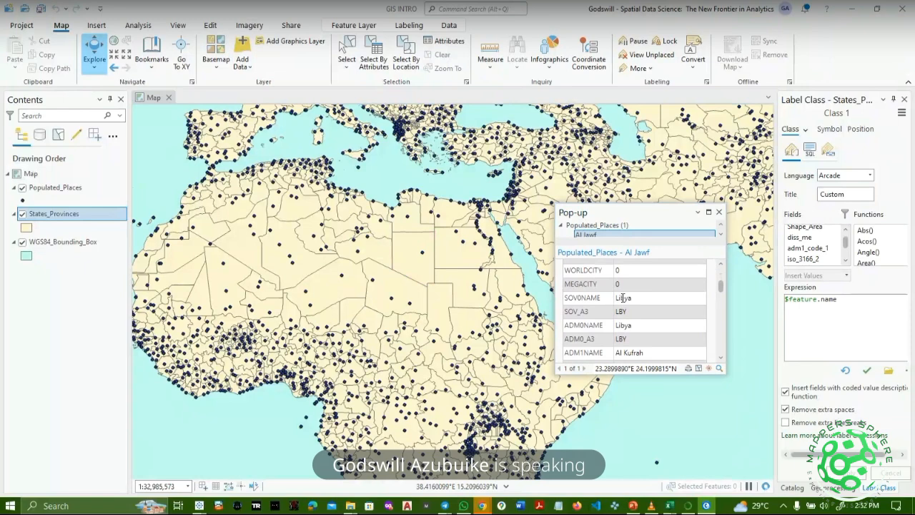
scroll(622, 298, down, 2)
scroll(623, 298, down, 2)
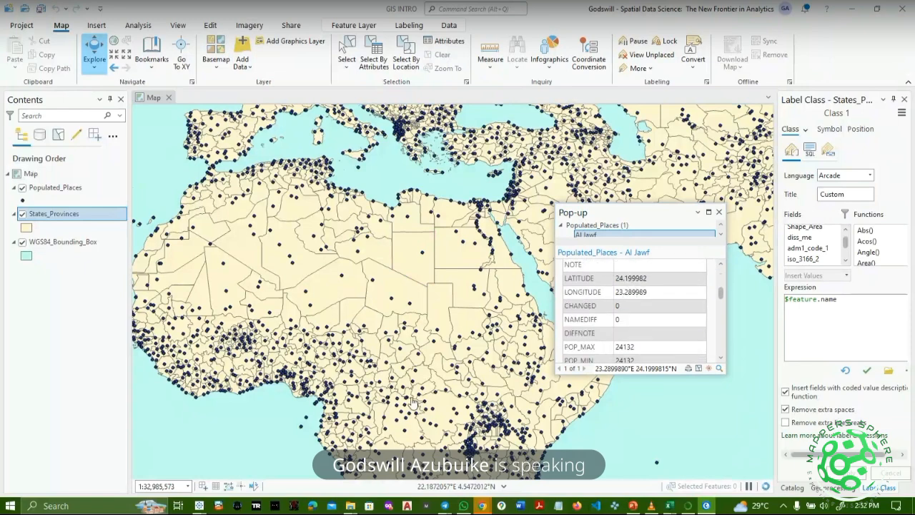
Identify Agadez, Tamanghasset, Timbuktu and Adrar provinces, then close the pop-up.
click(322, 298)
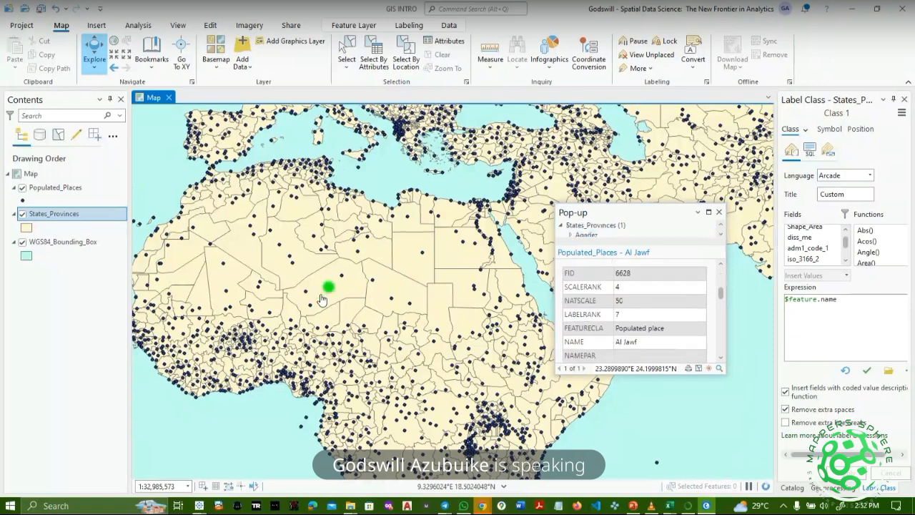
scroll(576, 292, down, 2)
scroll(576, 292, down, 2)
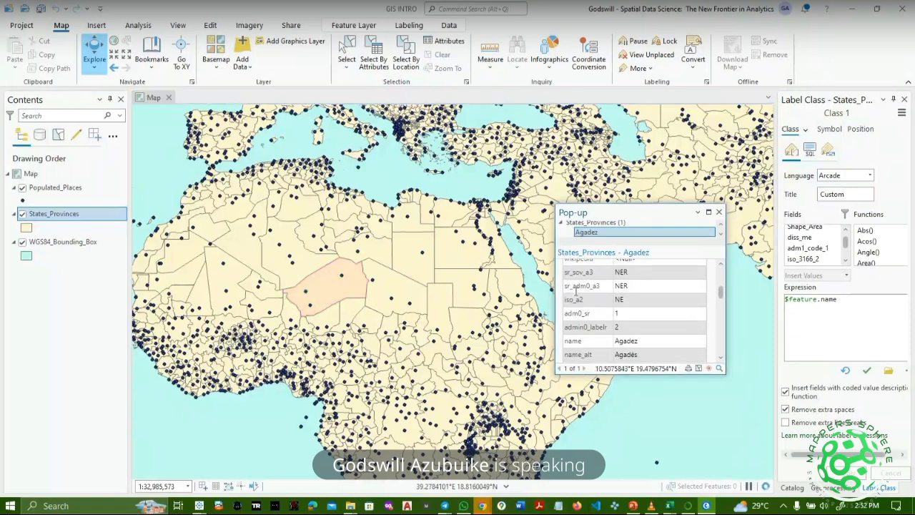
click(444, 275)
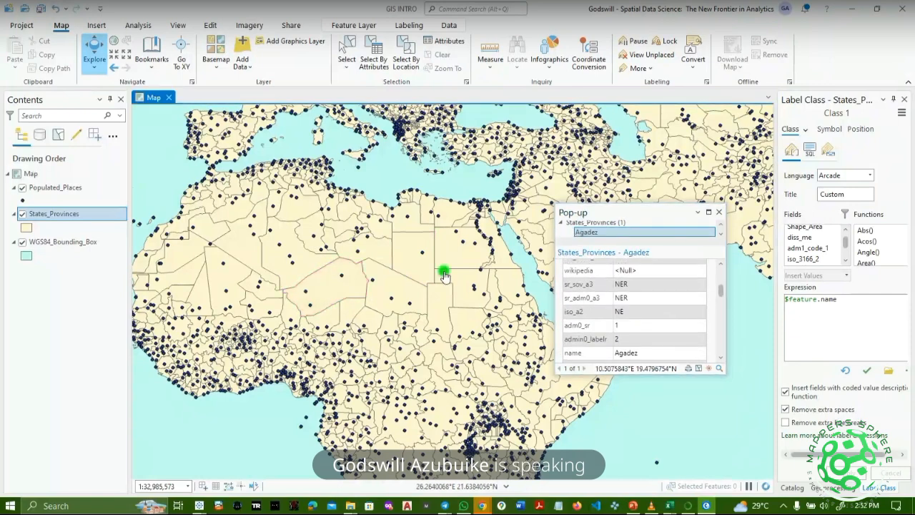
click(333, 261)
click(288, 255)
click(246, 286)
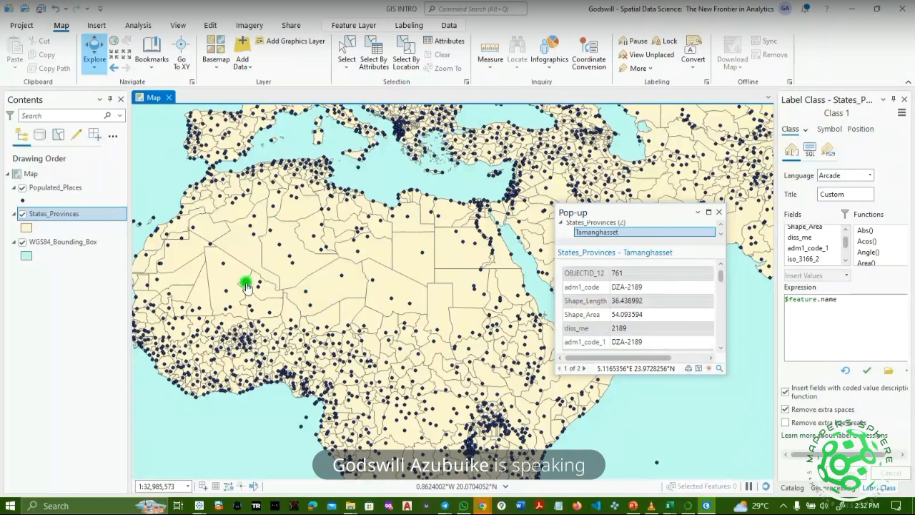
click(226, 282)
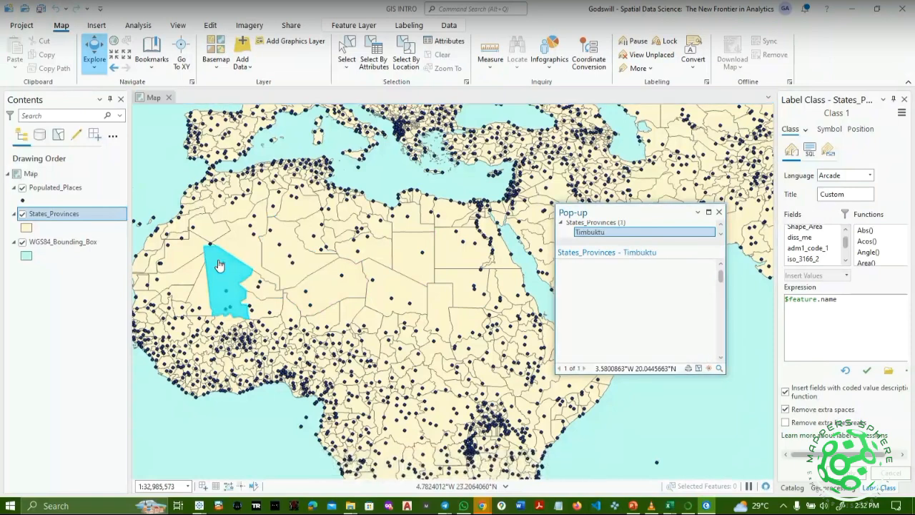
click(245, 260)
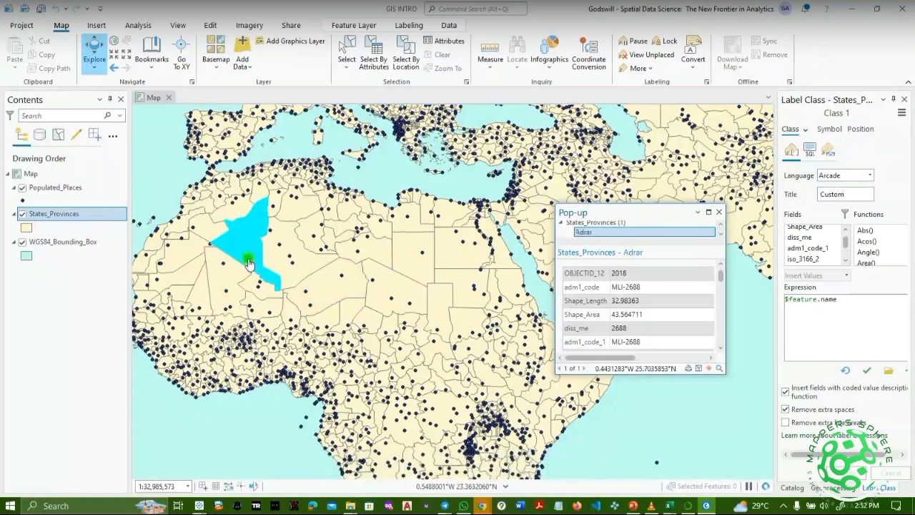
click(327, 286)
click(307, 261)
click(287, 255)
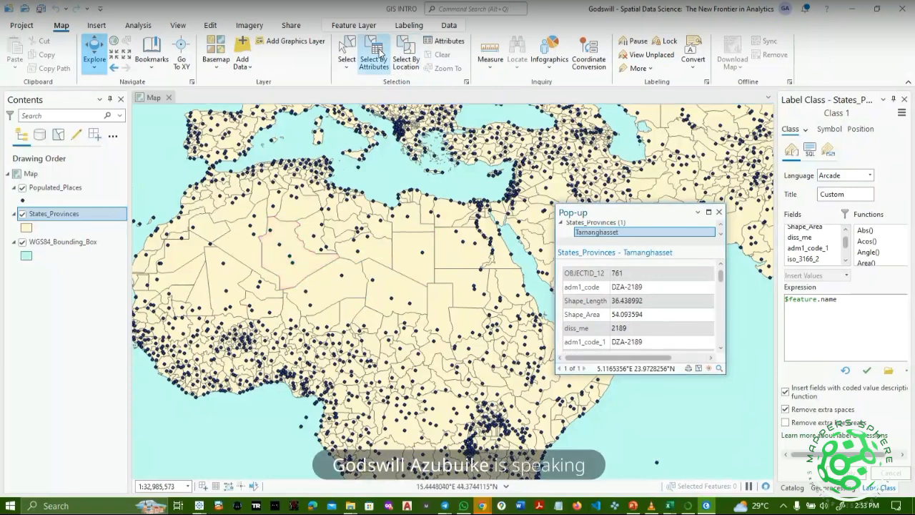
click(720, 212)
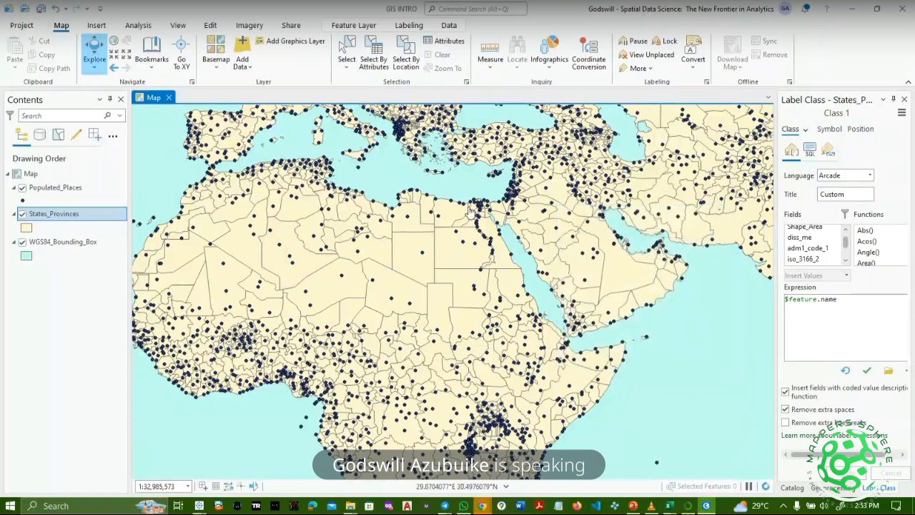
Relabel the states, open the States_Provinces table with Ctrl+T, and start Select By Attributes.
click(95, 217)
right_click(95, 219)
click(127, 313)
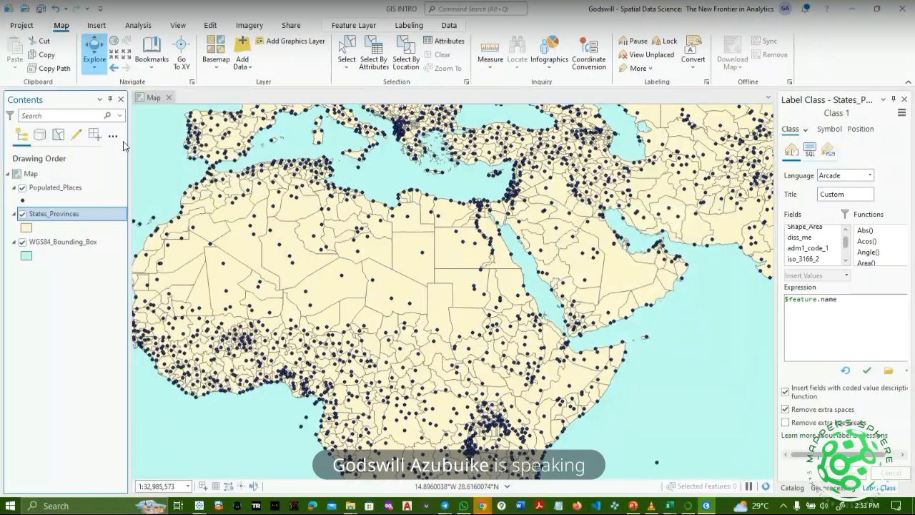
key(ctrl+t)
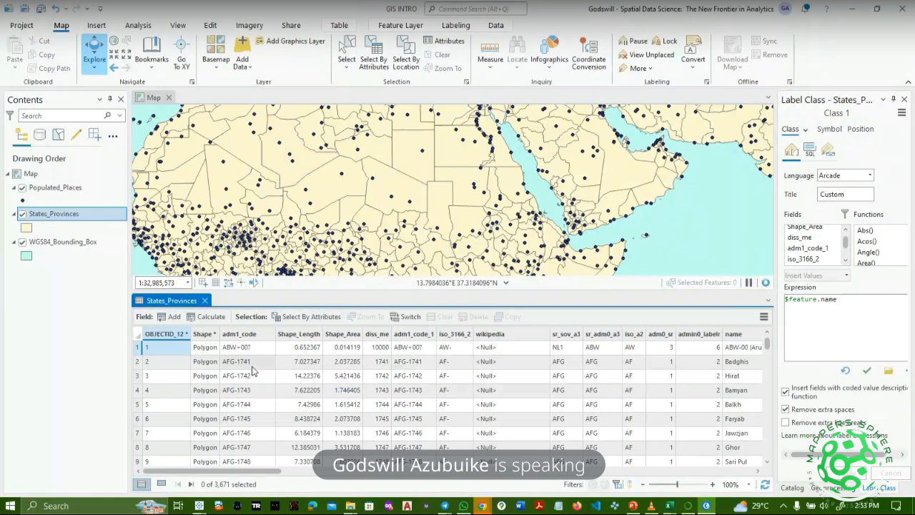
click(302, 317)
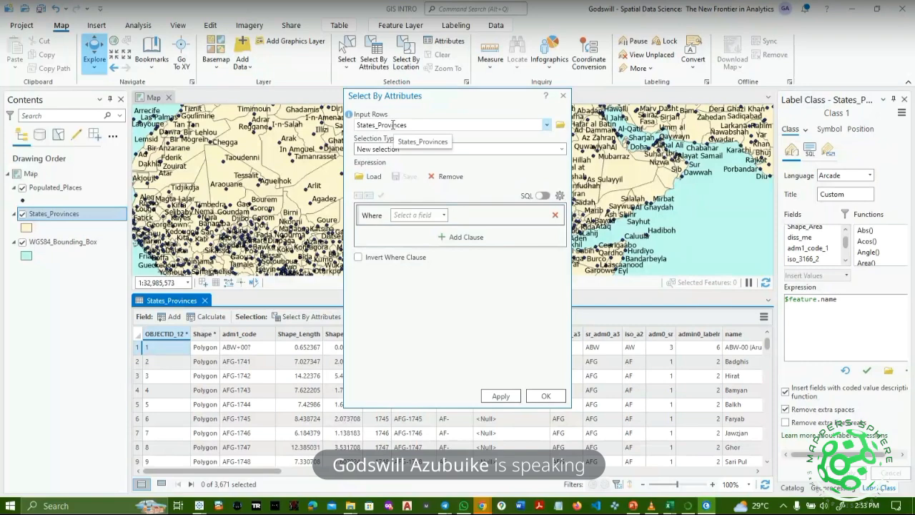
Run a new selection on States_Provinces with the query name is equal to Lagos.
click(455, 150)
click(564, 151)
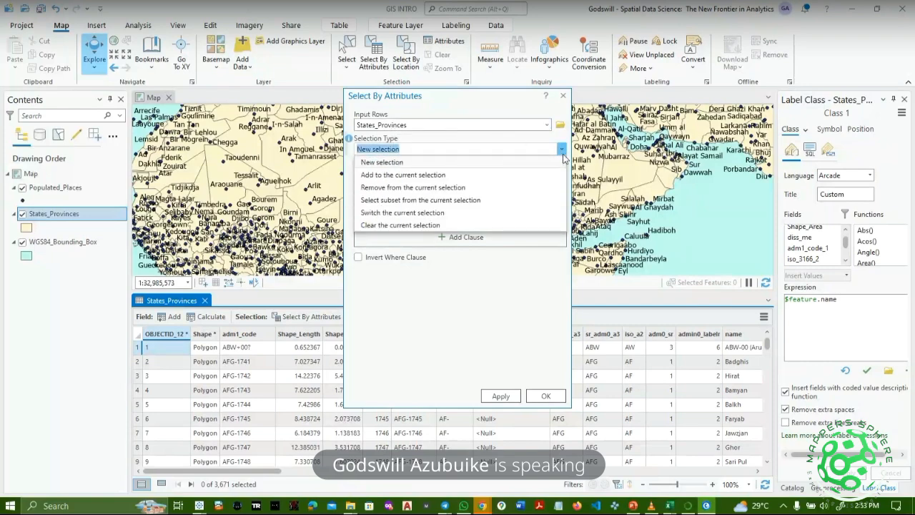
click(422, 163)
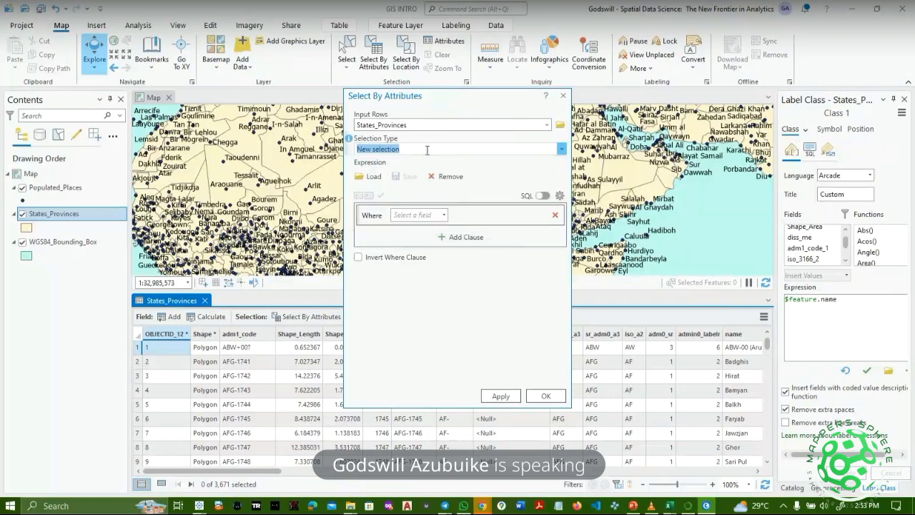
click(438, 127)
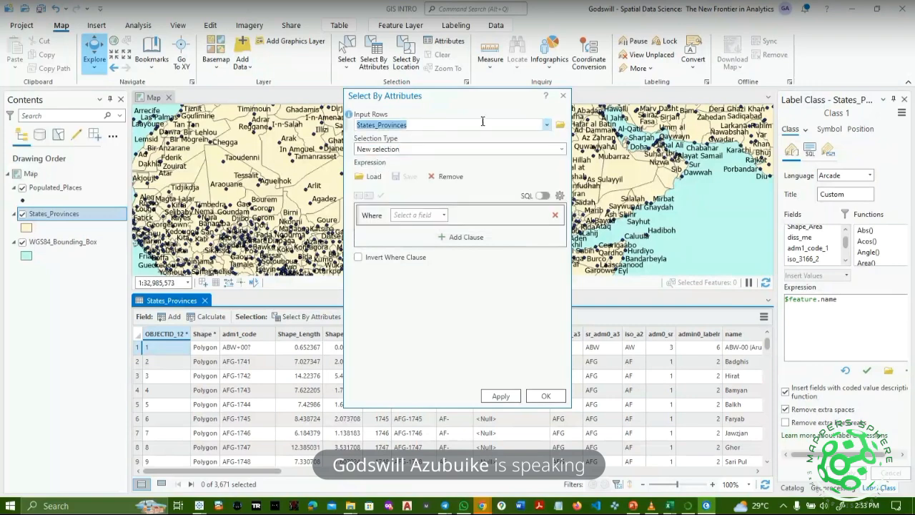
click(422, 216)
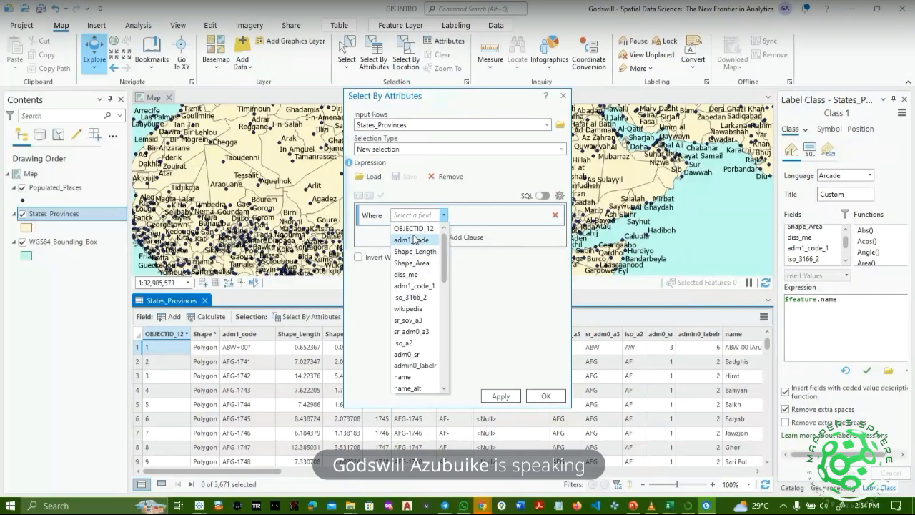
scroll(419, 306, down, 5)
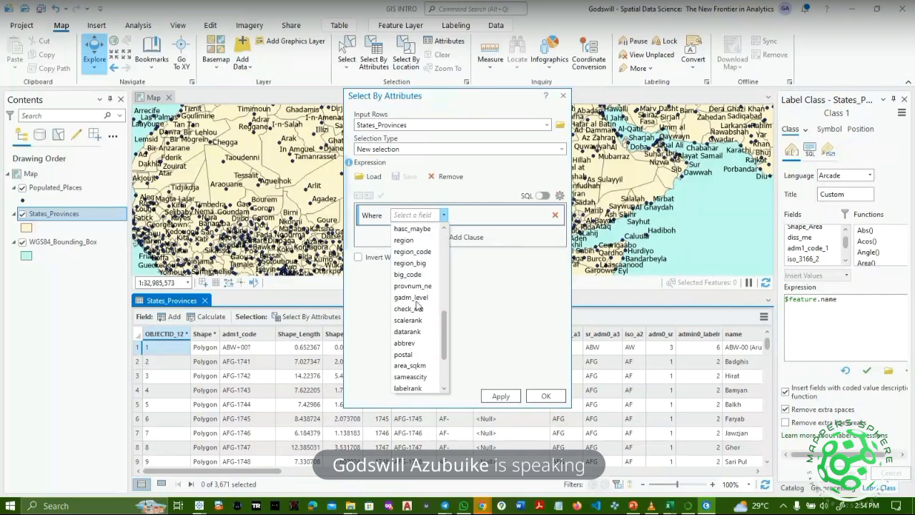
scroll(418, 306, up, 5)
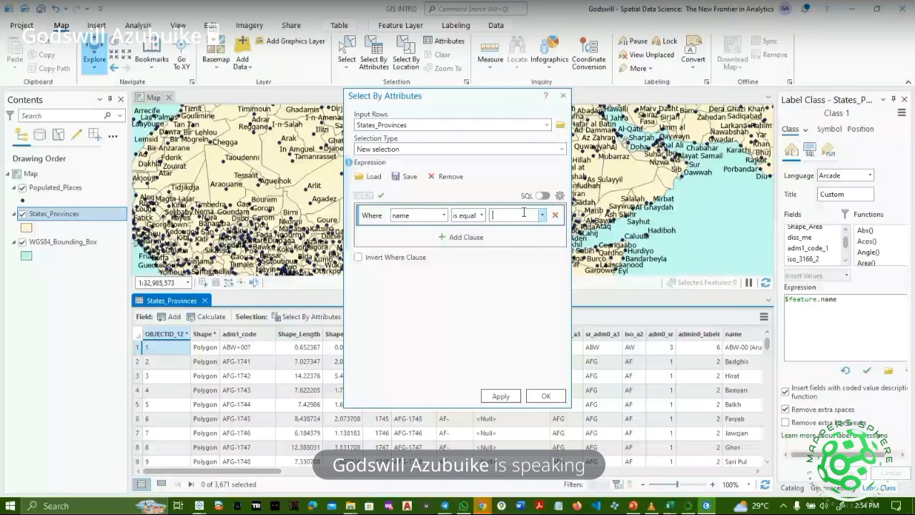
text(Lagos)
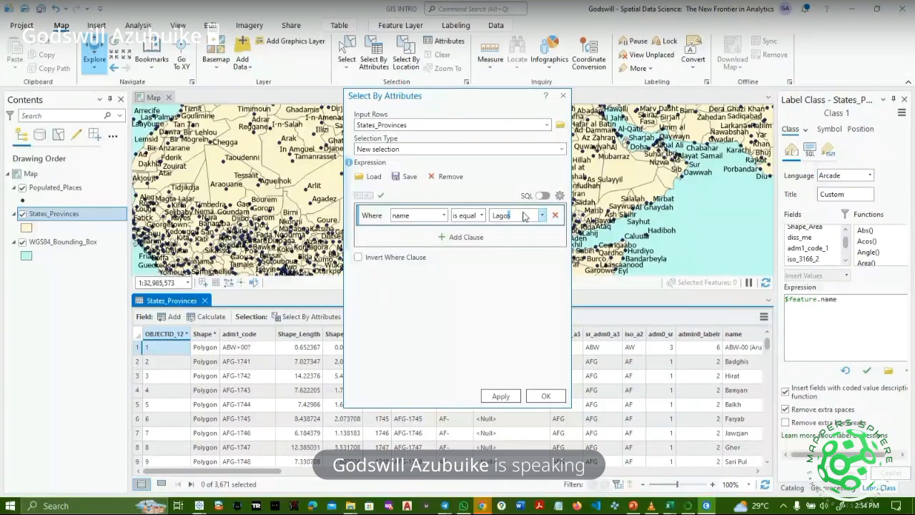
click(501, 396)
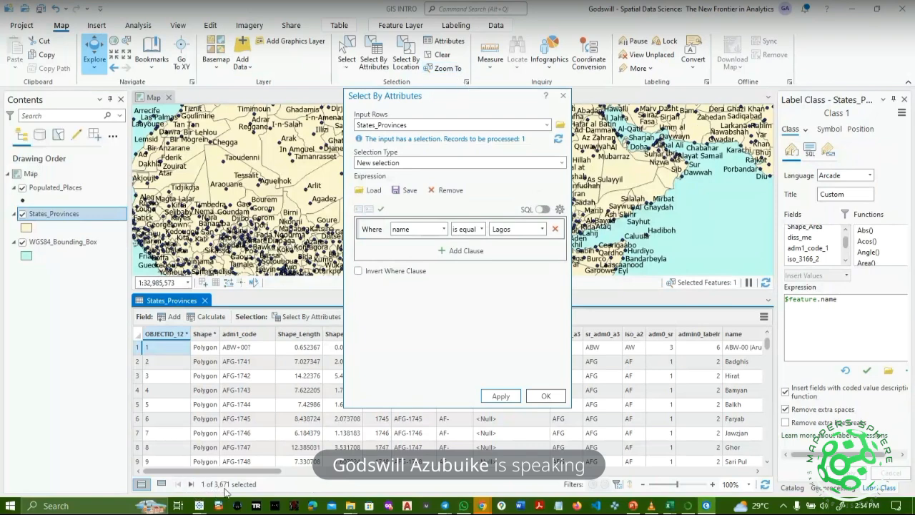
List only the selected Lagos record in the table and close the attribute query.
click(161, 485)
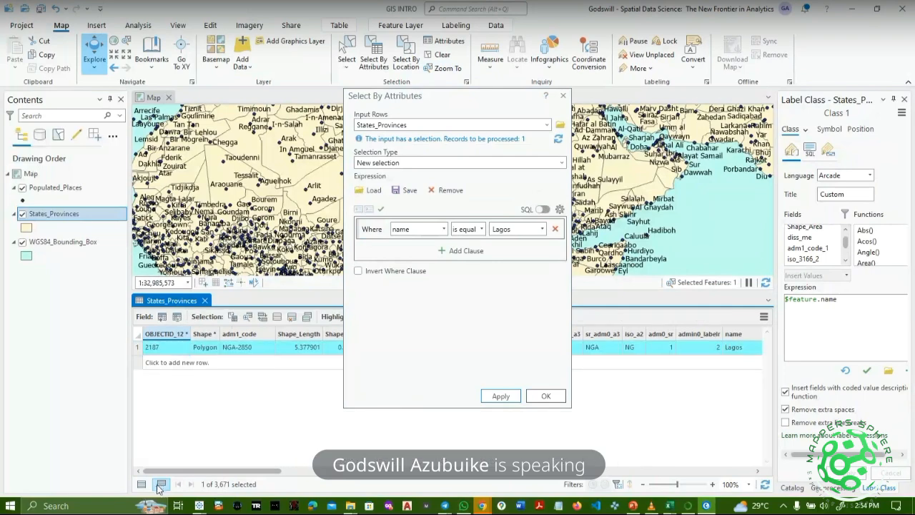
click(545, 396)
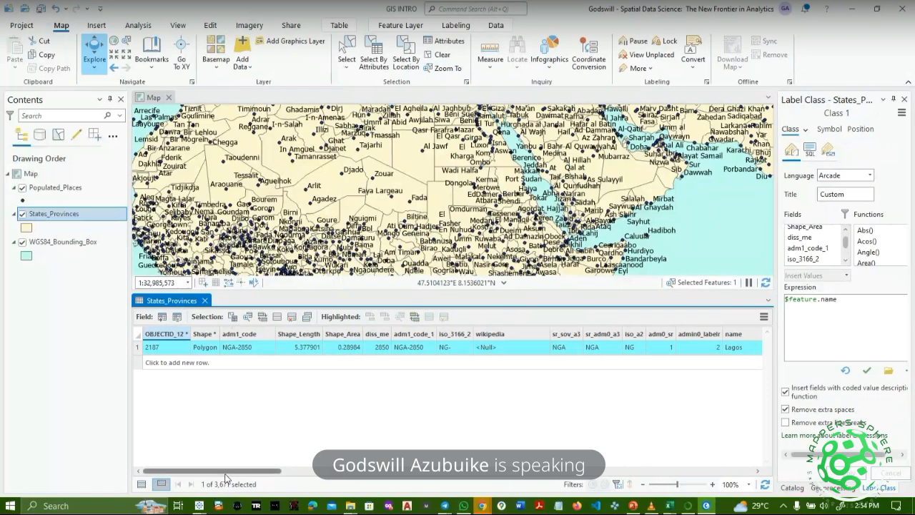
drag(227, 473, 302, 467)
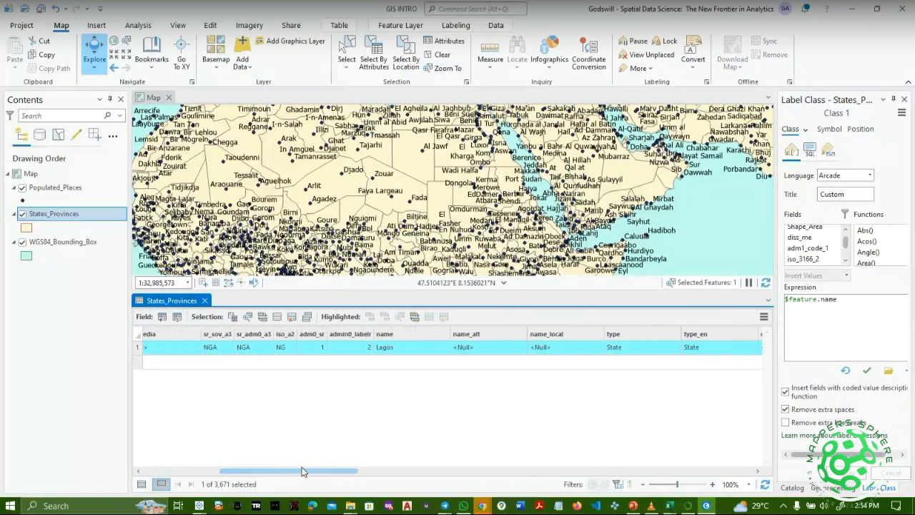
click(391, 352)
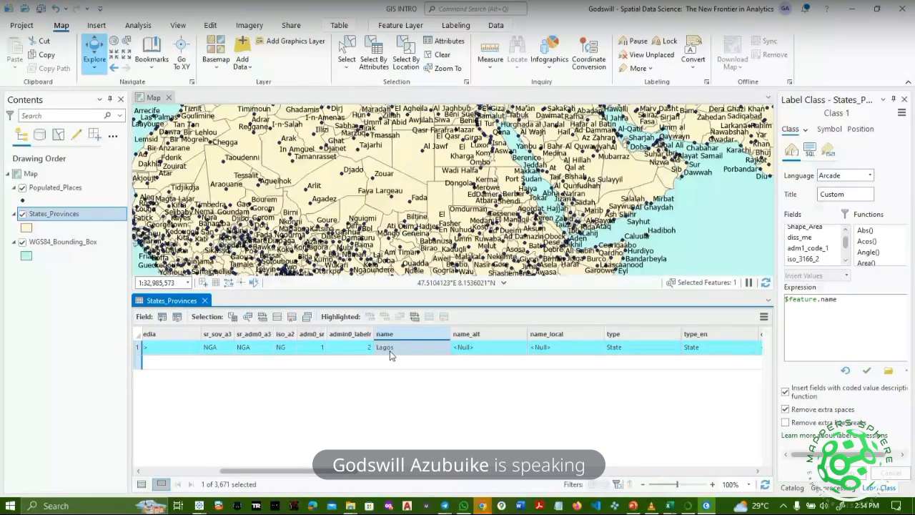
click(414, 57)
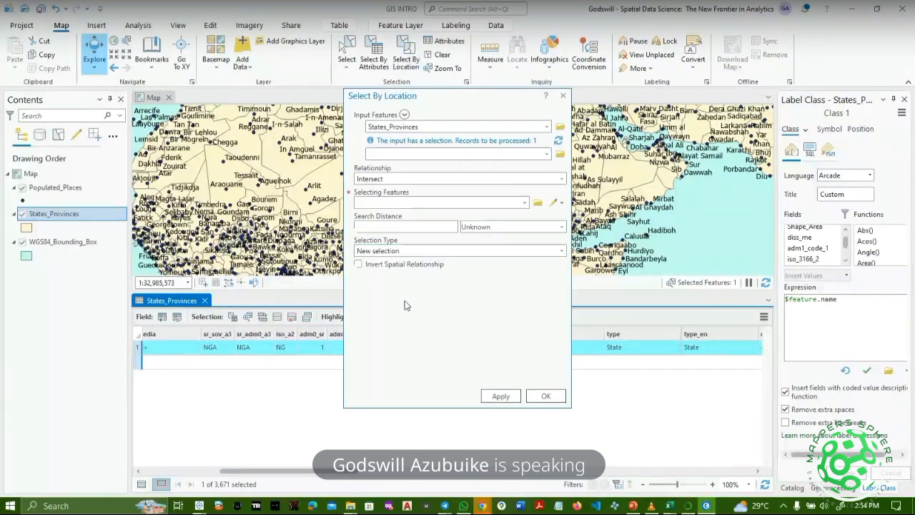
Explore Select By Location's input layer, relationship and selecting-feature options without committing changes.
click(441, 152)
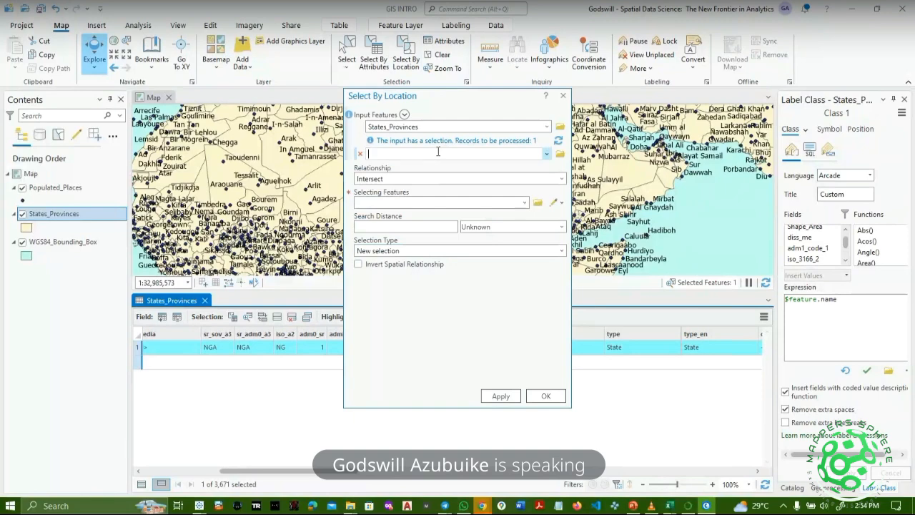
click(546, 154)
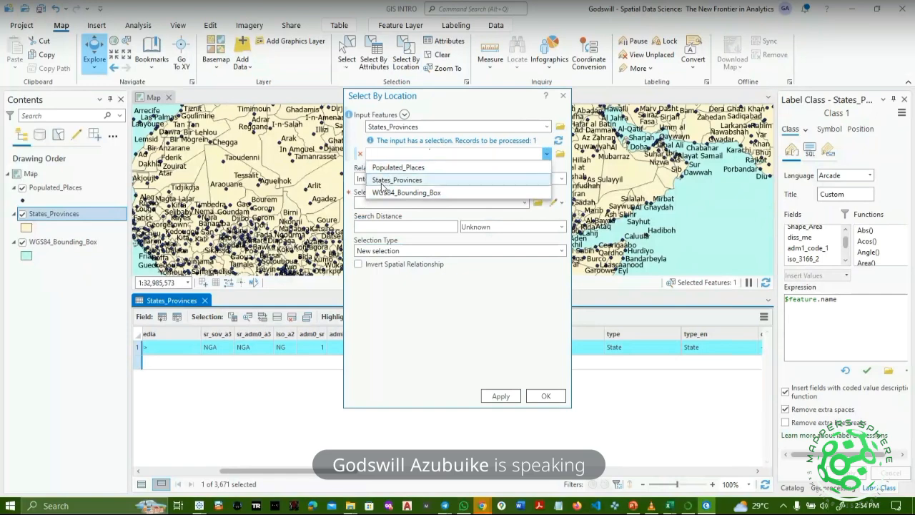
click(383, 180)
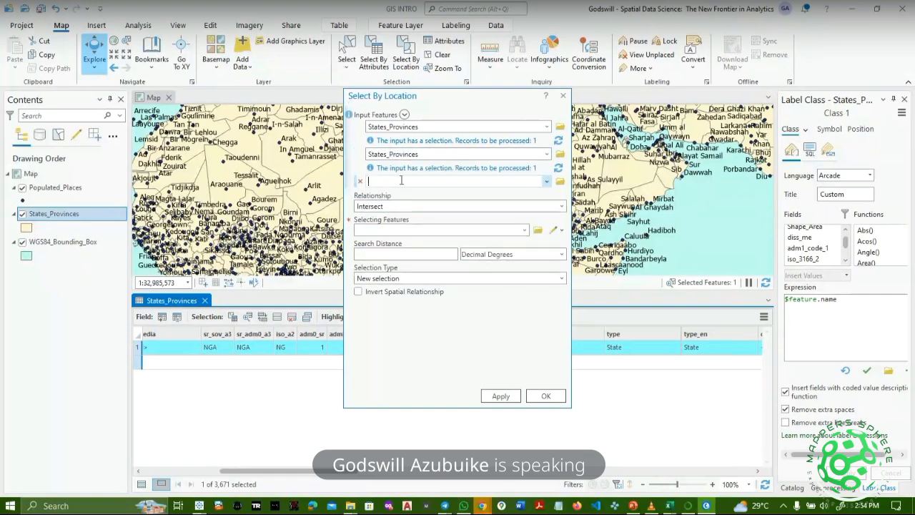
click(389, 210)
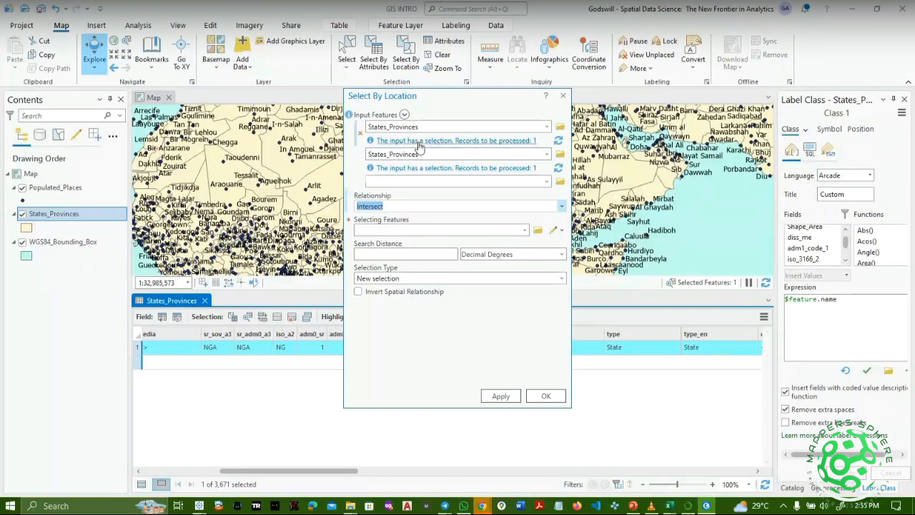
click(524, 230)
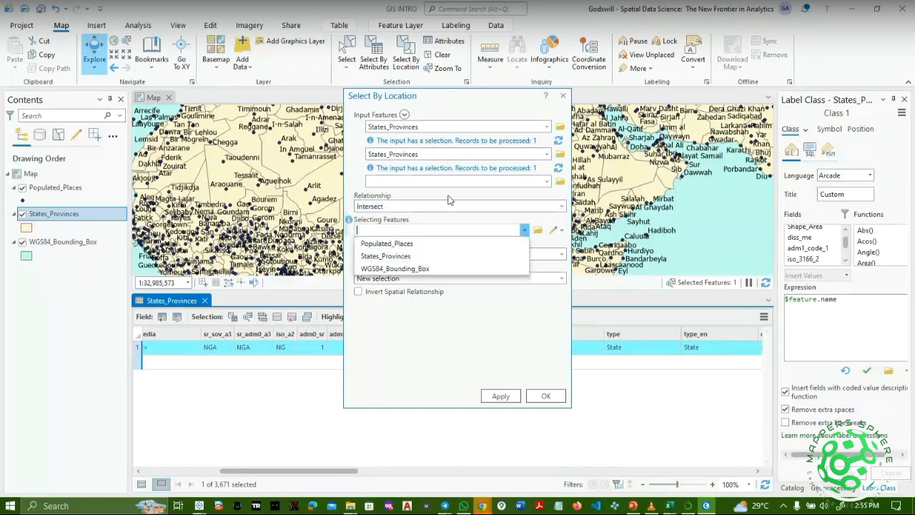
click(443, 217)
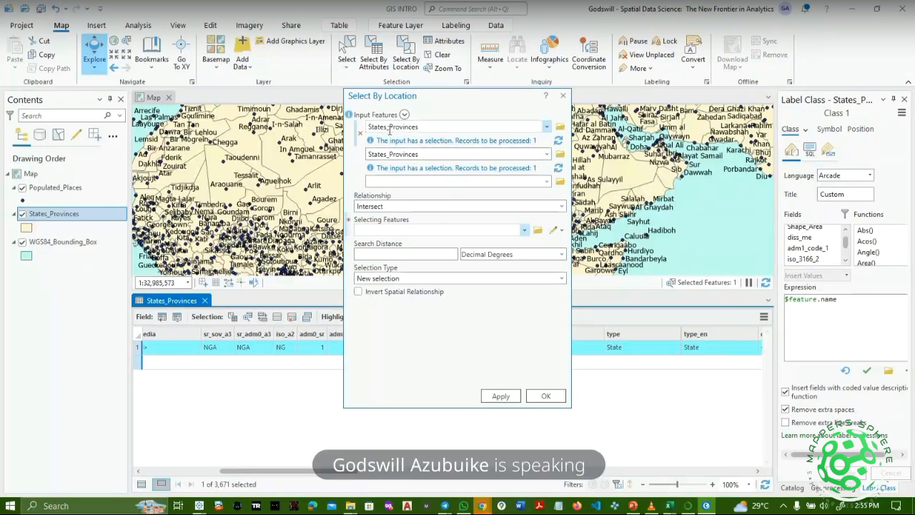
click(546, 154)
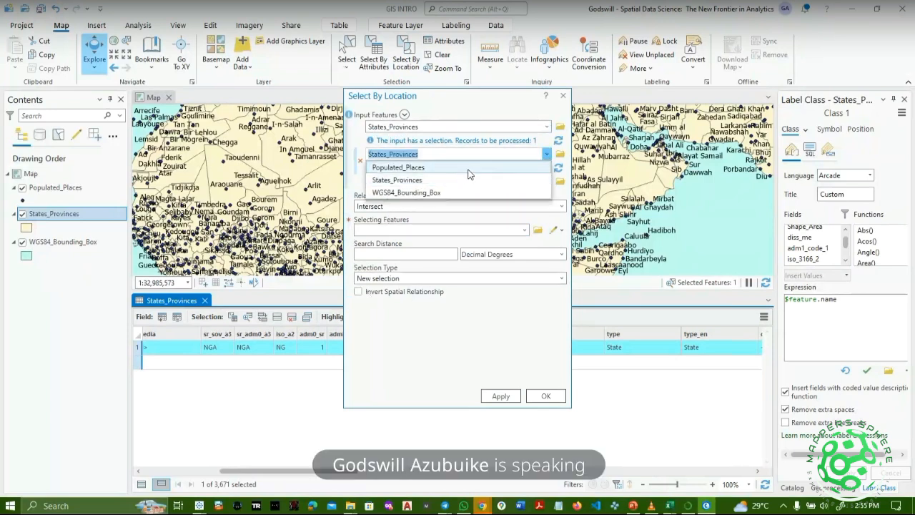
click(393, 155)
right_click(393, 156)
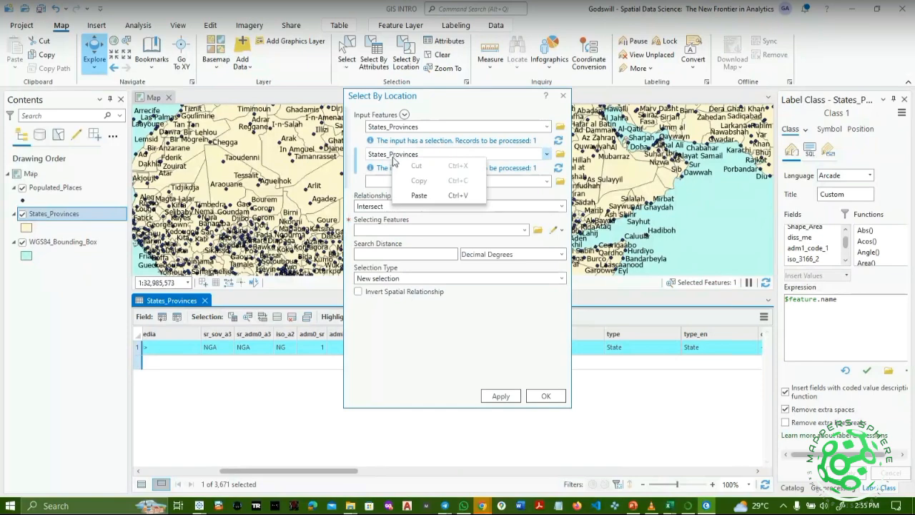
click(341, 177)
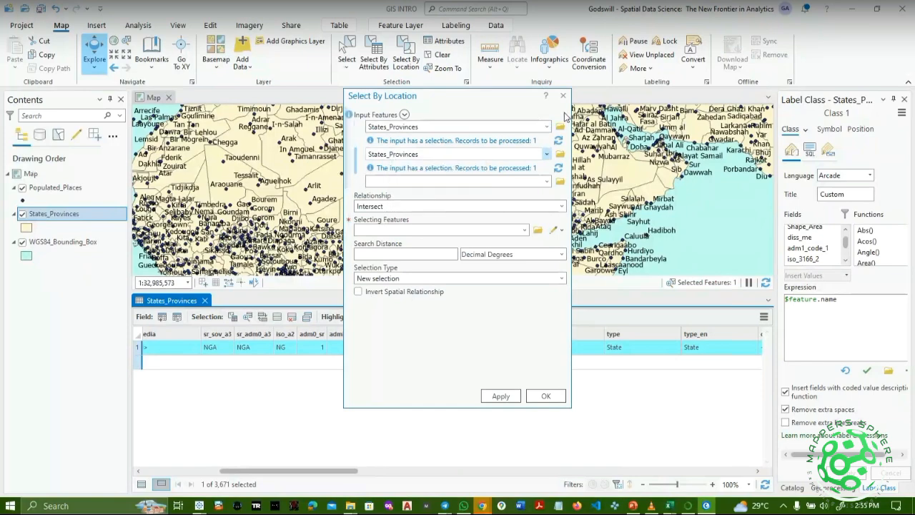
Close Select By Location without running it, briefly reopening it to view the map.
click(564, 97)
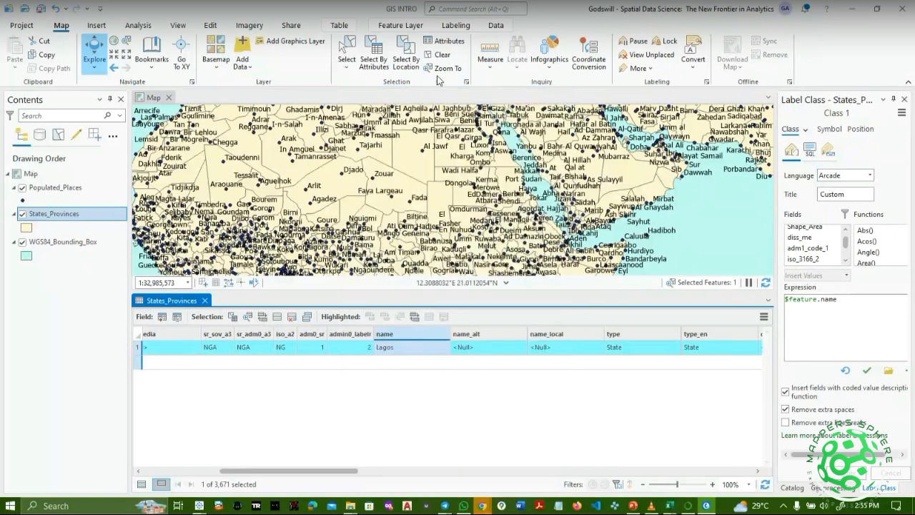
click(398, 47)
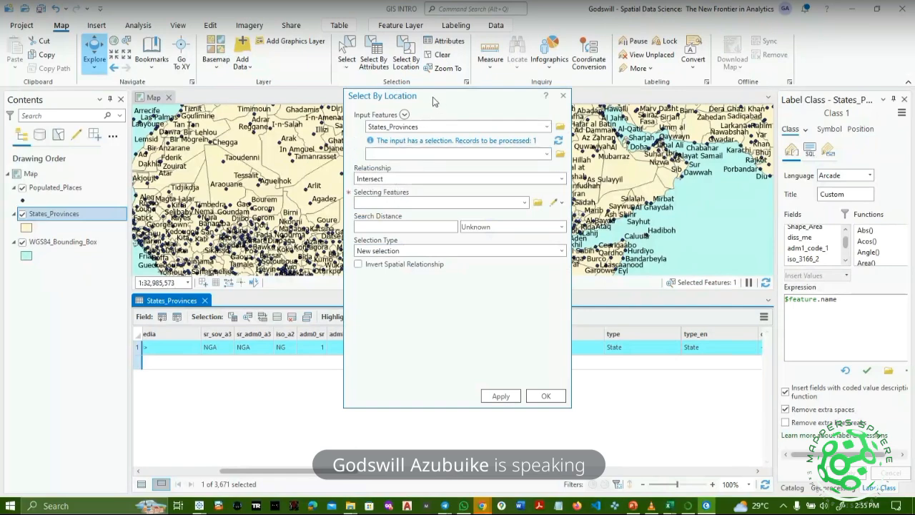
drag(432, 96, 564, 96)
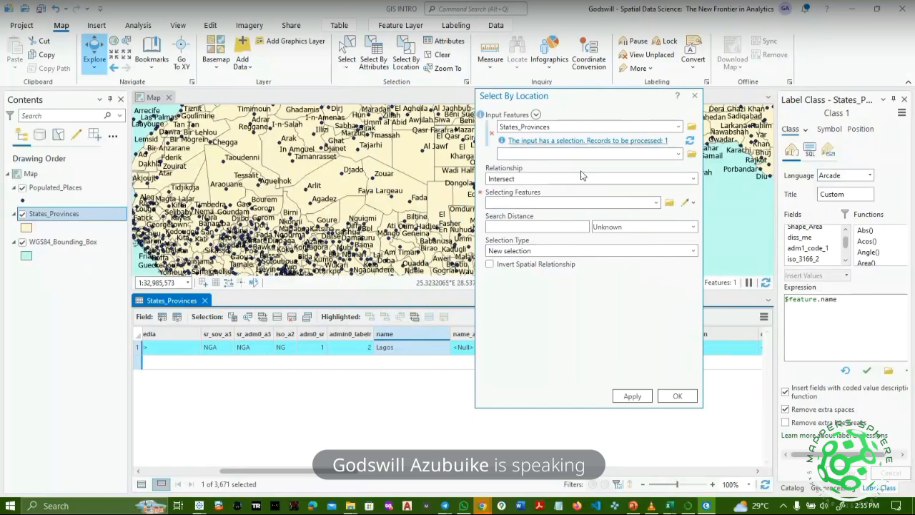
click(694, 96)
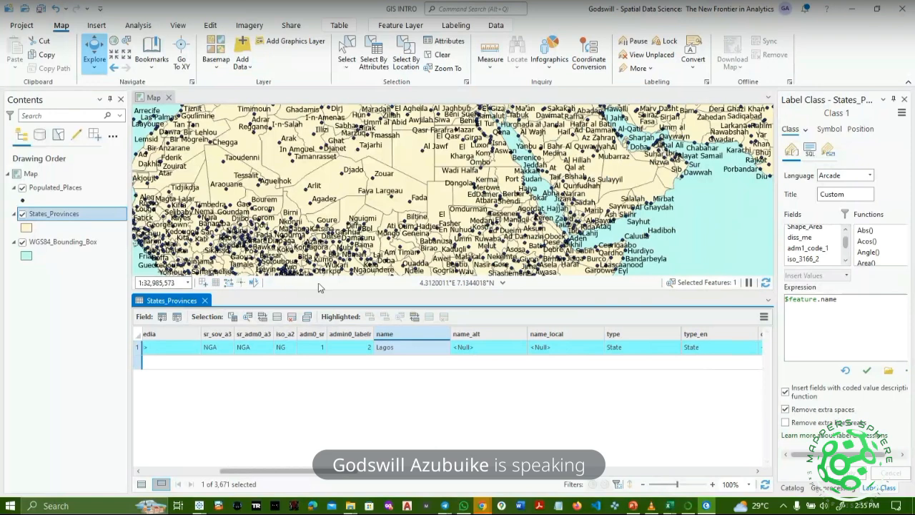
Close the States_Provinces attribute table and the bounding-box feature pop-up.
click(359, 280)
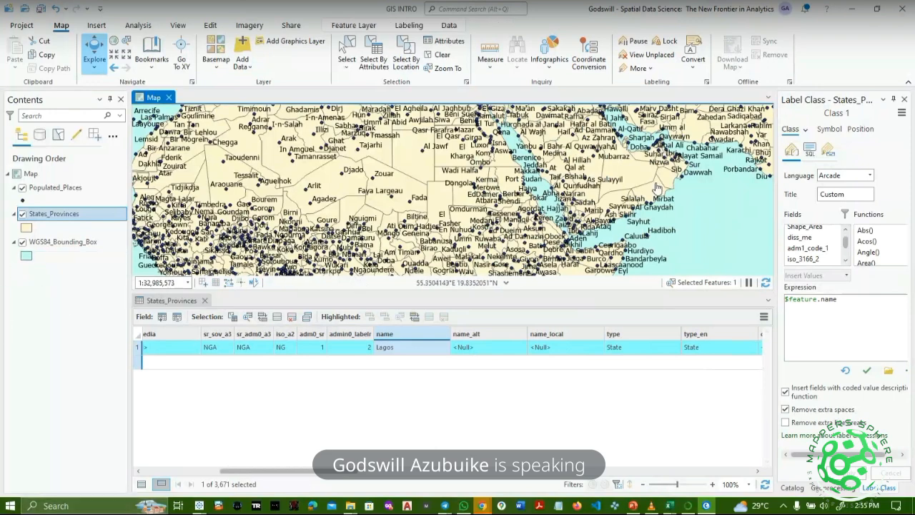
click(768, 300)
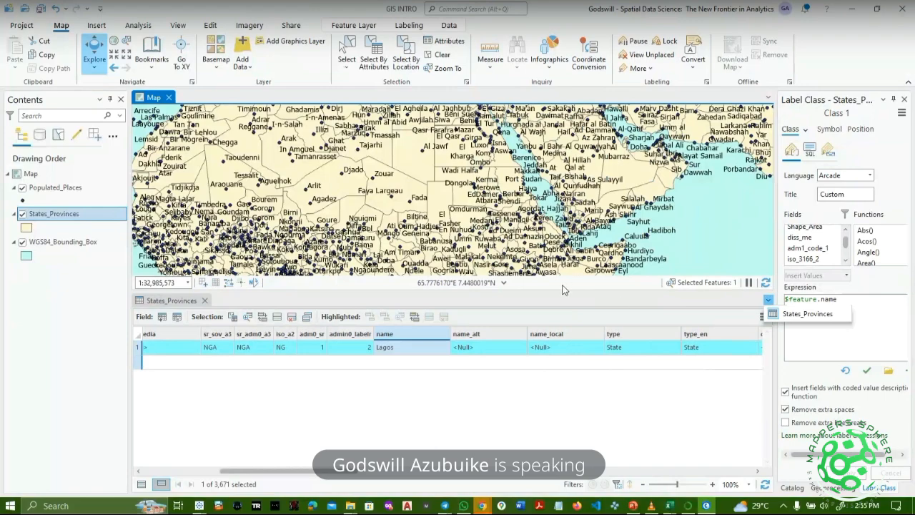
click(207, 303)
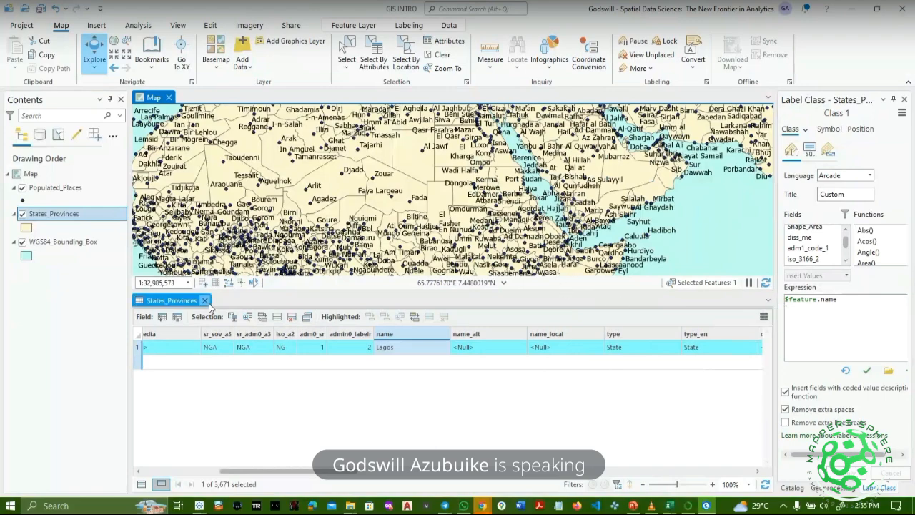
click(205, 301)
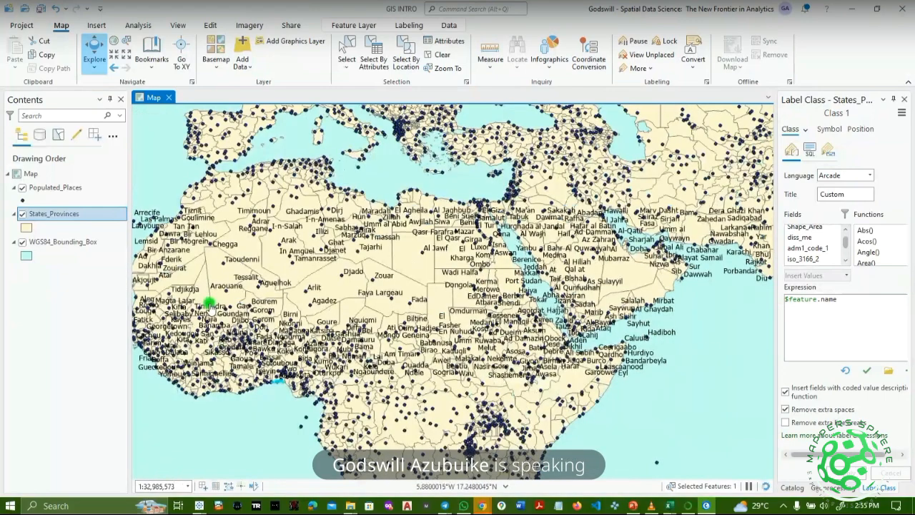
click(706, 347)
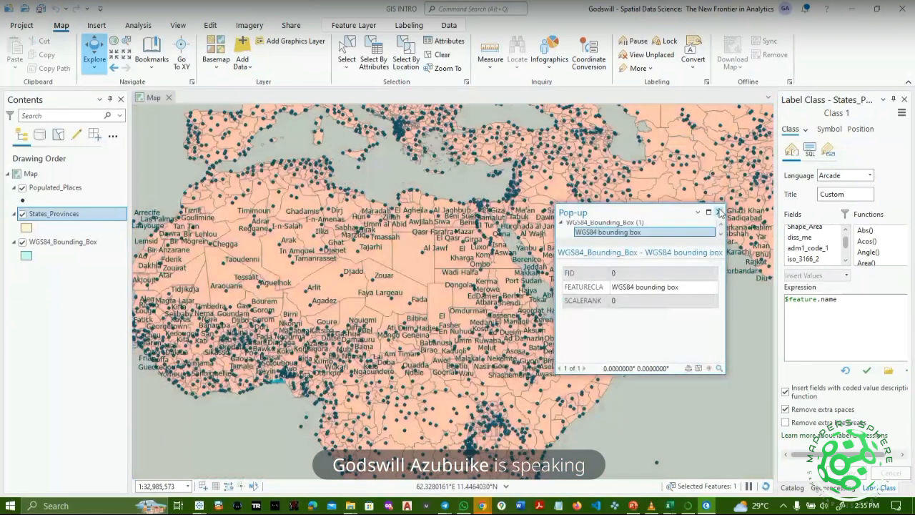
click(719, 212)
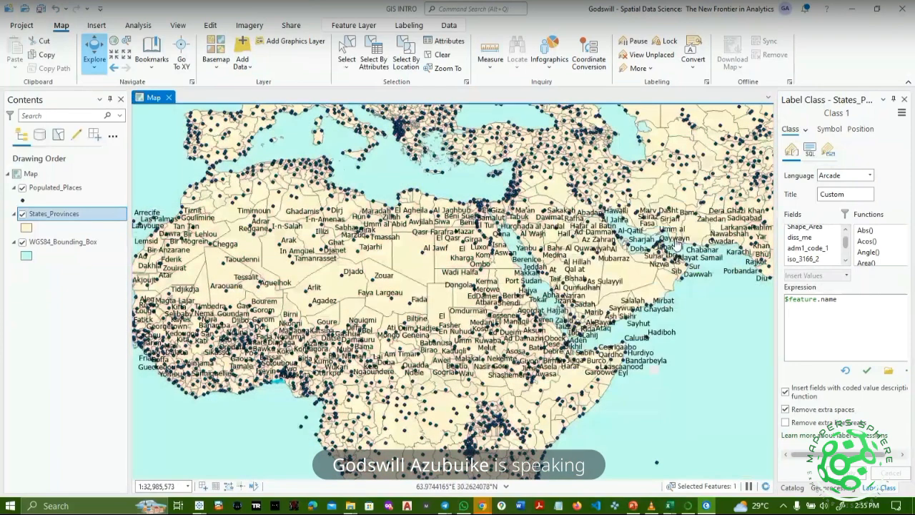
Zoom out and pan the world map across Asia, Australia, Europe and North America.
scroll(658, 258, down, 4)
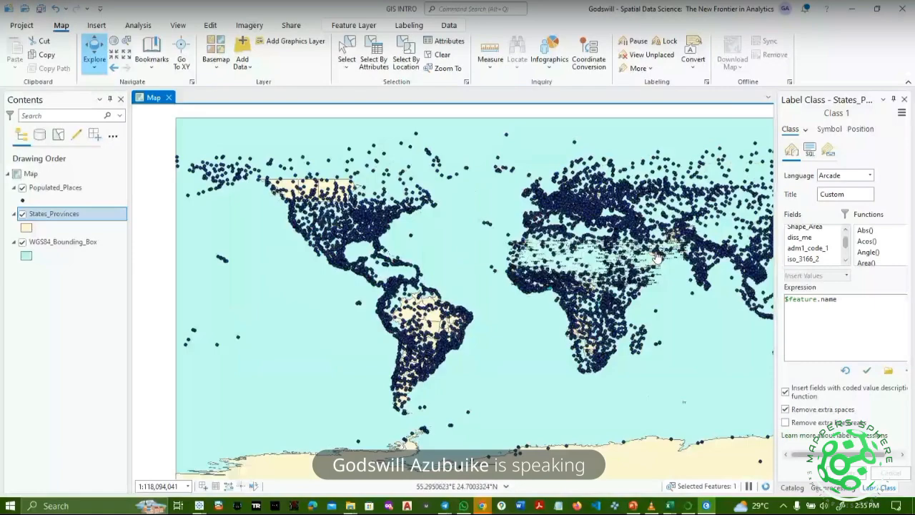
drag(701, 335, 379, 366)
drag(450, 409, 763, 377)
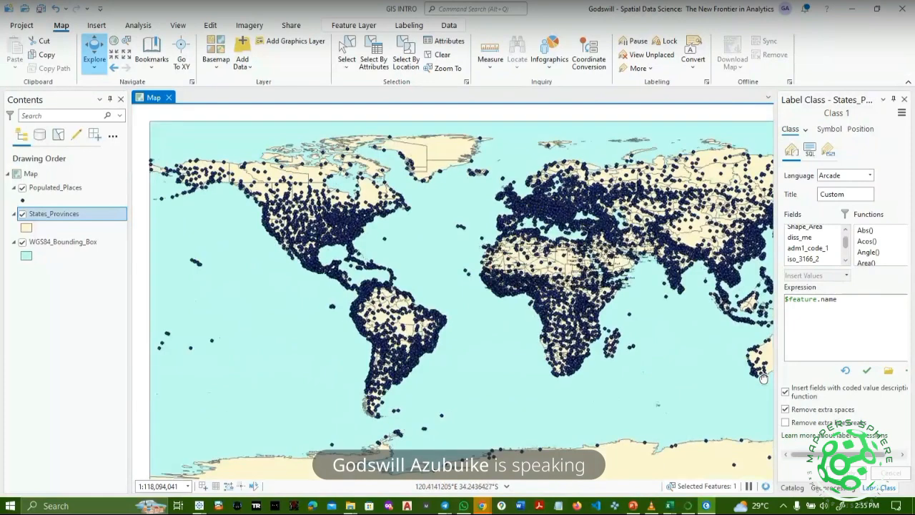
drag(650, 411, 655, 392)
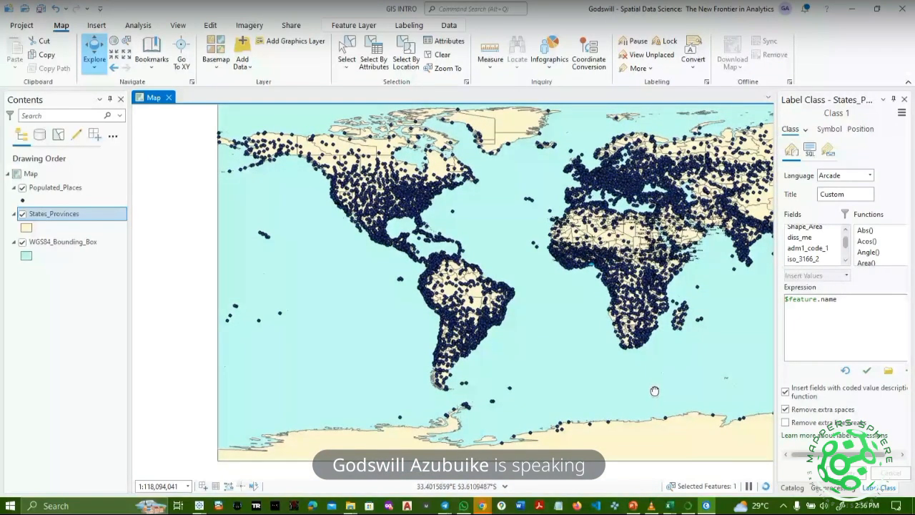
scroll(510, 276, up, 2)
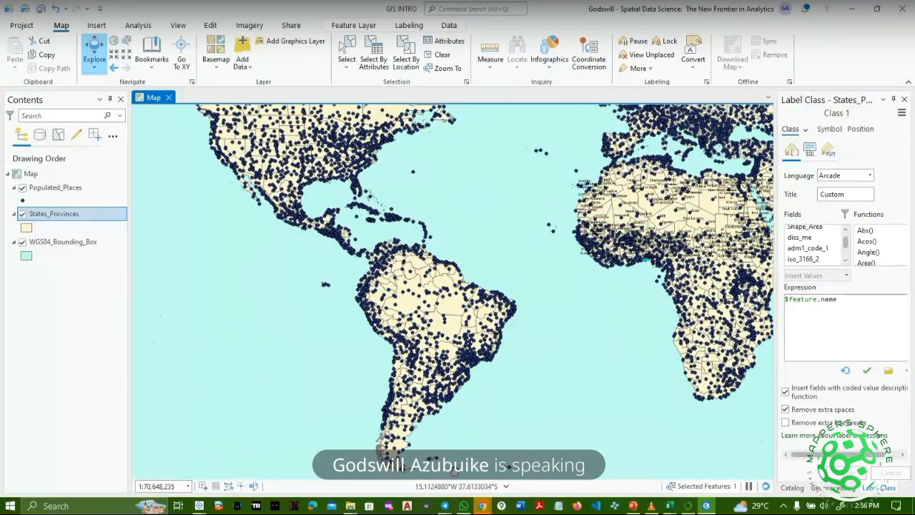
drag(561, 424, 439, 514)
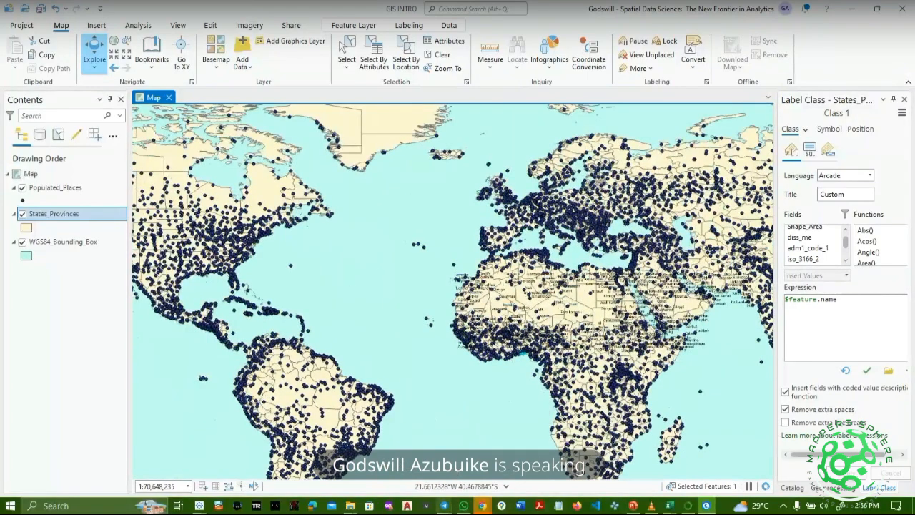
drag(299, 287, 377, 247)
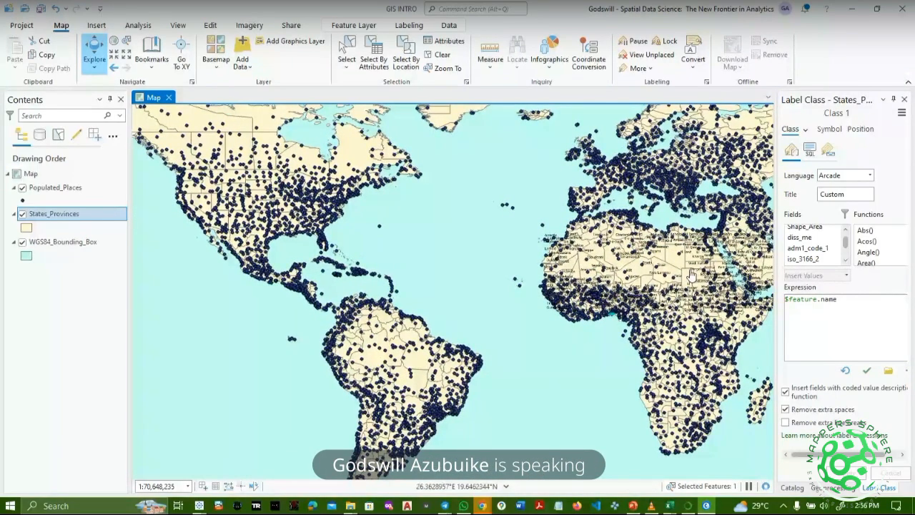
drag(693, 275, 404, 278)
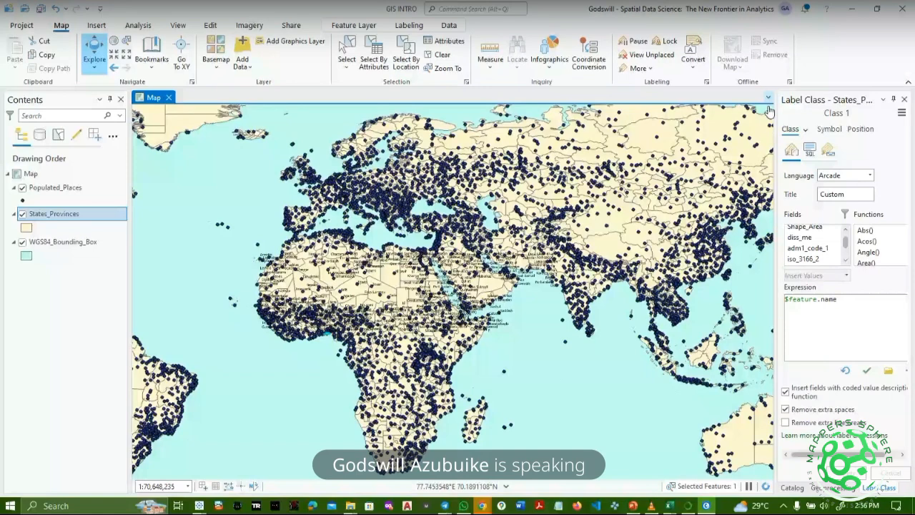
Remove the Populated_Places and WGS84_Bounding_Box layers from the map.
click(61, 190)
right_click(61, 193)
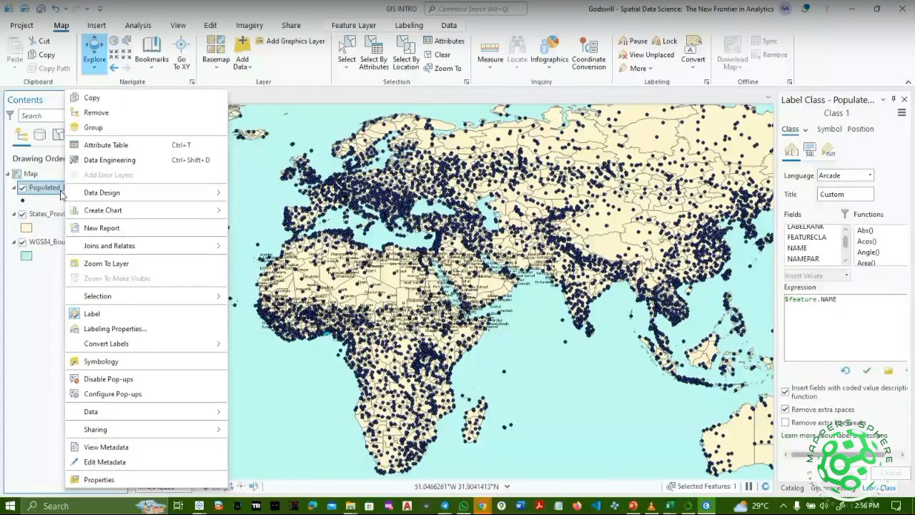
click(96, 112)
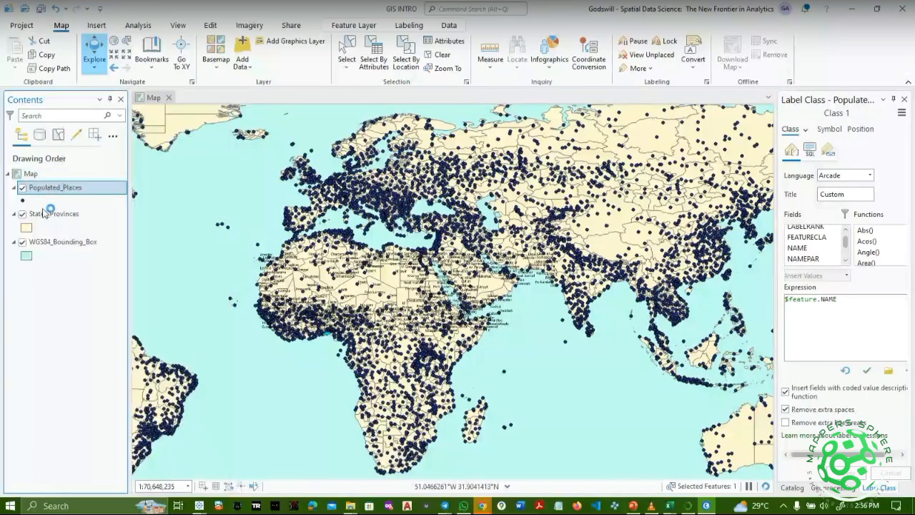
right_click(44, 216)
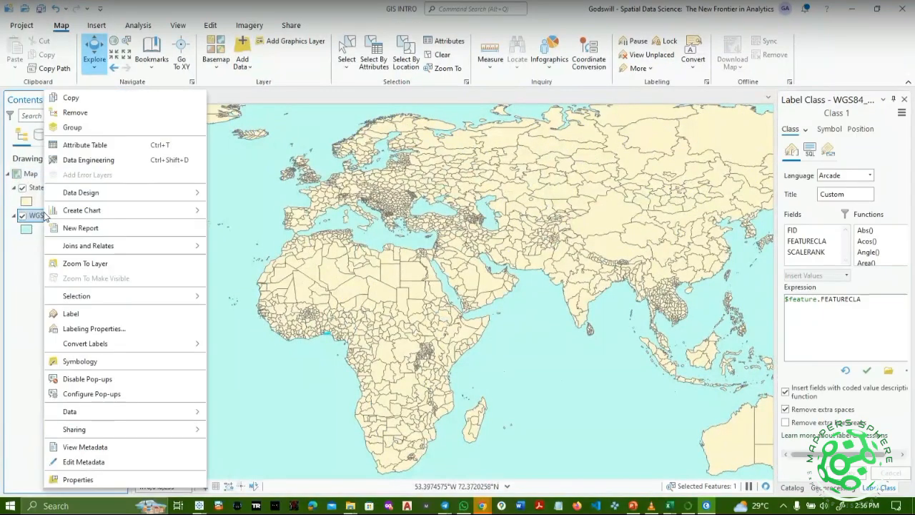
click(104, 113)
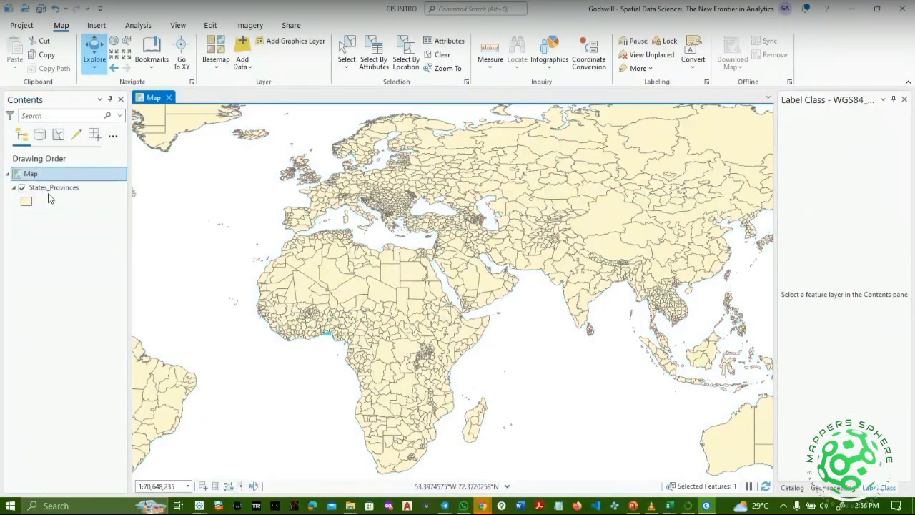
Remove States_Provinces and close the Label Class pane to reveal the Catalog.
click(49, 189)
right_click(47, 193)
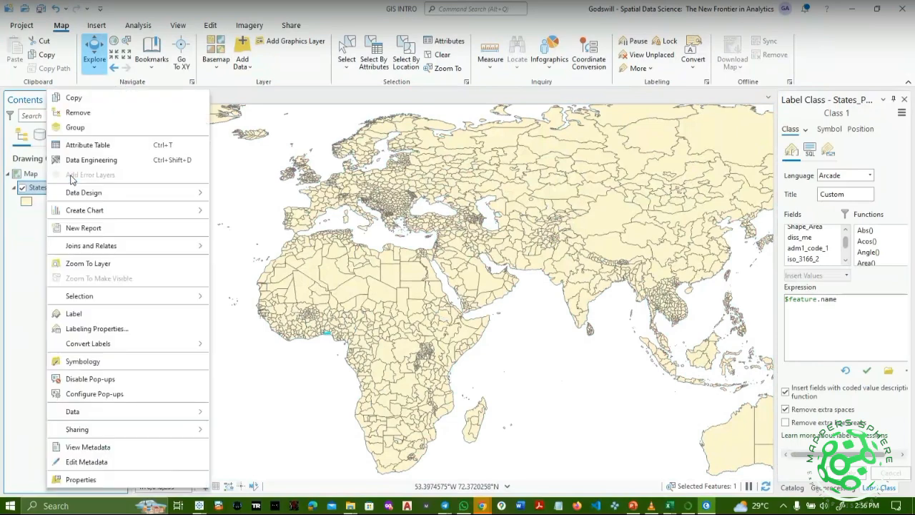
click(95, 111)
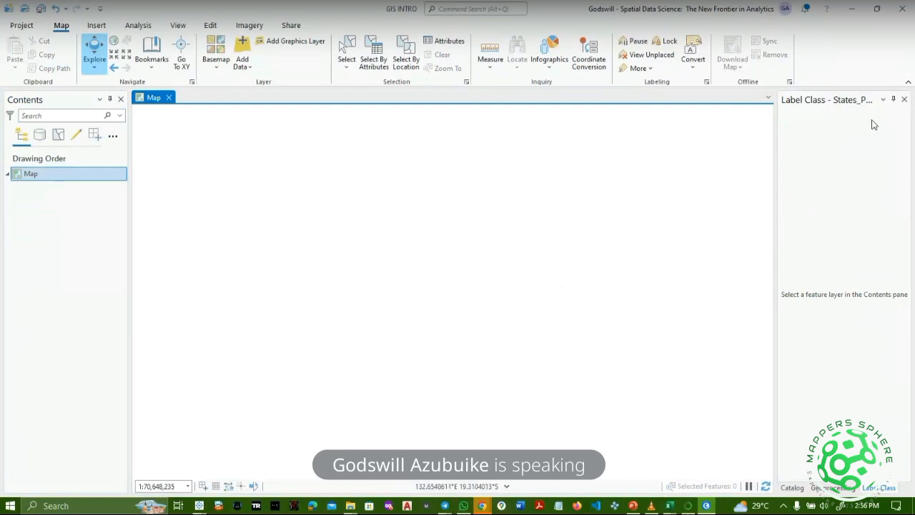
click(904, 99)
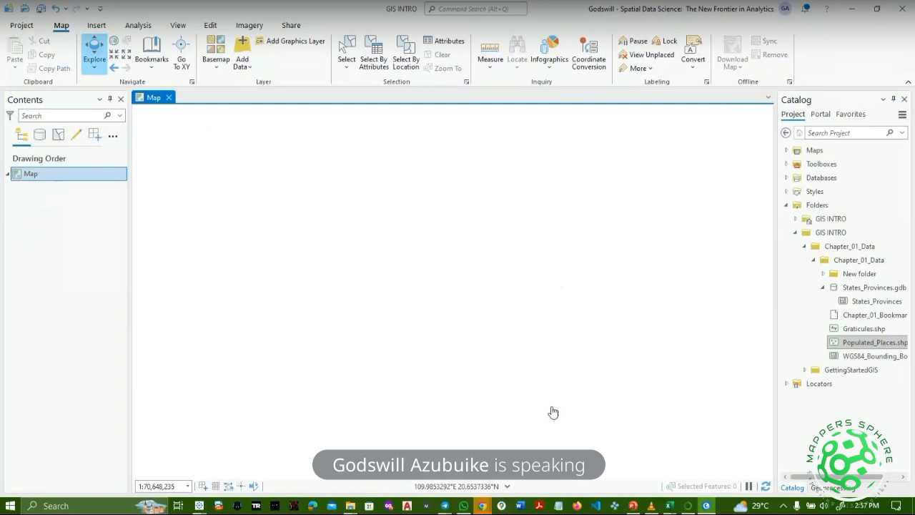
Bring up the taskbar preview of the GIS INTRO File Explorer window.
mouse_move(447, 508)
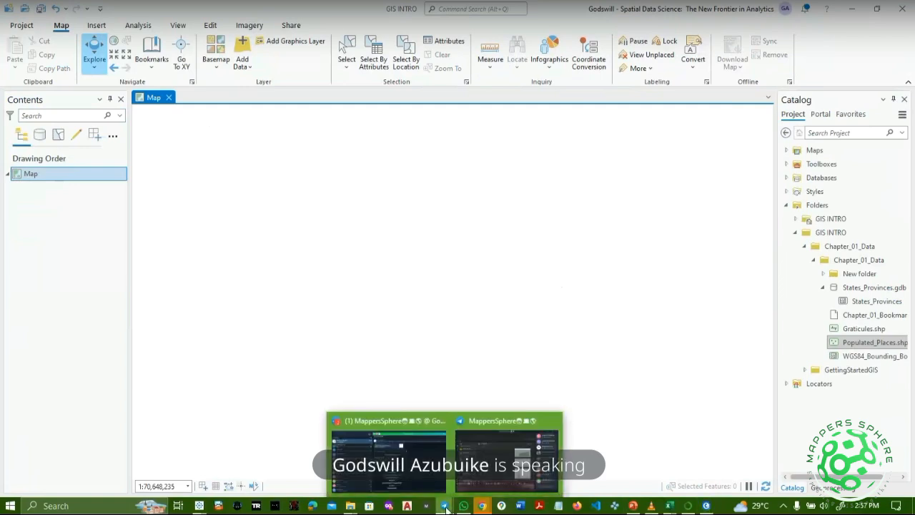
mouse_move(499, 487)
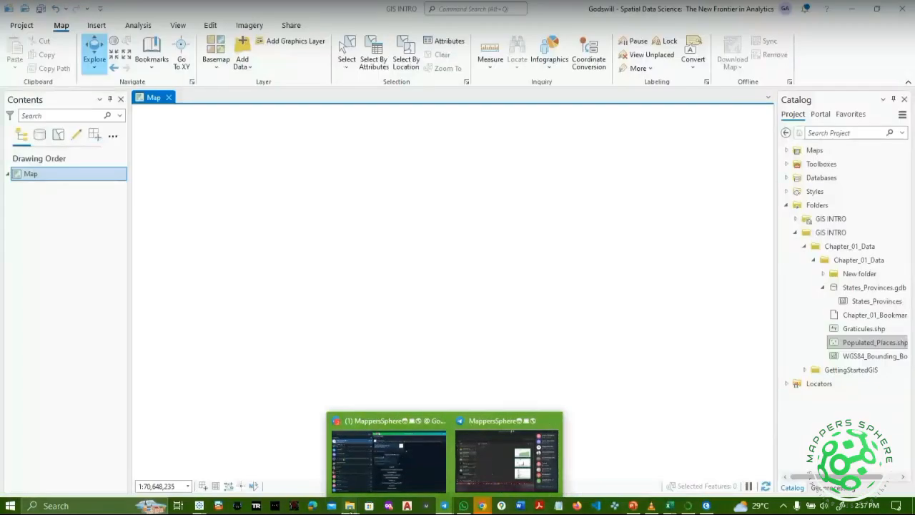
Go to ArcGIS Tutorials > ArcGIS > up and running with GIS > 2 exploring geospatial data, then return to ArcGIS Pro.
mouse_move(350, 505)
click(318, 479)
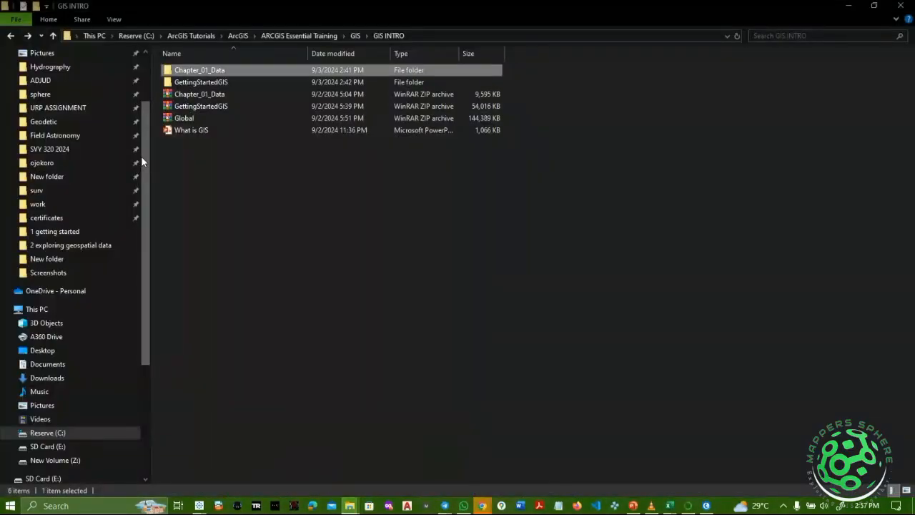
click(207, 34)
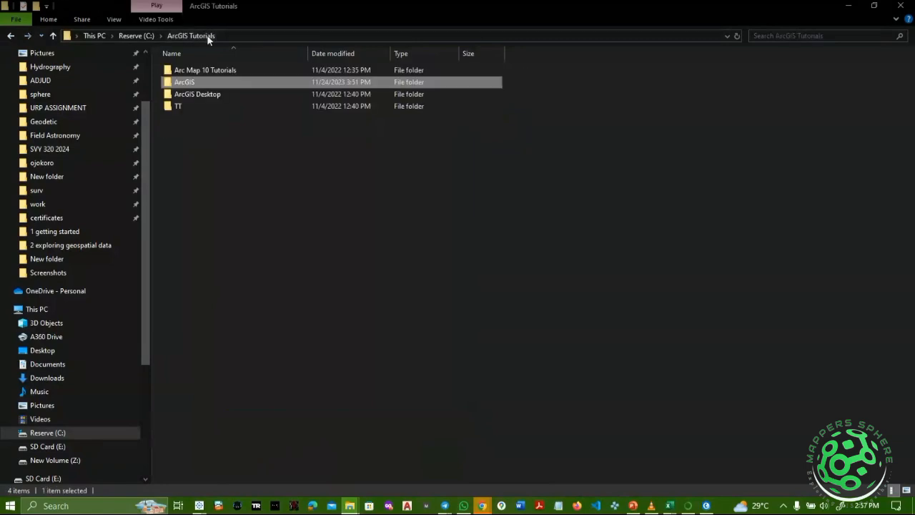
double_click(212, 82)
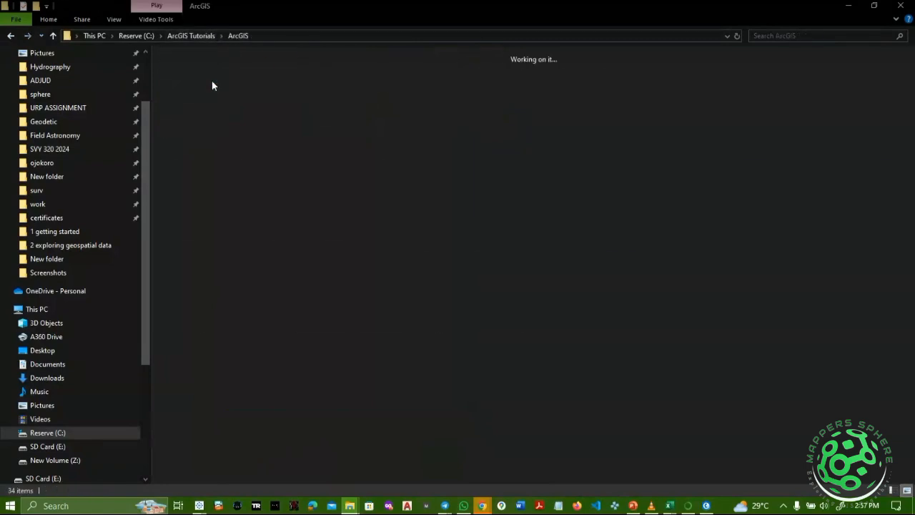
double_click(329, 115)
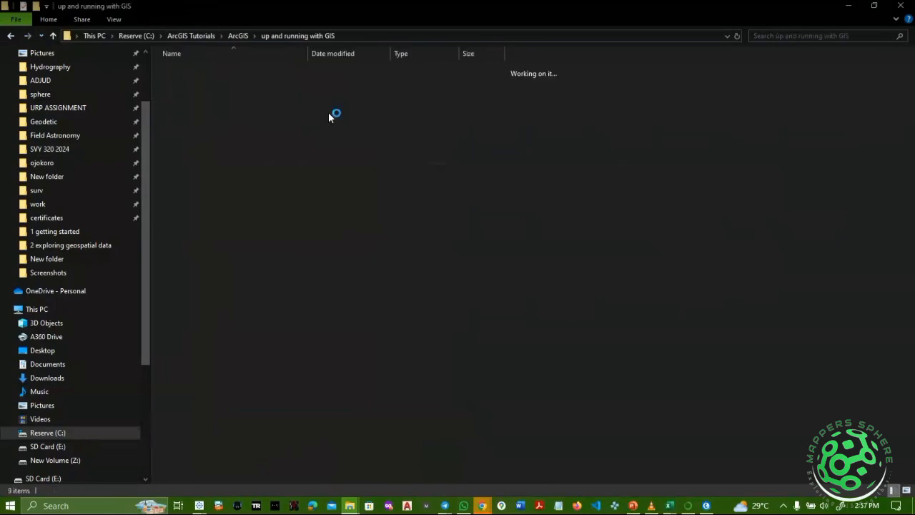
double_click(238, 82)
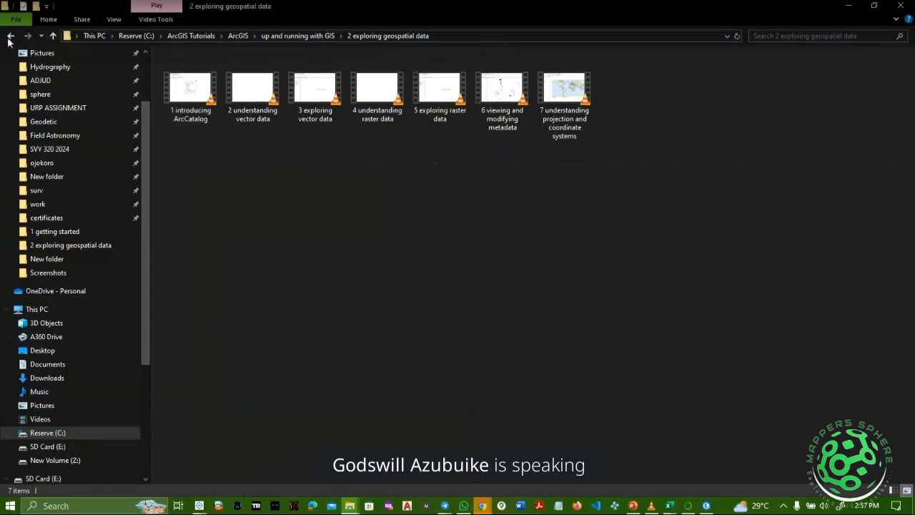
key(alt+Tab)
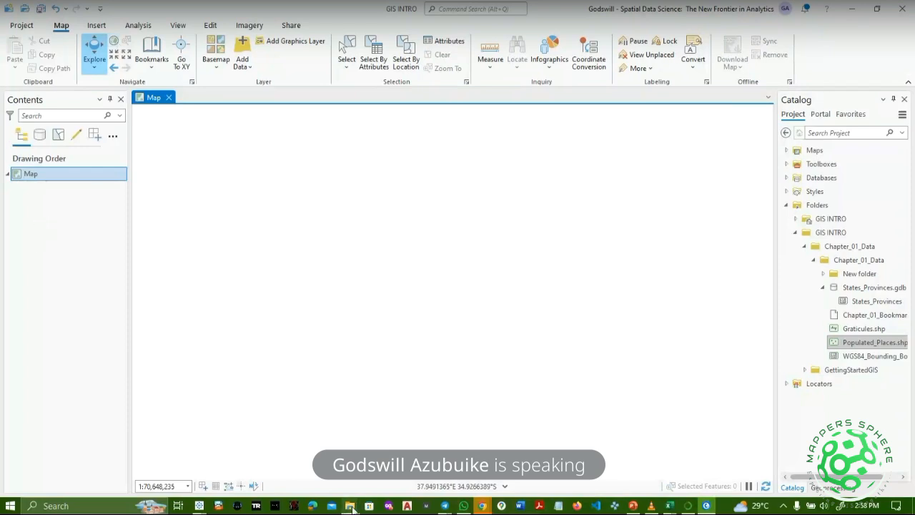
Play '2 understanding vector data' full screen in VLC, skipping to the vector data definition slide.
mouse_move(351, 508)
click(289, 474)
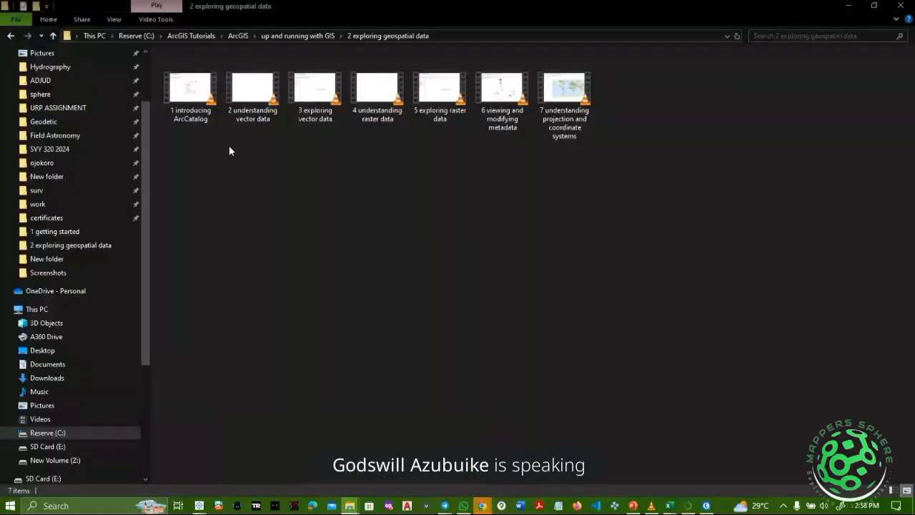
double_click(263, 119)
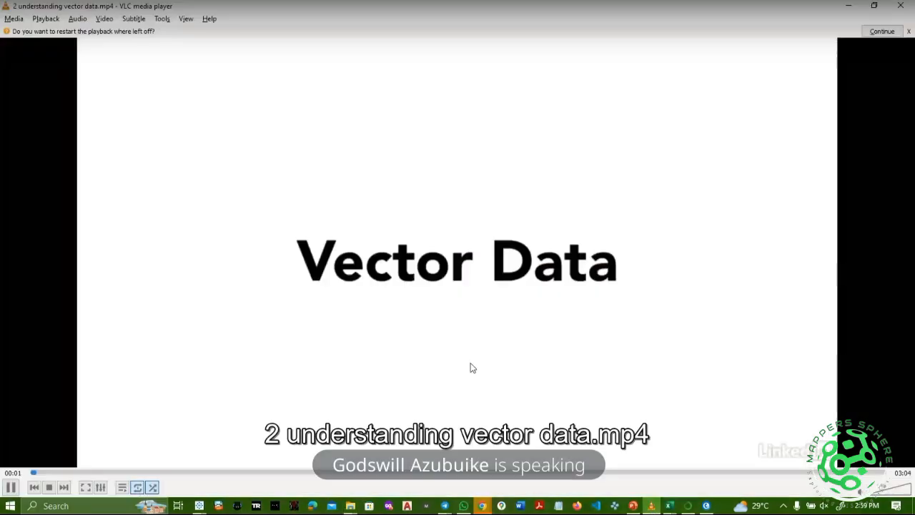
double_click(472, 368)
scroll(472, 368, down, 1)
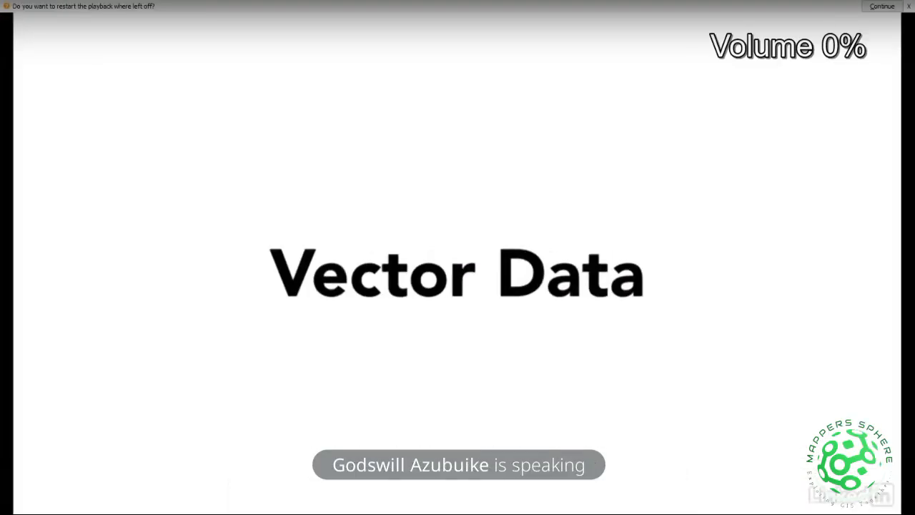
key(Right)
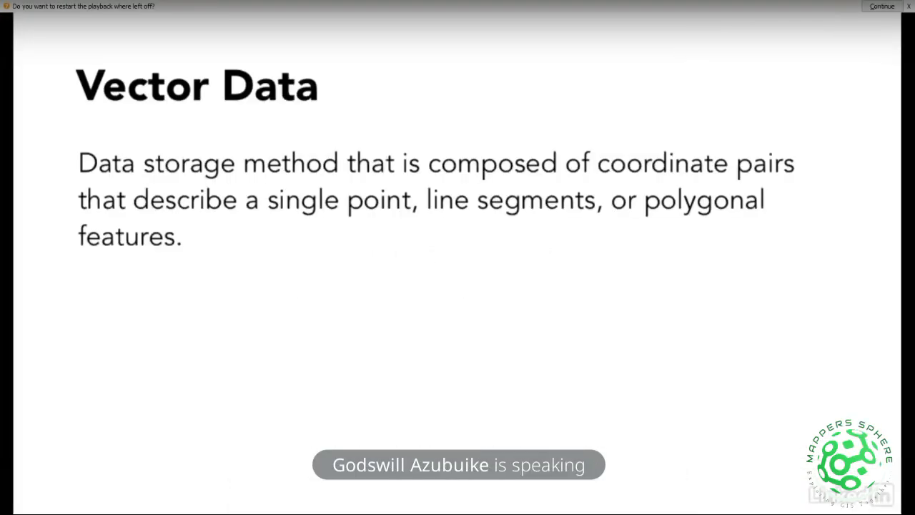
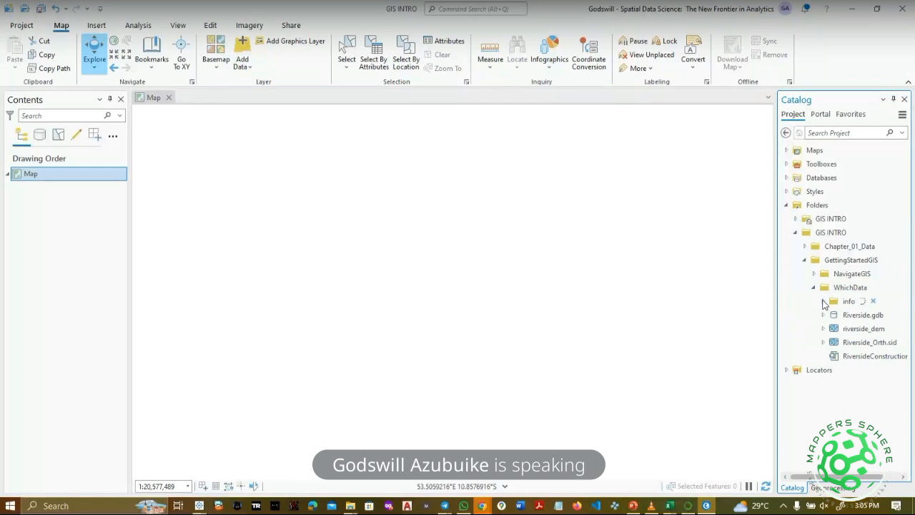
In Catalog, expand NavigateGIS > DataMapsWorld.gdb to list its feature classes.
click(823, 301)
click(815, 274)
click(819, 275)
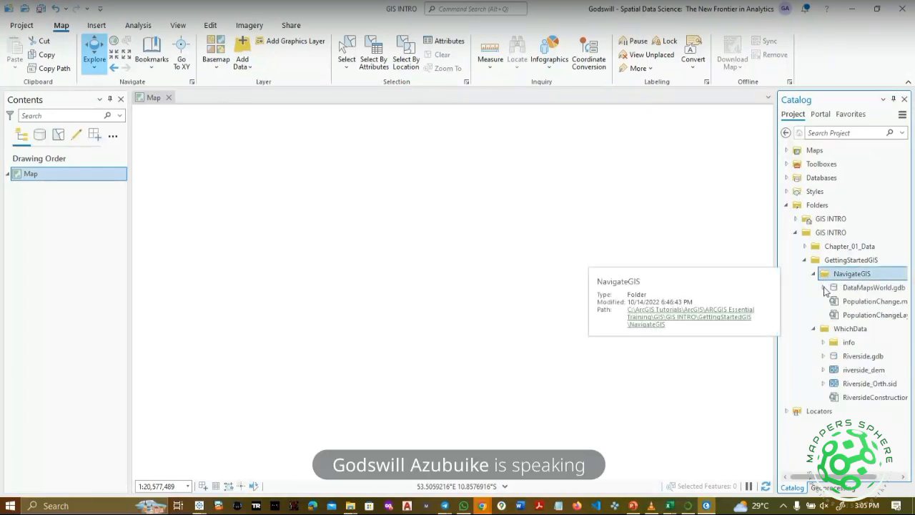
click(824, 287)
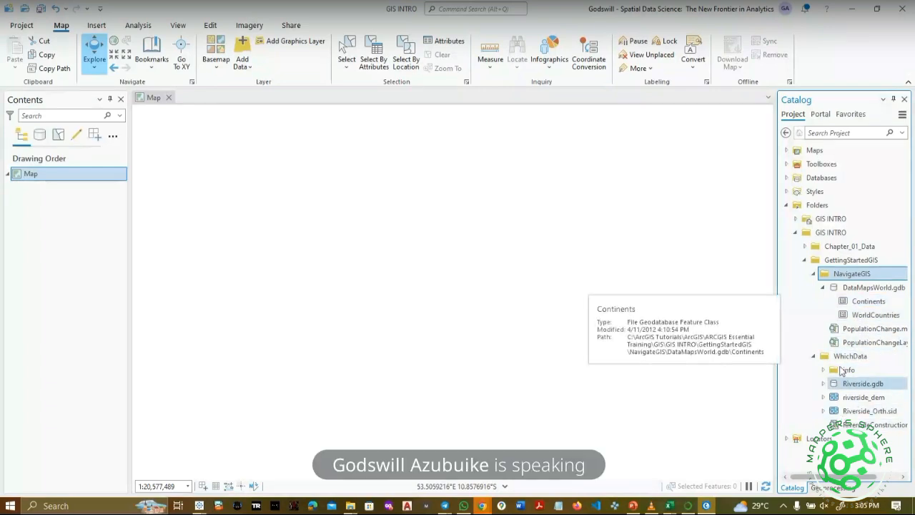
Add WorldCountries and Continents to the map, with WorldCountries drawn above Continents.
click(875, 314)
click(643, 304)
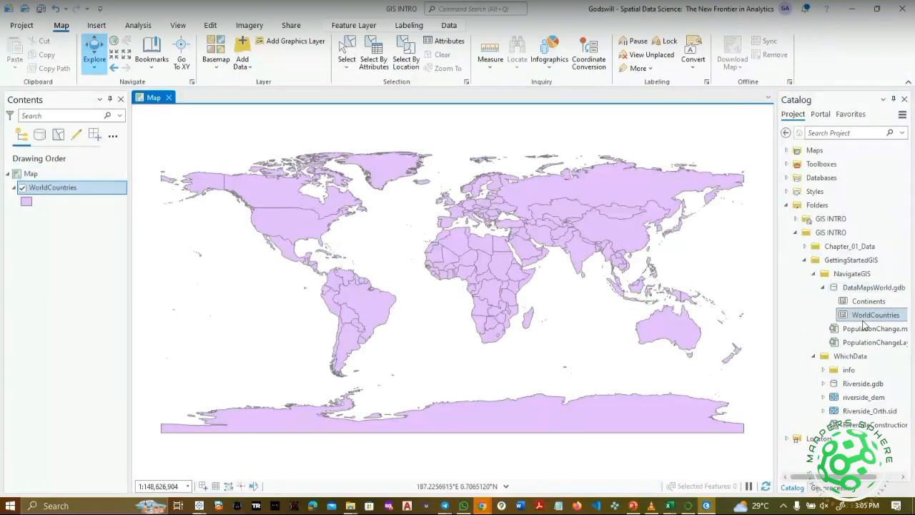
mouse_move(855, 301)
mouse_down()
mouse_move(686, 298)
mouse_move(647, 279)
mouse_up()
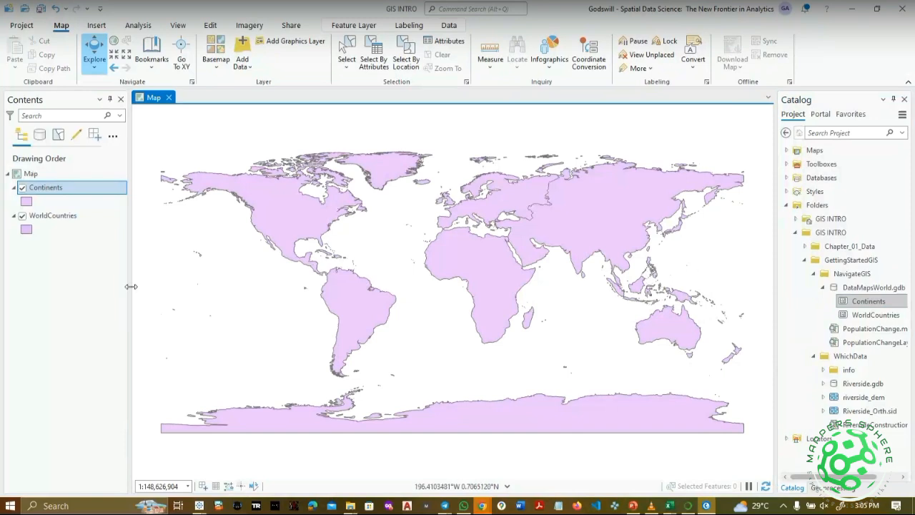
drag(65, 217, 63, 177)
drag(63, 213, 65, 188)
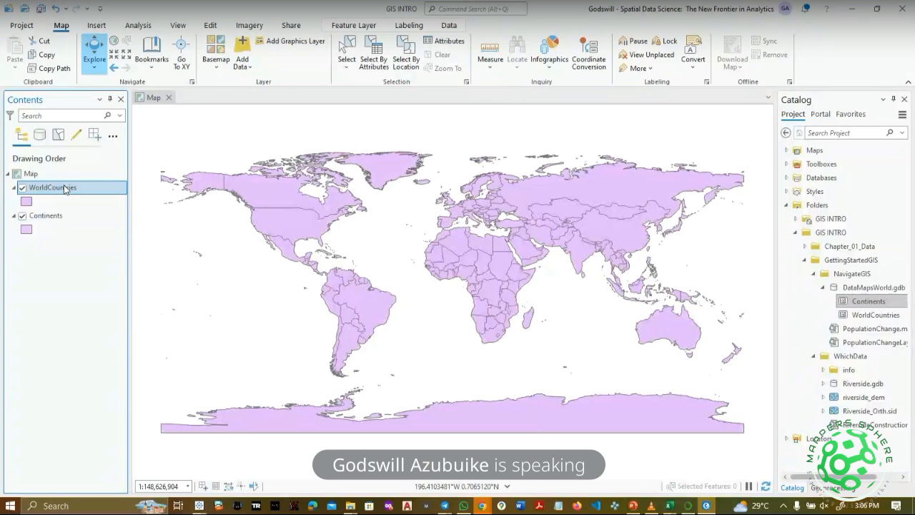
Identify Ethiopia on the map, then expand Riverside.gdb in Catalog.
click(505, 275)
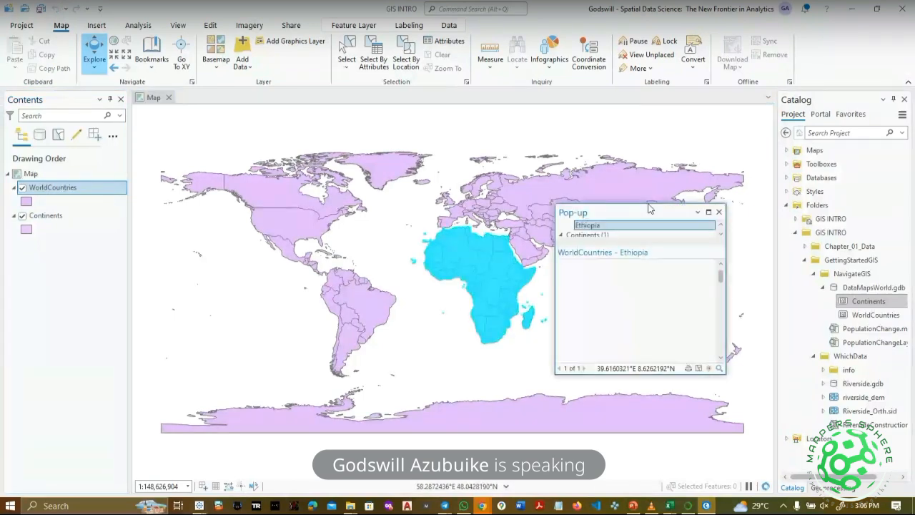
click(719, 212)
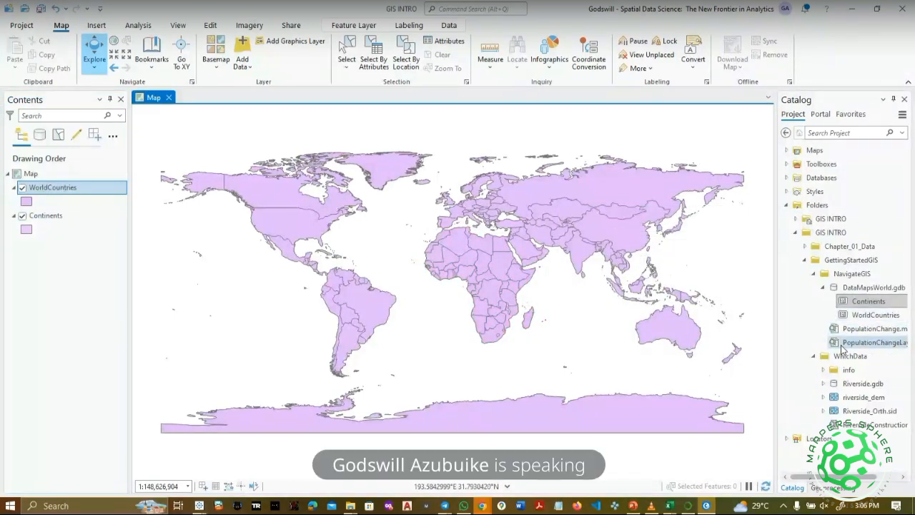
click(823, 384)
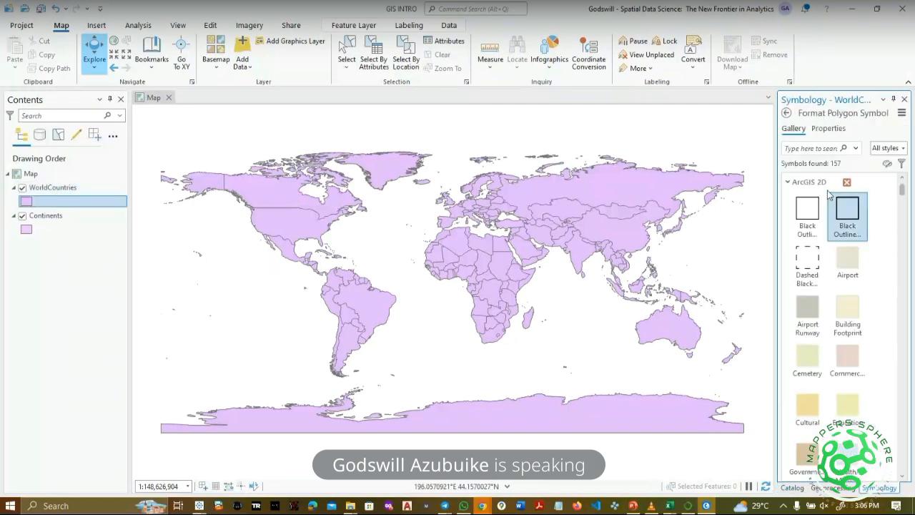
Give WorldCountries the beige Airport fill, then add Riverside_Sch, Riverside_SewerL and Riverside_SewerP to the map.
click(848, 263)
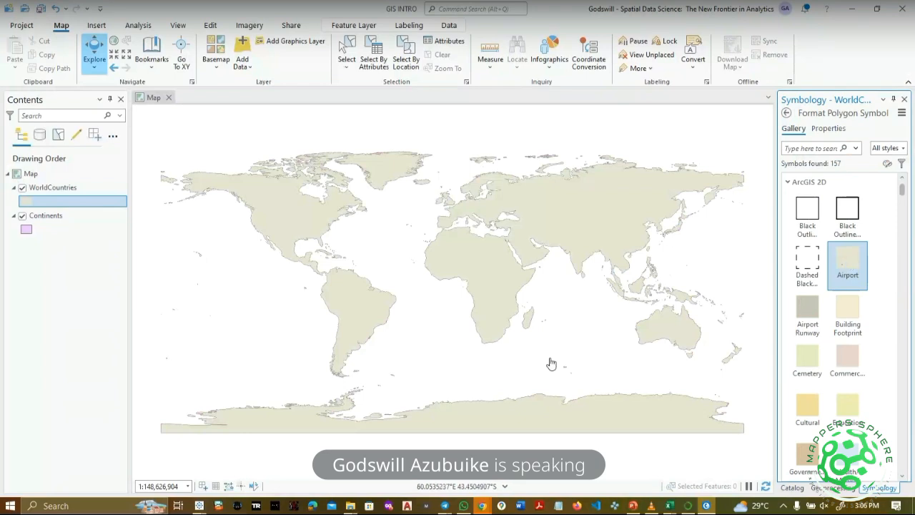
click(904, 100)
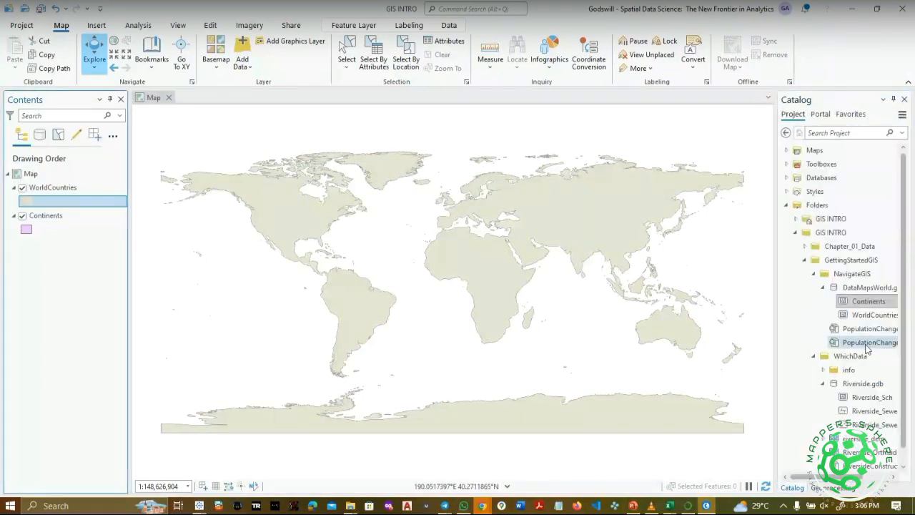
click(861, 399)
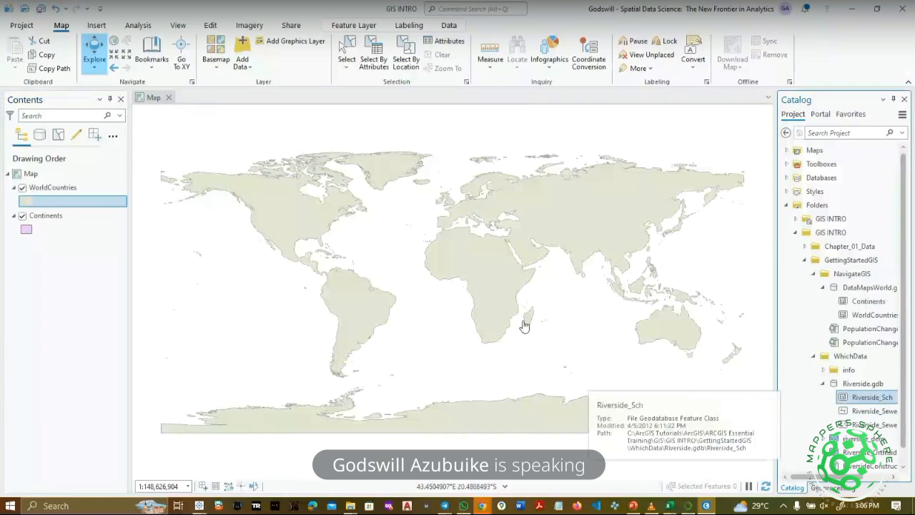
drag(794, 374, 688, 355)
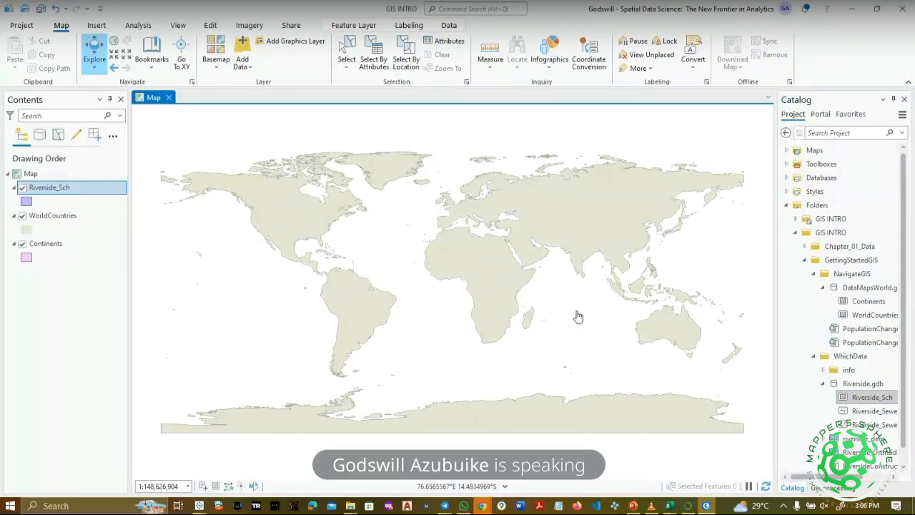
click(869, 412)
drag(872, 412, 712, 383)
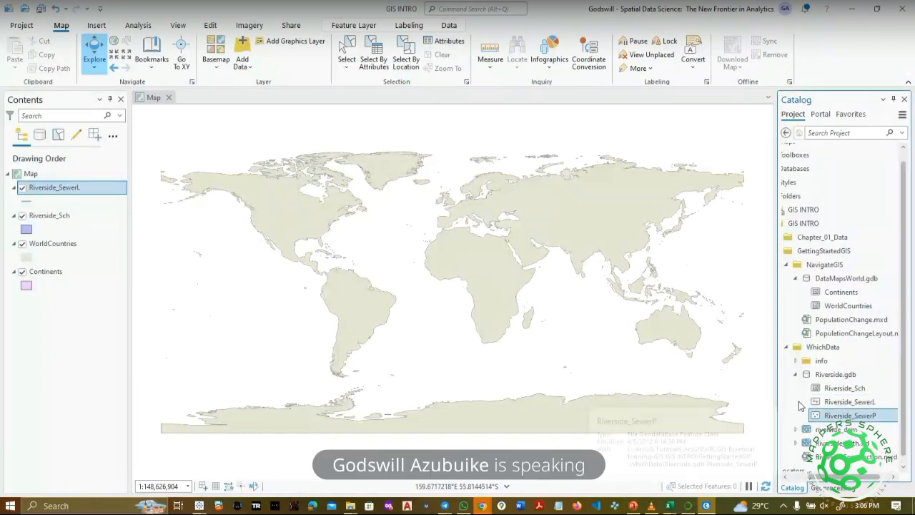
drag(851, 416, 587, 316)
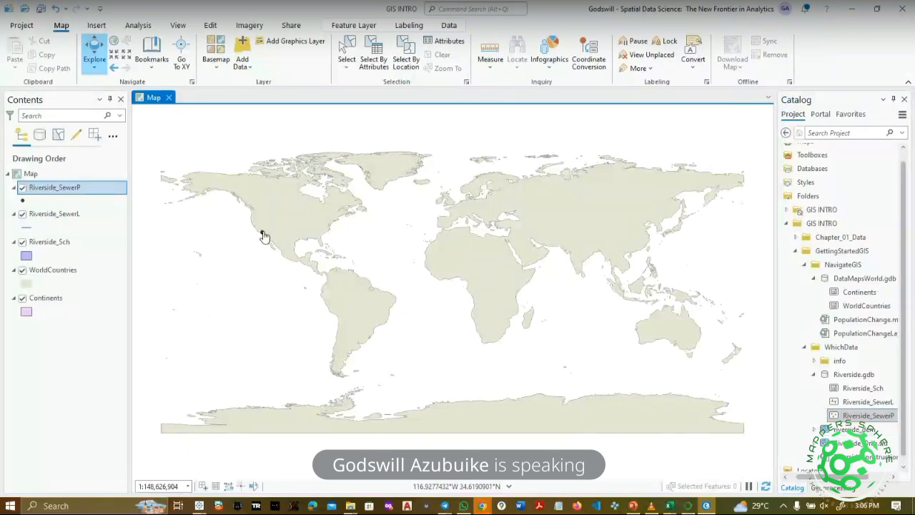
Zoom the map to the extent of the Riverside_SewerP sewer points.
right_click(64, 190)
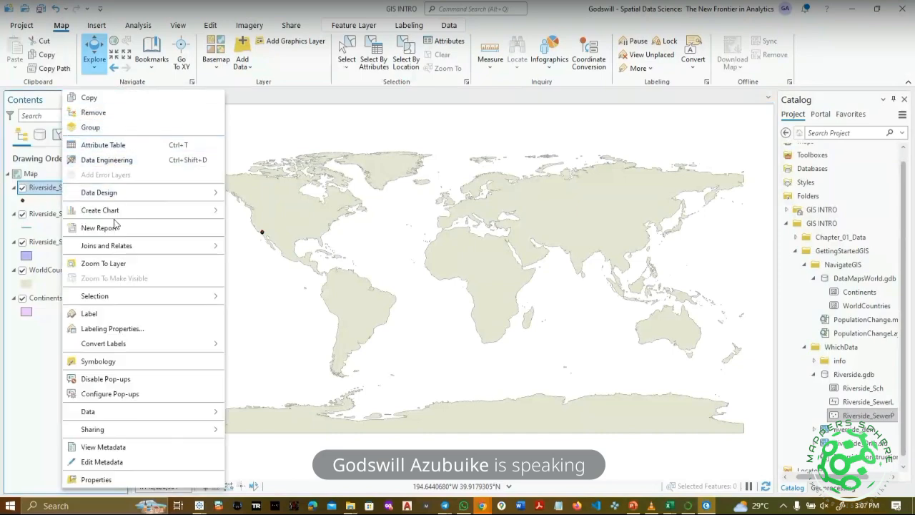
click(170, 265)
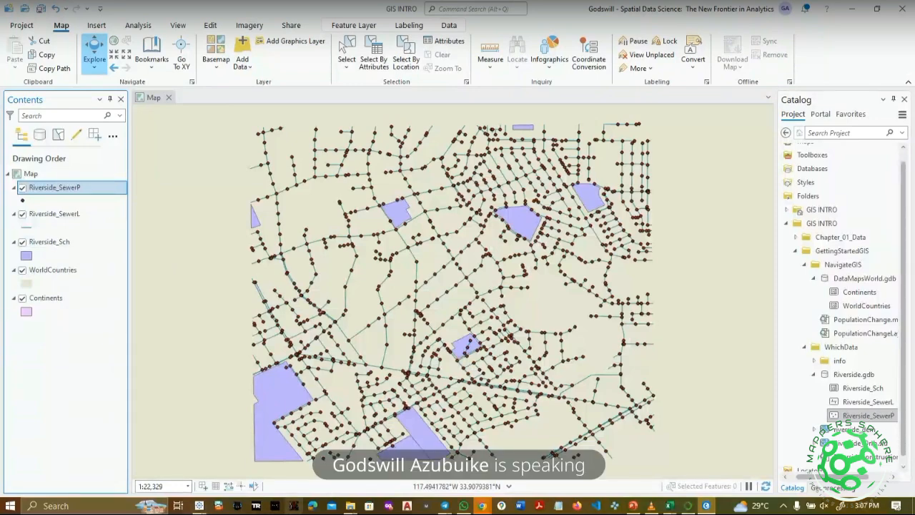
scroll(423, 399, down, 2)
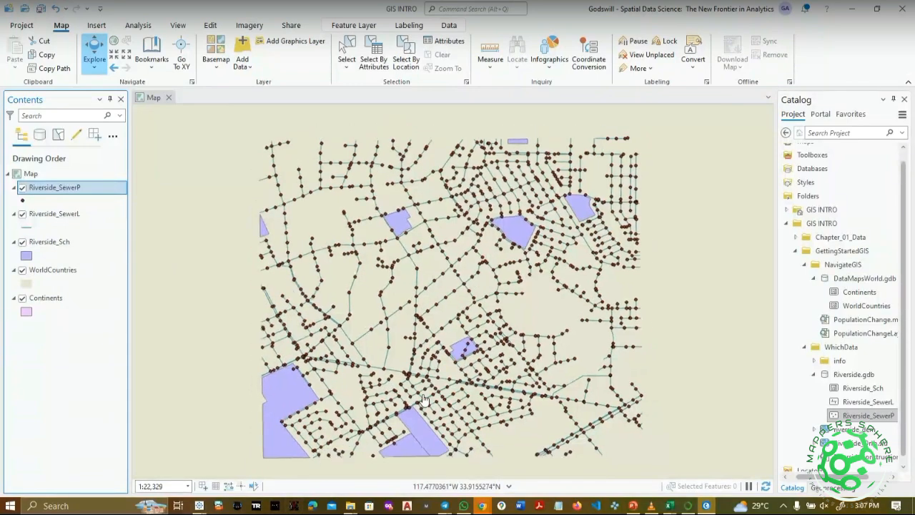
scroll(423, 399, up, 2)
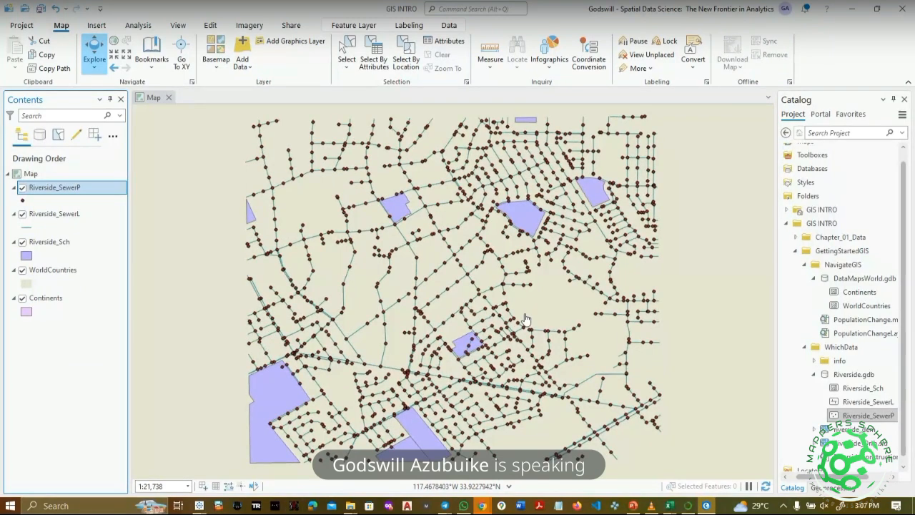
Bring up the line symbol gallery for the Riverside_SewerL layer.
click(896, 506)
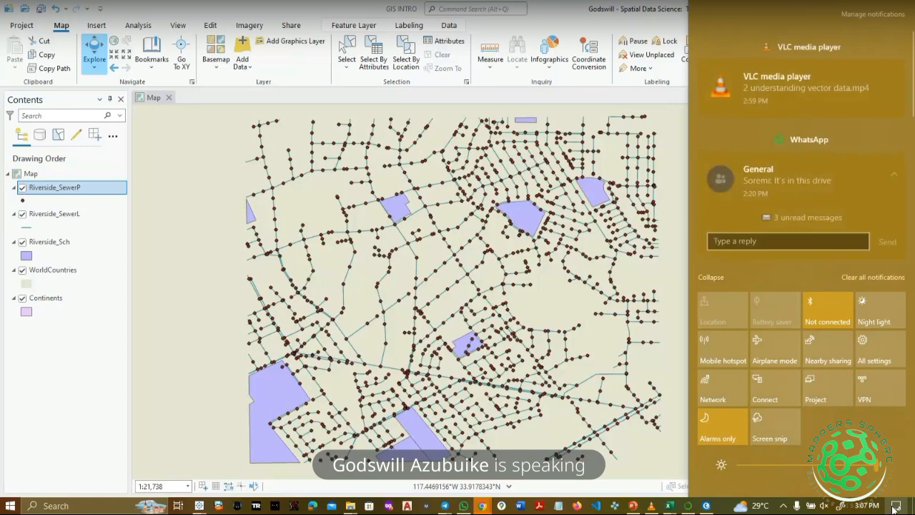
click(896, 506)
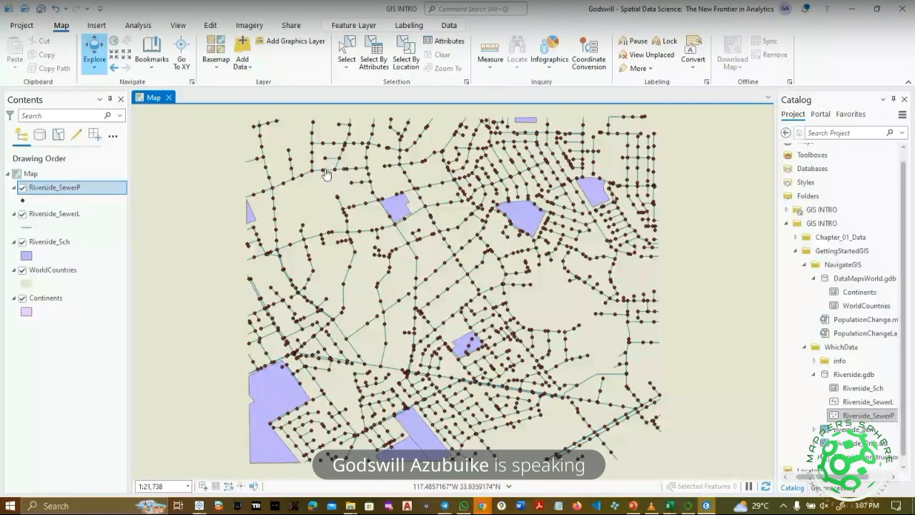
click(28, 228)
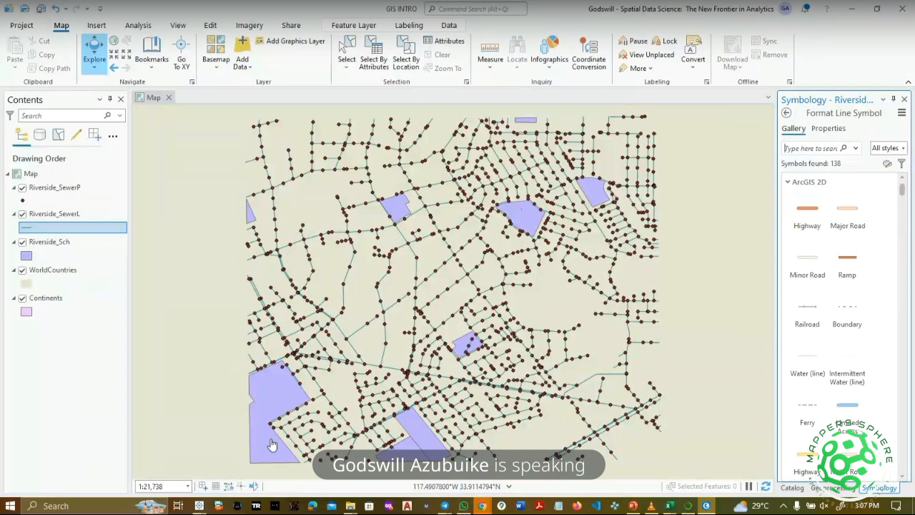
right_click(50, 189)
click(113, 143)
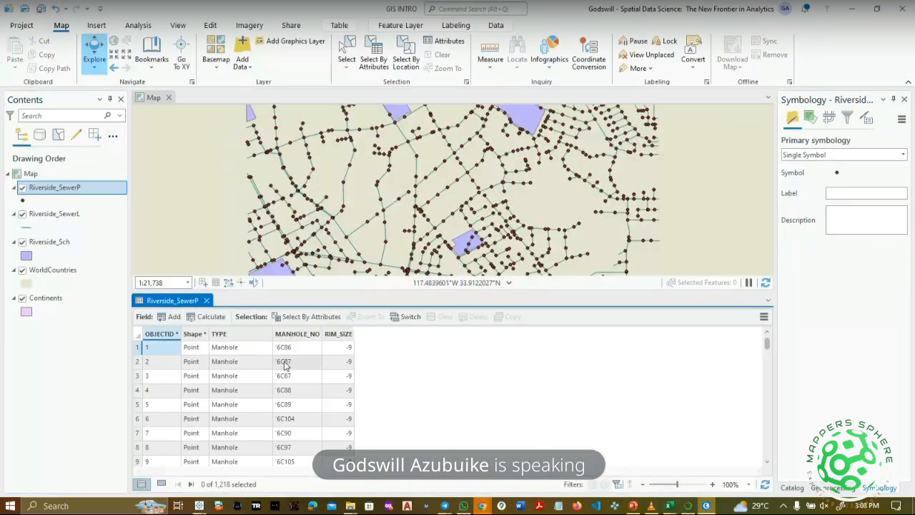
click(206, 300)
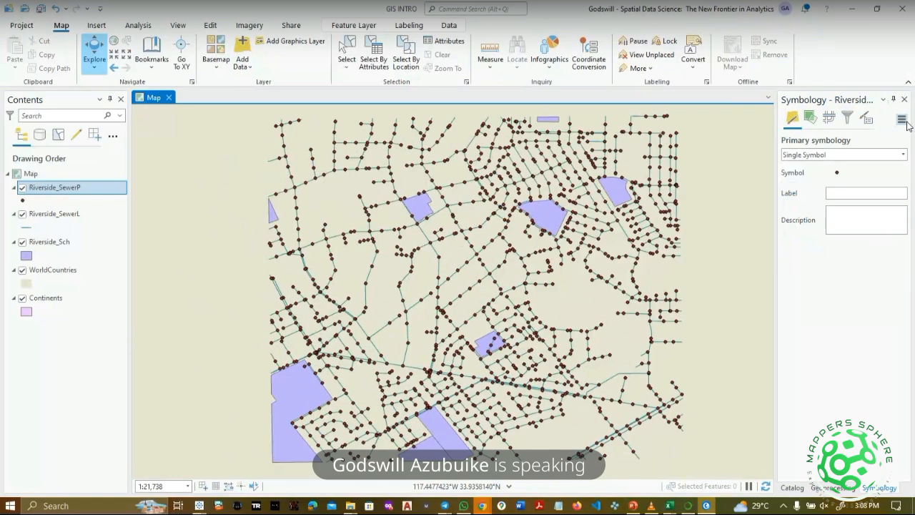
Switch the basemap to World Imagery and hide the WorldCountries layer.
click(216, 64)
click(255, 110)
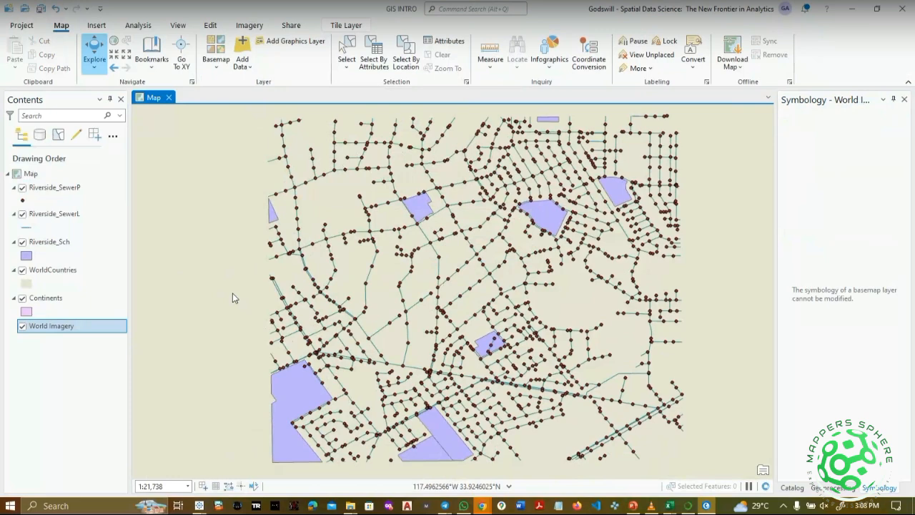
click(22, 270)
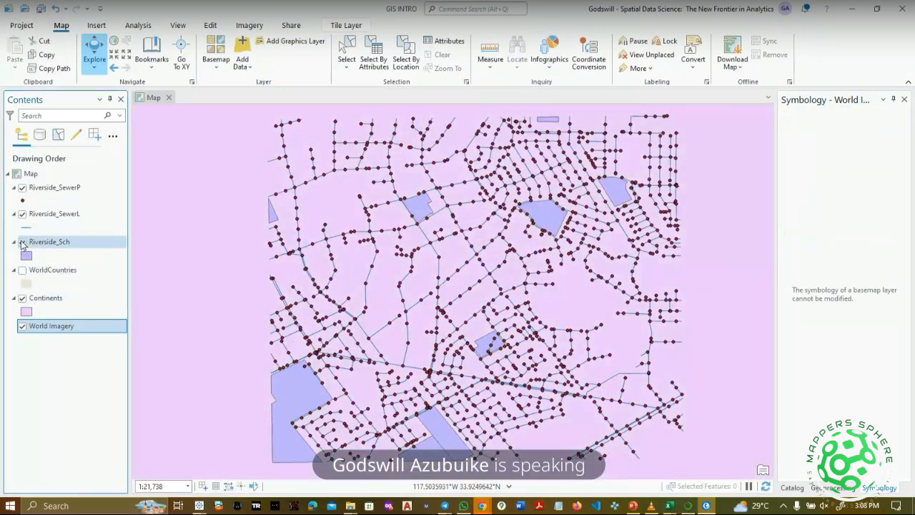
click(22, 244)
click(22, 244)
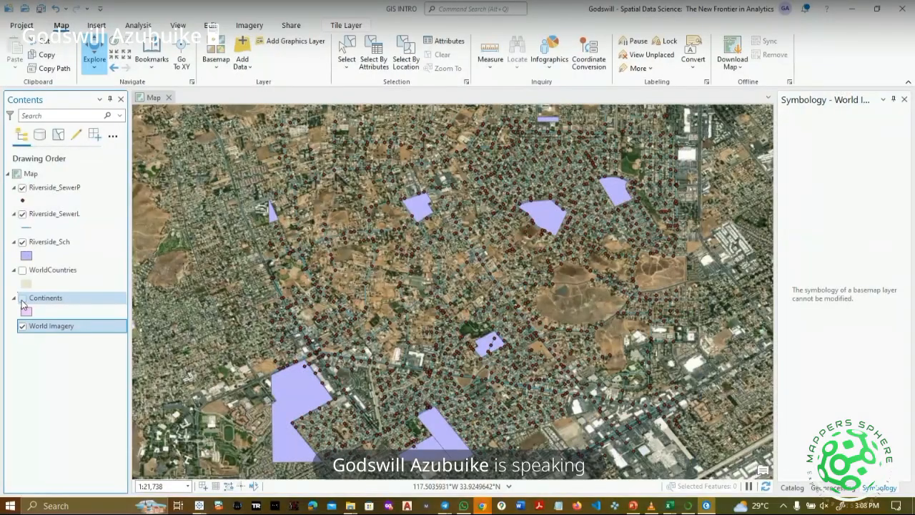
Zoom and pan across the imagery to inspect the Riverside school polygons and nearby neighbourhoods.
scroll(381, 295, up, 3)
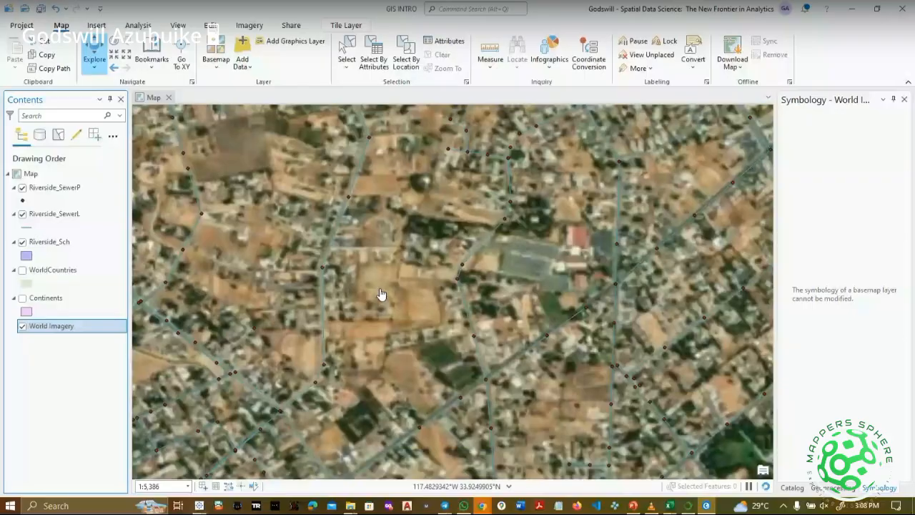
scroll(685, 304, down, 2)
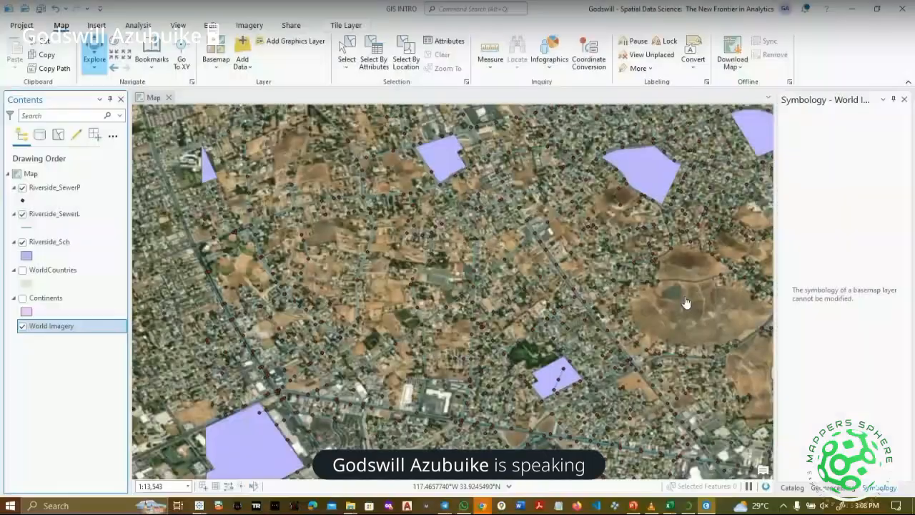
drag(685, 304, 574, 406)
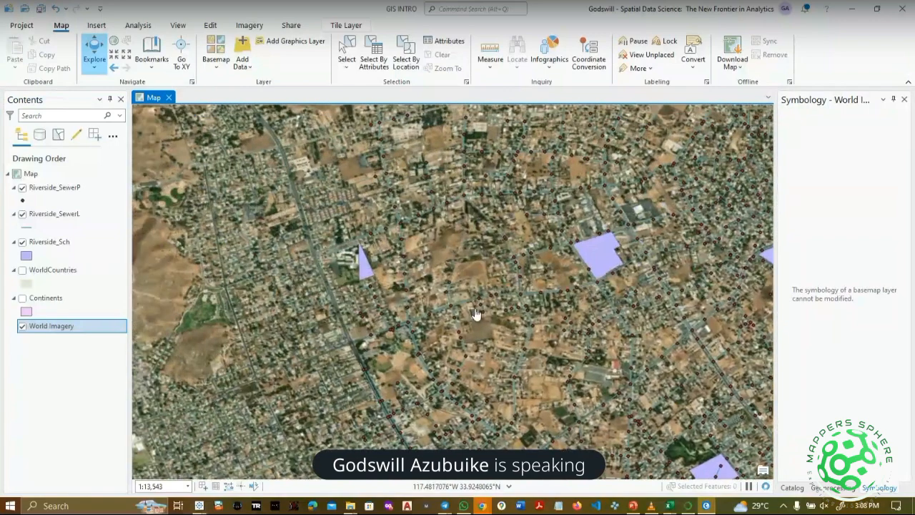
drag(448, 289, 303, 407)
drag(274, 437, 275, 255)
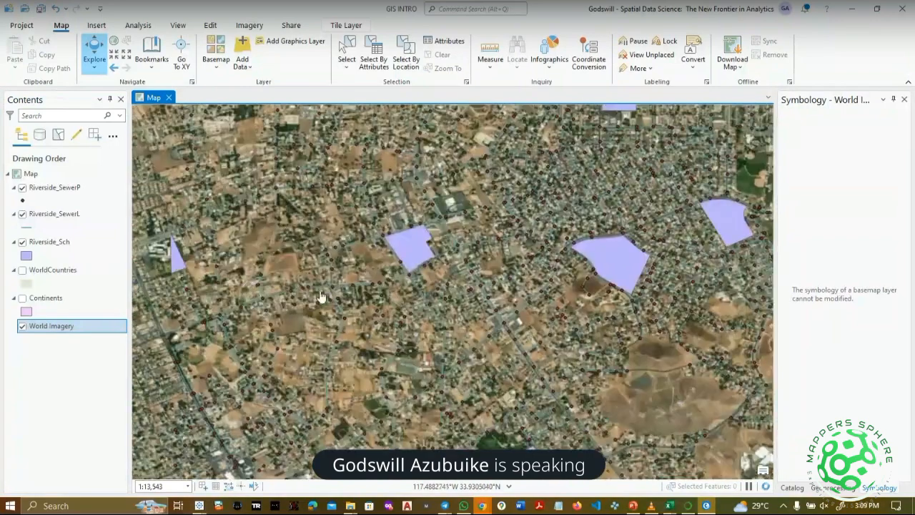
drag(496, 404, 275, 236)
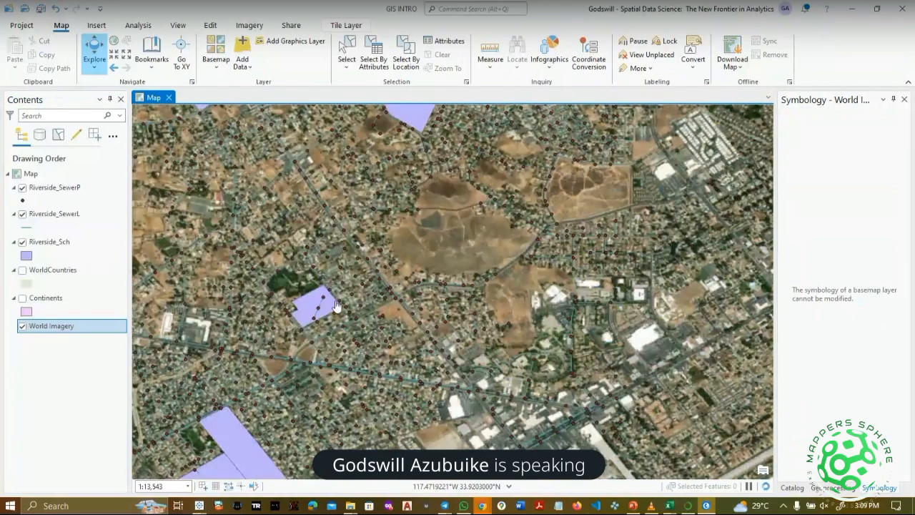
drag(337, 306, 506, 342)
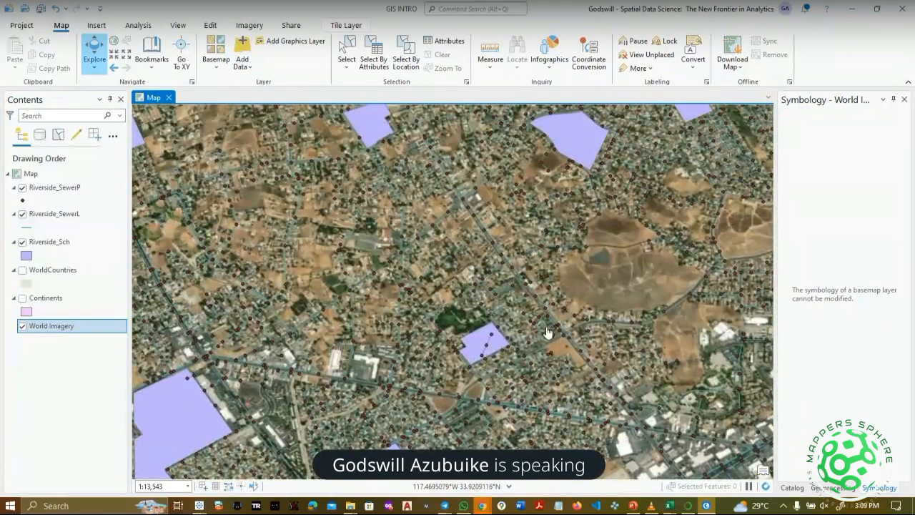
drag(484, 300, 484, 321)
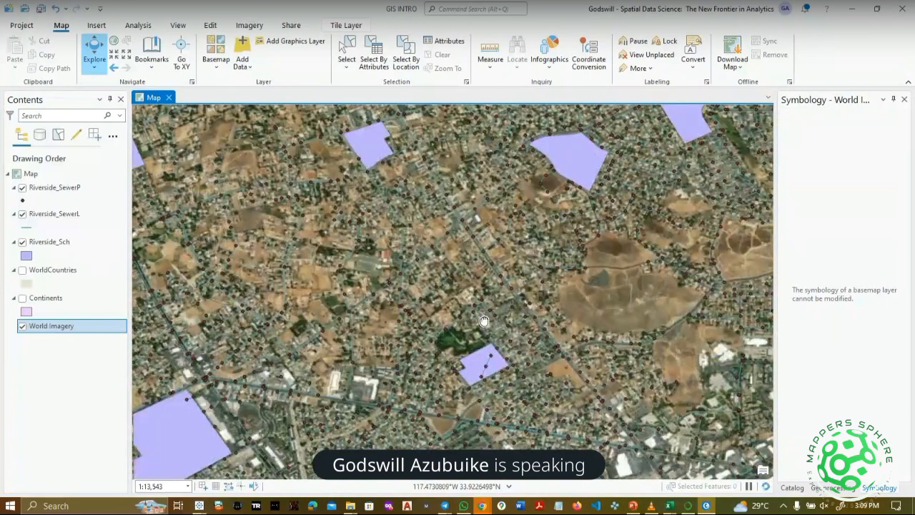
mouse_move(483, 507)
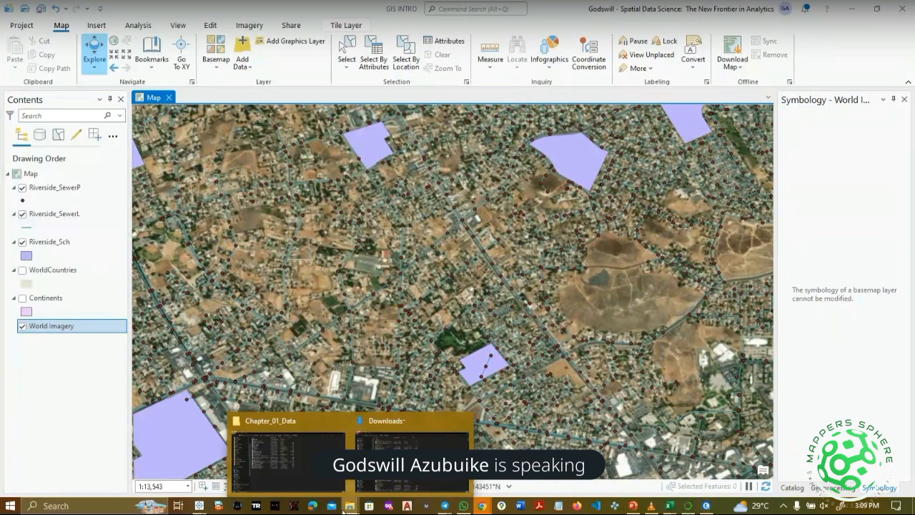
In File Explorer, go to ArcGIS tutorials > up and running with GIS > 2 exploring geospatial data.
drag(558, 306, 549, 352)
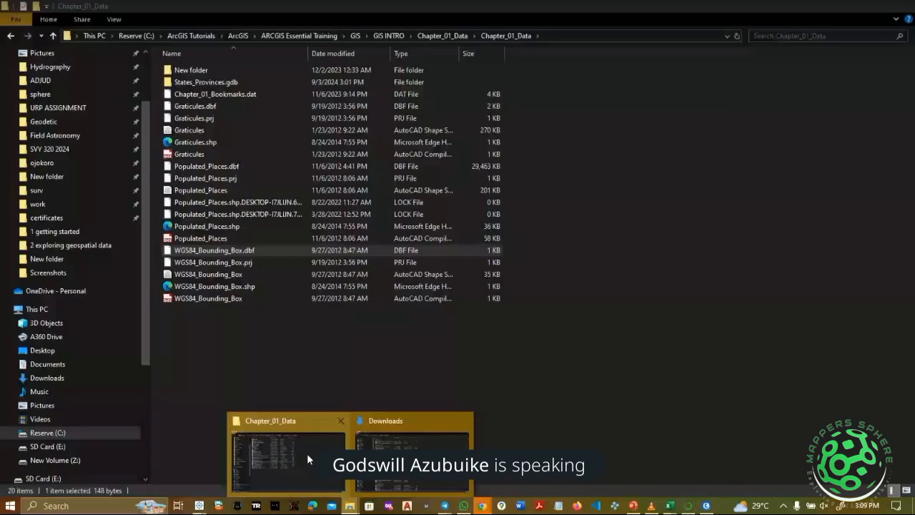
click(306, 454)
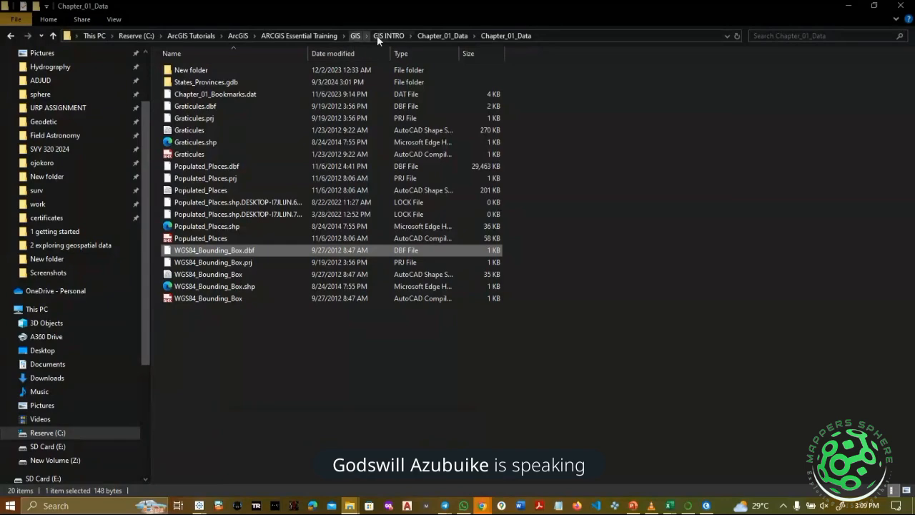
click(310, 38)
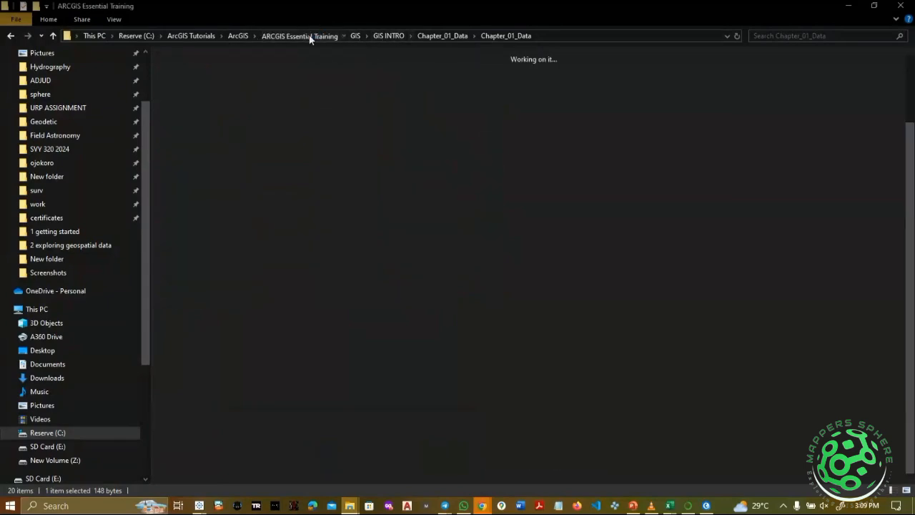
click(243, 38)
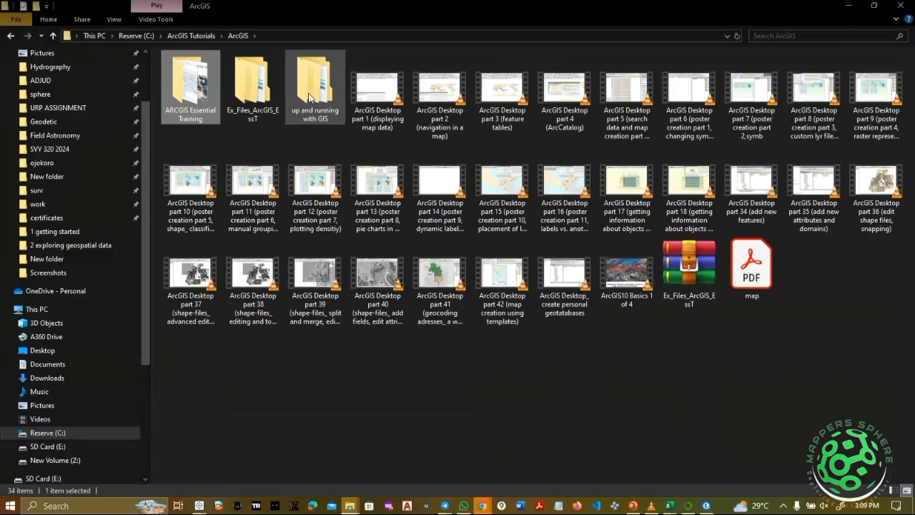
double_click(310, 96)
click(231, 82)
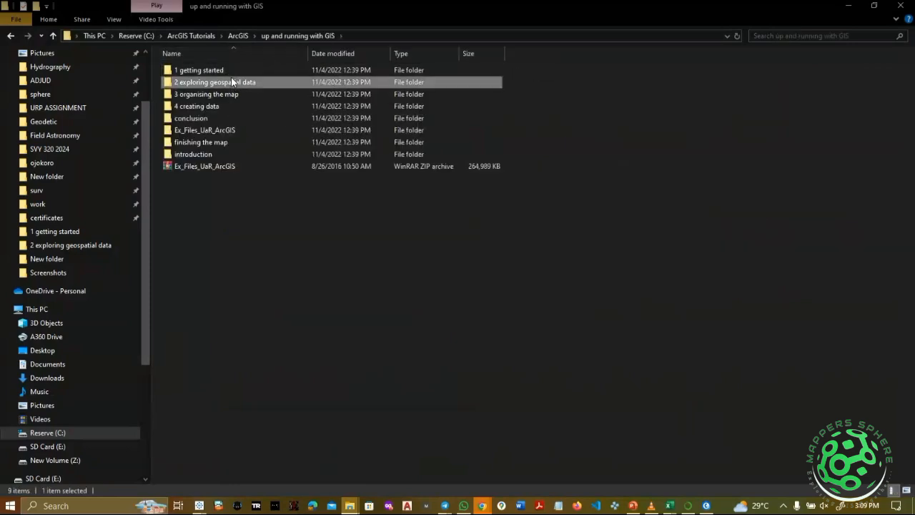
double_click(231, 82)
Play '4 understanding raster data' full screen, skipping ahead a few seconds.
click(365, 100)
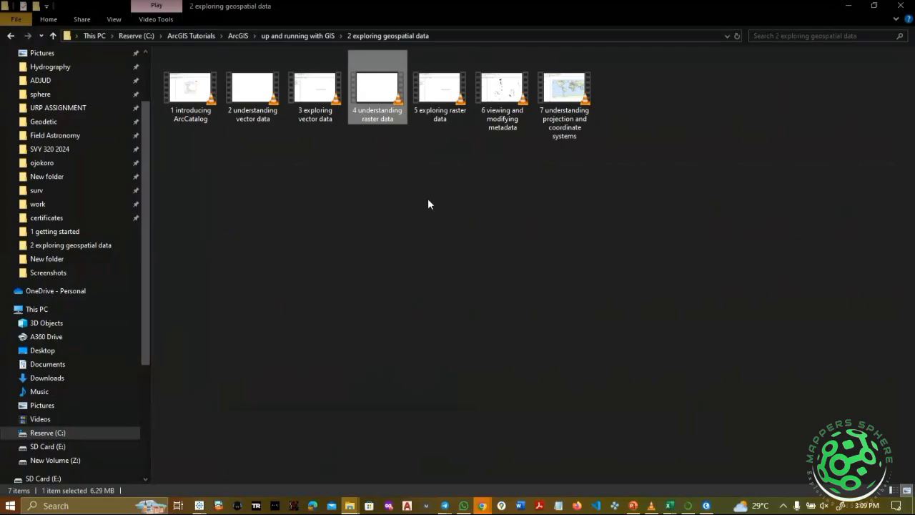
key(Return)
double_click(568, 406)
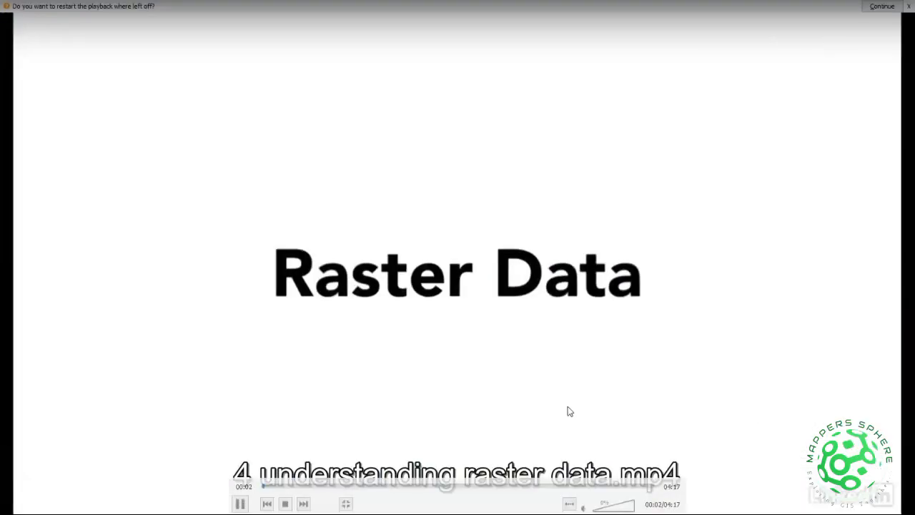
key(Right)
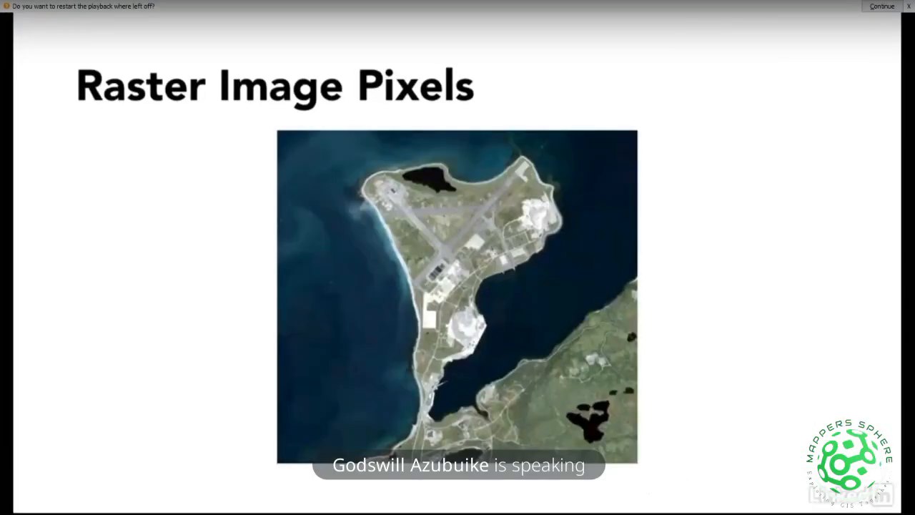